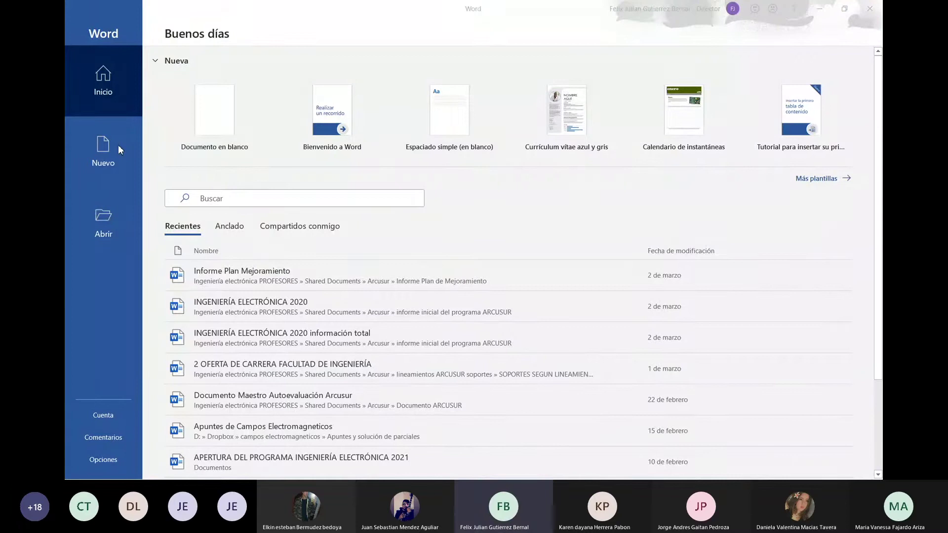
Open Word's Cuenta page in the Backstage sidebar
click(110, 419)
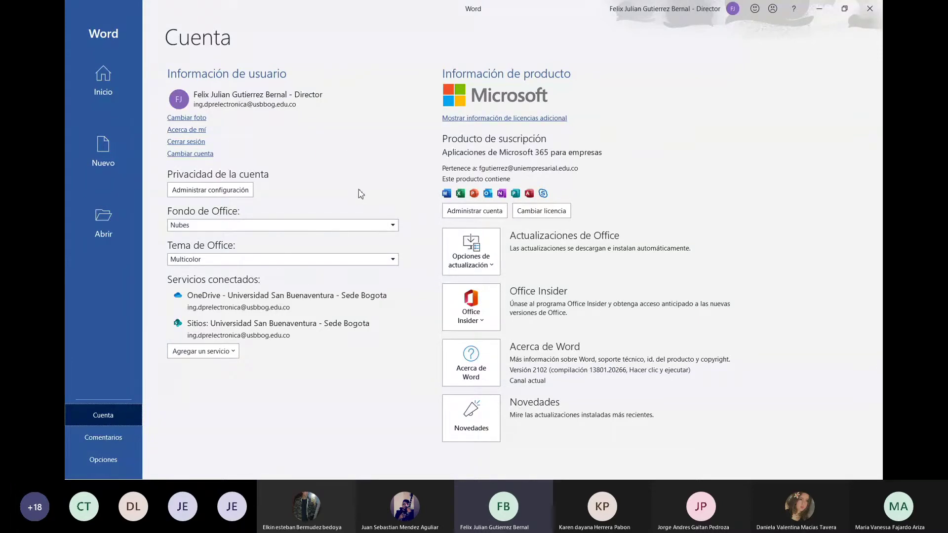
Set the Office background to Circuito and the Office theme to Blanco
click(385, 228)
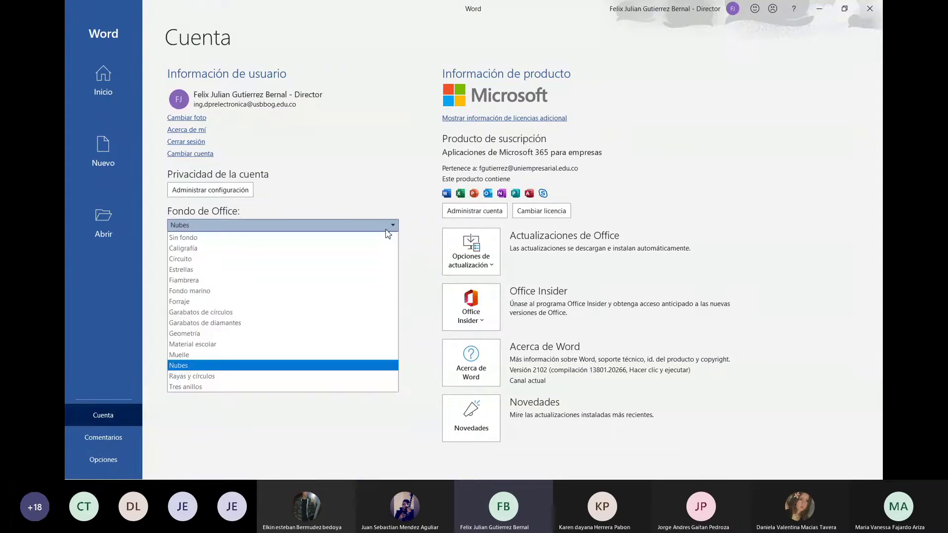
click(365, 259)
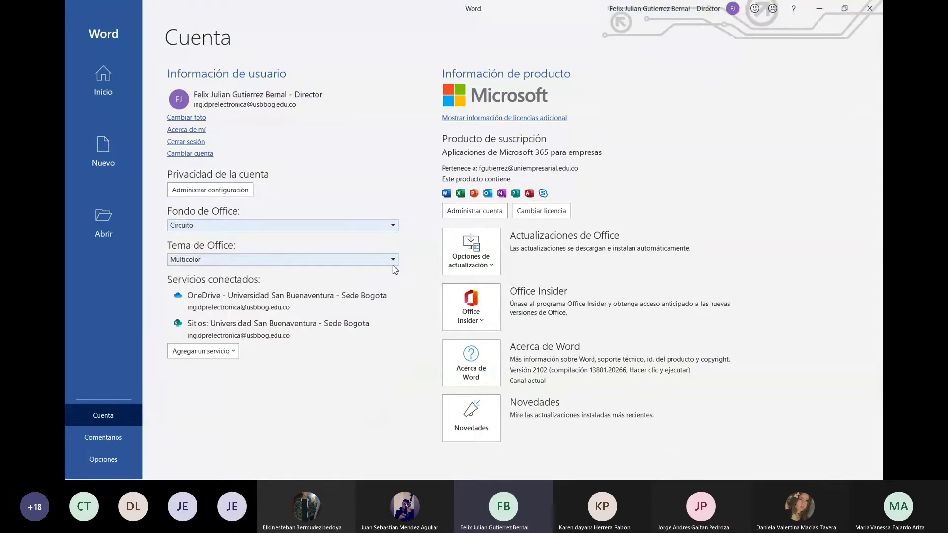
click(392, 263)
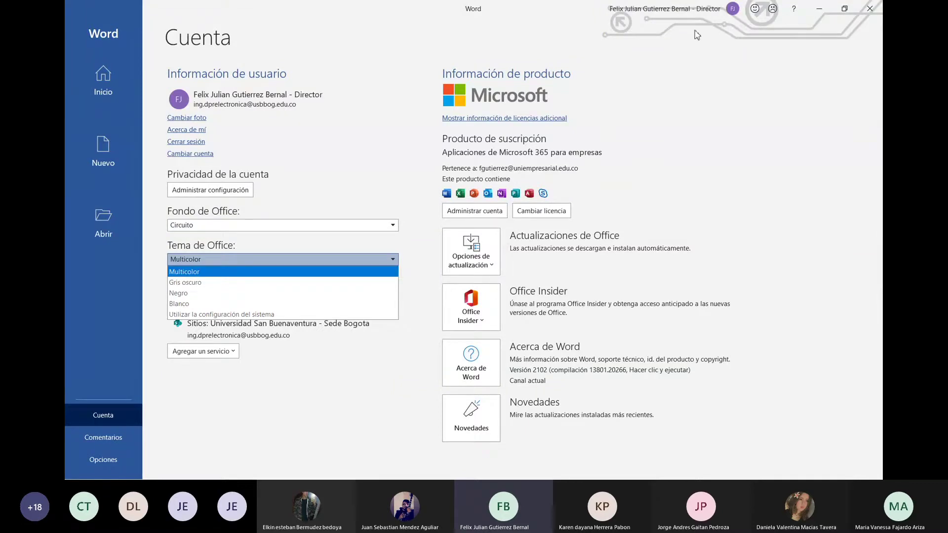
click(316, 304)
Try the Negro Office theme, then return the theme to Blanco, keeping Circuito
click(396, 262)
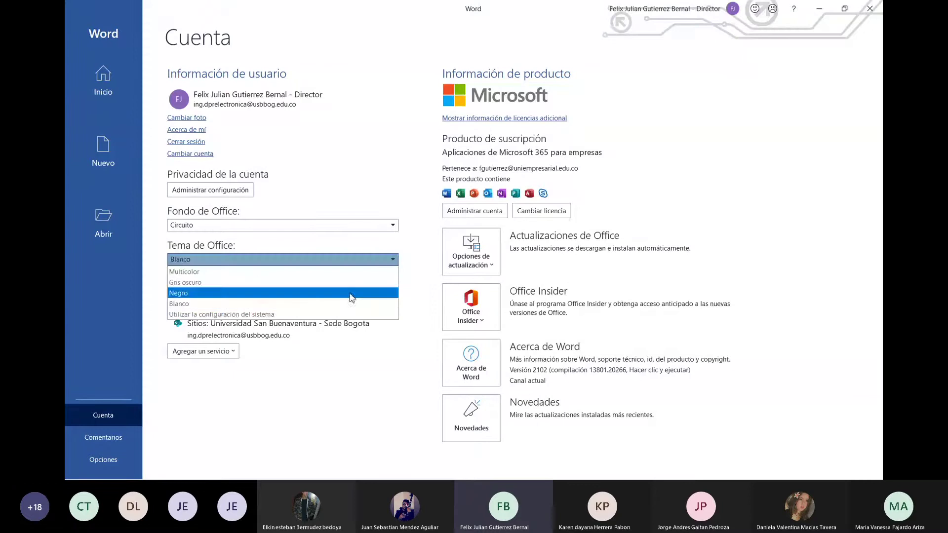
click(348, 294)
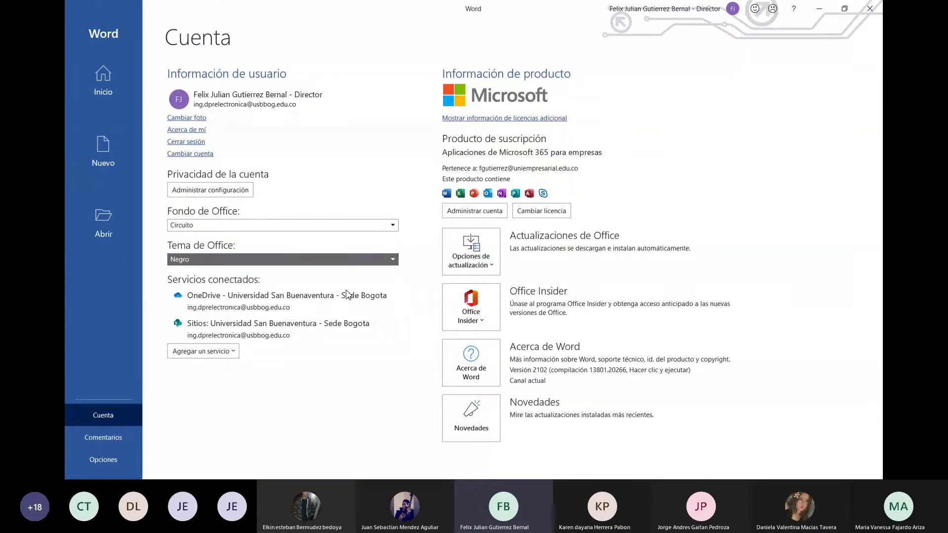
click(393, 226)
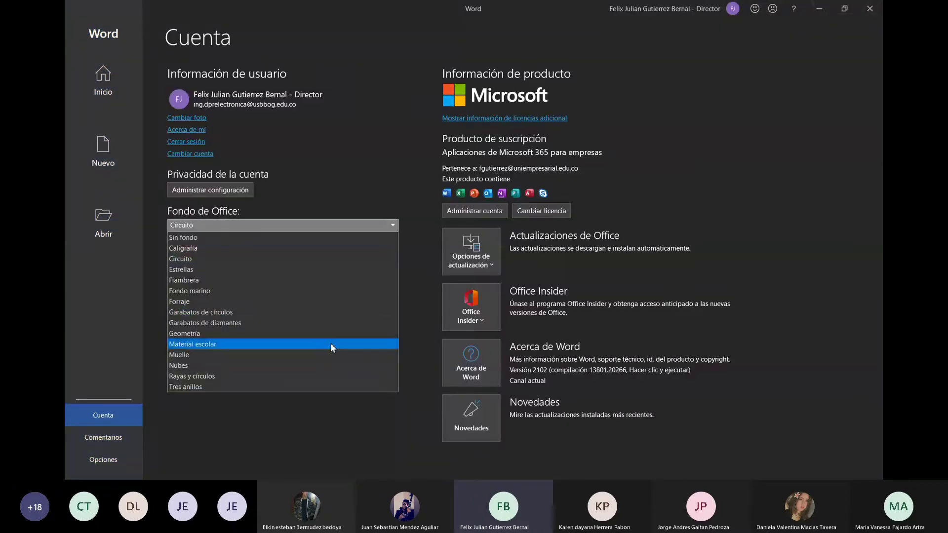
click(401, 138)
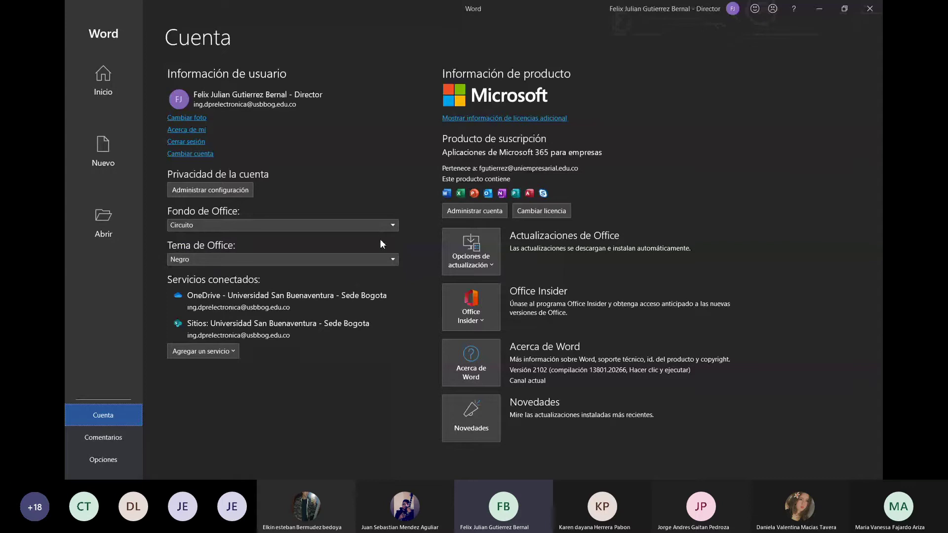
click(383, 261)
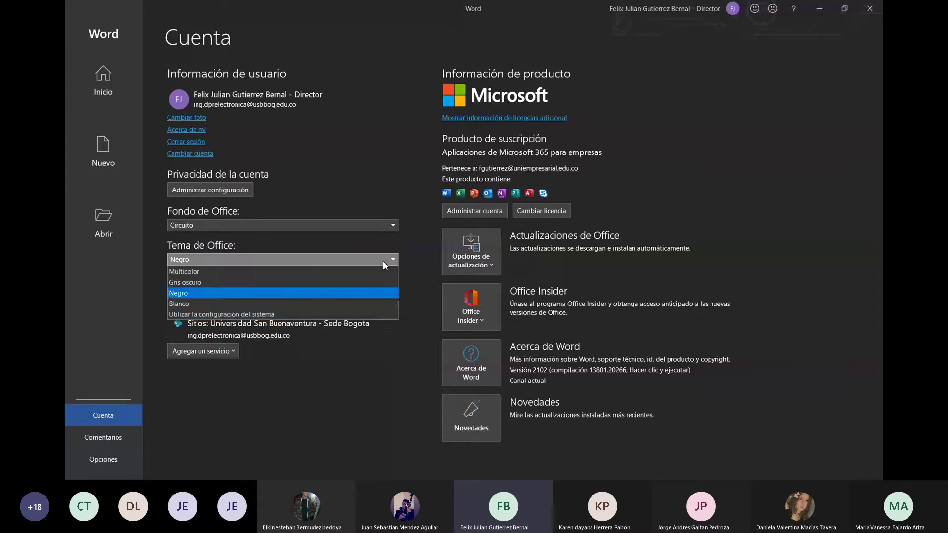
click(363, 303)
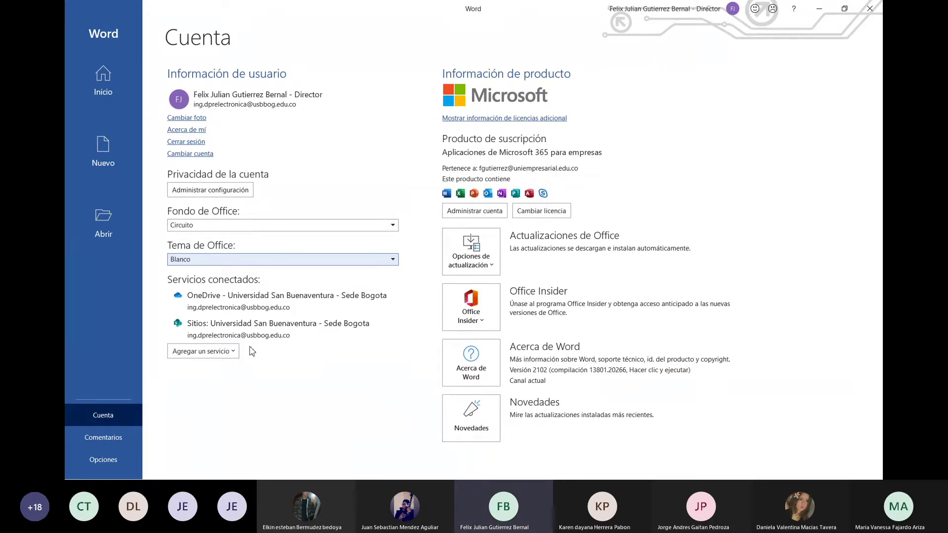
click(232, 351)
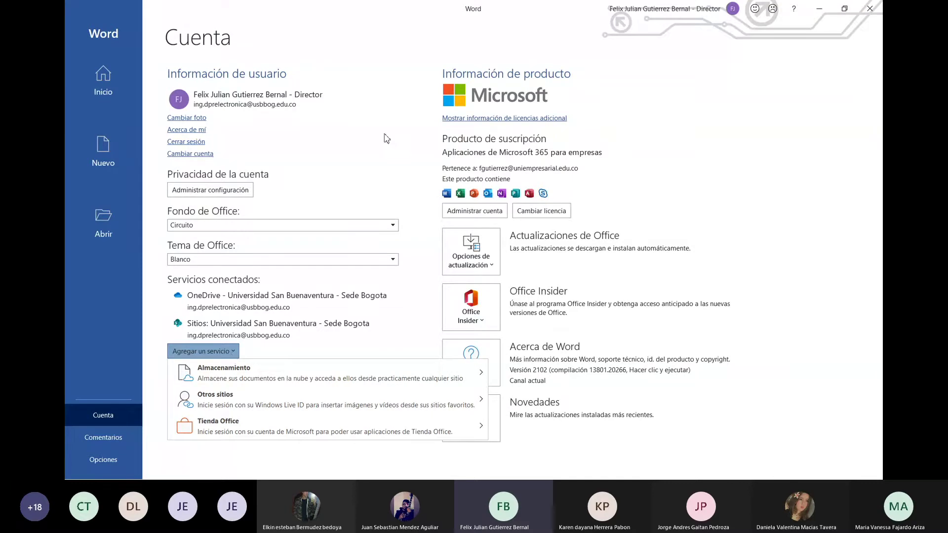
click(412, 93)
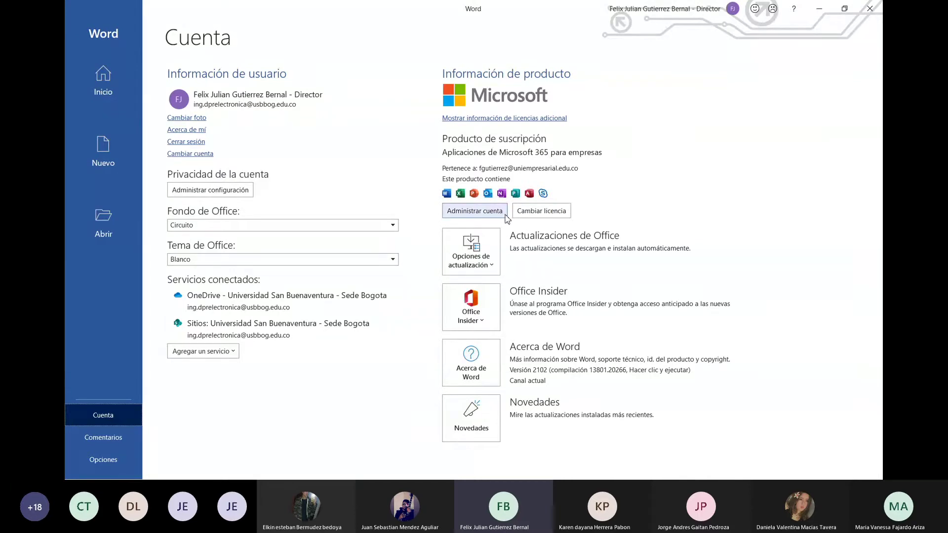
Check the Office update and Insider menus, then open Word Options on General
click(491, 268)
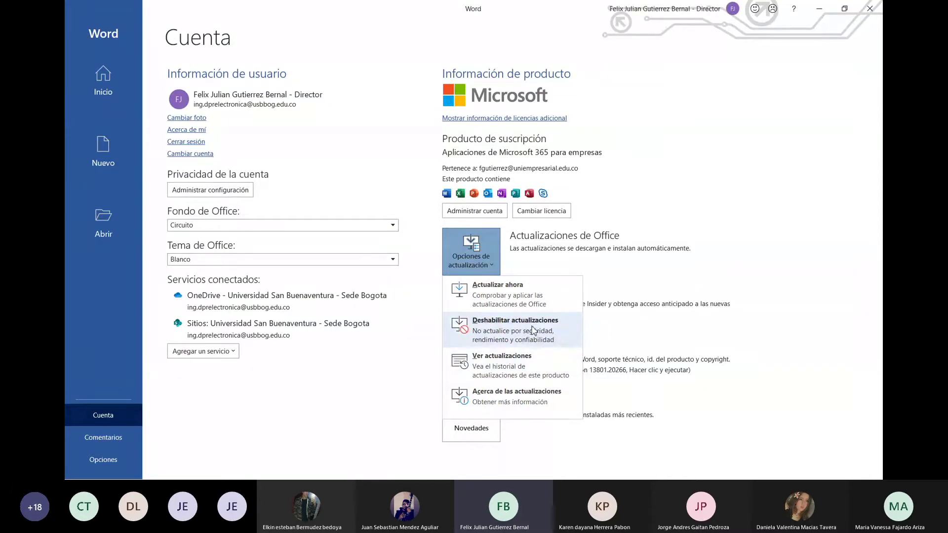
click(671, 215)
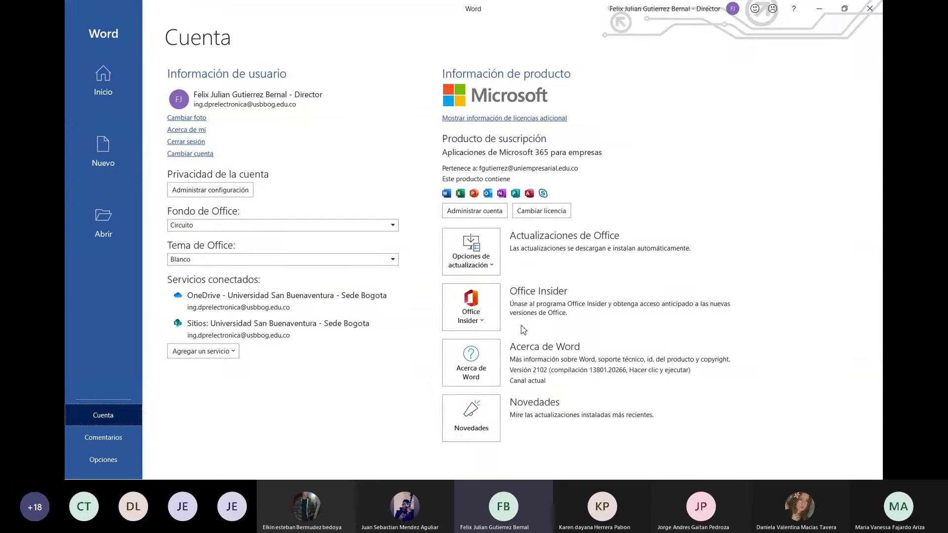
click(492, 325)
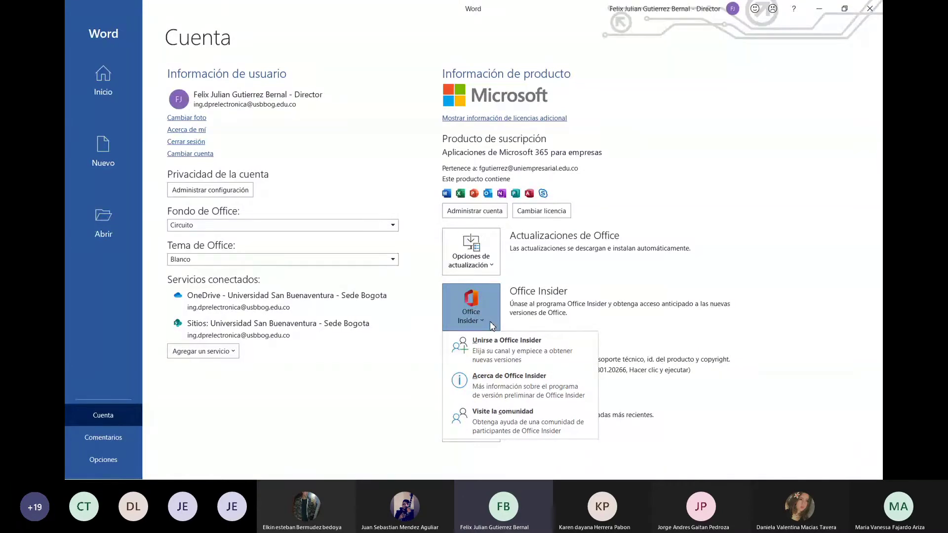
click(608, 271)
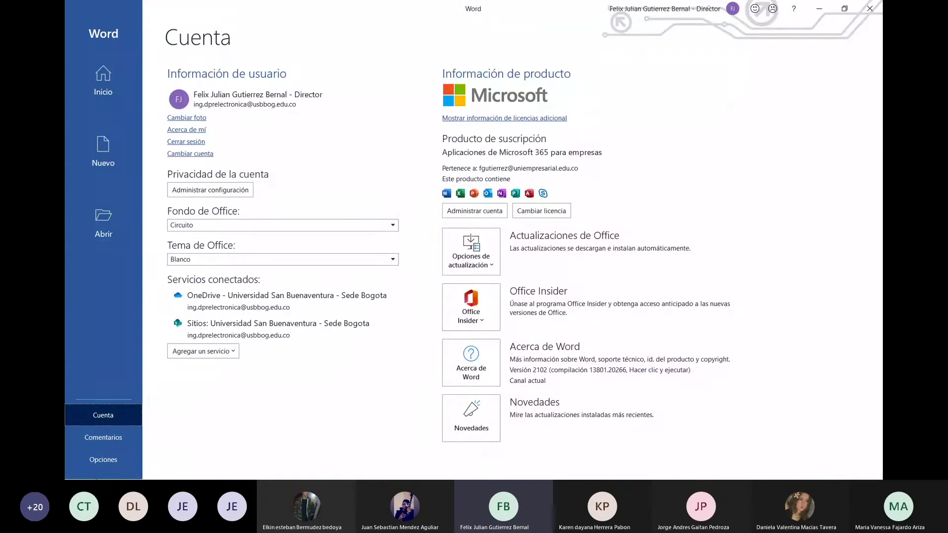
click(106, 460)
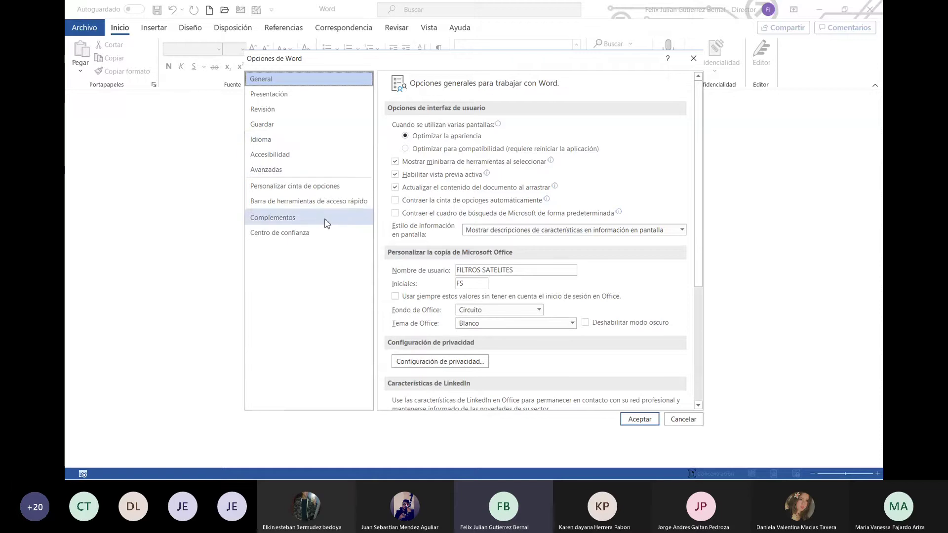
Review Complementos, quick access toolbar and ribbon customization with Dibujar, then accept Word Options
click(284, 219)
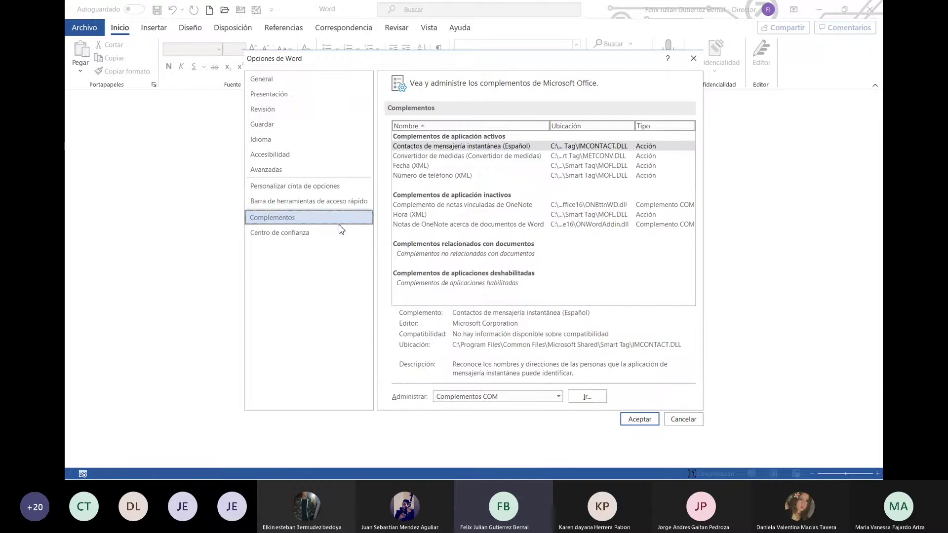
click(328, 200)
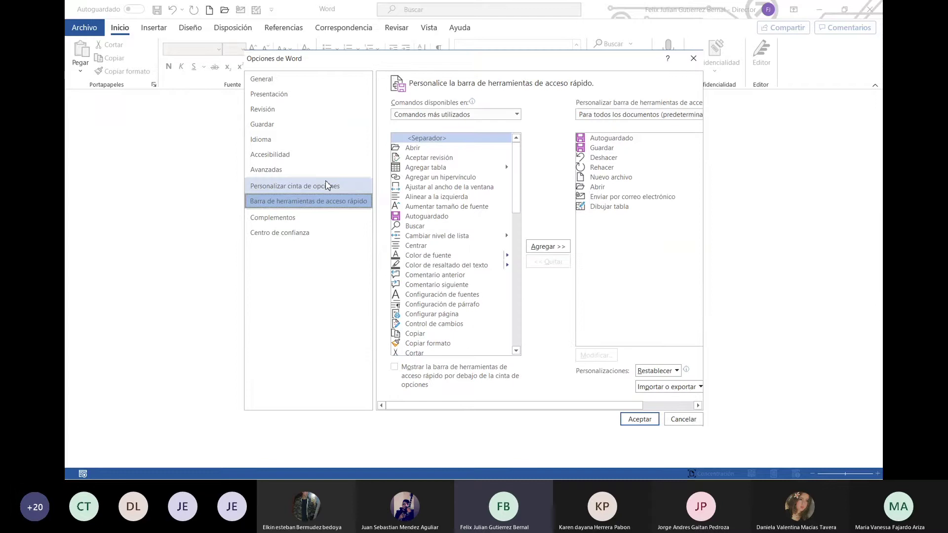
click(326, 188)
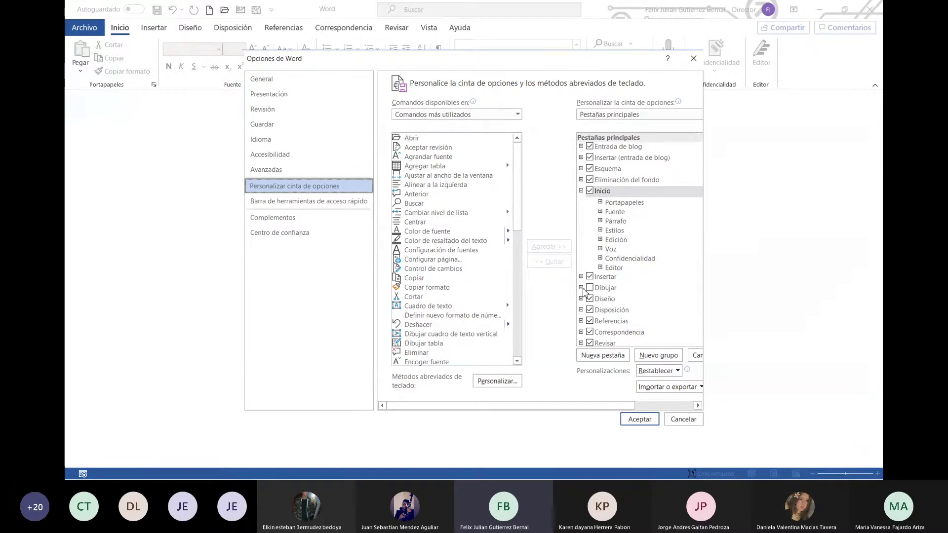
click(581, 287)
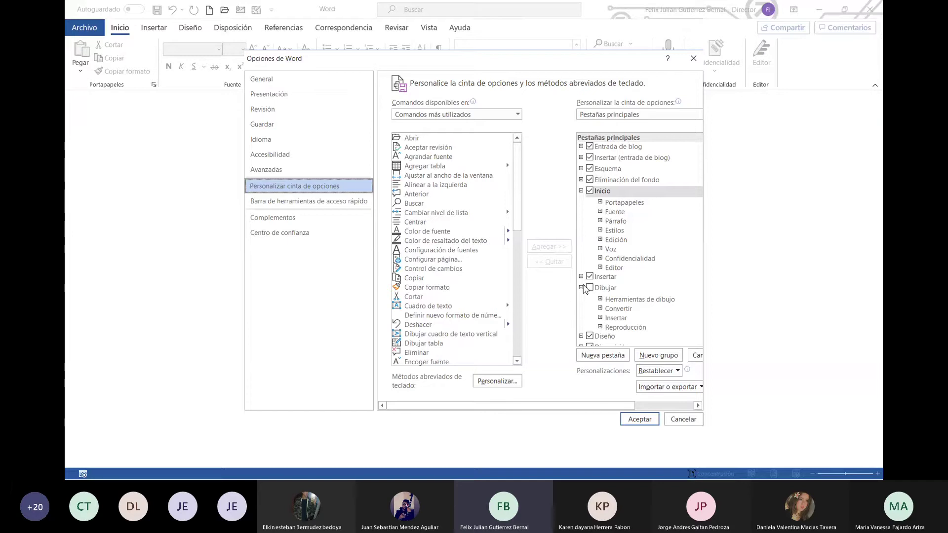
click(581, 288)
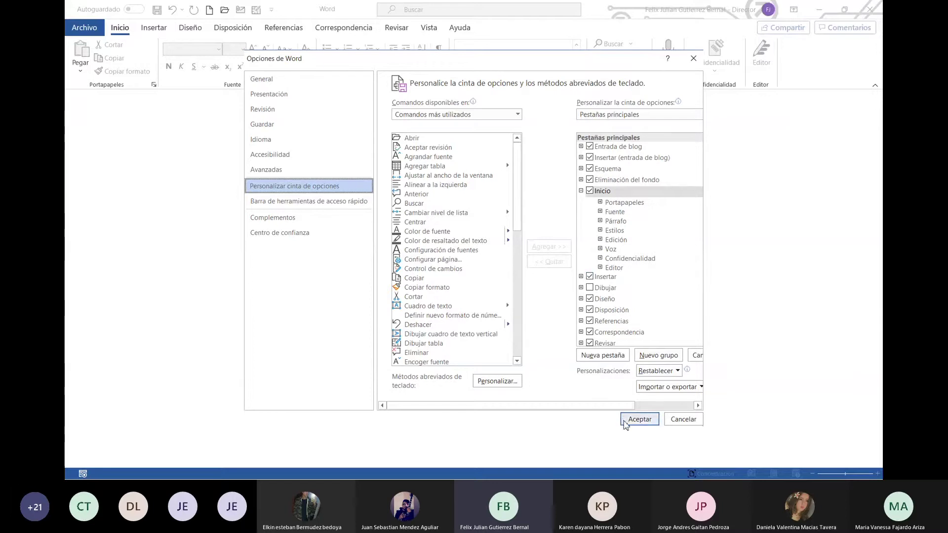
click(629, 419)
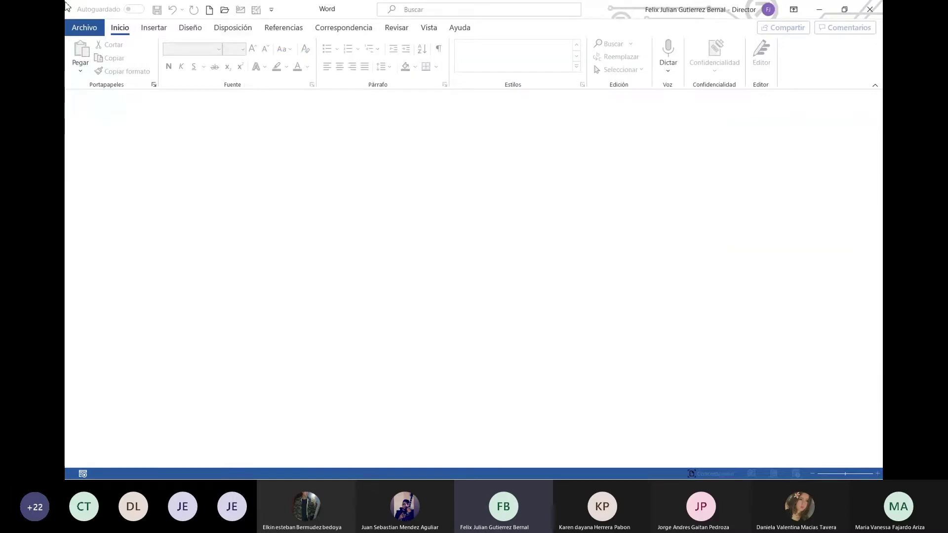
Browse the Currículos y cartas de presentación templates in Nuevo, then go back to Nuevo
click(81, 30)
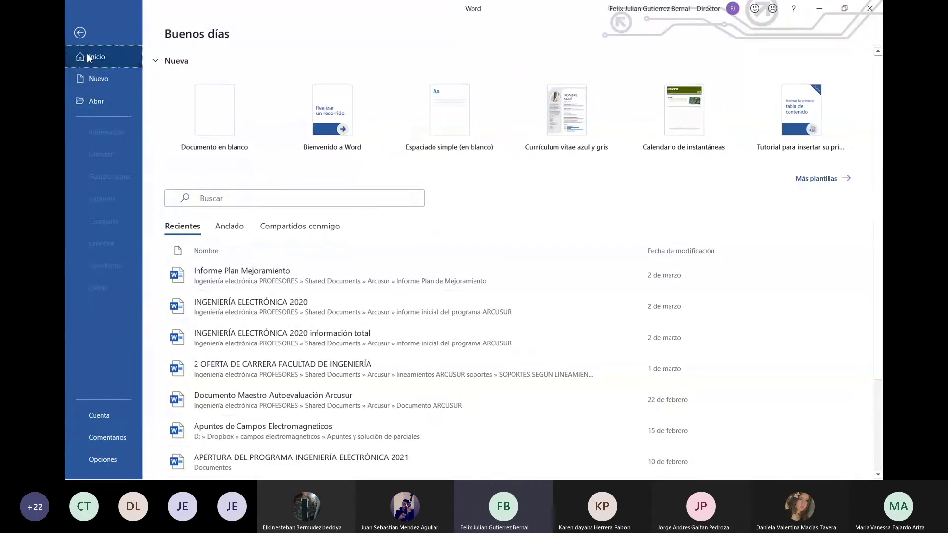
click(97, 81)
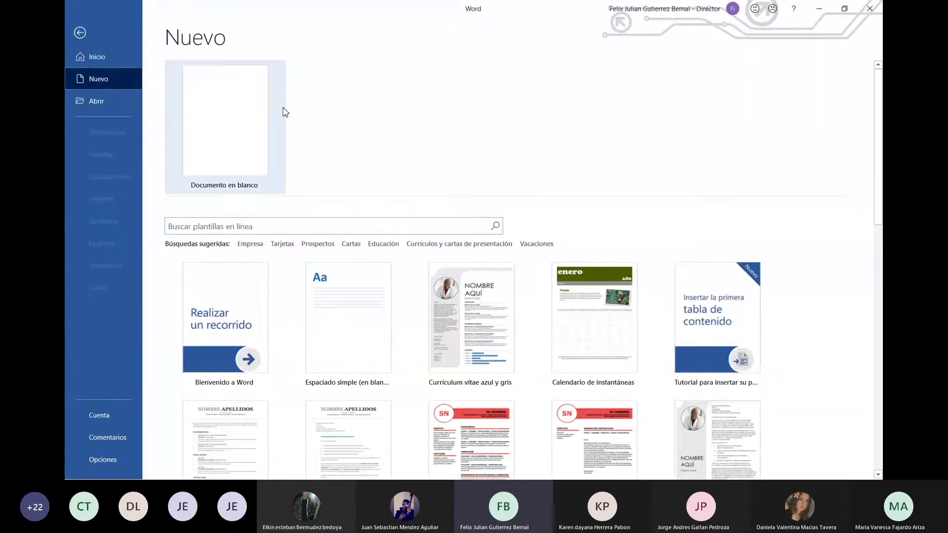
click(477, 246)
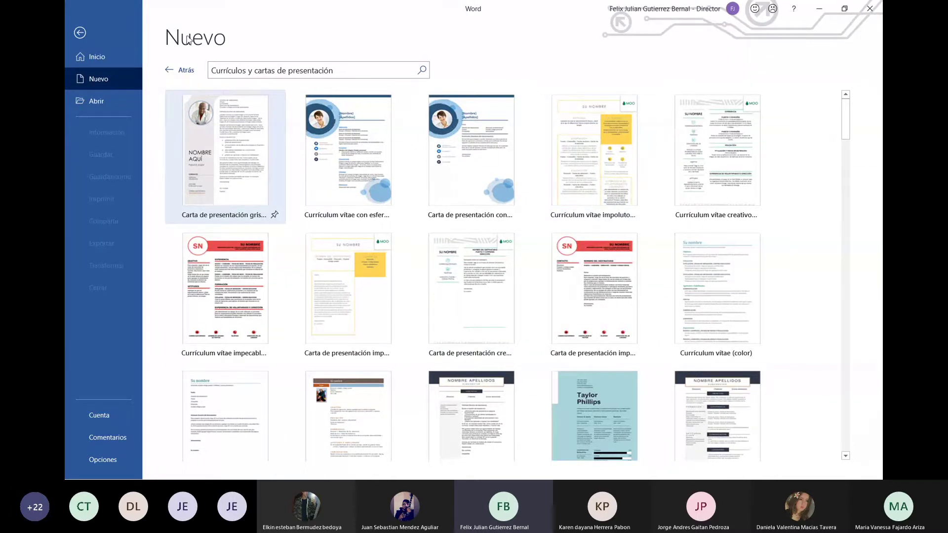
click(175, 77)
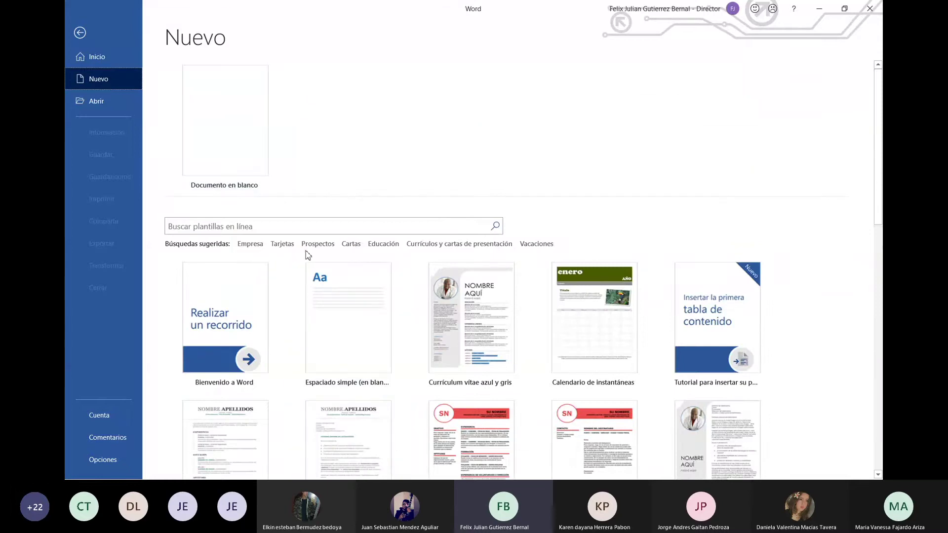
click(383, 244)
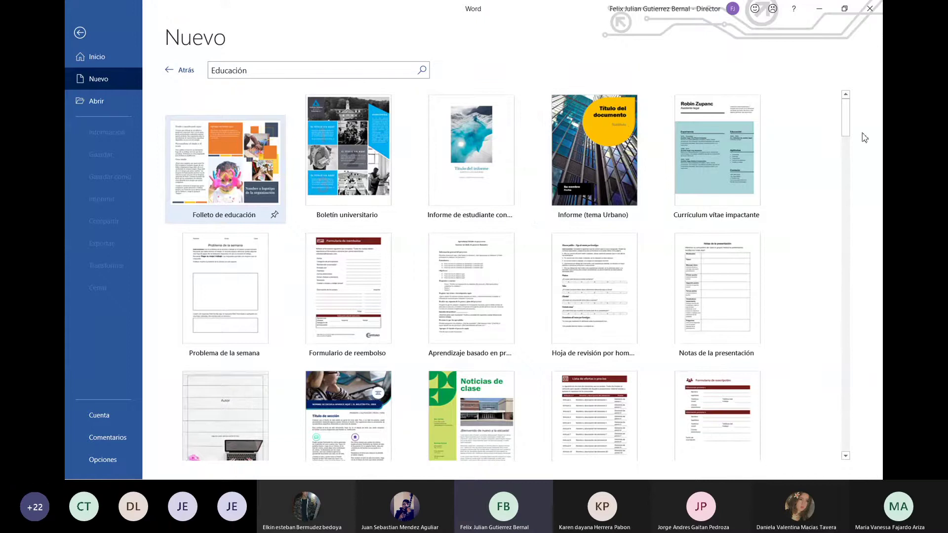
click(170, 75)
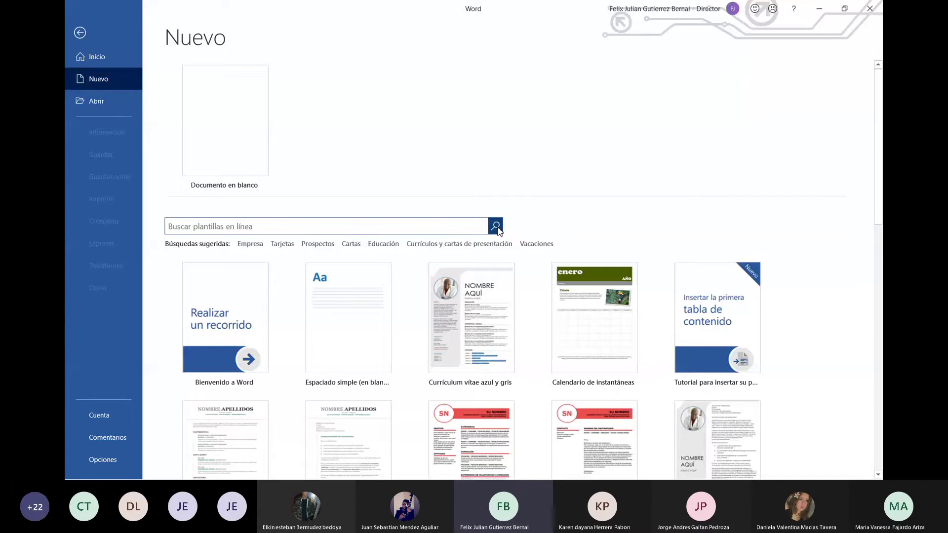
click(465, 229)
text(empresarial)
click(496, 227)
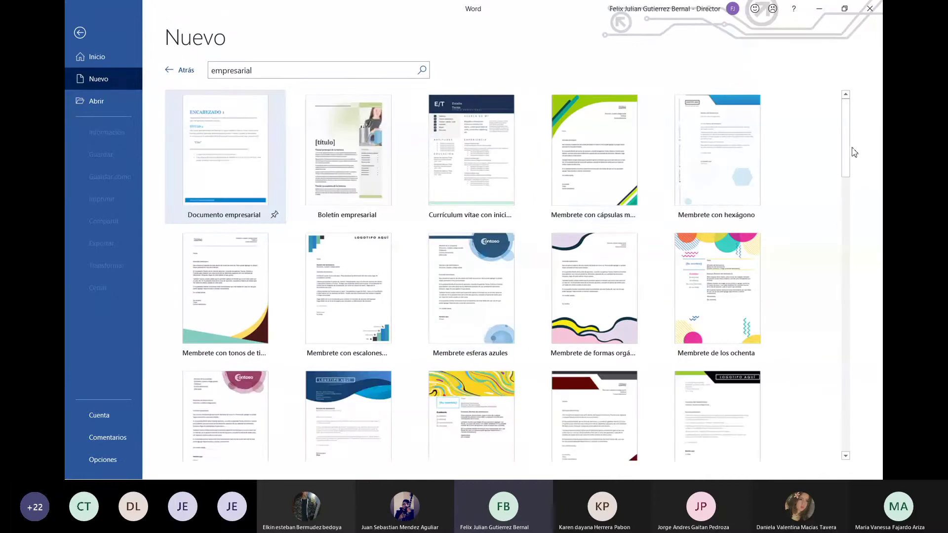
drag(849, 157, 848, 284)
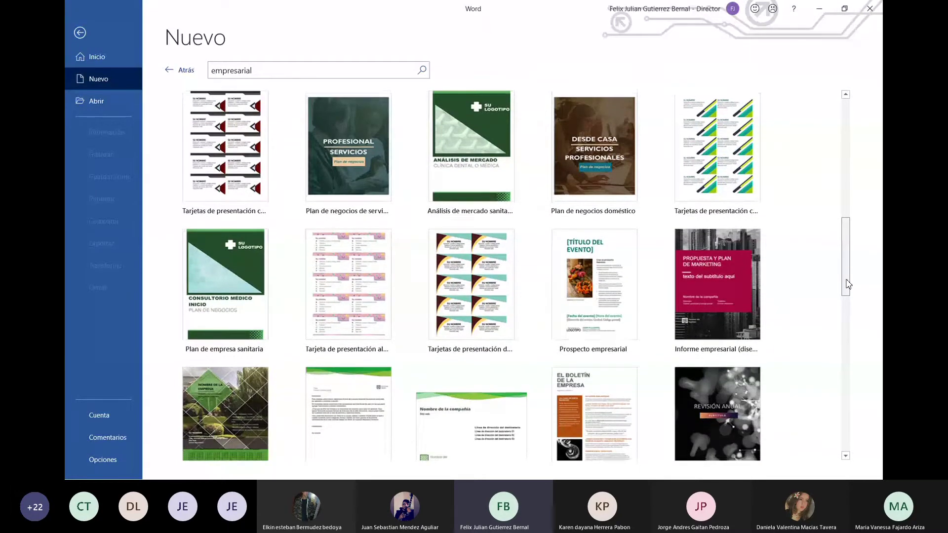
scroll(847, 284, down, 4)
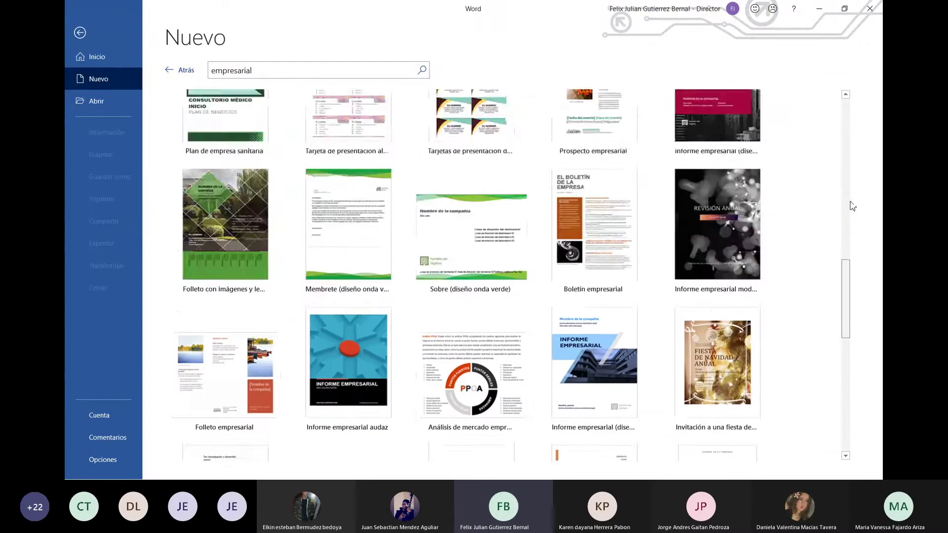
drag(850, 201, 863, 107)
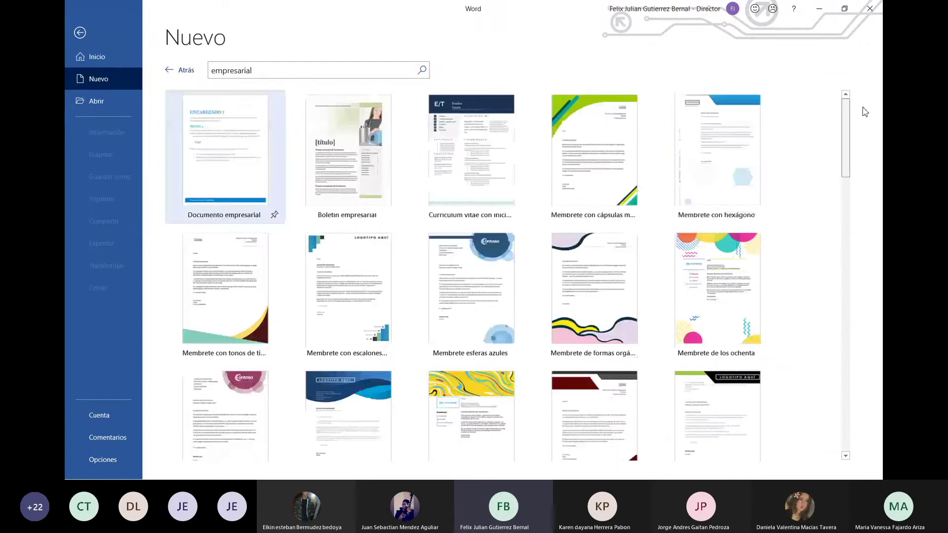
click(182, 70)
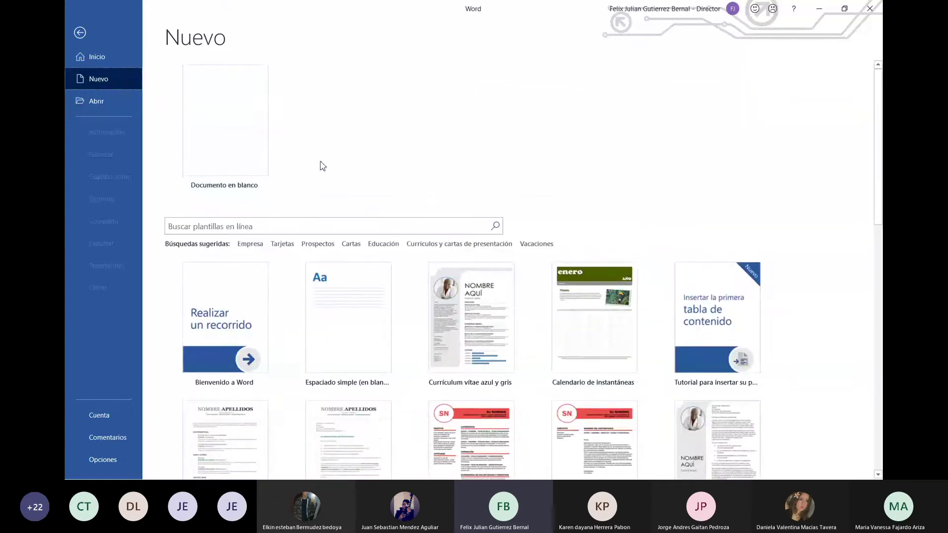
Create the blank document Documento1 and return to it from the Archivo menu
click(243, 135)
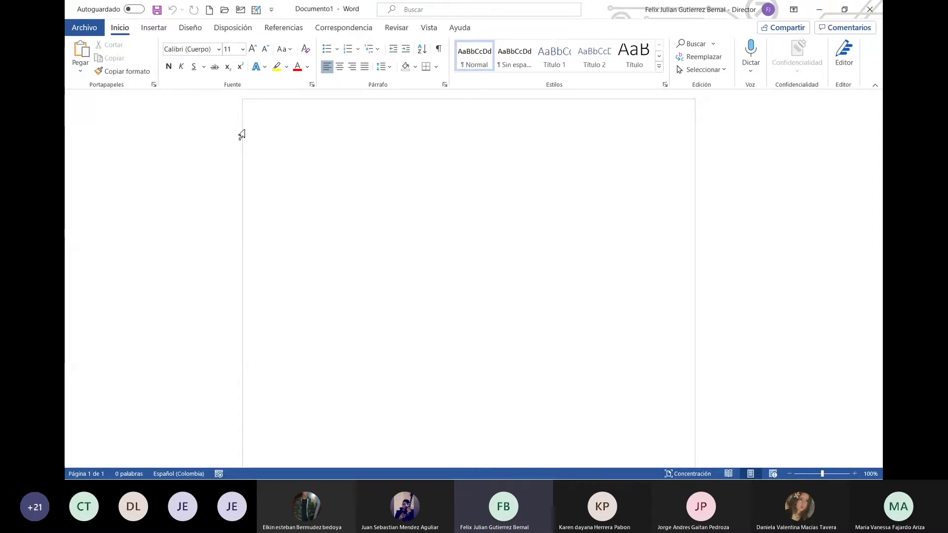
click(85, 31)
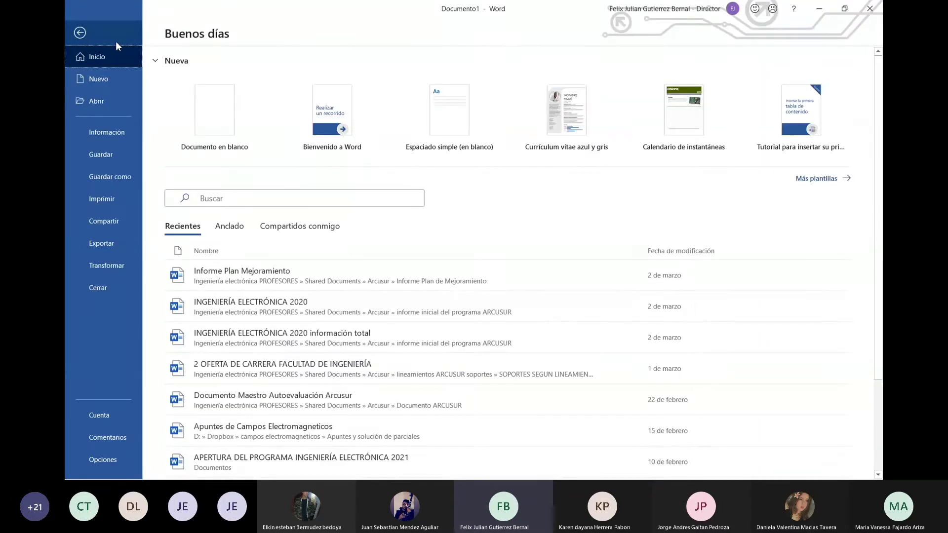
click(79, 35)
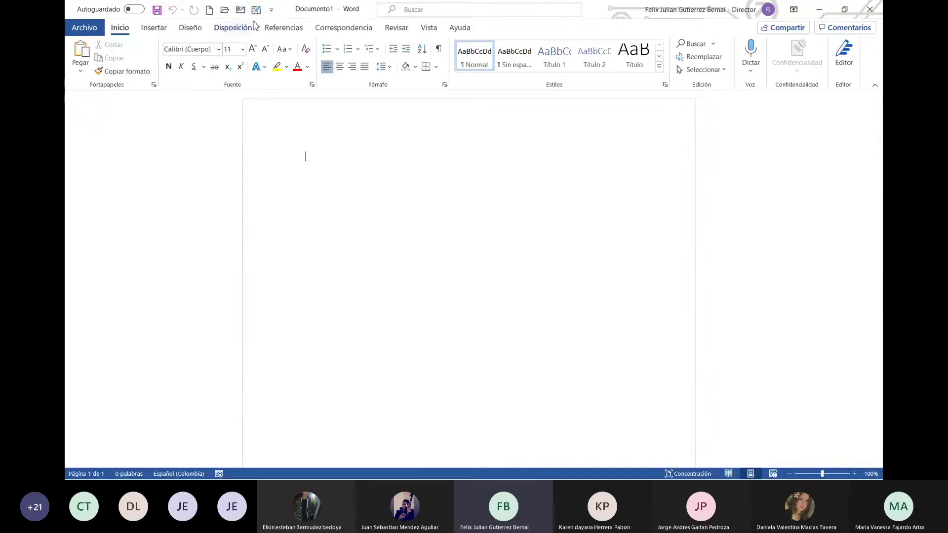
click(272, 10)
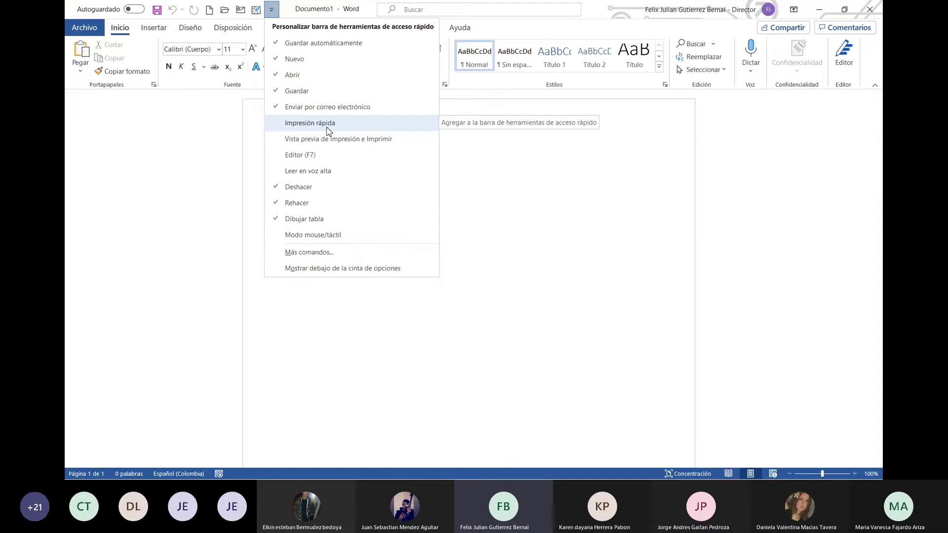
click(574, 233)
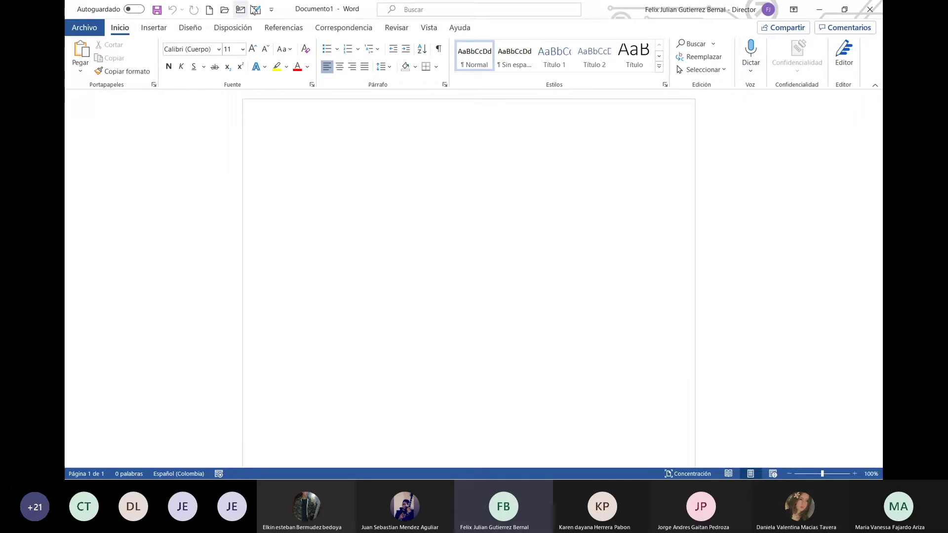
click(137, 11)
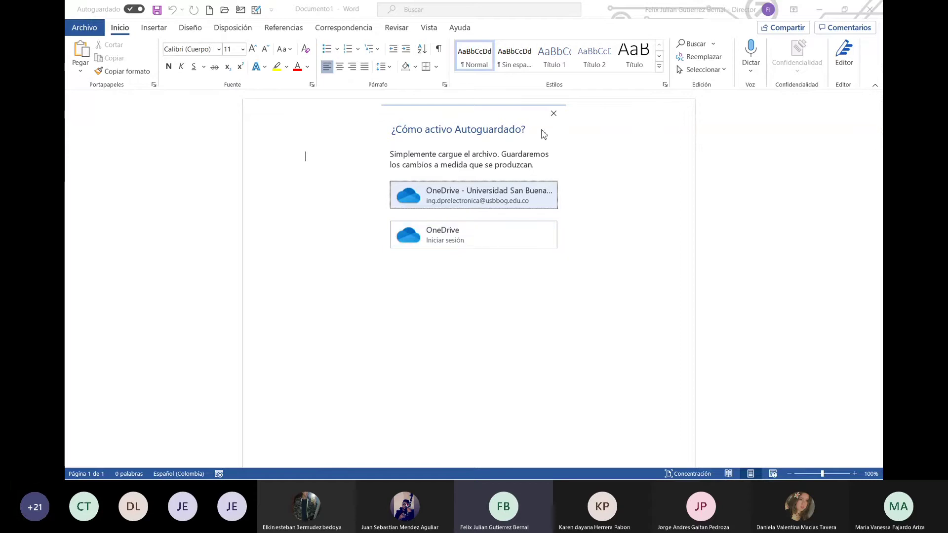
click(554, 113)
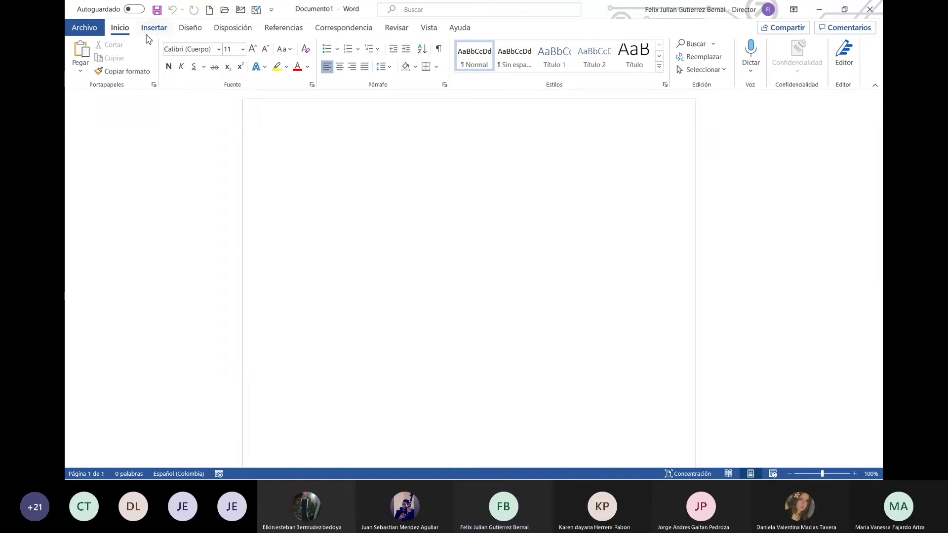
click(90, 33)
Show the Información page for the unsaved Documento1 with its properties
click(90, 32)
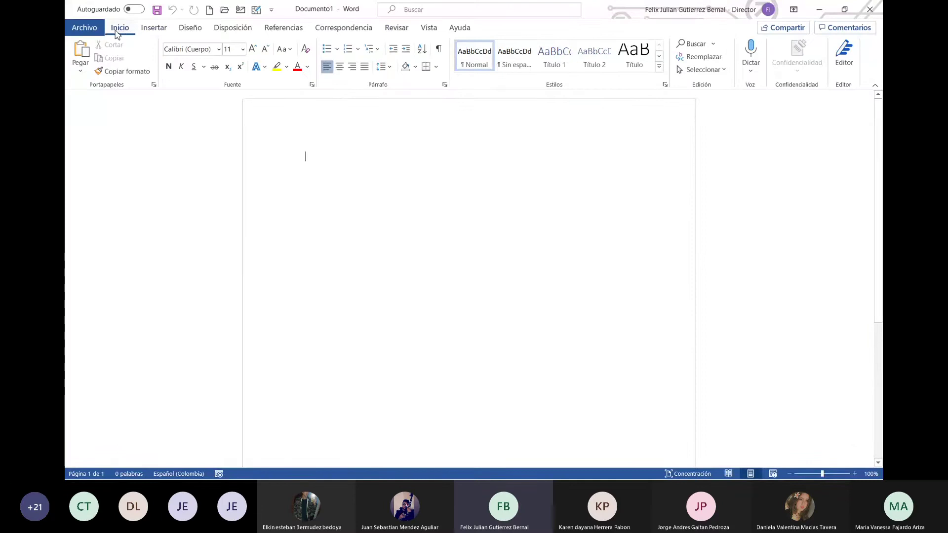
click(91, 33)
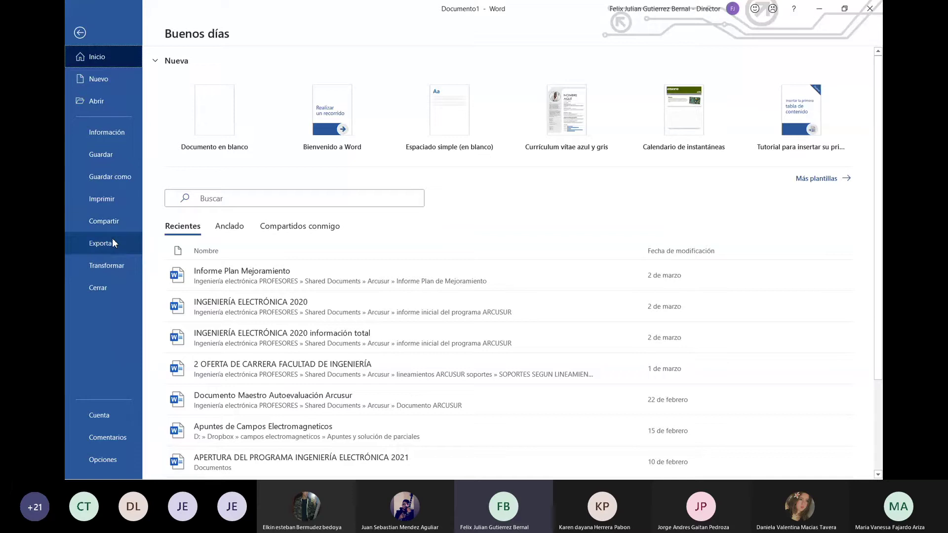
click(116, 140)
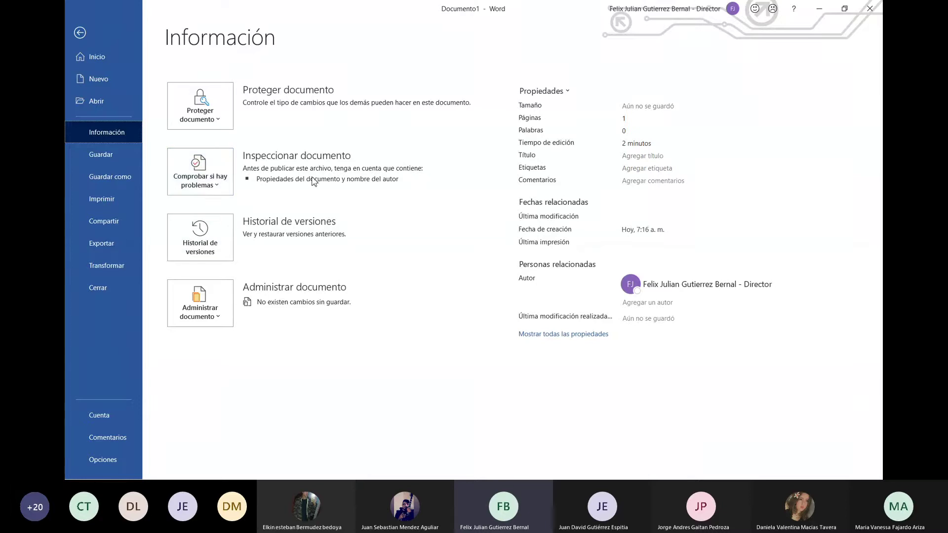
Open the Administrar documento options to recover or delete unsaved documents
mouse_move(312, 181)
click(213, 324)
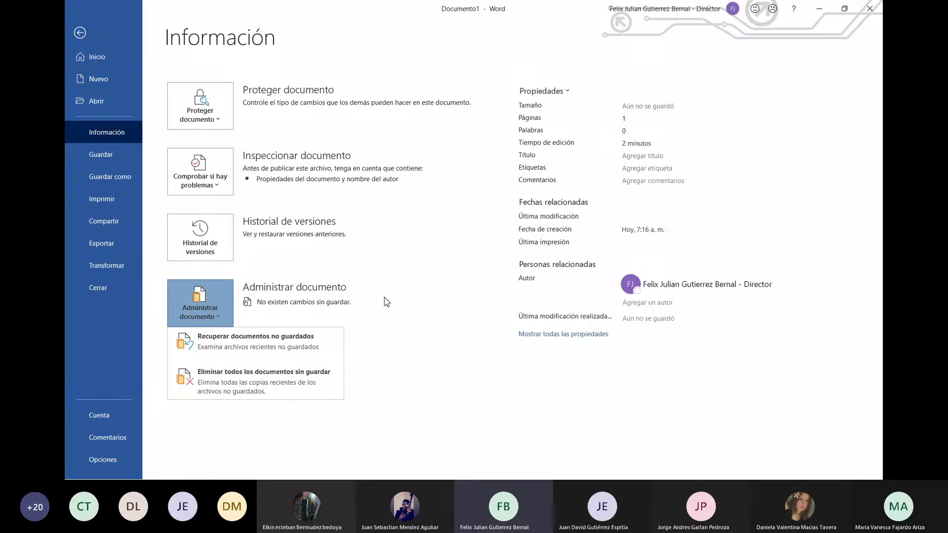
Dismiss the unsaved-documents options and show the Guardar como save locations
click(393, 359)
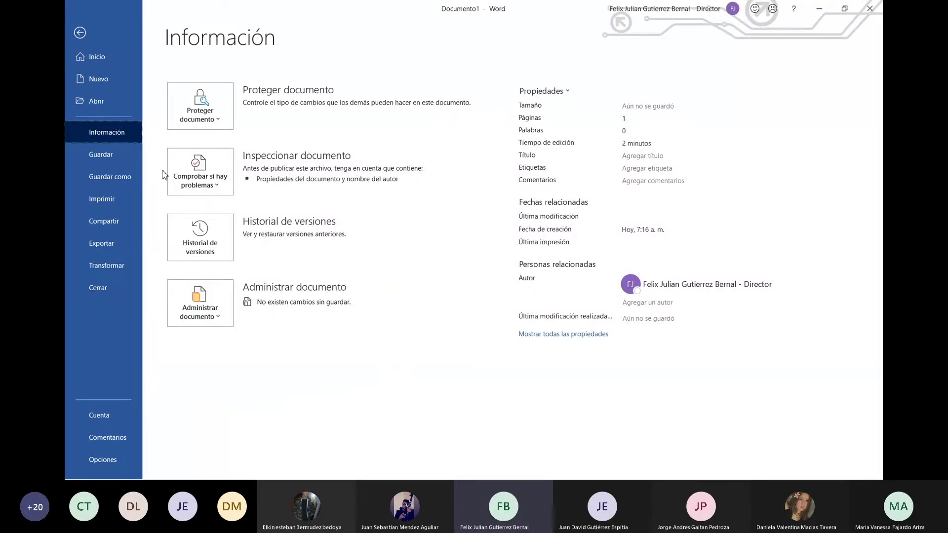
click(105, 154)
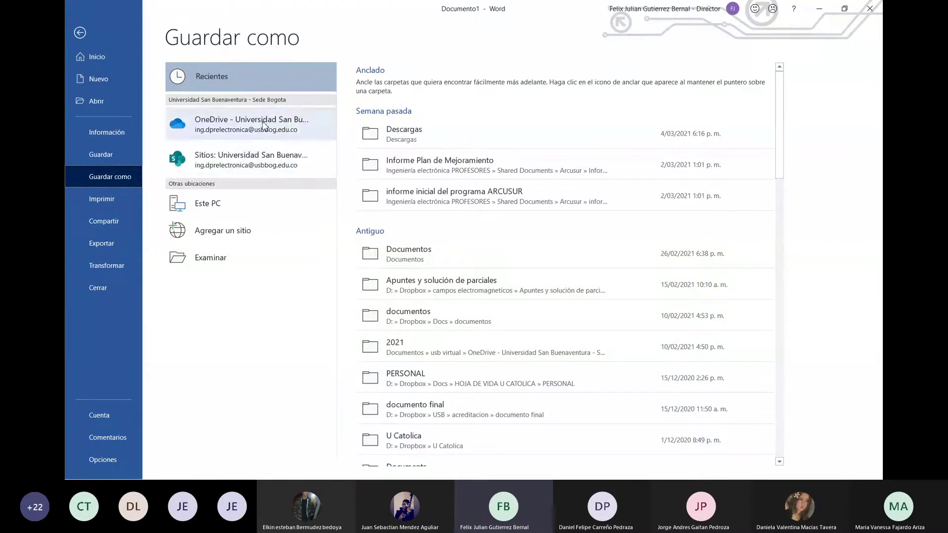
Switch to the Uniempresarial account, then start signing in with a different Microsoft account
click(727, 9)
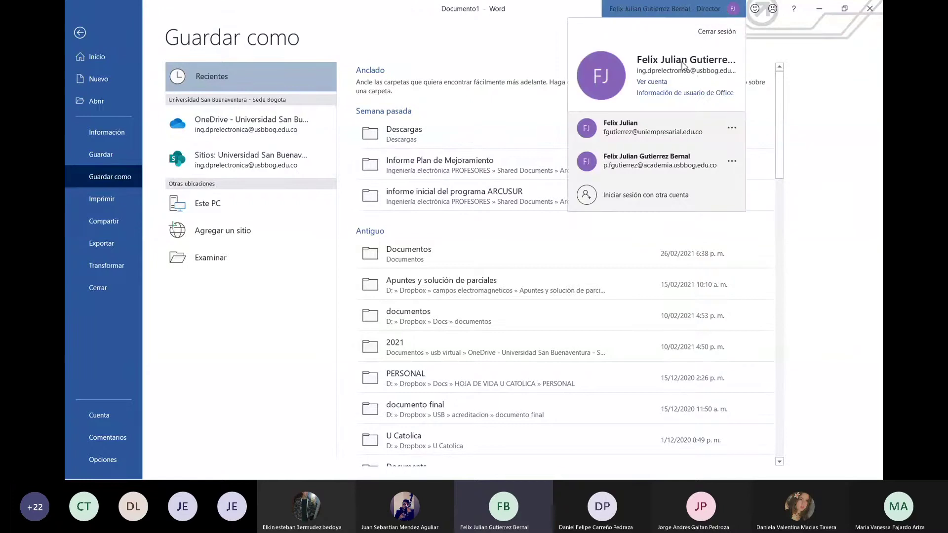
click(689, 133)
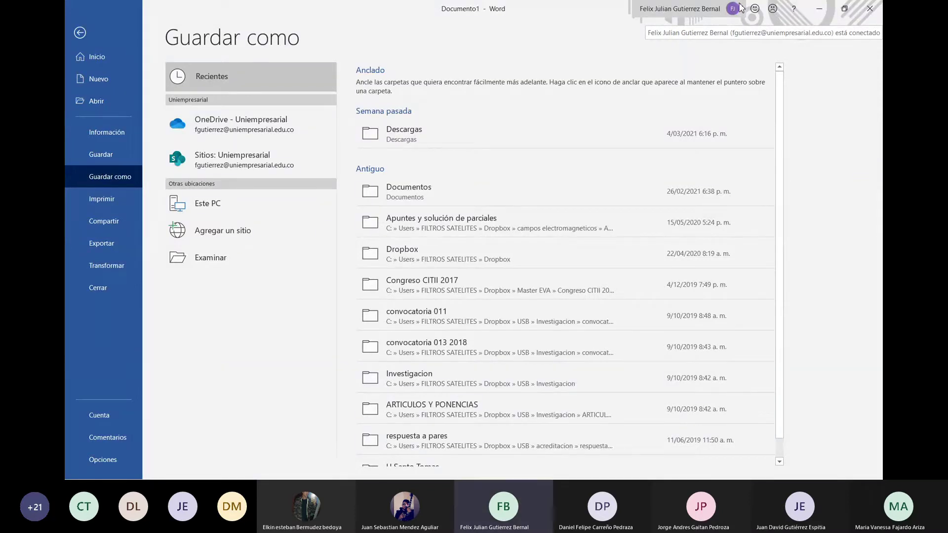
click(739, 8)
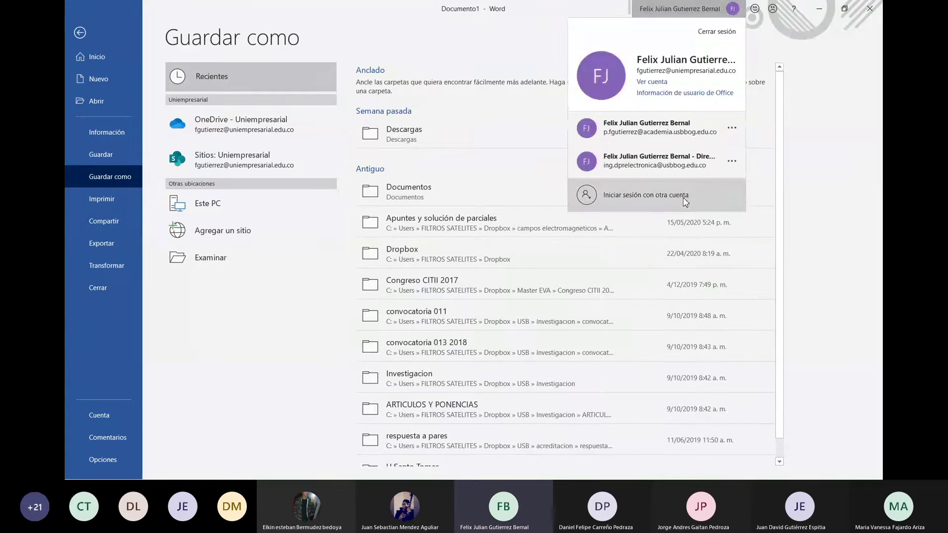
click(686, 199)
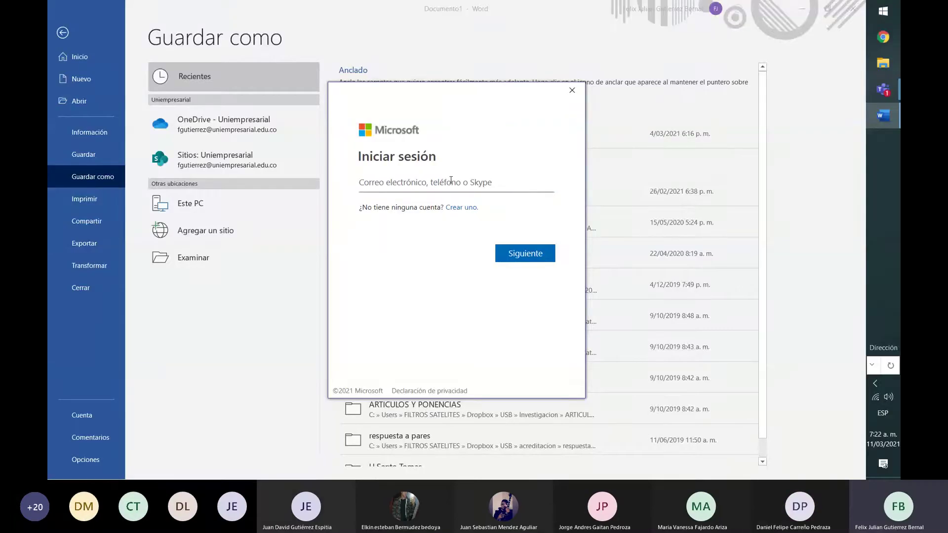
Enter the Uniempresarial work account's e-mail address in the sign-in dialog and submit it
click(451, 180)
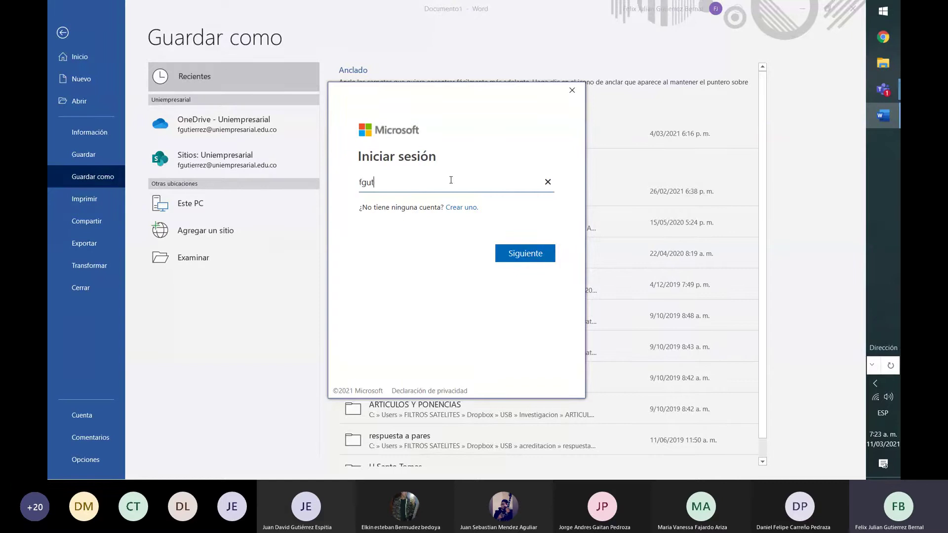
click(535, 255)
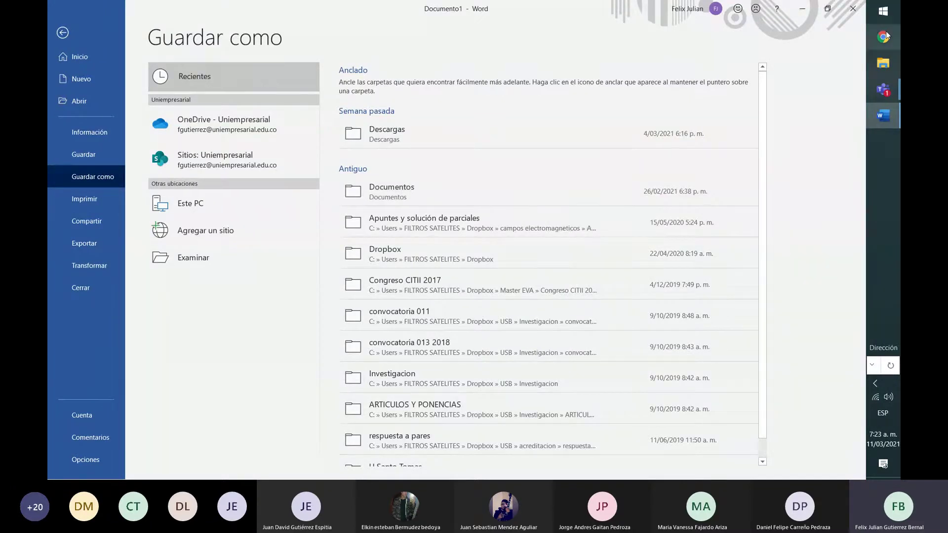
Switch Word to the San Buenaventura account, then back to the Uniempresarial account
click(705, 11)
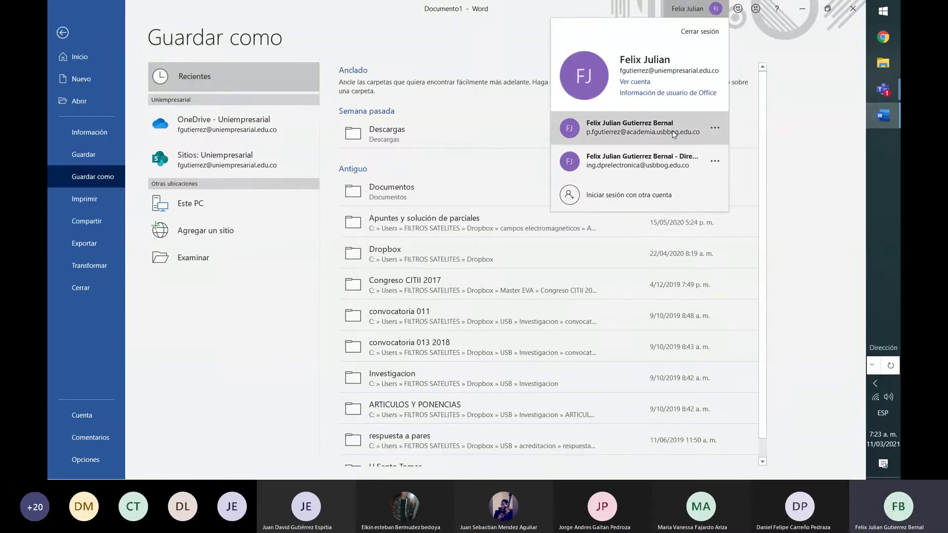
click(673, 165)
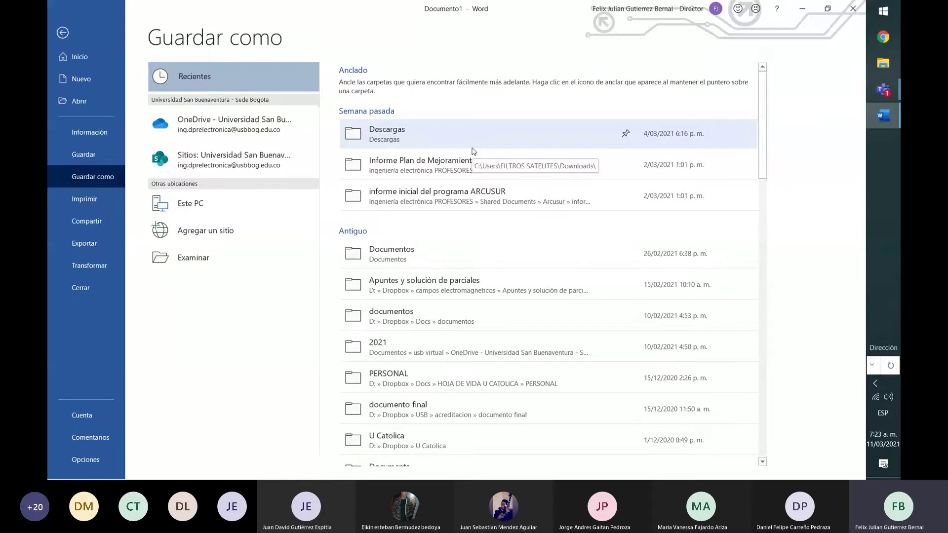
click(646, 9)
click(647, 155)
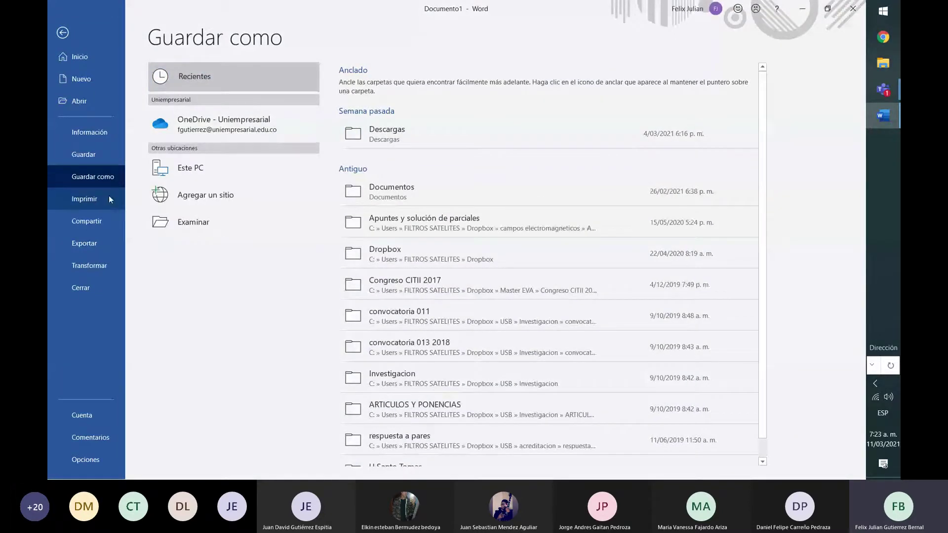
Change the Office theme to Blanco under Cuenta and return to the Guardar como page
click(93, 419)
click(345, 236)
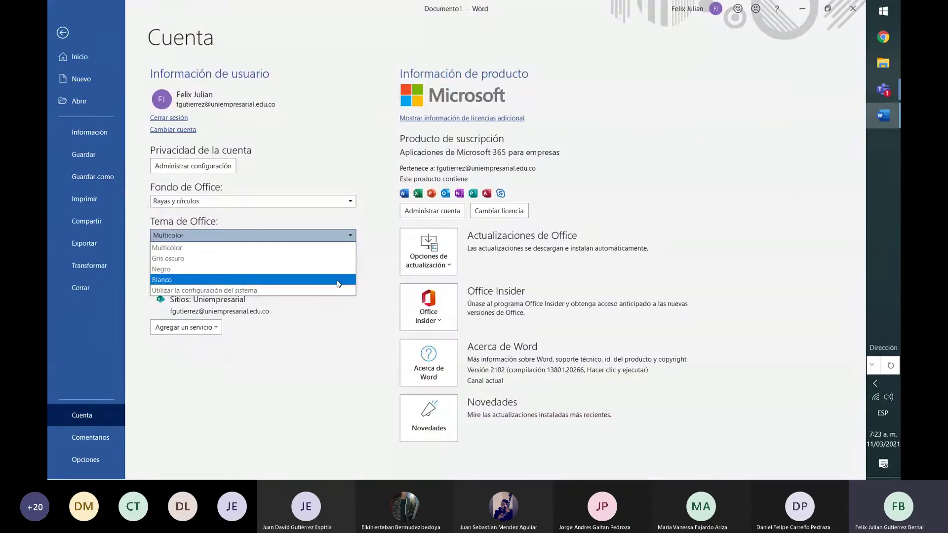
click(339, 280)
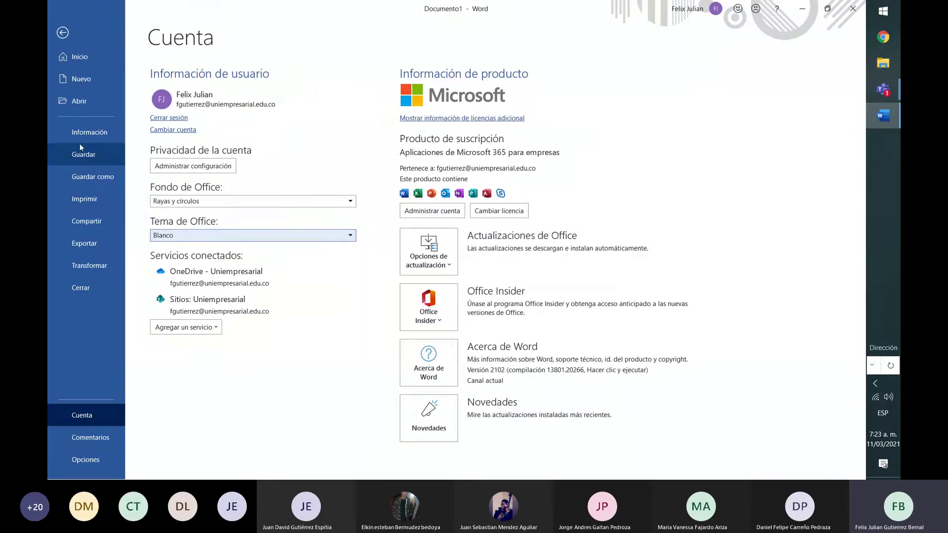
click(90, 135)
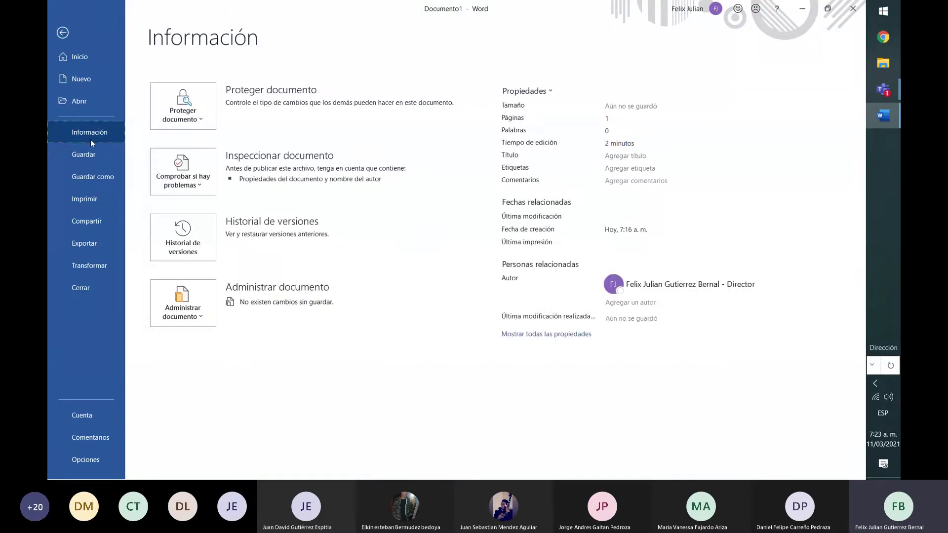
click(98, 172)
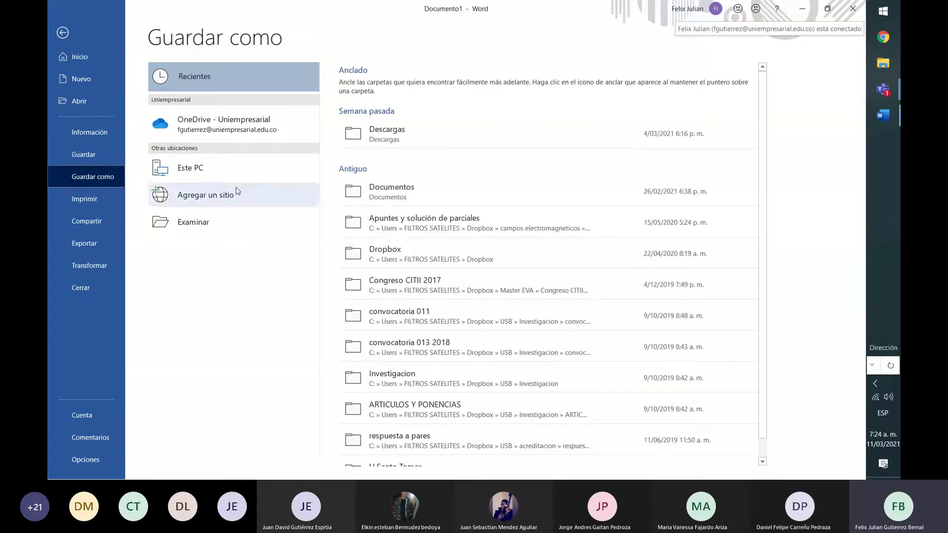
Target OneDrive - Uniempresarial for saving, keeping the Texto de OpenDocument (*.odt) file type
click(255, 130)
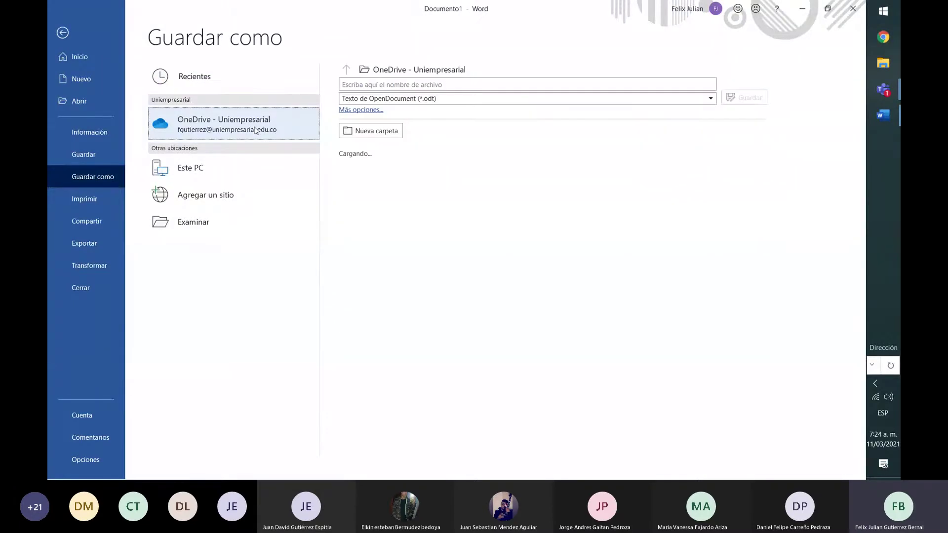
click(496, 101)
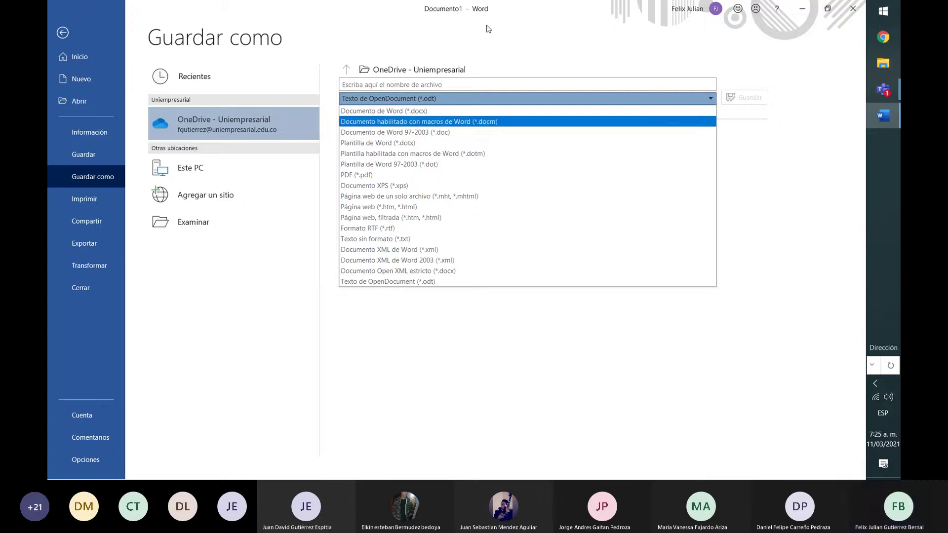
click(485, 43)
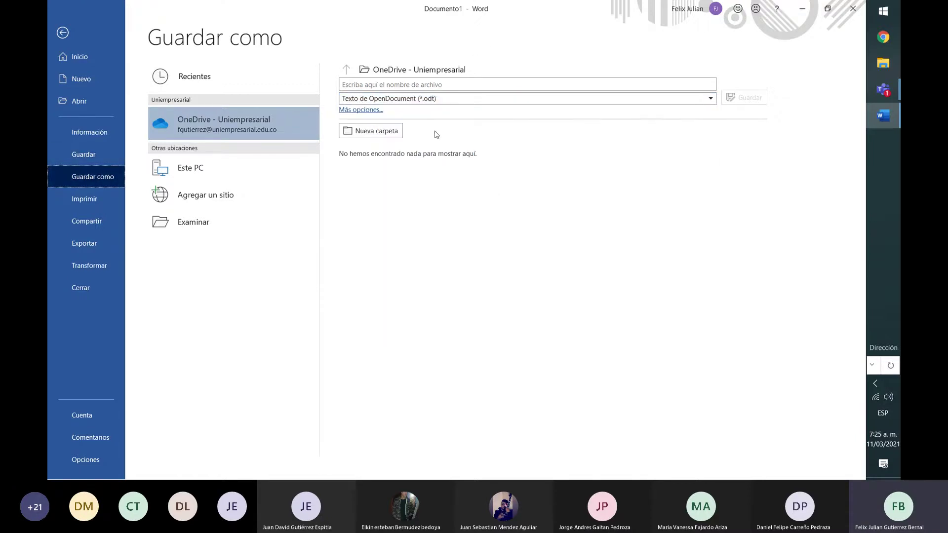
click(458, 100)
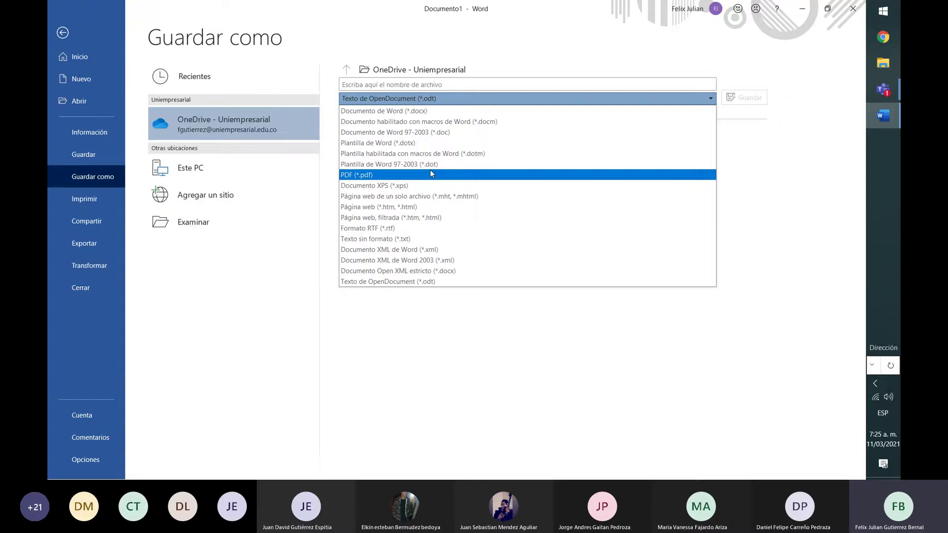
click(357, 49)
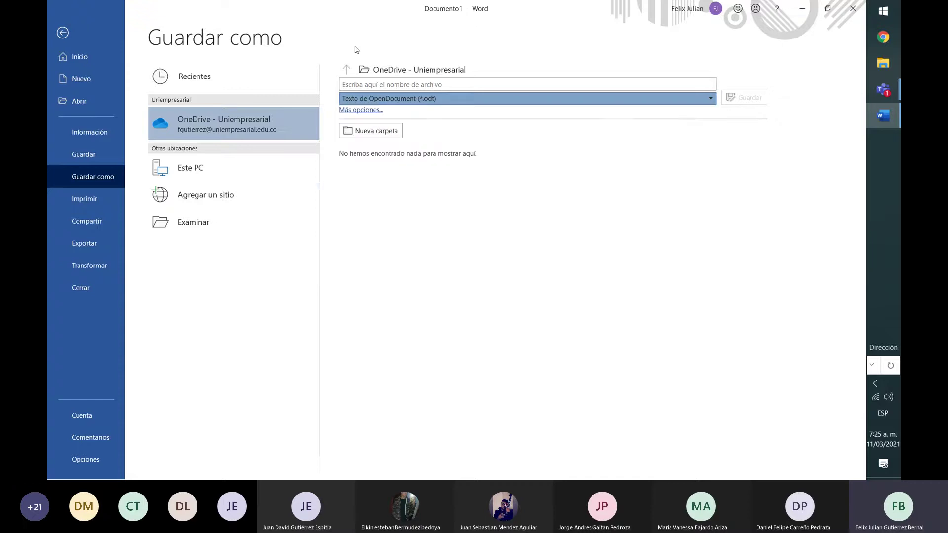
Check the Imprimir preview and the printer list, then bring up the Compartir dialog
click(107, 205)
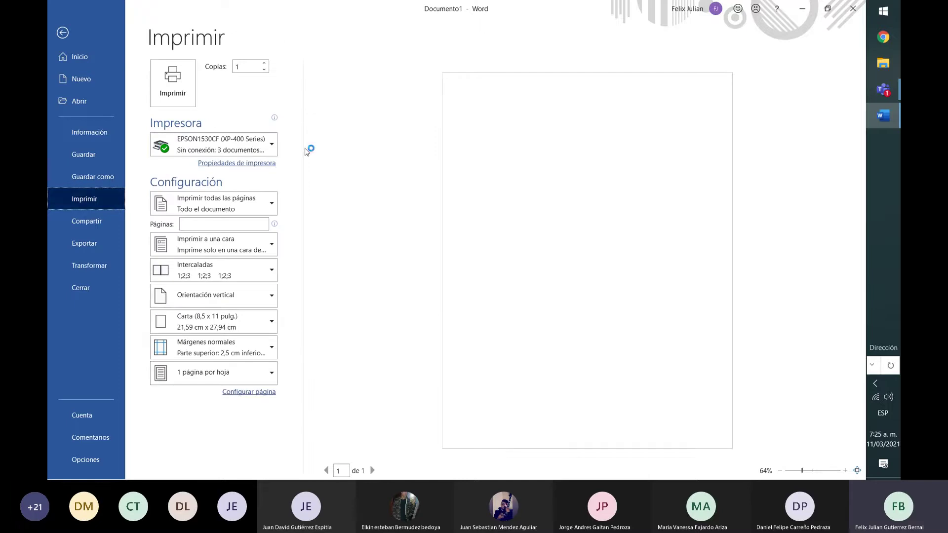
click(275, 144)
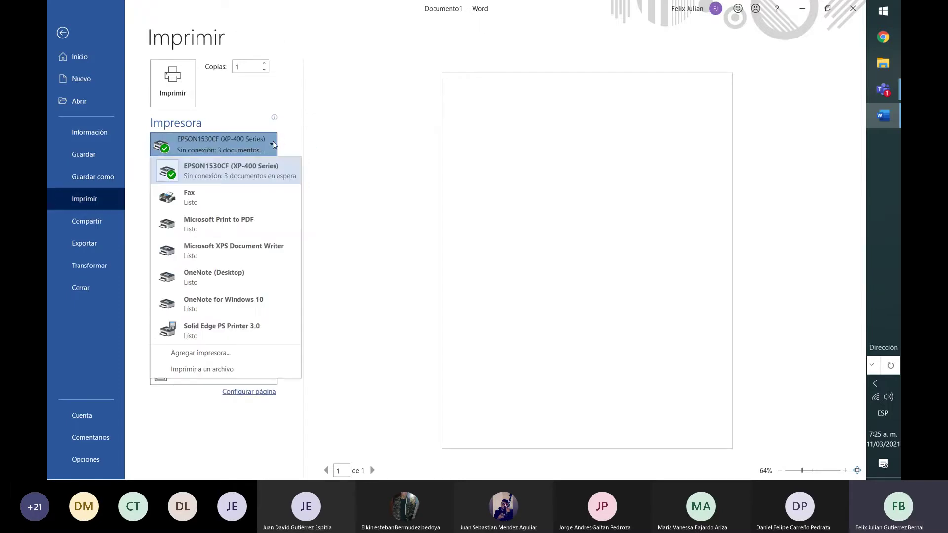
click(394, 125)
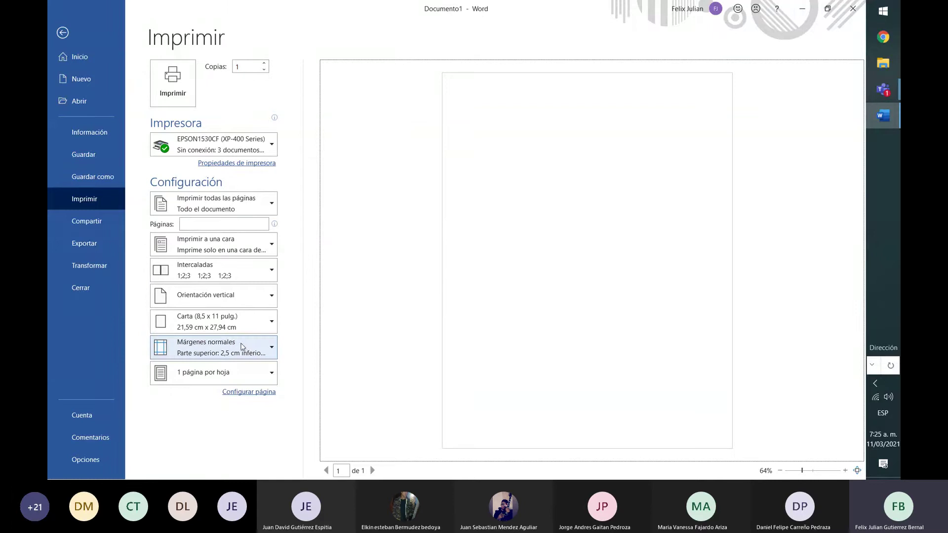
click(115, 227)
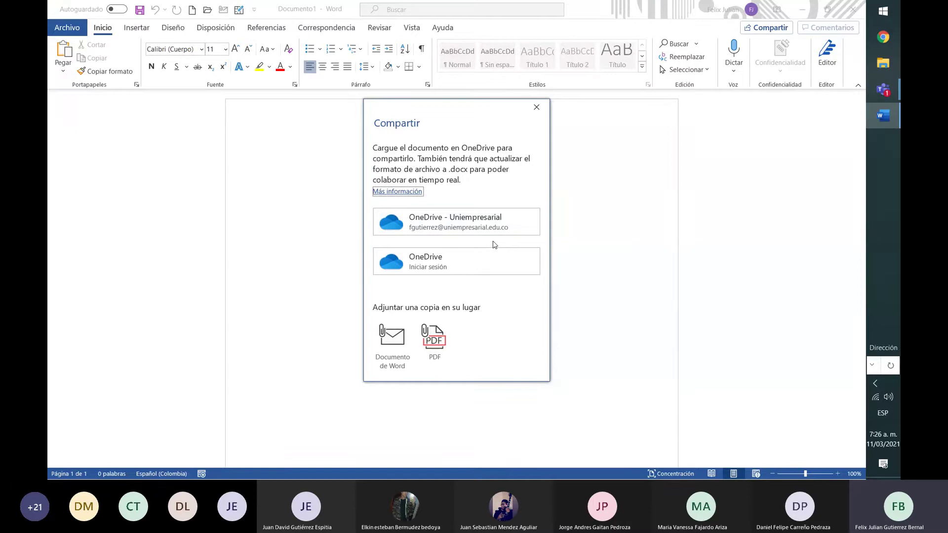
Close the Compartir dialog and show the Exportar page with Crear documento PDF/XPS
click(536, 107)
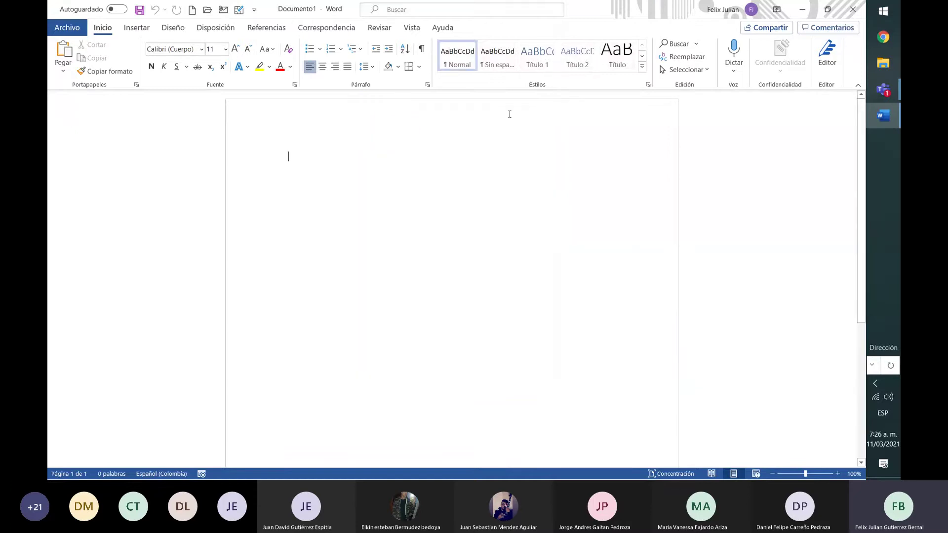
click(69, 28)
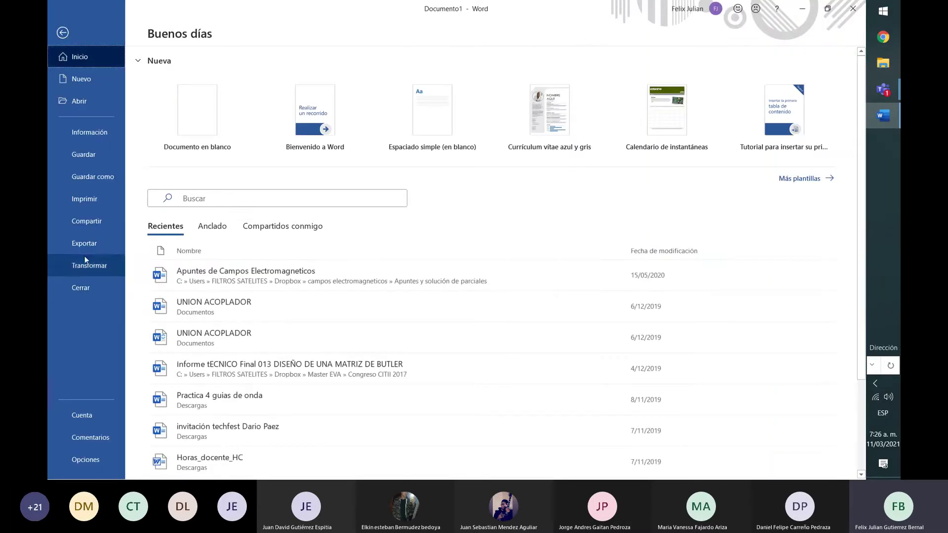
click(86, 245)
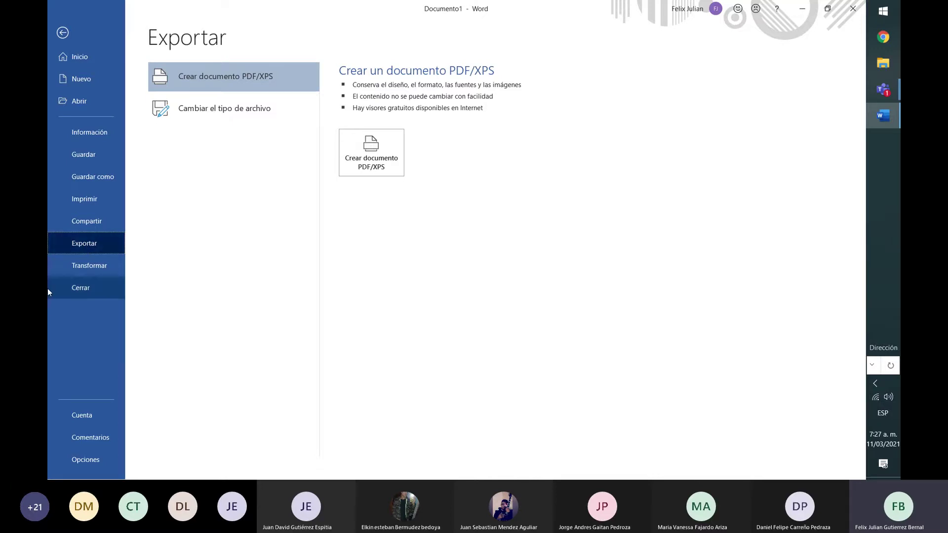
View the Transformar en página web pane, close it, and go back to Archivo Inicio
click(91, 267)
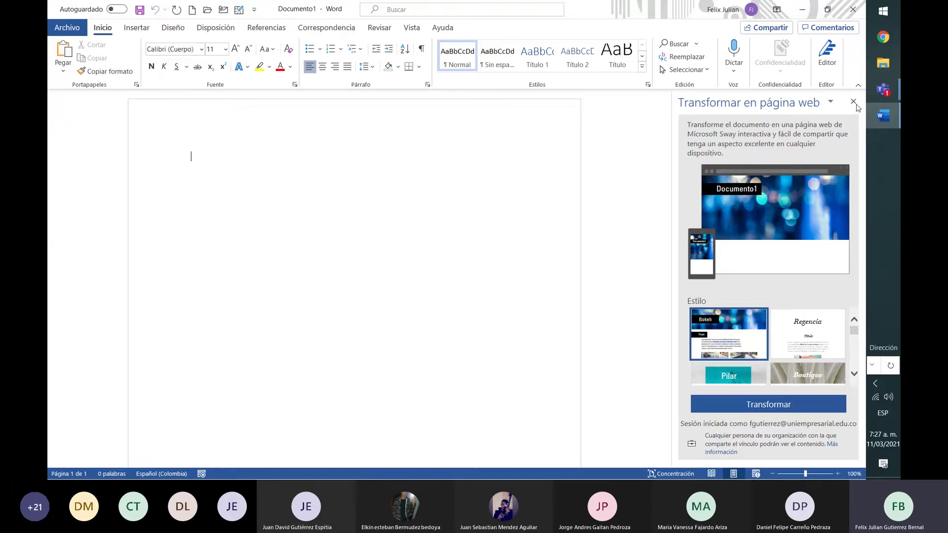
click(854, 102)
click(72, 34)
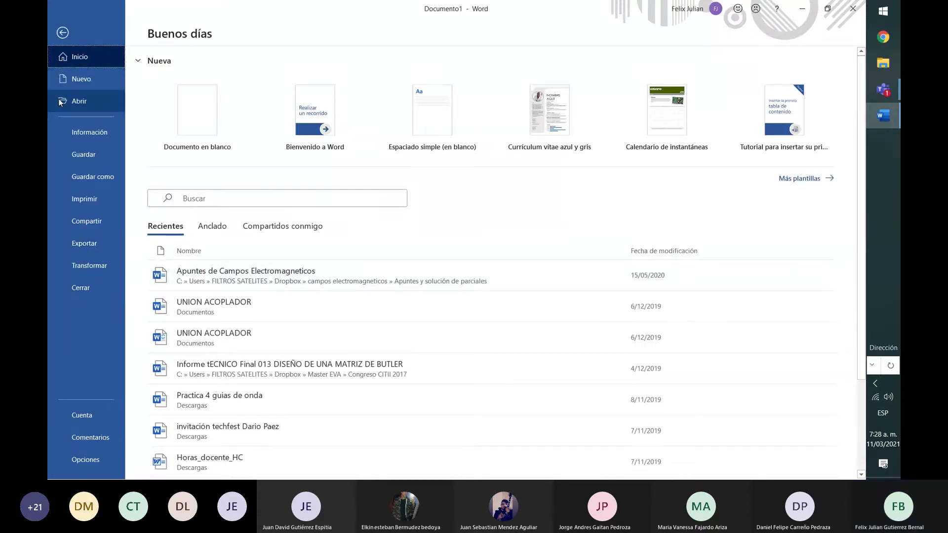
Exit Backstage to the blank Documento1 and bring up the Teams meeting windows
key(Escape)
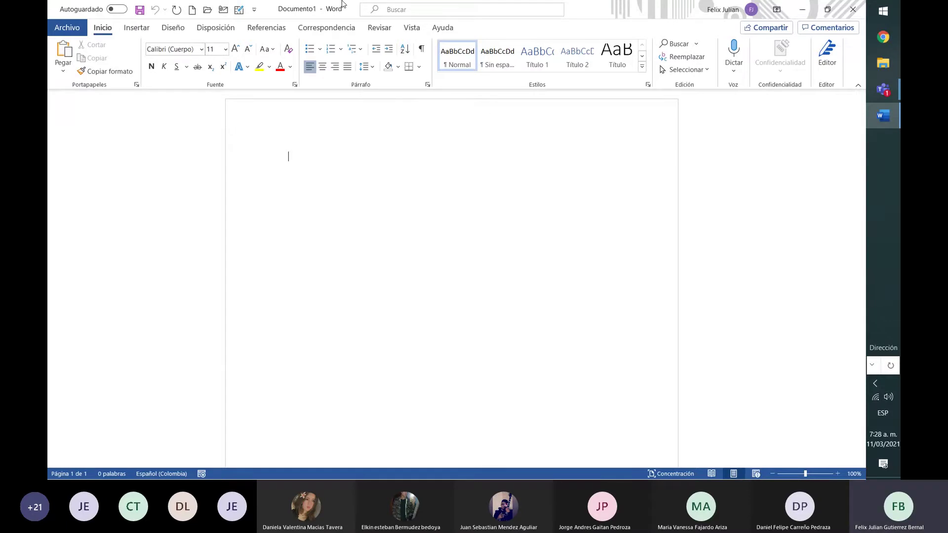
click(890, 94)
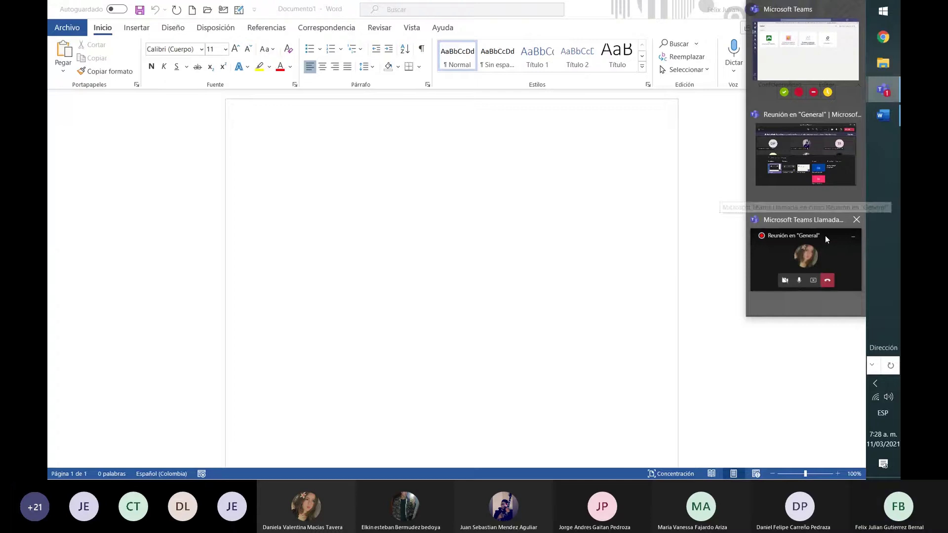
Dismiss the Teams preview, choose Dejar de compartir, and click into the blank Documento1
click(841, 256)
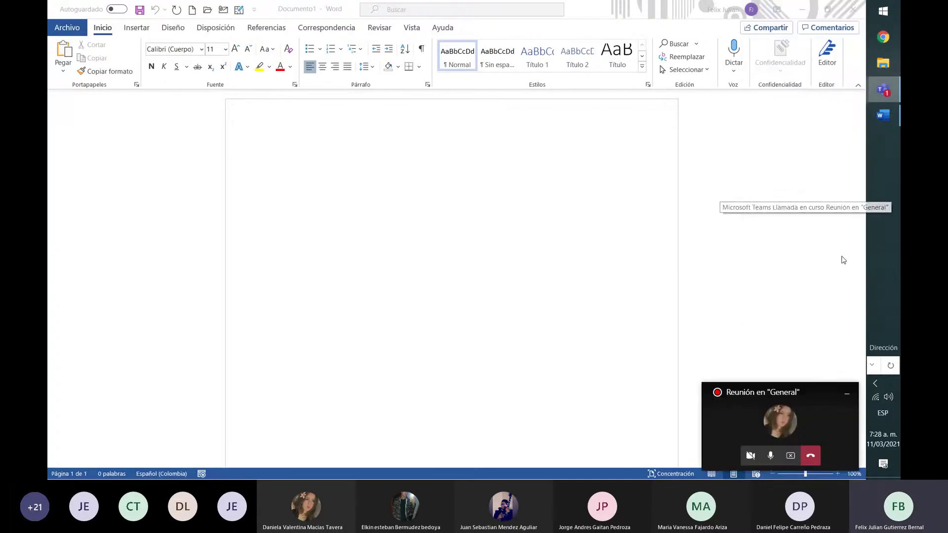
click(791, 456)
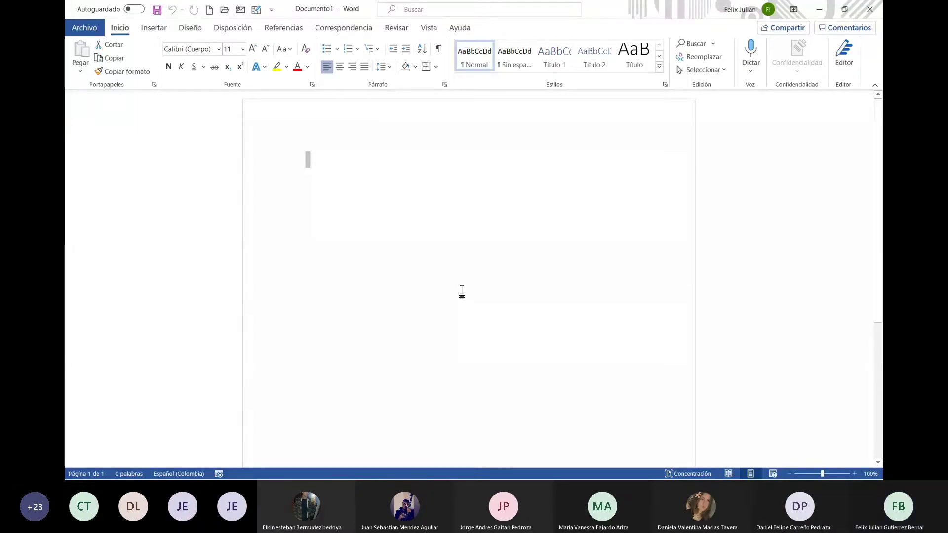
click(309, 182)
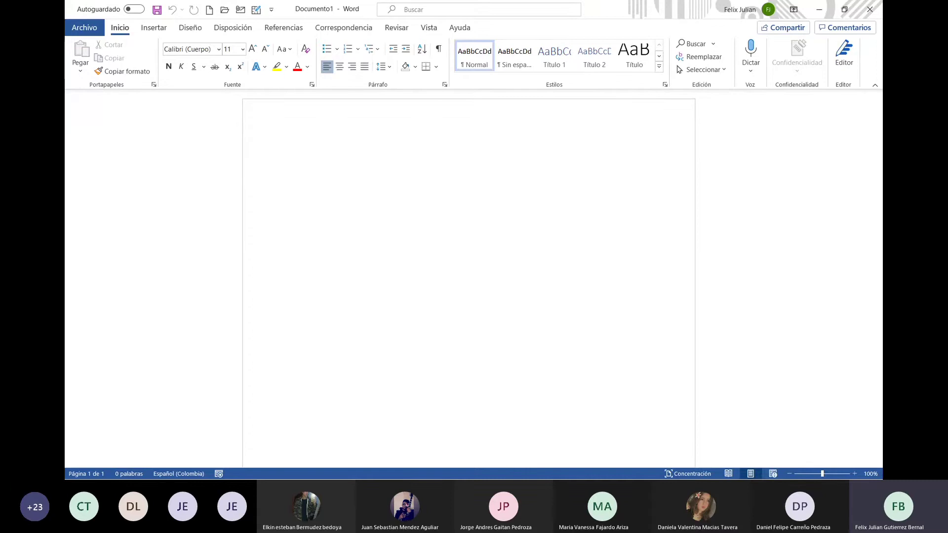
Switch to the Estudio Contexto REDIE (2) window and scroll to its ESTUDIO DE CONTEXTO page
click(280, 451)
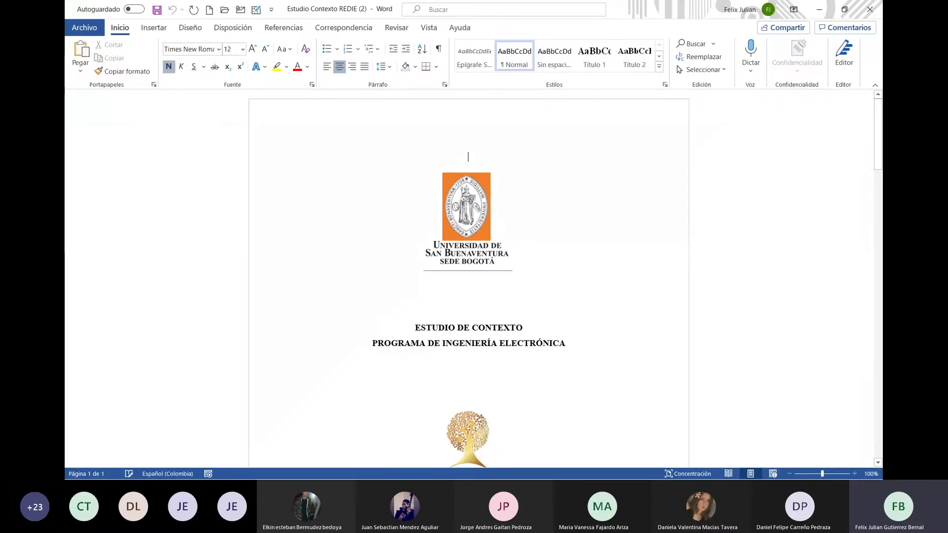
drag(878, 155, 871, 375)
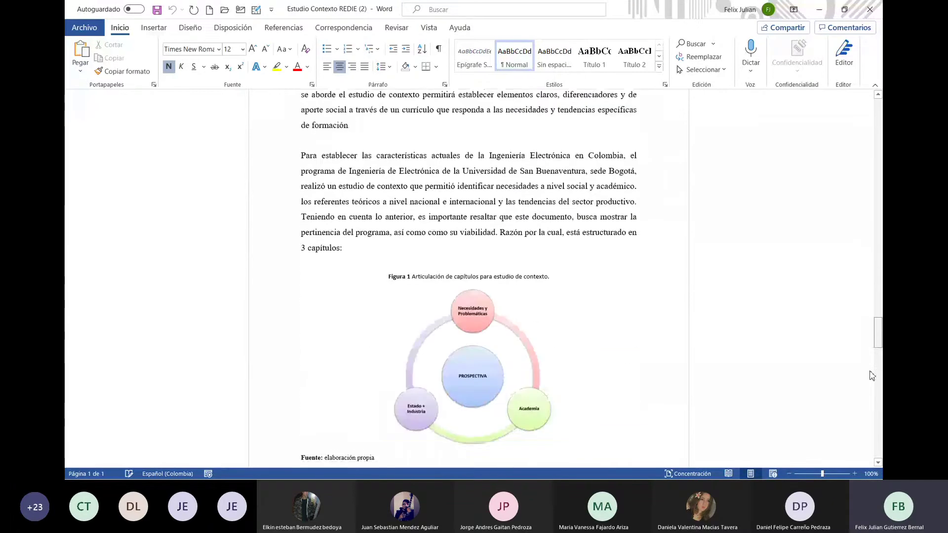
scroll(623, 325, up, 5)
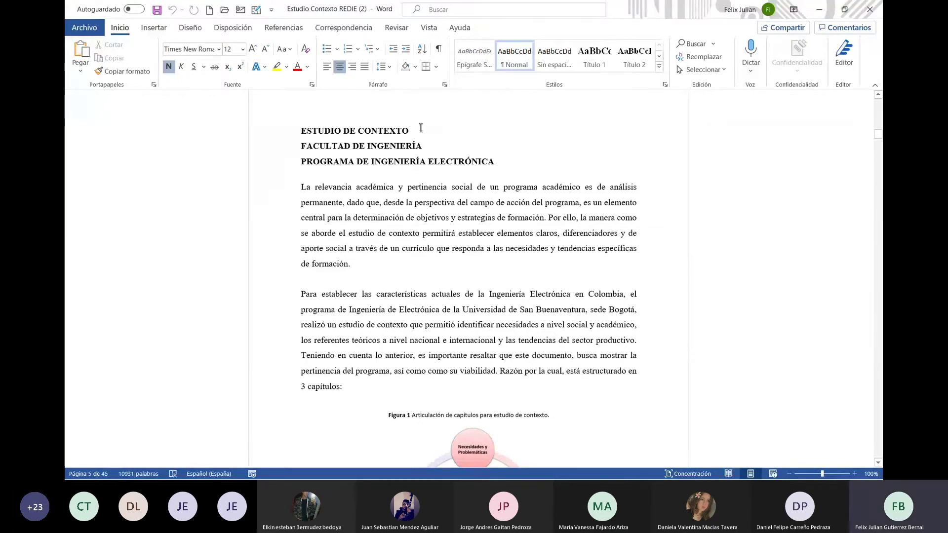
Save the report as the Word document 'Estudio Contexto' in OneDrive - Uniempresarial
click(81, 28)
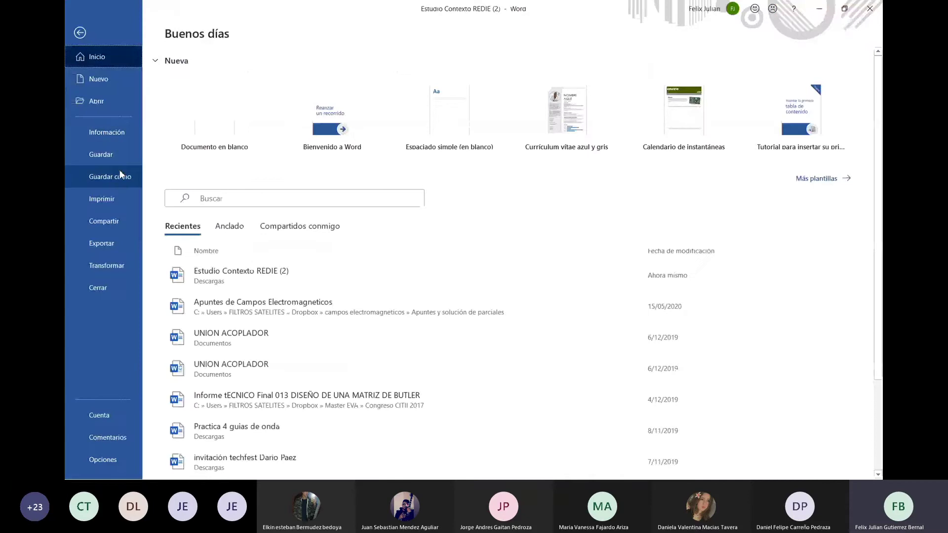
click(119, 173)
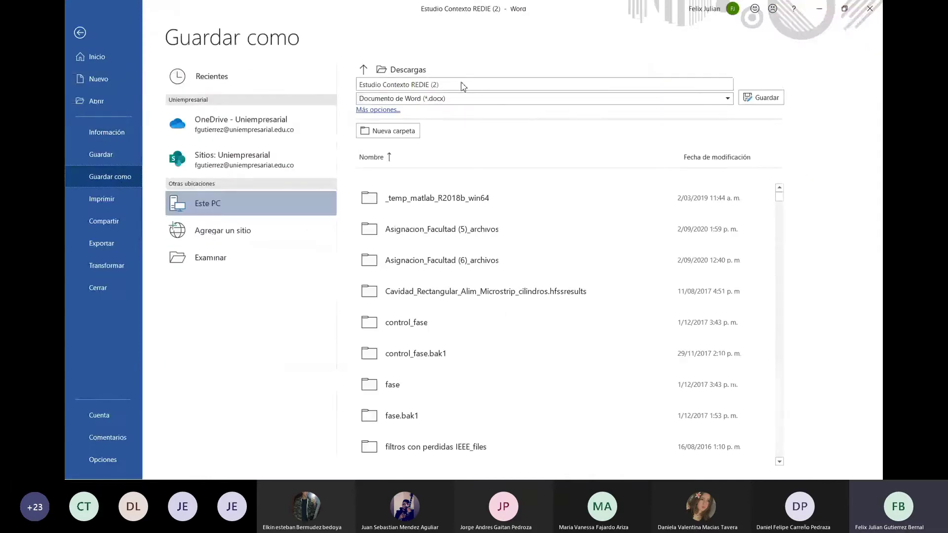
click(463, 87)
click(460, 84)
key(BackSpace)
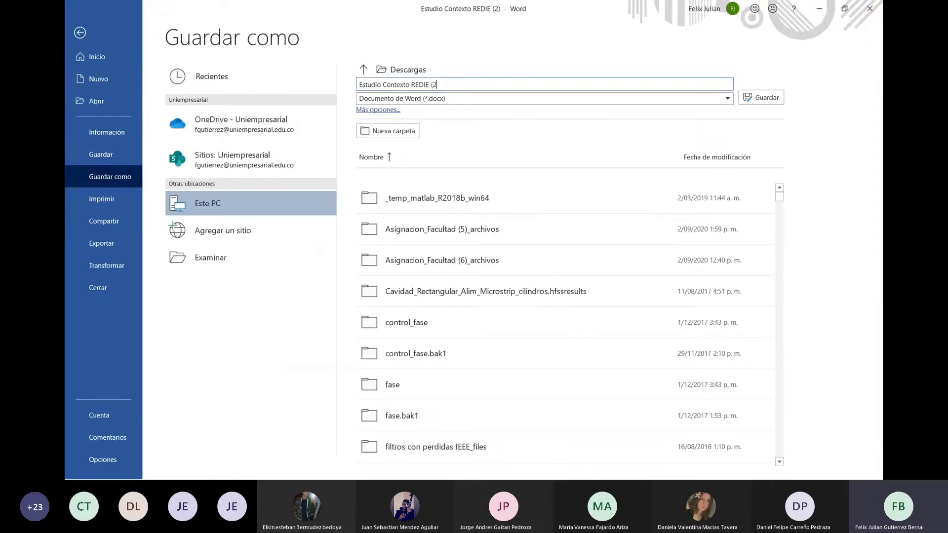
key(BackSpace)
key(BackSpace)
key(BackSpace)
key(BackSpace)
key(BackSpace)
key(BackSpace)
key(BackSpace)
key(BackSpace)
key(BackSpace)
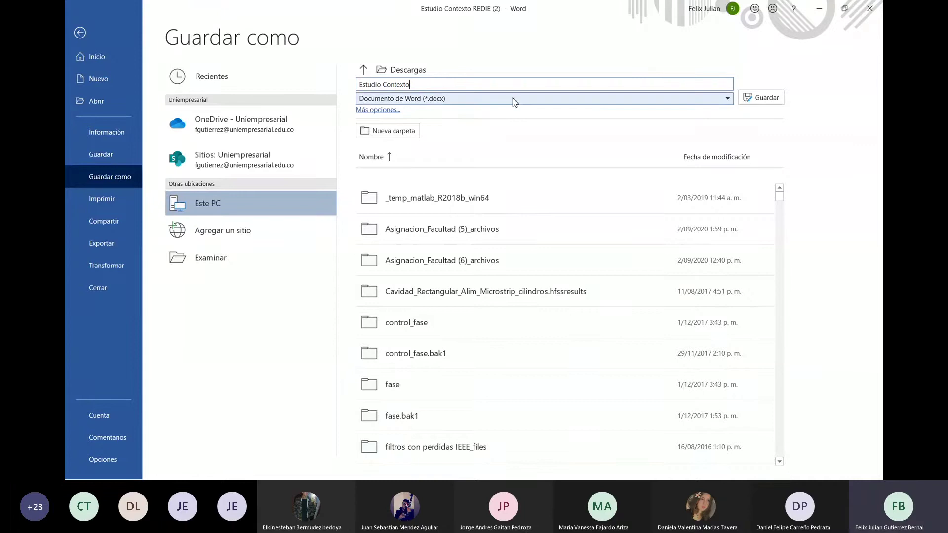
click(513, 98)
click(509, 110)
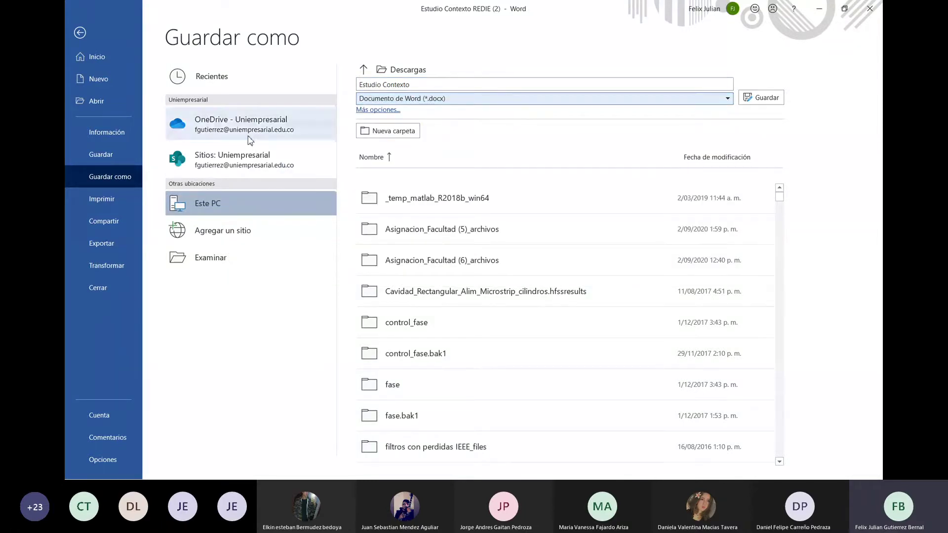
click(275, 137)
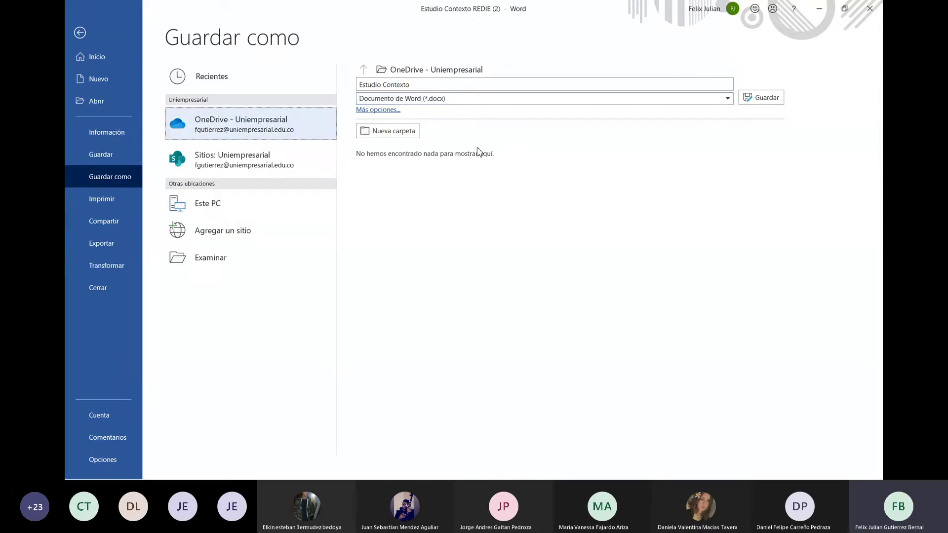
click(772, 98)
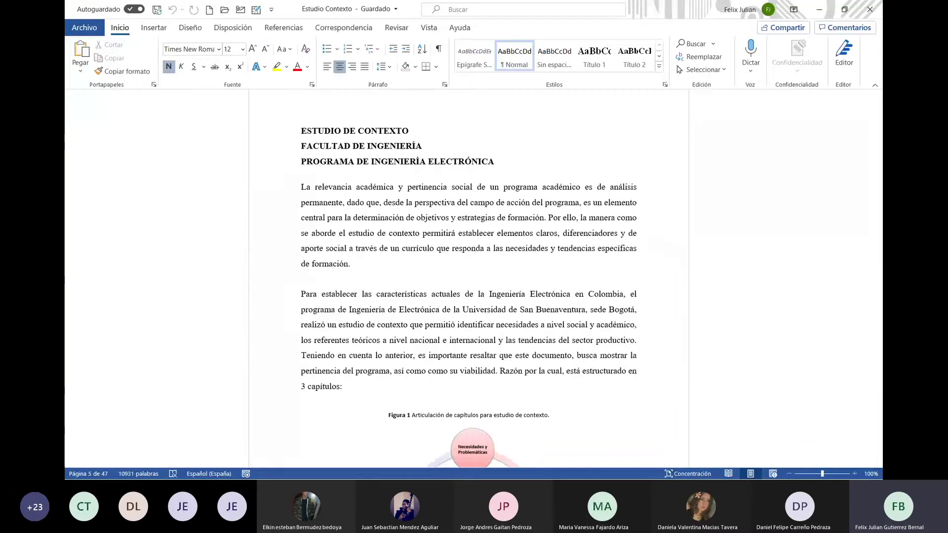
Return to the saved Estudio Contexto report in the Word window
click(706, 180)
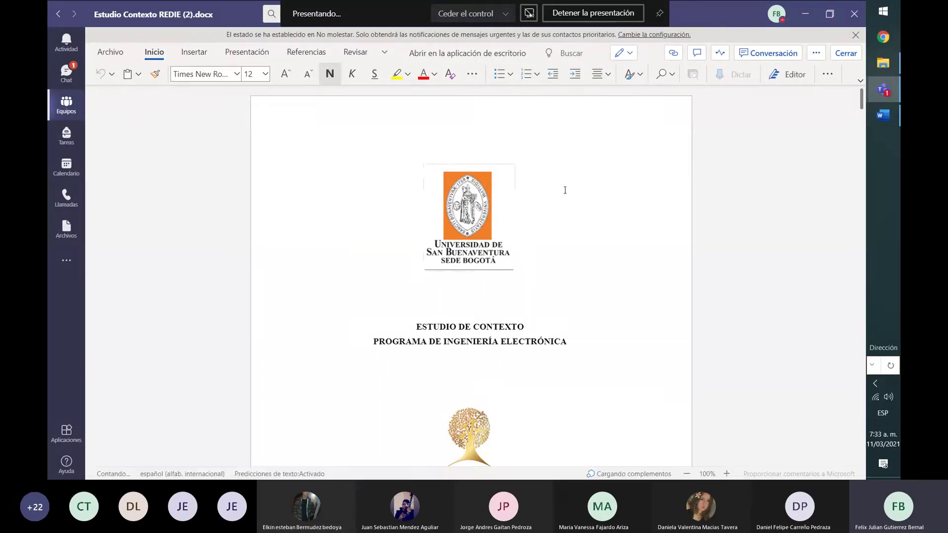
Delete the university logo from the cover page of the online document
drag(410, 158, 489, 301)
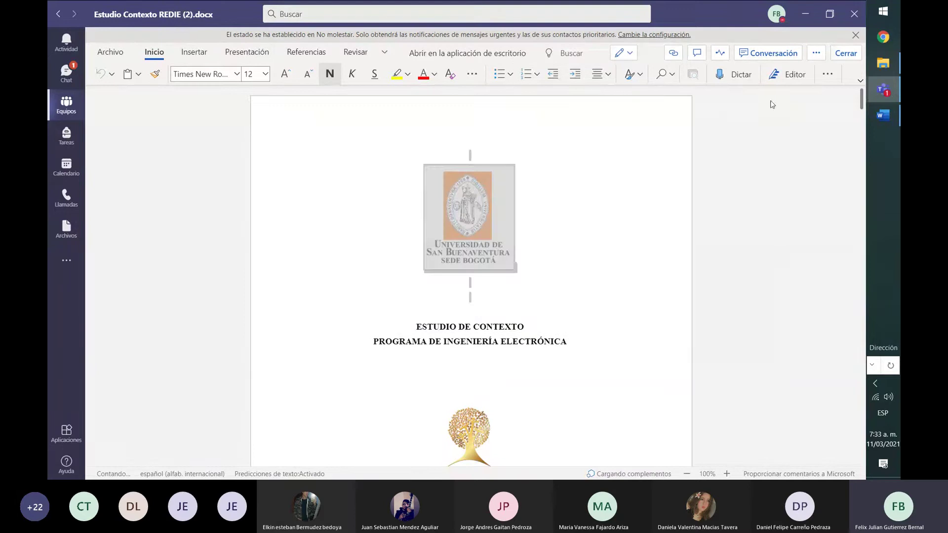
click(630, 53)
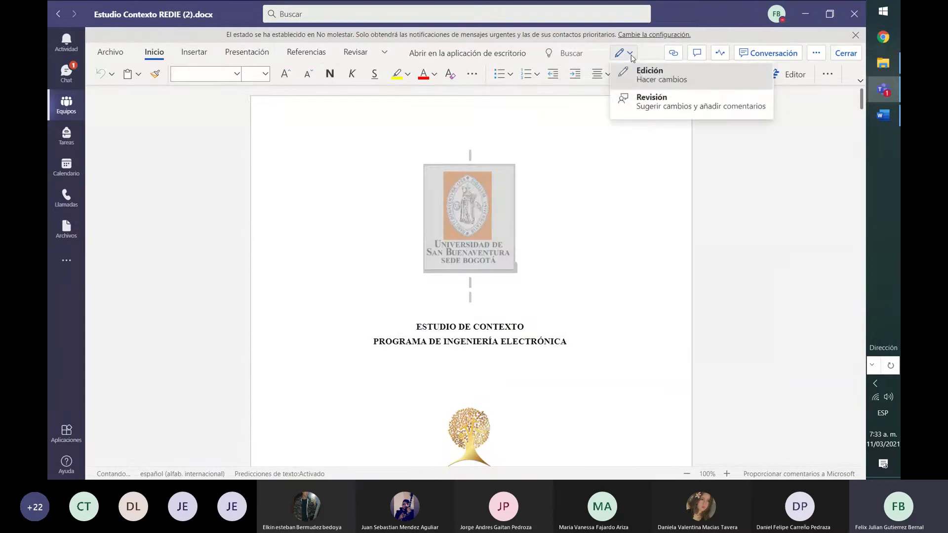
click(652, 75)
key(Delete)
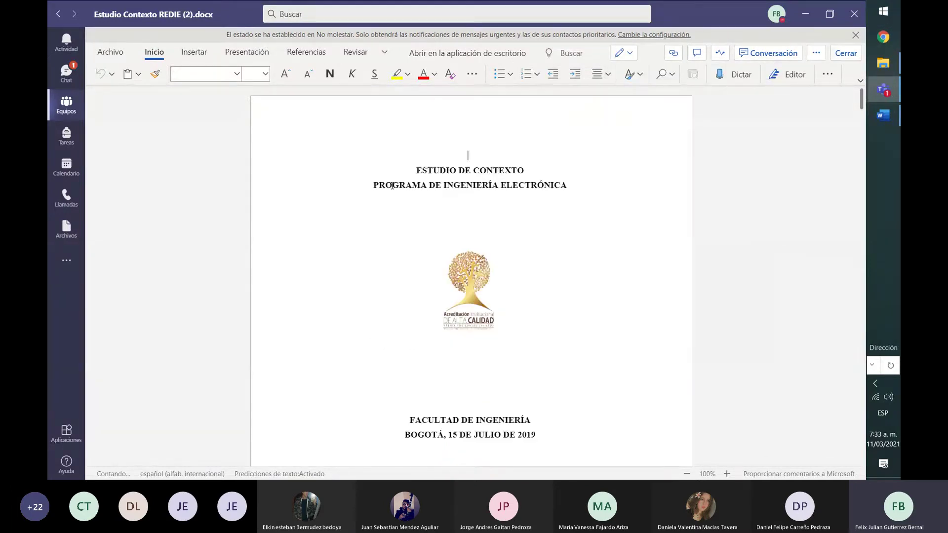
Select the remaining cover-page text up to the page break and delete it
key(ctrl+shift+Right)
key(ctrl+shift+Right)
key(shift+Down)
key(shift+Down)
key(shift+Down)
key(shift+Down)
key(shift+Down)
key(shift+Down)
key(shift+Down)
key(shift+Down)
key(shift+Down)
key(shift+Down)
key(shift+Down)
key(shift+Down)
key(shift+Down)
key(shift+Down)
key(shift+Down)
key(shift+Down)
key(shift+Down)
key(shift+Down)
key(shift+Down)
key(shift+Down)
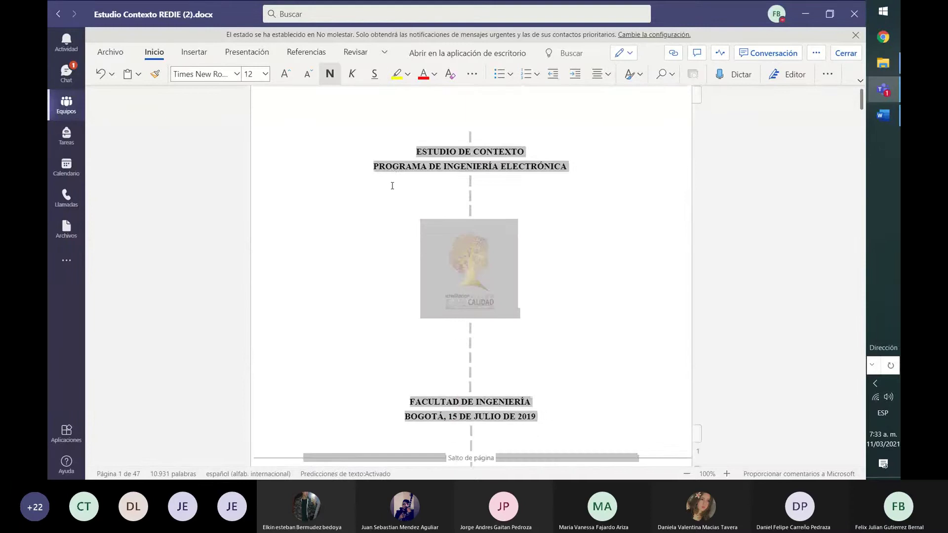
key(shift+Up)
key(shift+Up)
key(shift+Up)
key(shift+Up)
key(shift+Up)
key(shift+Up)
key(shift+Up)
key(shift+Up)
key(shift+Up)
key(shift+Up)
key(shift+Up)
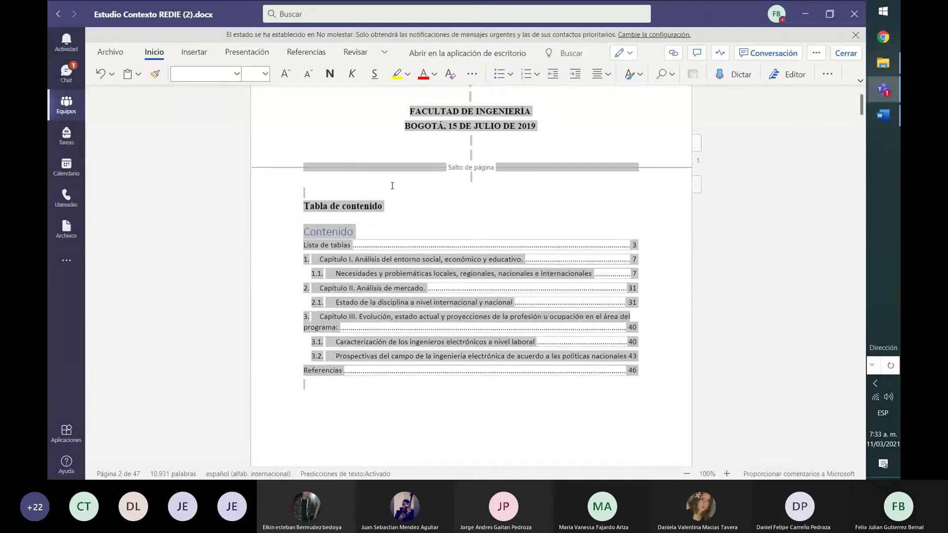
key(shift+Up)
key(shift+Up)
key(shift+Up)
key(shift+Up)
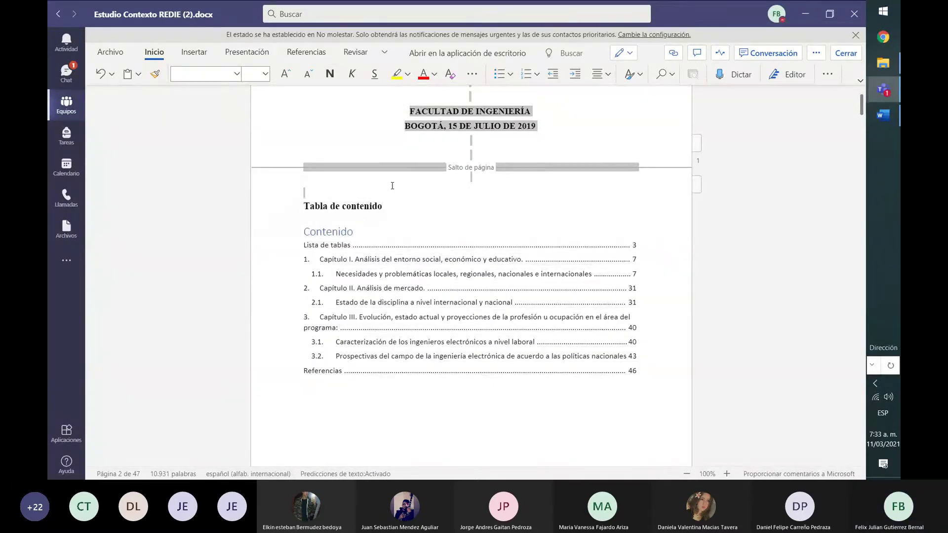
key(Delete)
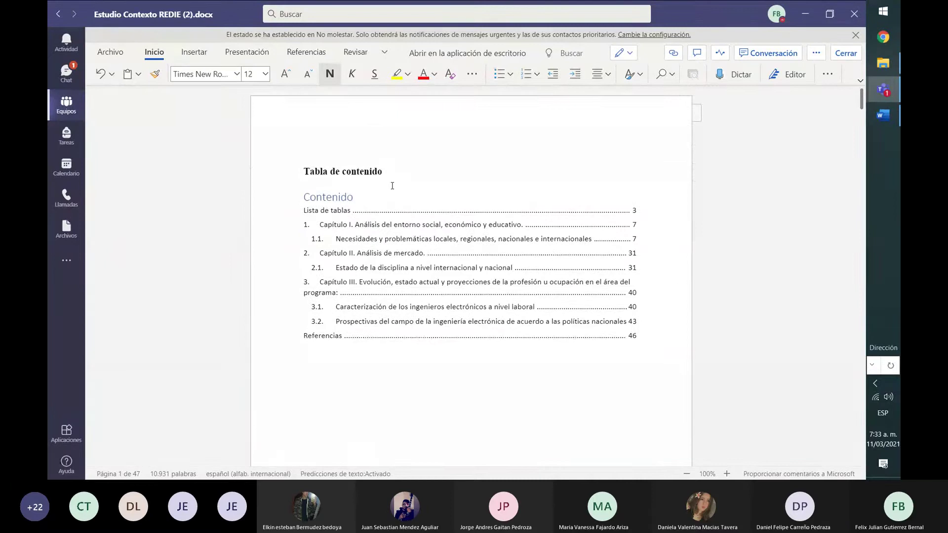
key(Delete)
key(Delete)
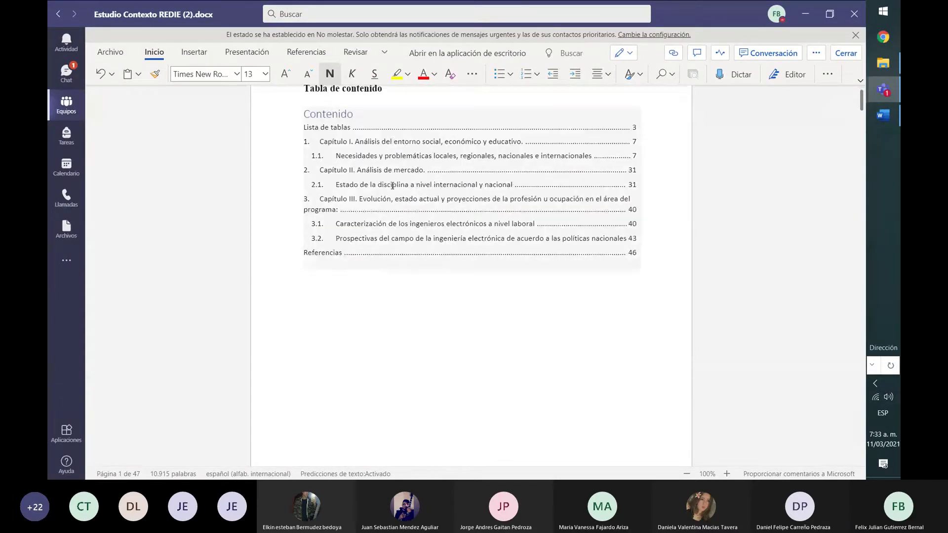
Move down to the page 3 text and go back to the desktop Word report
key(Down)
key(Down)
key(Down)
key(Down)
key(Down)
key(Down)
key(Down)
key(Down)
key(Down)
key(Down)
key(Down)
key(Down)
key(Down)
key(Down)
key(Down)
key(Down)
key(Down)
key(Down)
key(Down)
key(Down)
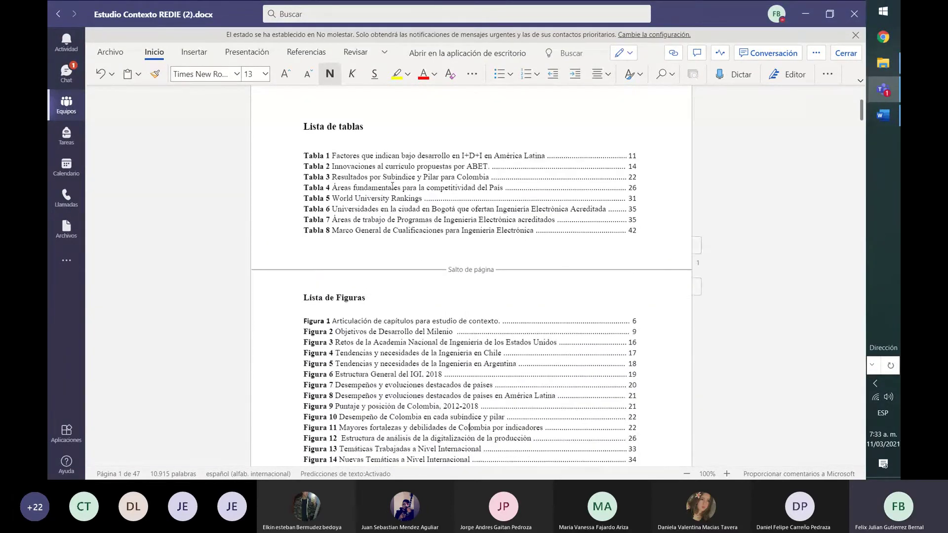
key(Down)
key(Down)
key(Down)
key(Down)
key(Down)
key(Down)
key(Down)
key(Down)
key(Down)
key(Down)
key(Down)
key(Down)
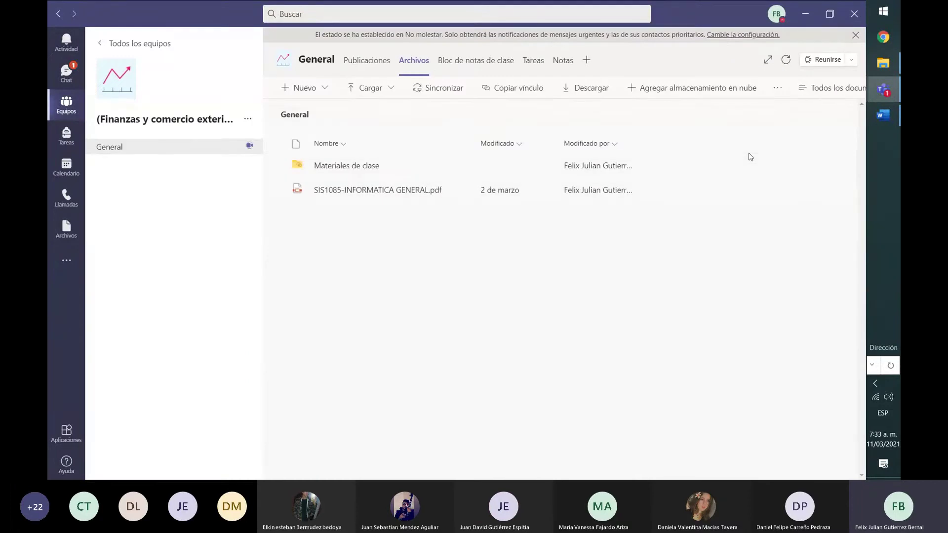
click(882, 116)
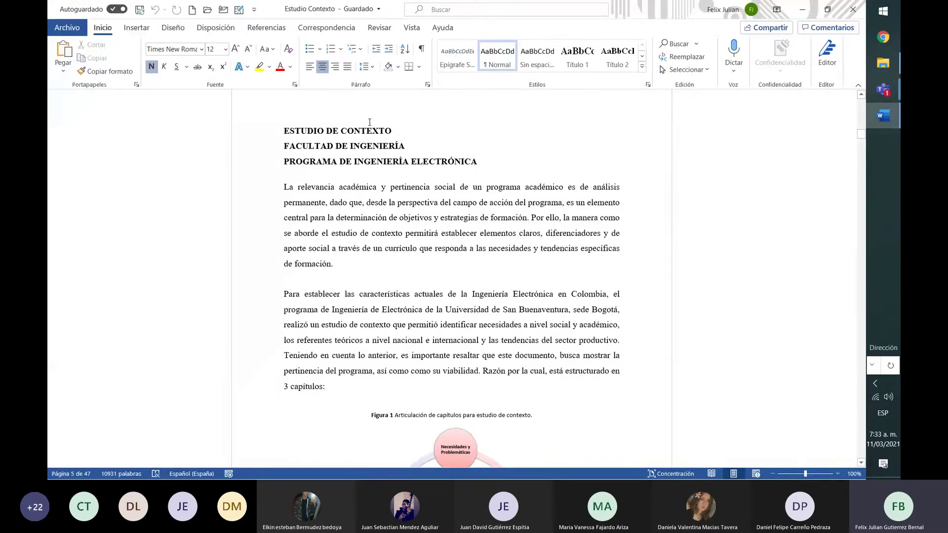
Place the insertion point in the three title heading lines of the Estudio Contexto report
click(370, 130)
drag(282, 131, 478, 162)
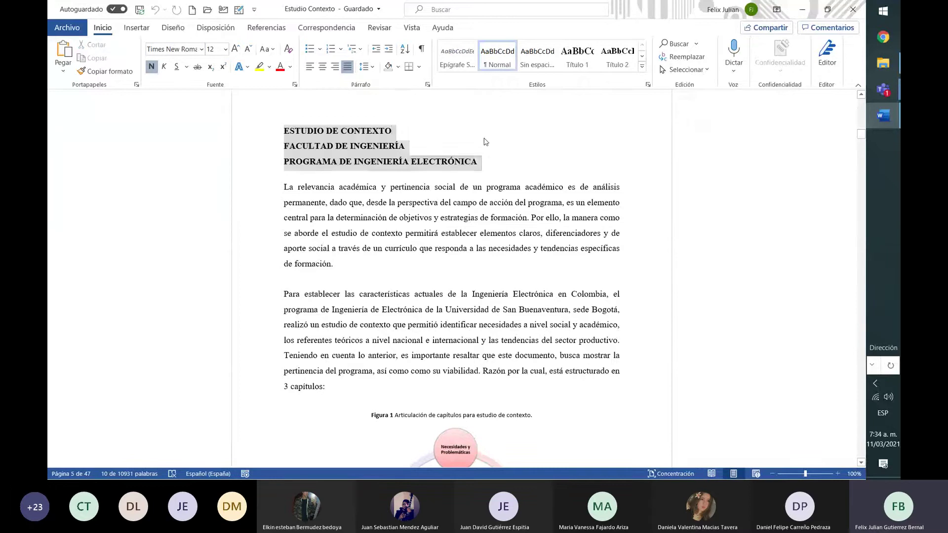
click(484, 141)
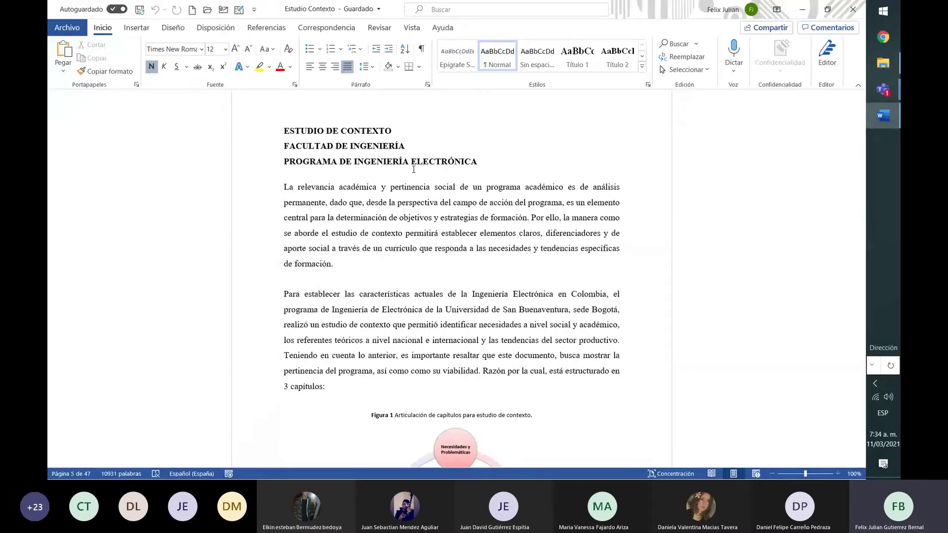
click(486, 153)
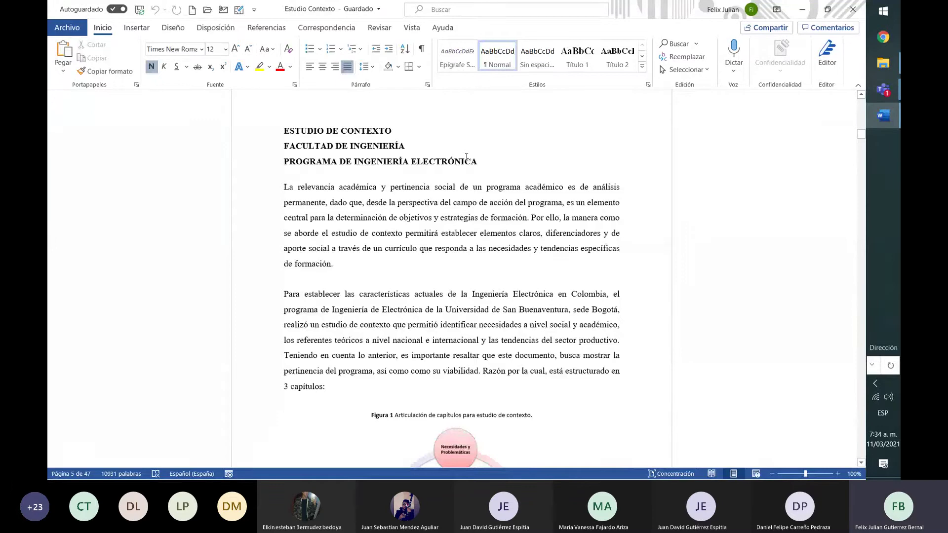
Select the whole document and set its font to Arial, size 10
key(ctrl+a)
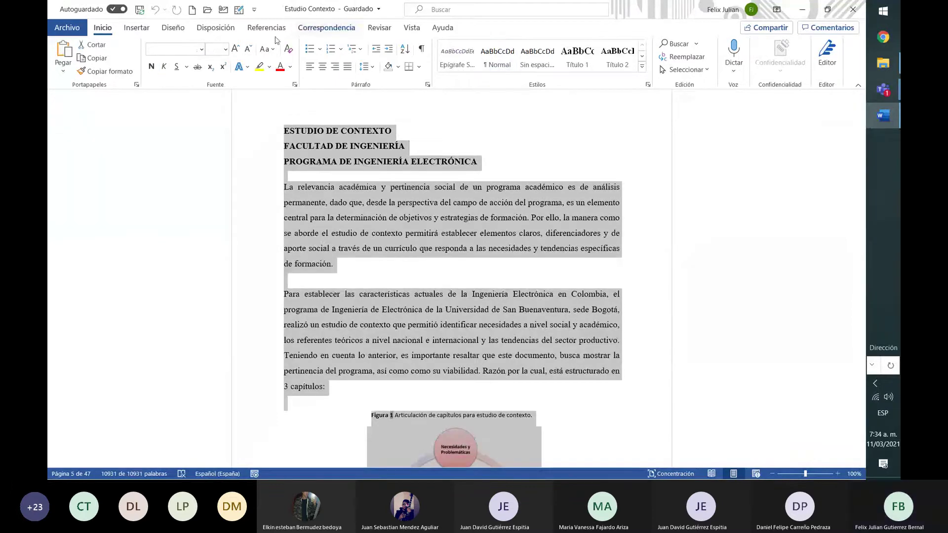
click(202, 49)
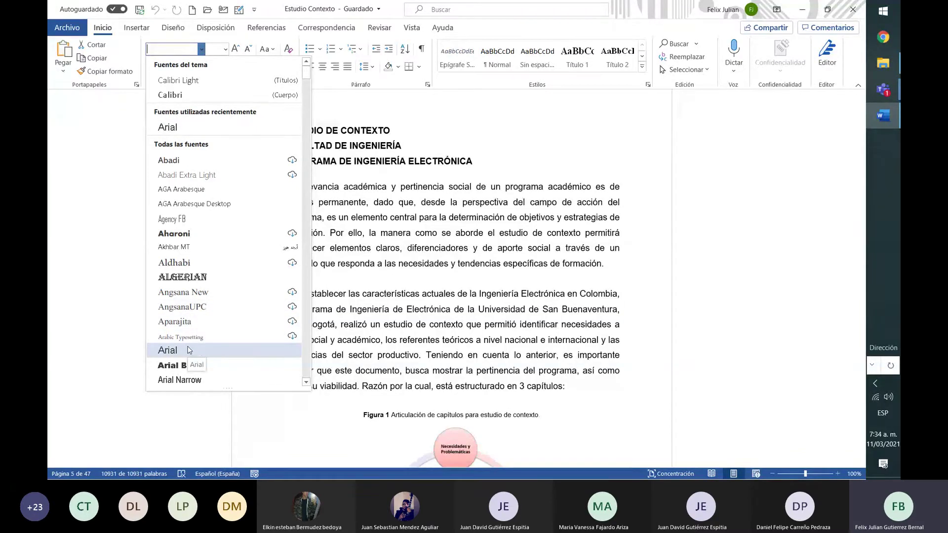
click(189, 350)
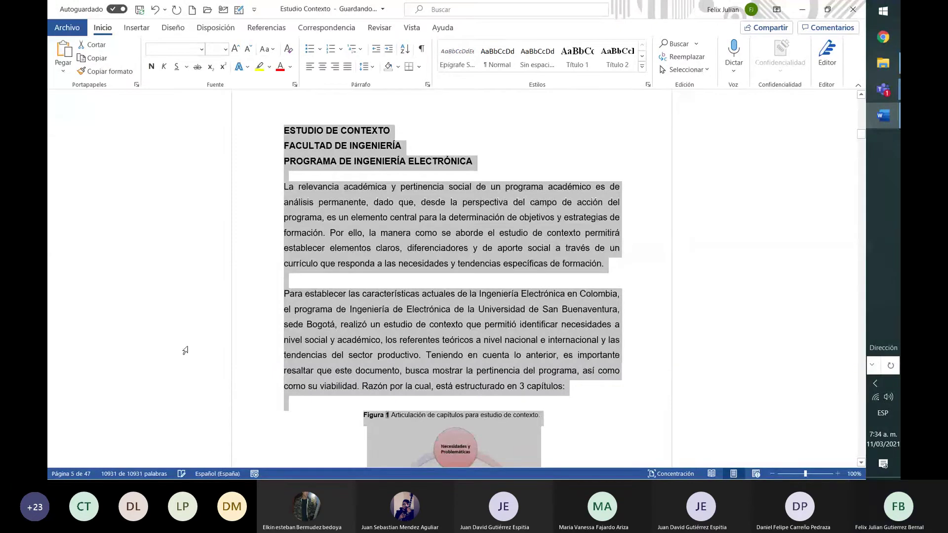
click(226, 49)
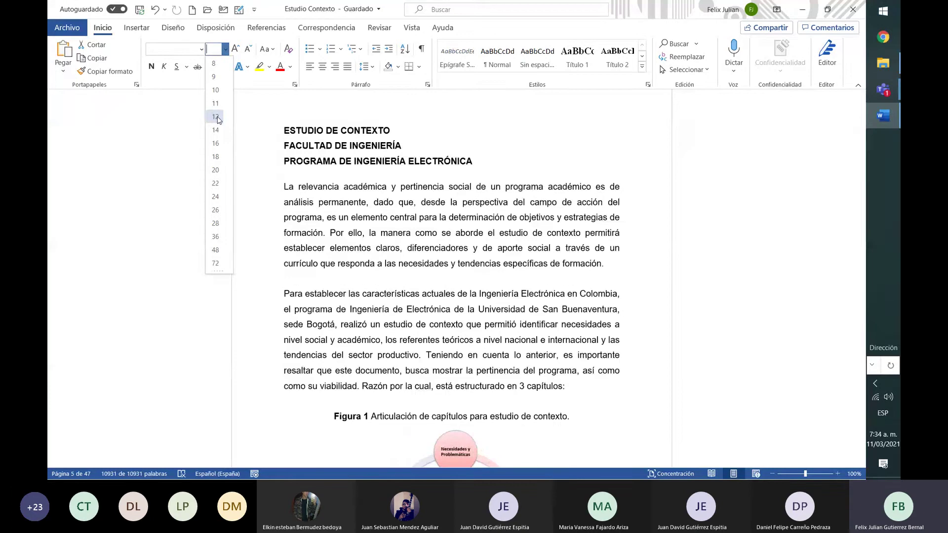
click(217, 117)
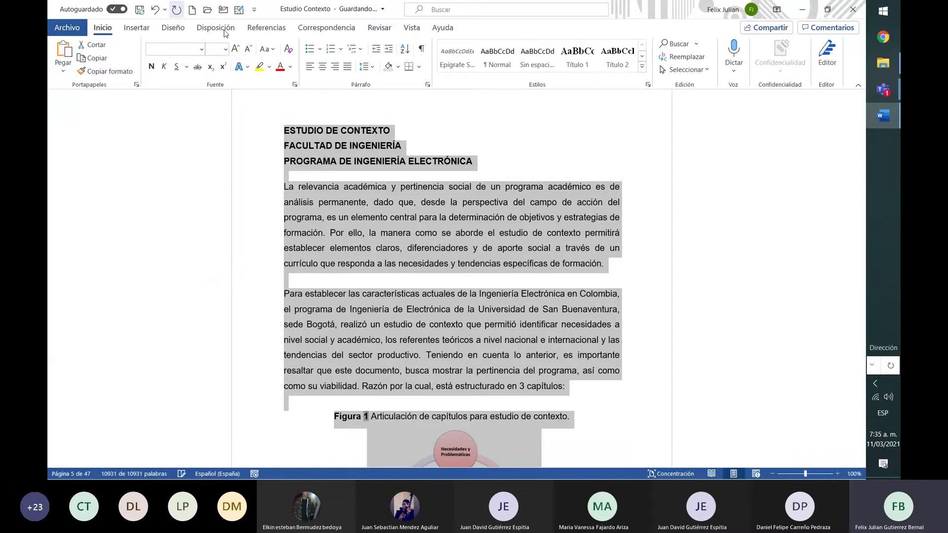
click(224, 50)
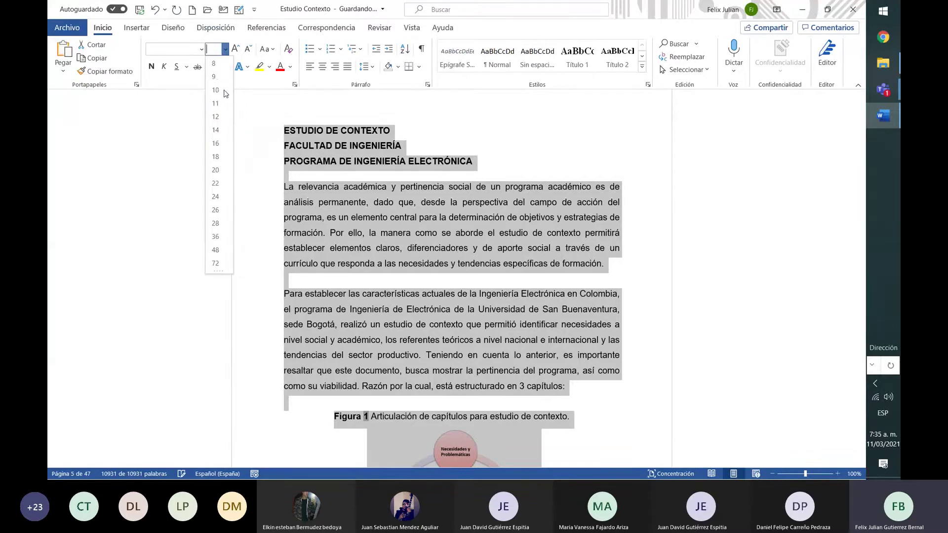
click(216, 90)
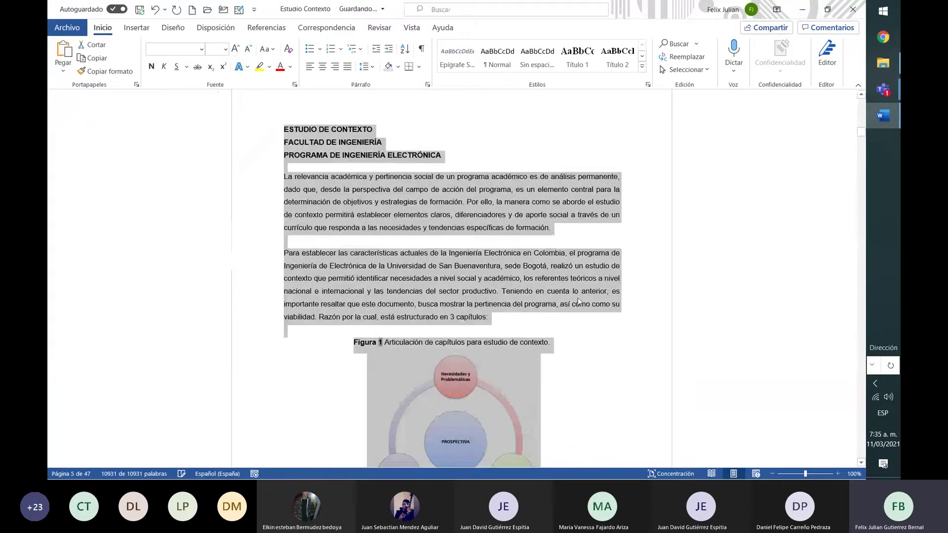
click(599, 297)
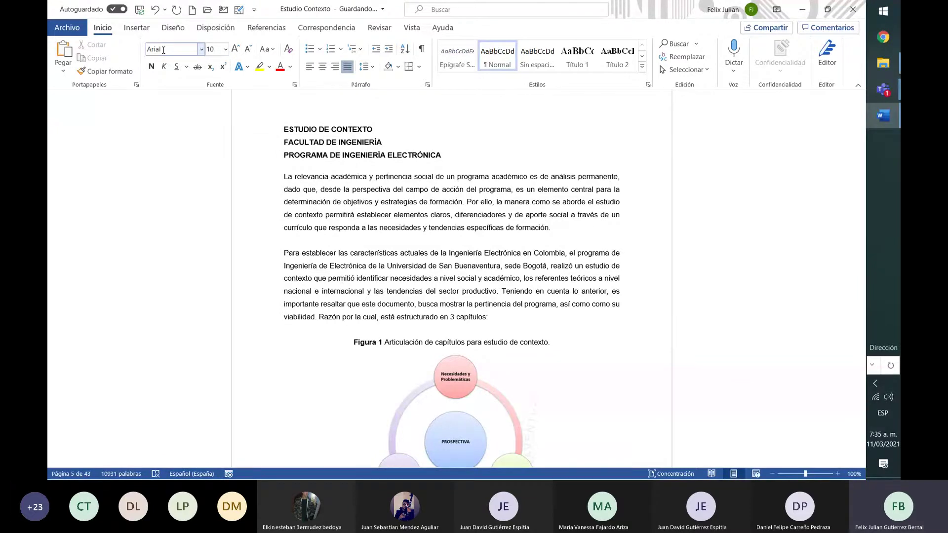
click(214, 49)
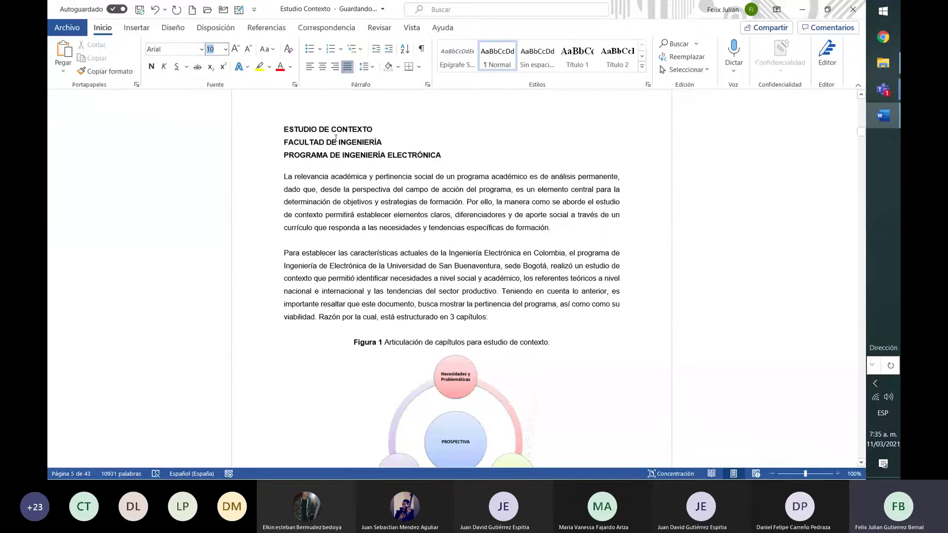
click(281, 128)
drag(281, 129, 343, 189)
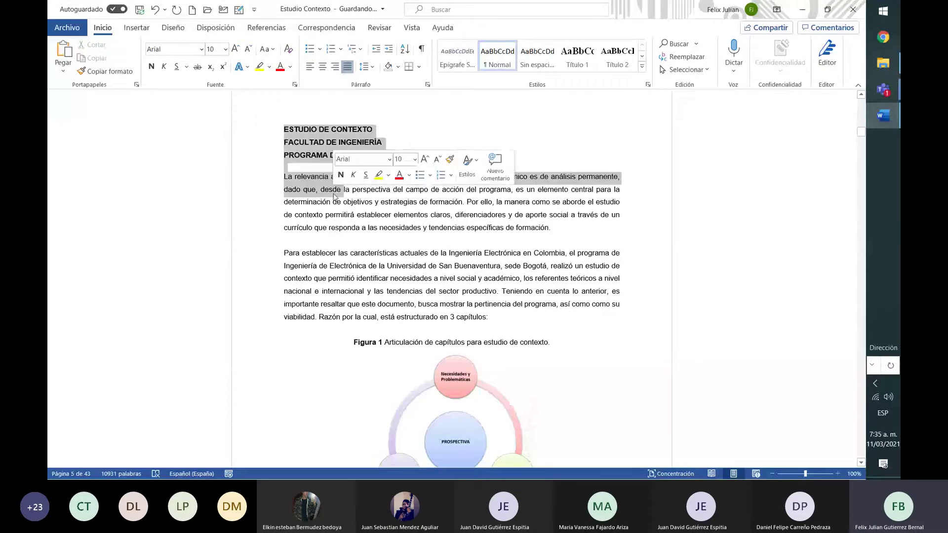
click(282, 128)
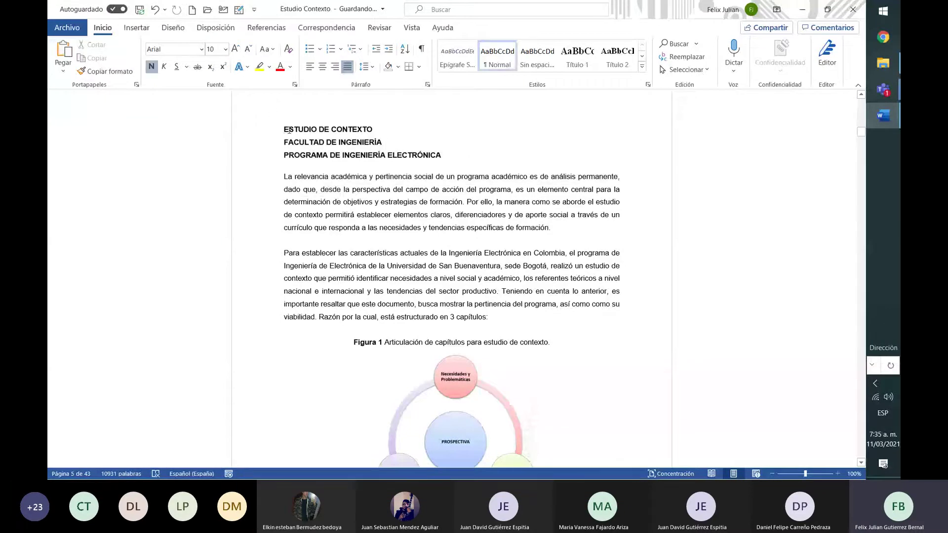
drag(283, 130, 438, 318)
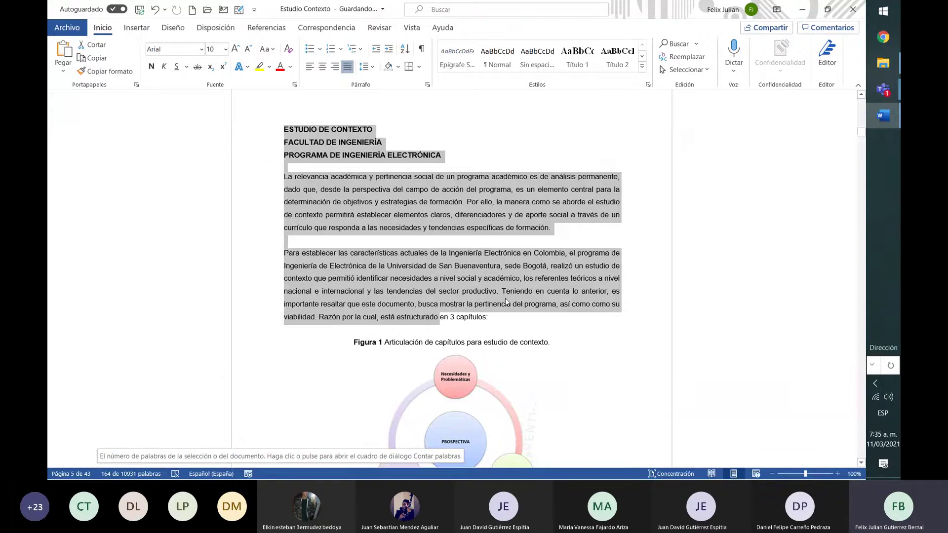
click(418, 203)
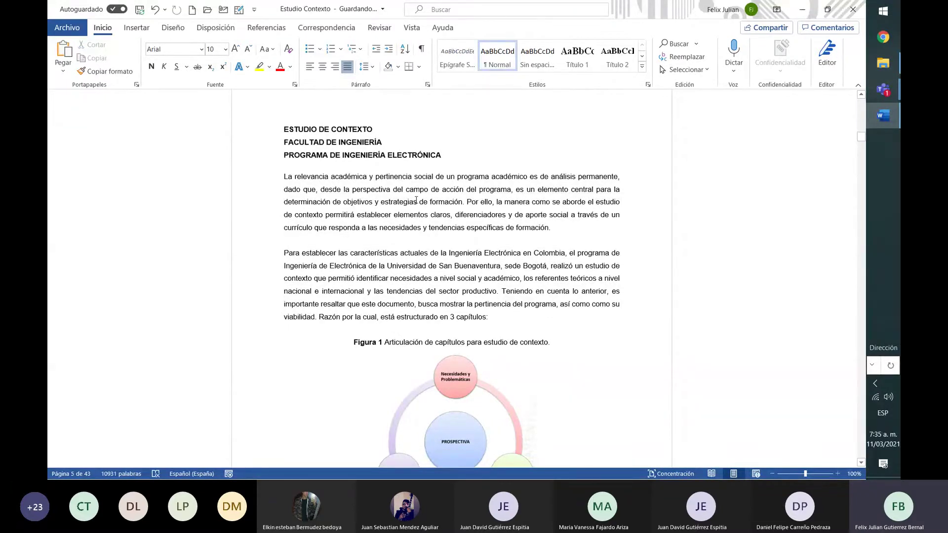
key(ctrl+e)
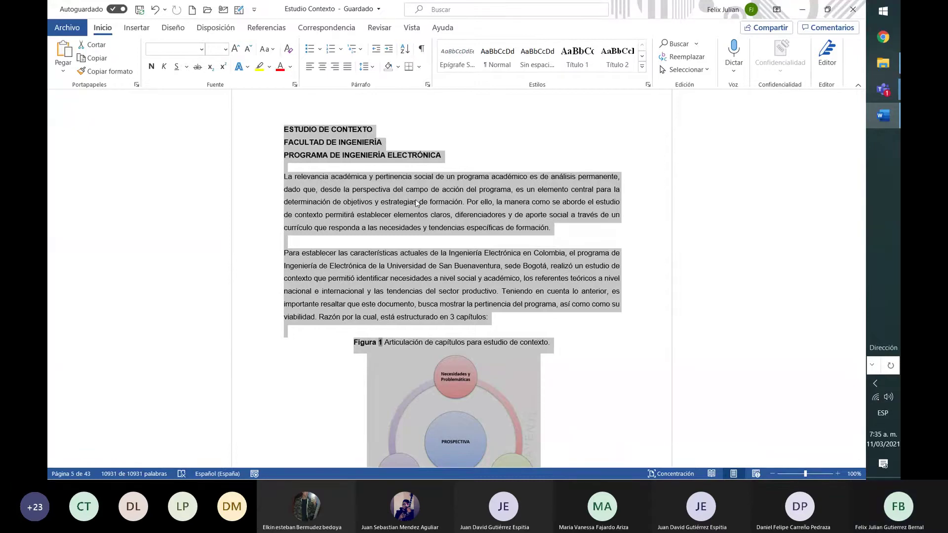
click(417, 201)
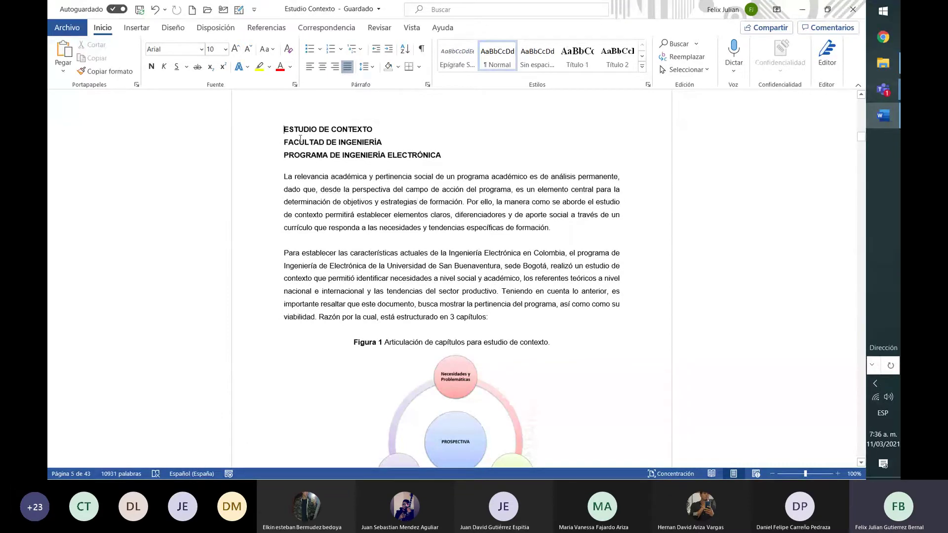
drag(285, 129, 535, 331)
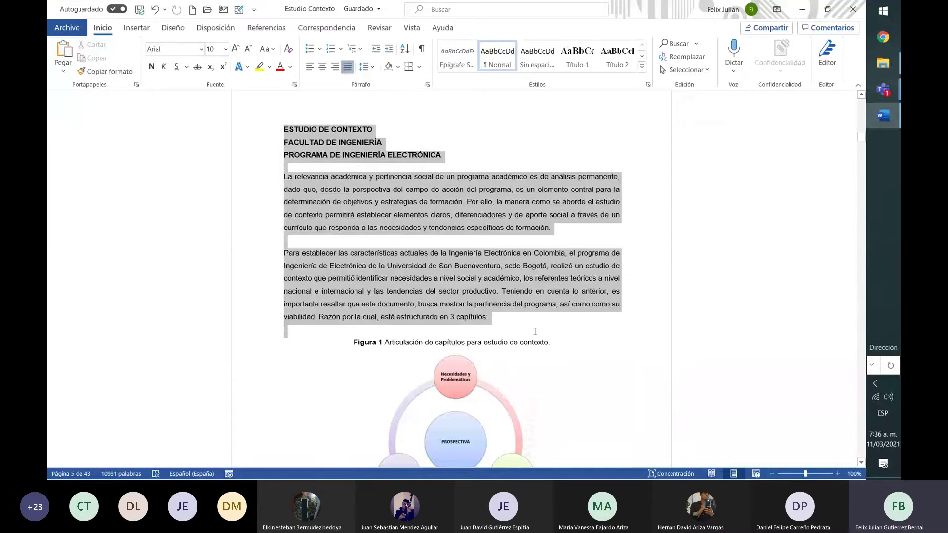
drag(535, 331, 560, 365)
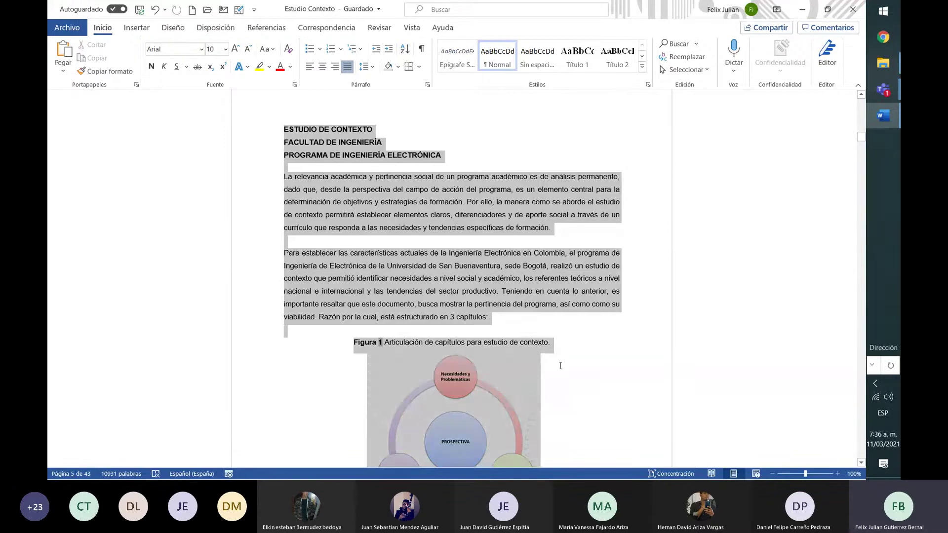
drag(570, 310, 570, 279)
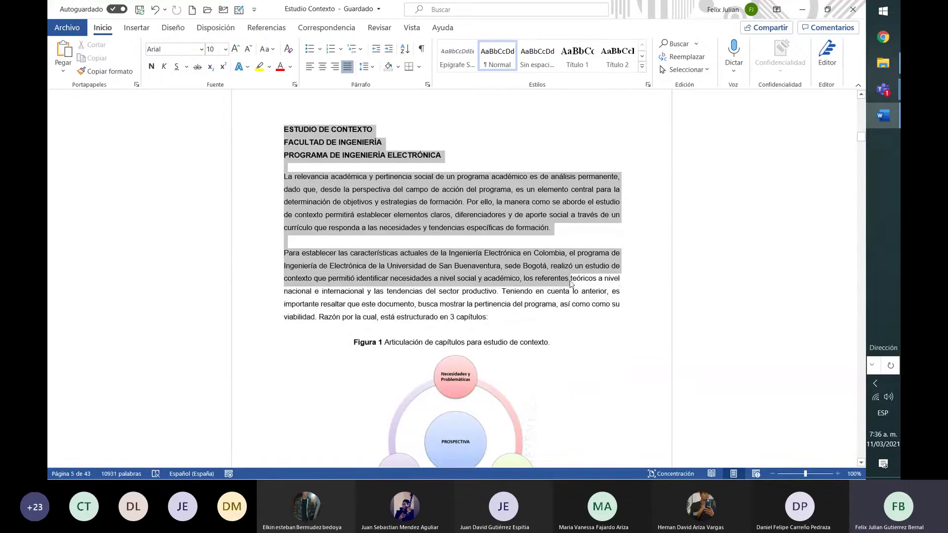
click(483, 218)
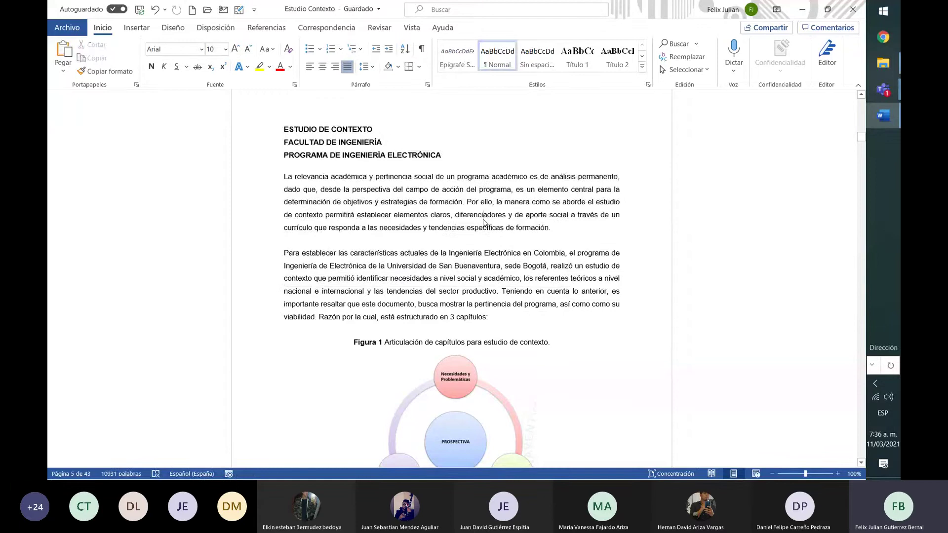
key(ctrl+a)
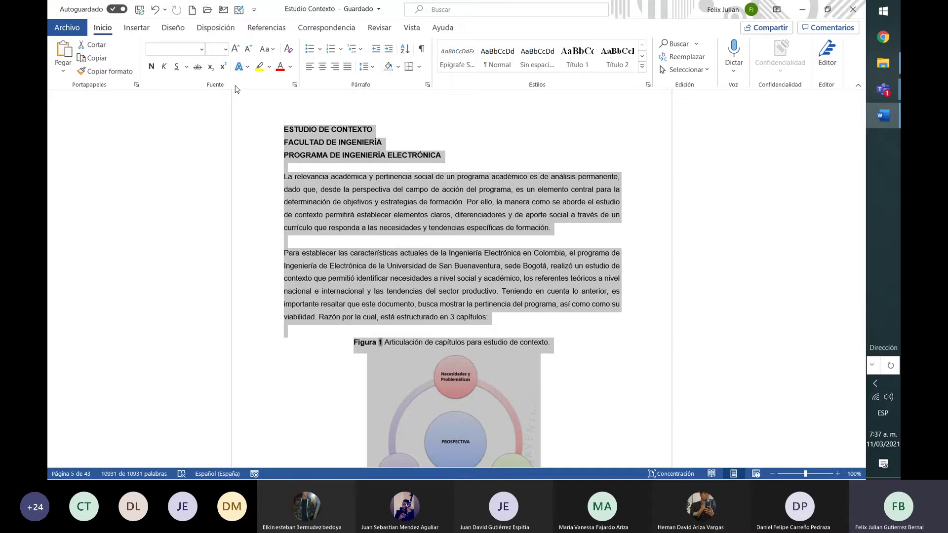
Toggle bold on the selected headings, paragraphs and figure caption, ending in regular weight
click(150, 70)
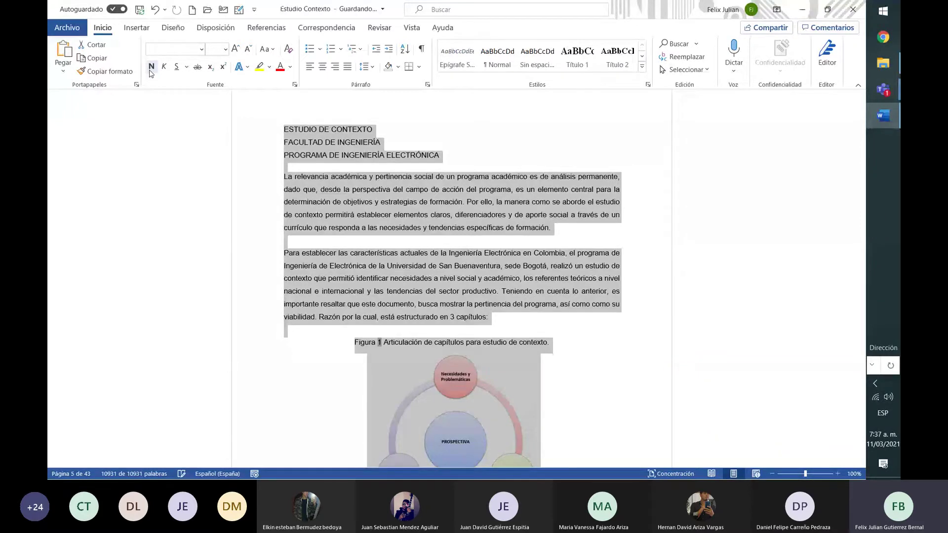
click(151, 70)
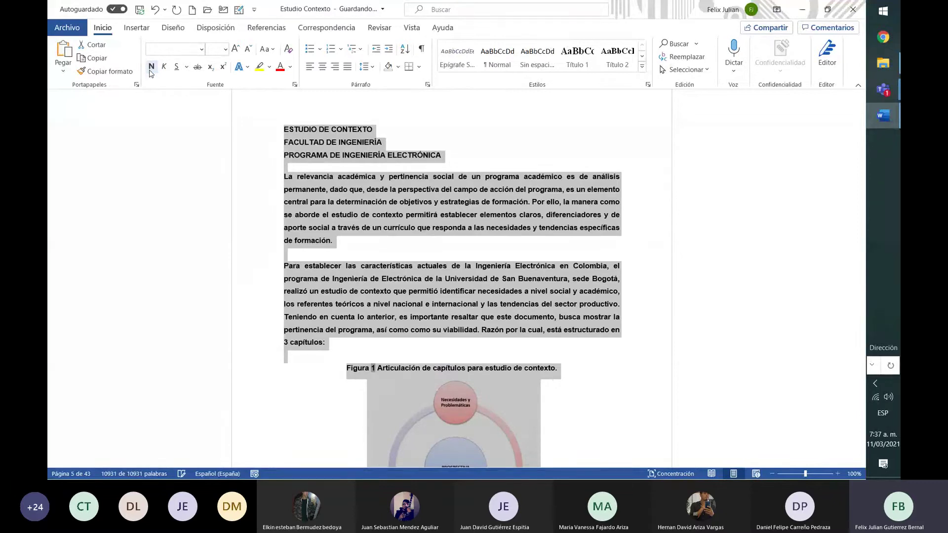
click(151, 69)
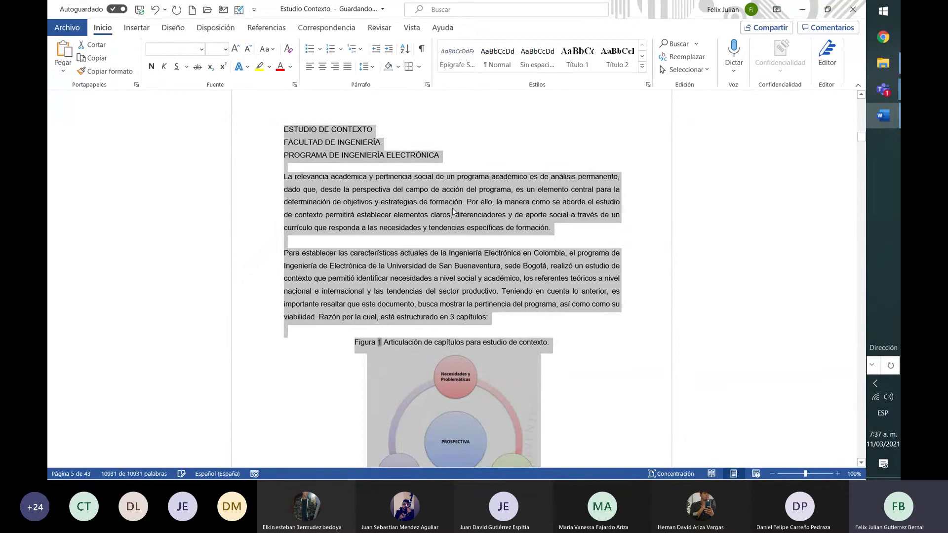
key(ctrl+n)
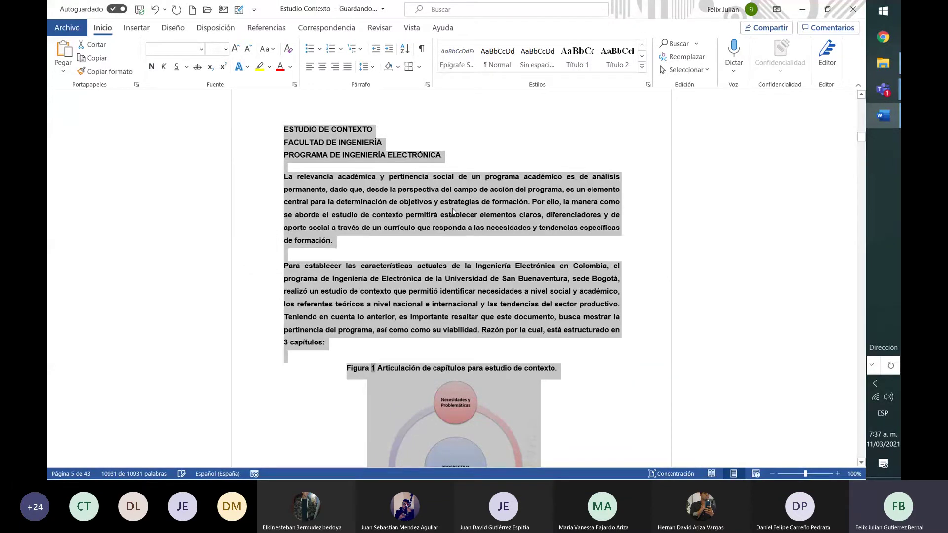
key(ctrl+n)
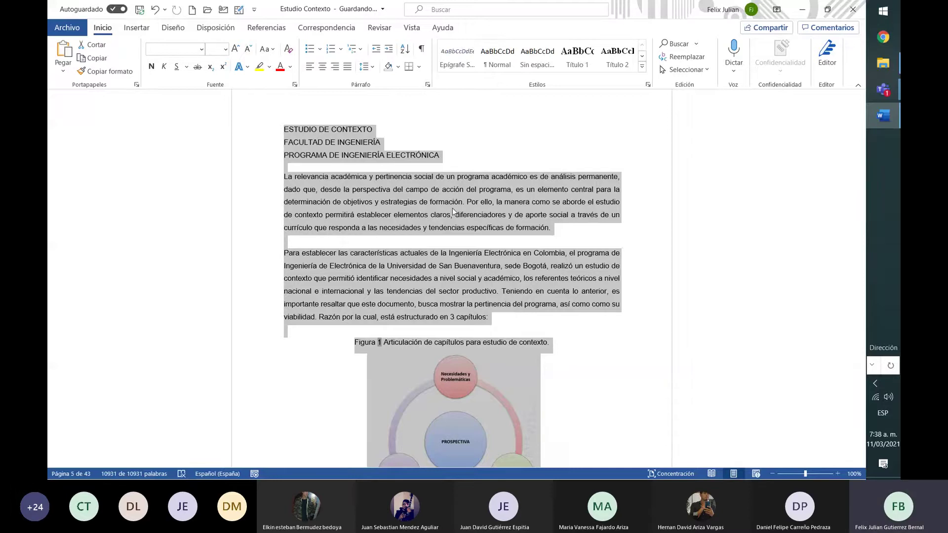
key(ctrl+n)
key(ctrl+n)
key(ctrl+n)
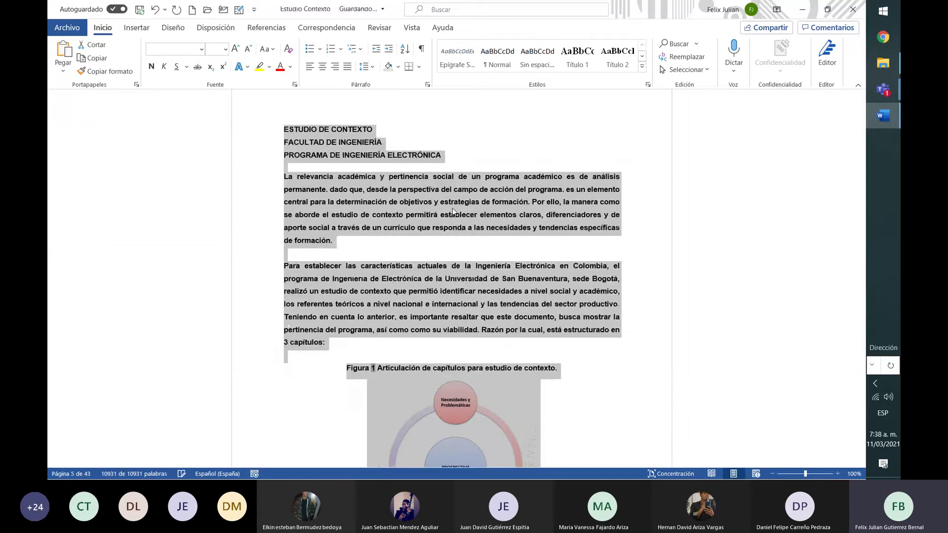
key(ctrl+n)
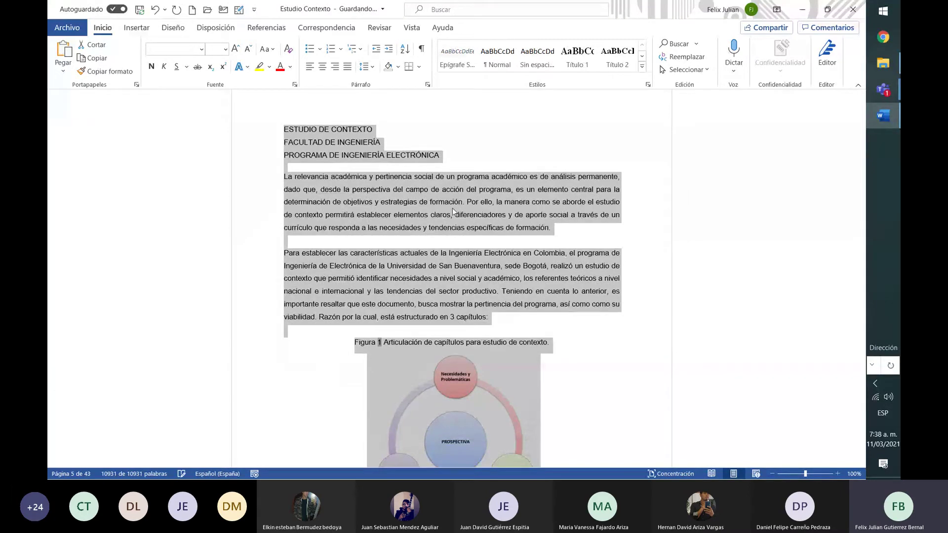
key(ctrl+n)
key(ctrl+n)
key(ctrl+n)
key(ctrl+n)
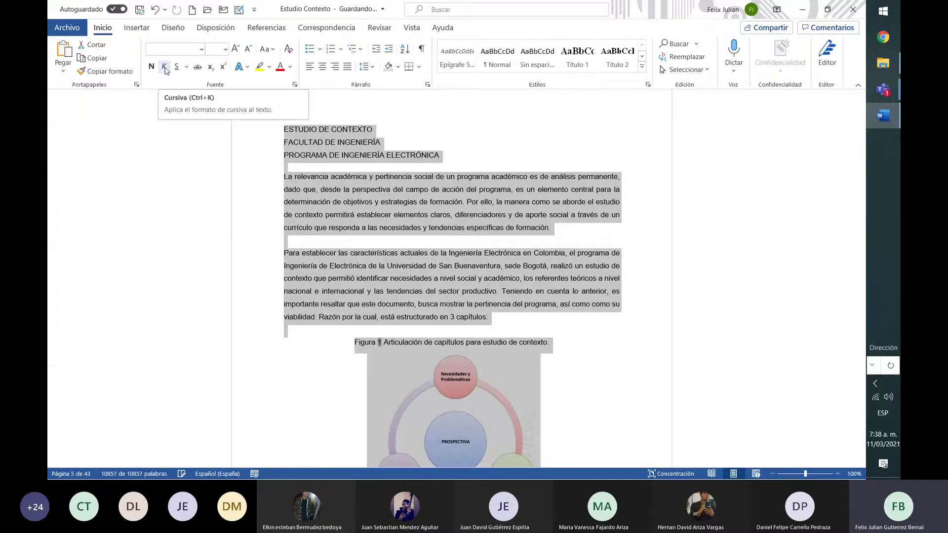
Try italics on the selected opening text and return it to upright
click(165, 67)
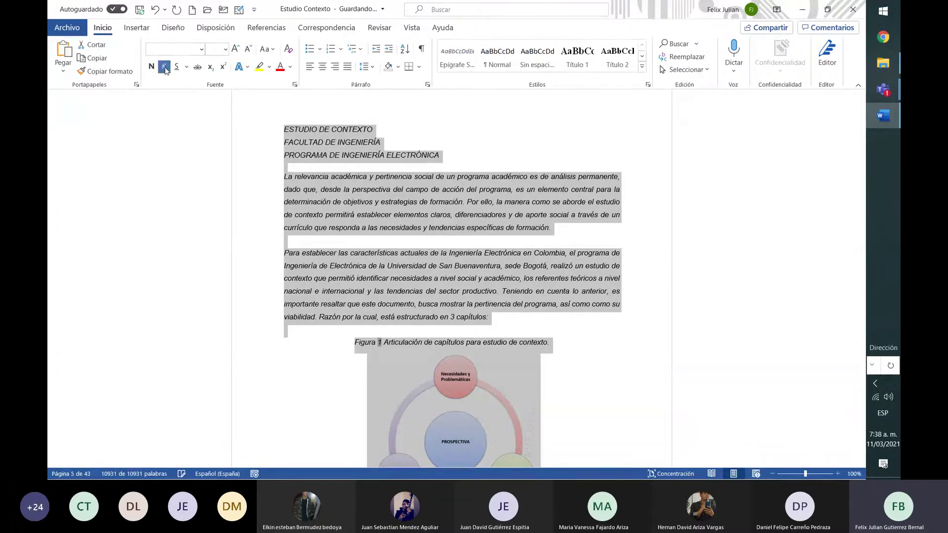
click(165, 68)
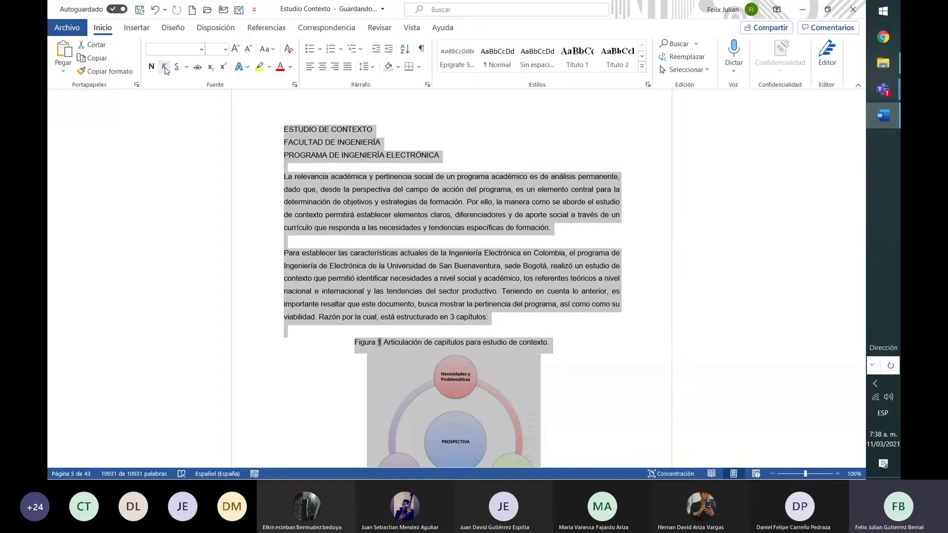
click(164, 68)
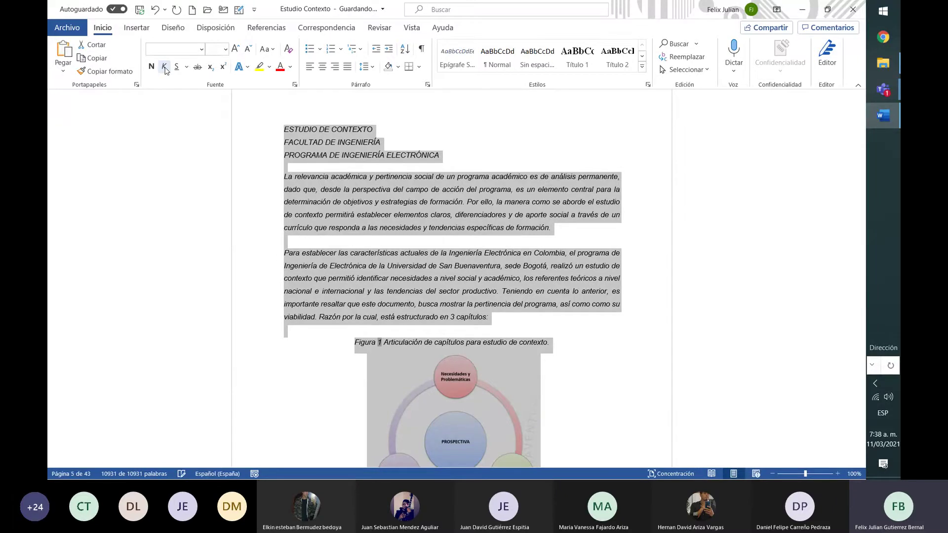
click(165, 68)
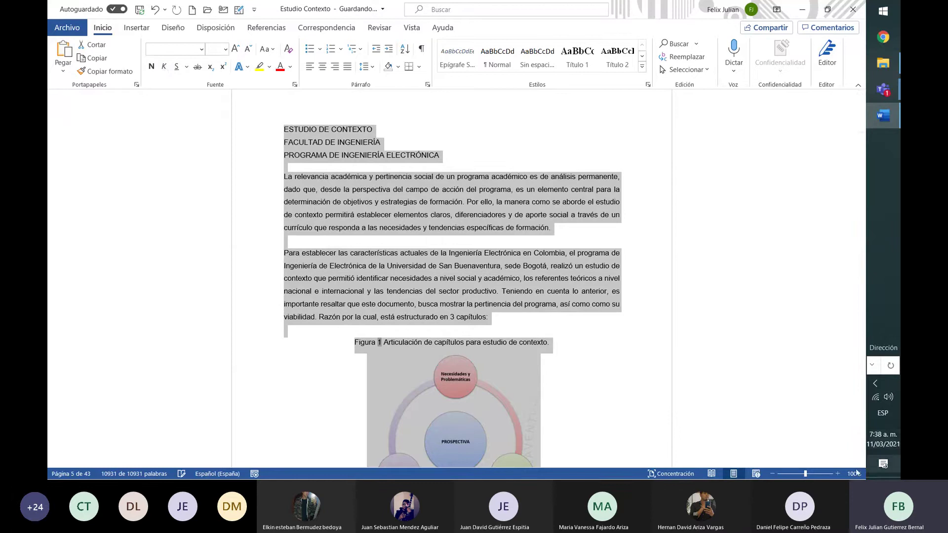
Zoom the page view to 150%, keeping the selected paragraphs upright after another italic toggle
click(838, 474)
click(838, 474)
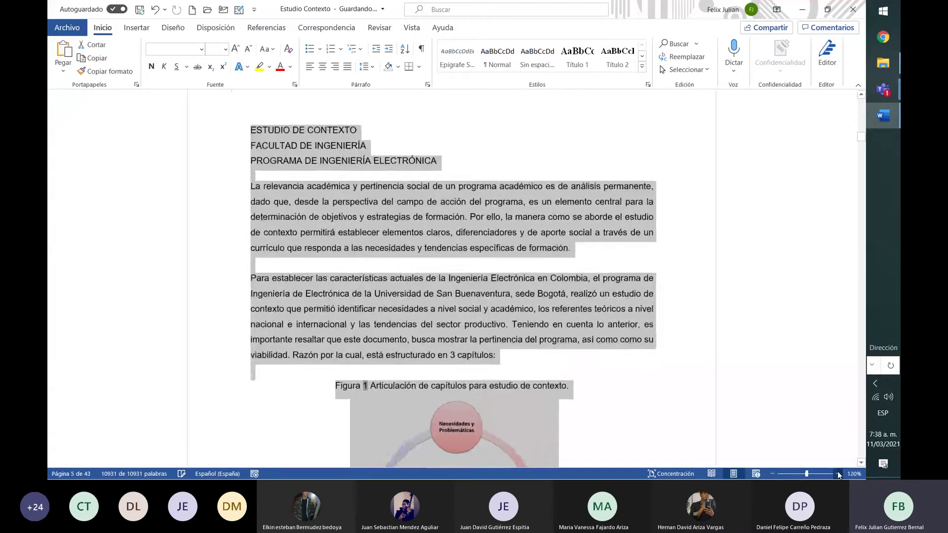
click(838, 474)
click(838, 474)
click(838, 474)
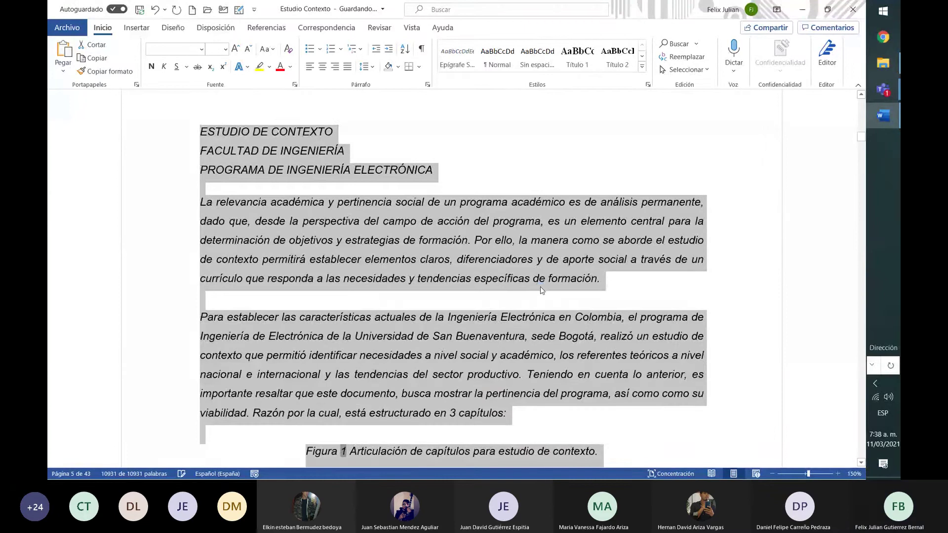
key(ctrl+k)
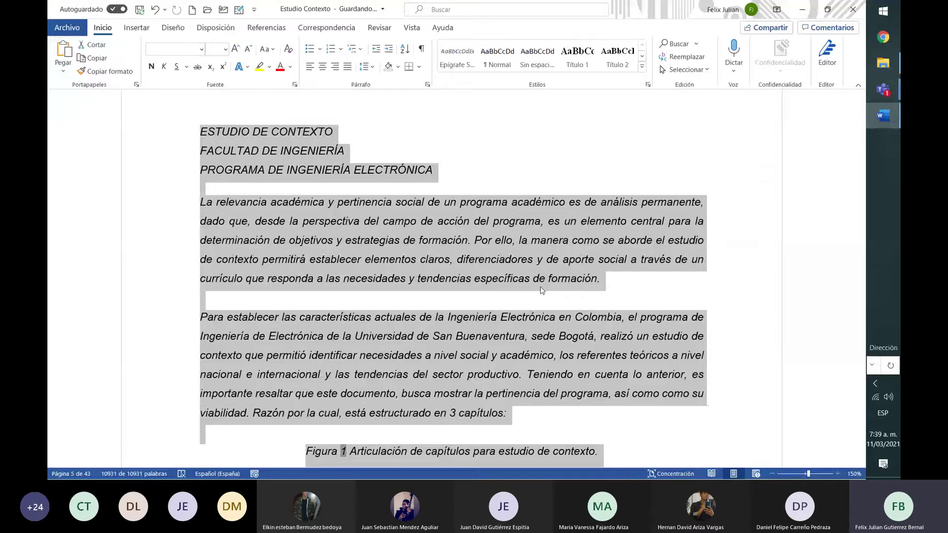
key(ctrl+k)
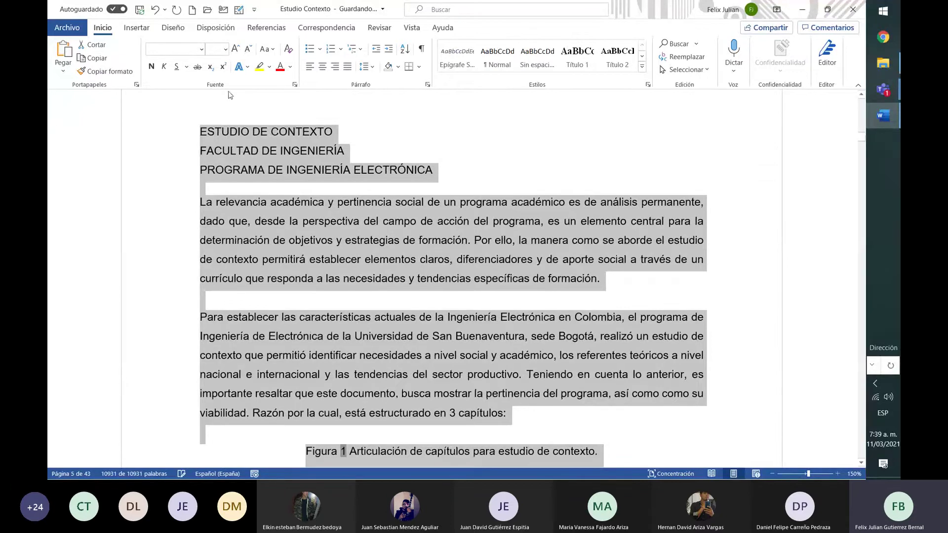
click(177, 66)
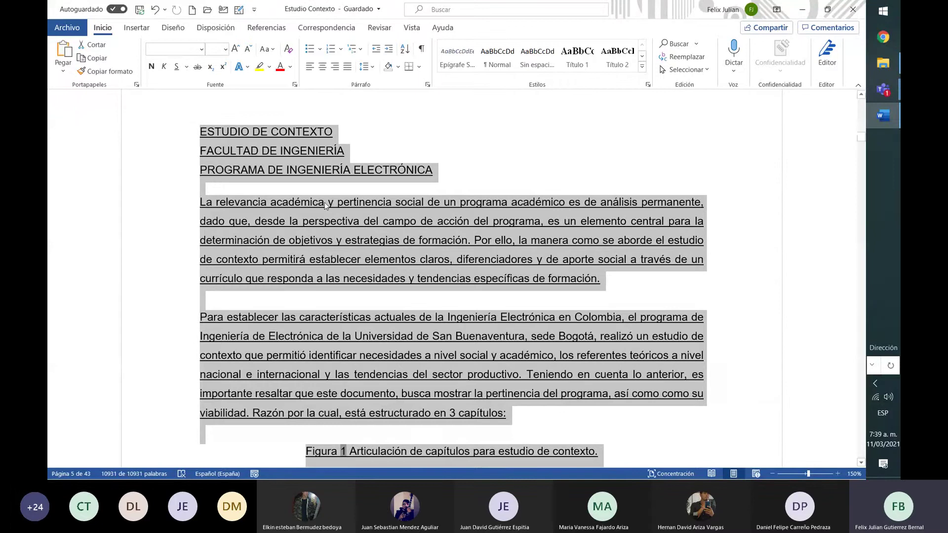
click(325, 203)
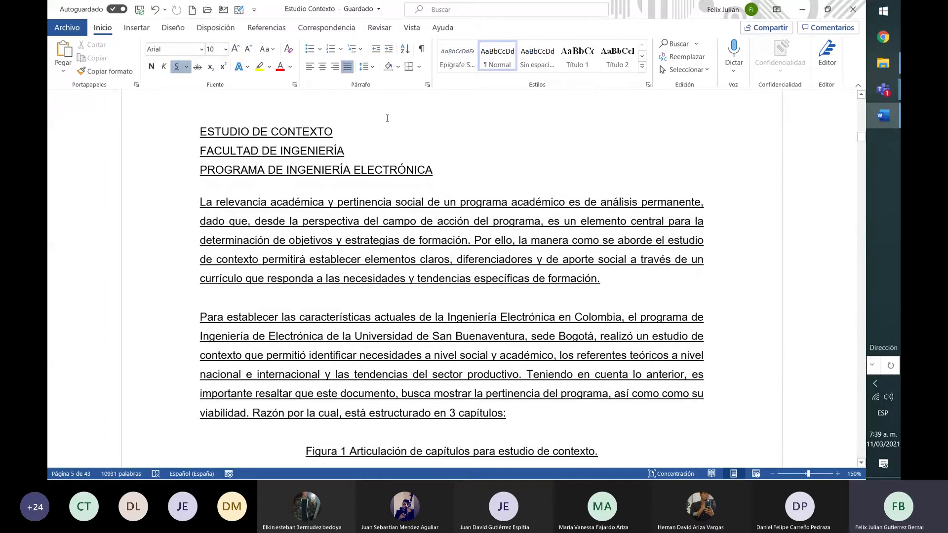
key(ctrl+a)
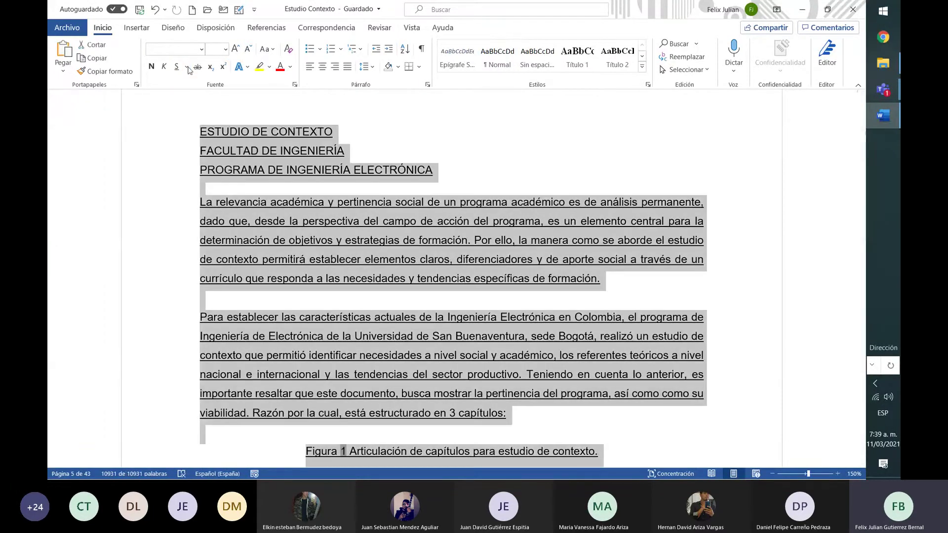
click(176, 67)
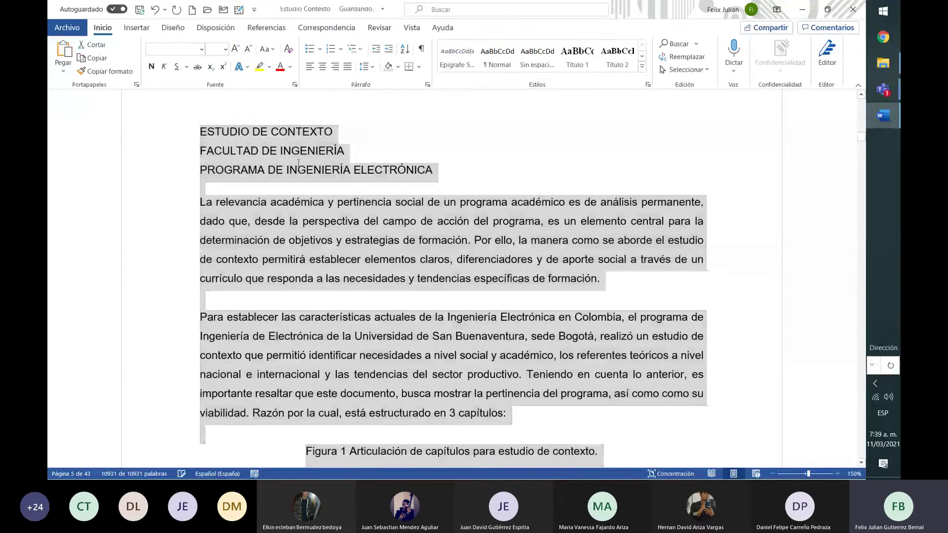
click(334, 132)
drag(334, 132, 210, 137)
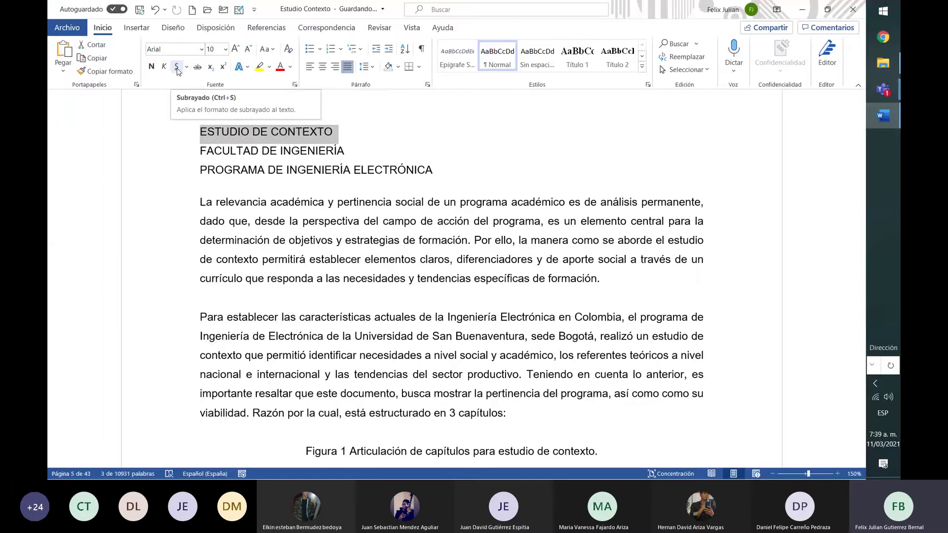
click(177, 67)
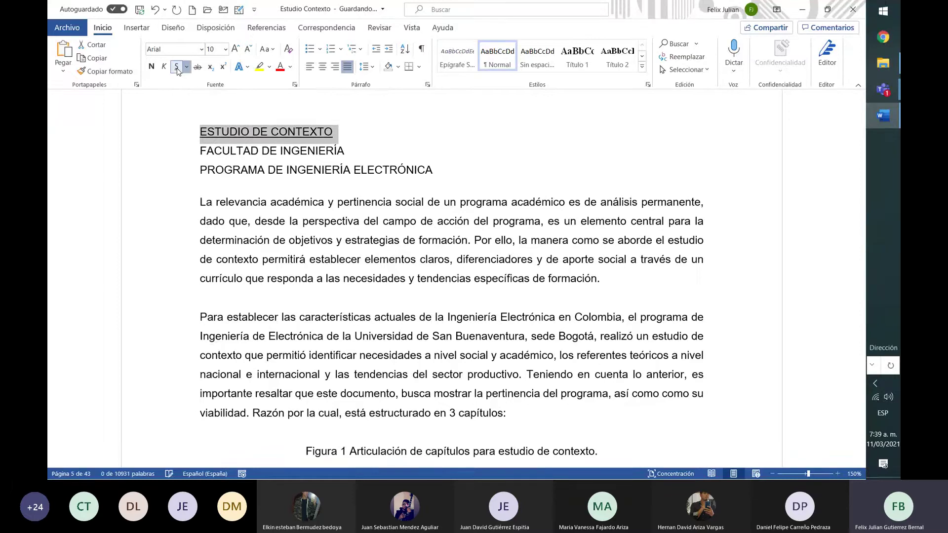
click(177, 67)
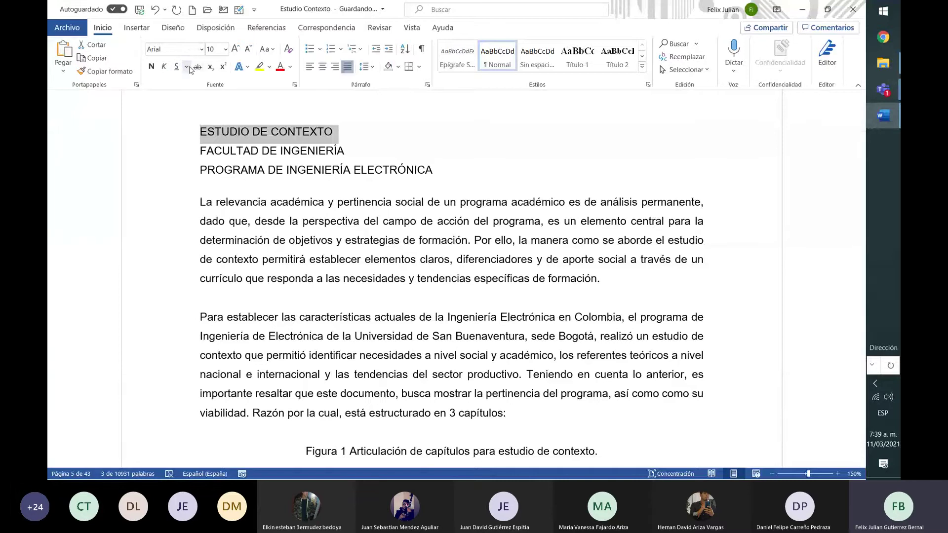
click(188, 68)
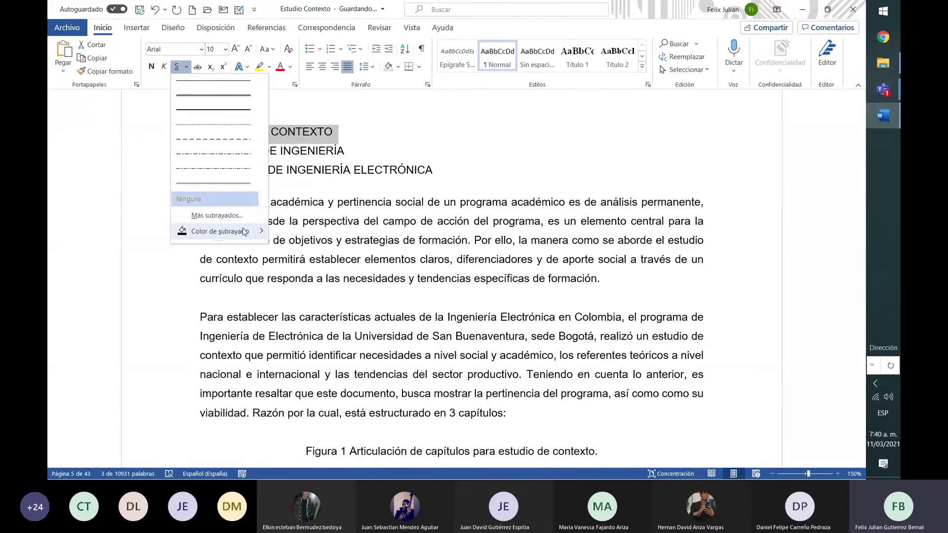
mouse_move(244, 232)
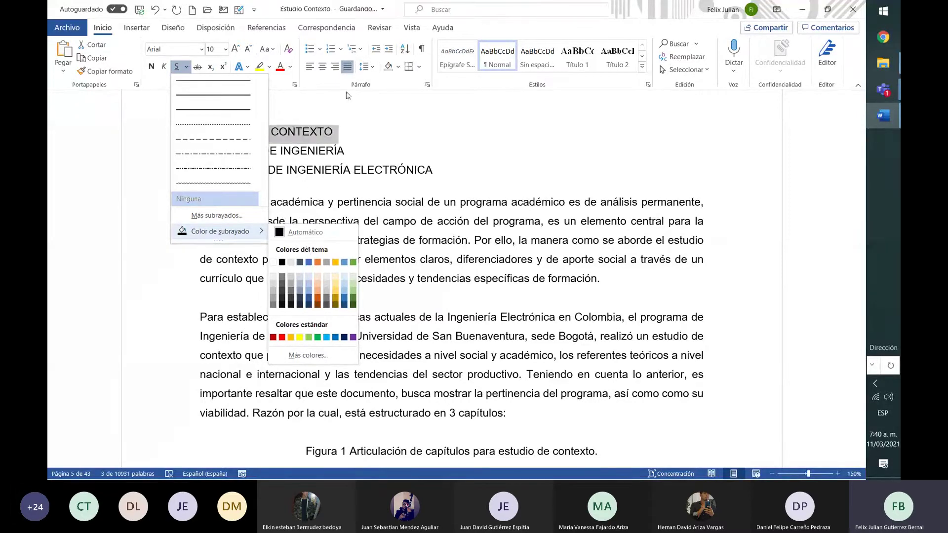
click(330, 115)
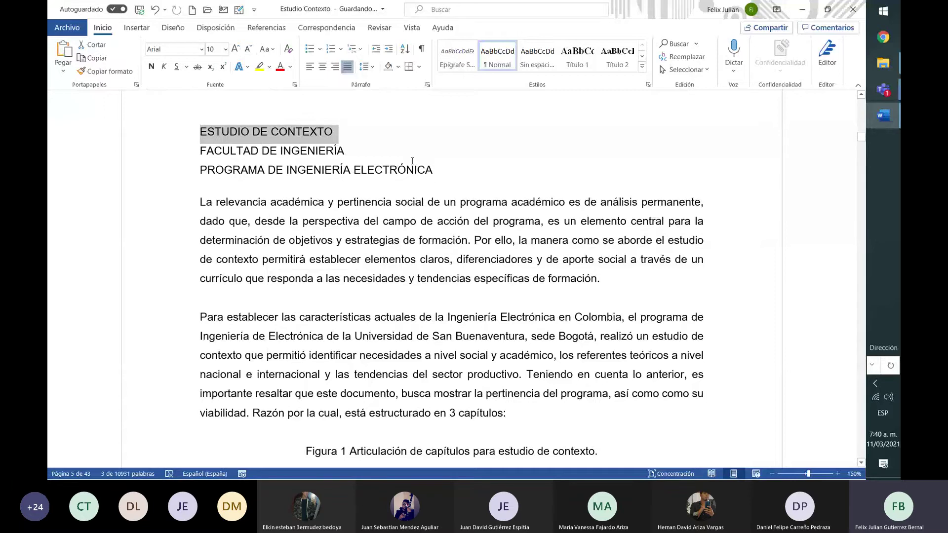
drag(436, 170, 211, 131)
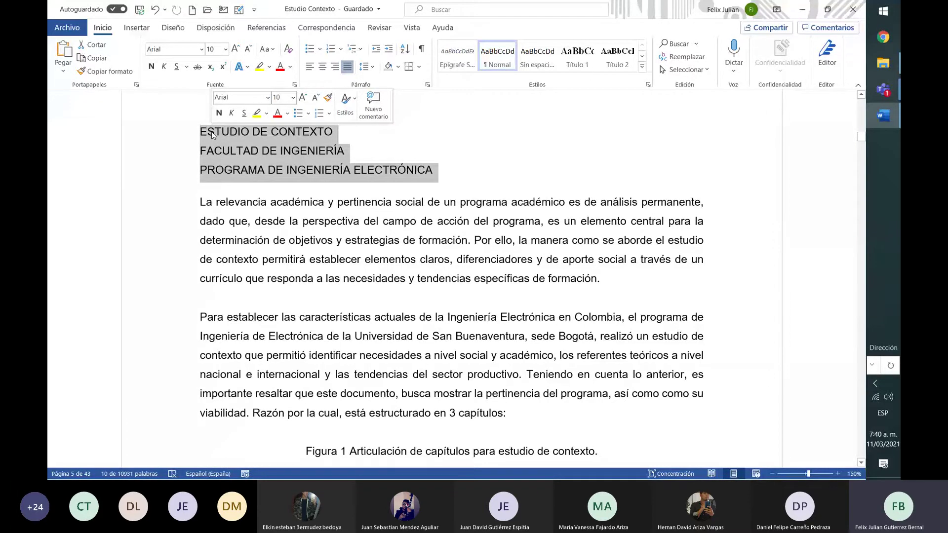
Set the three title lines to 12, then step the font size down to 10
click(225, 49)
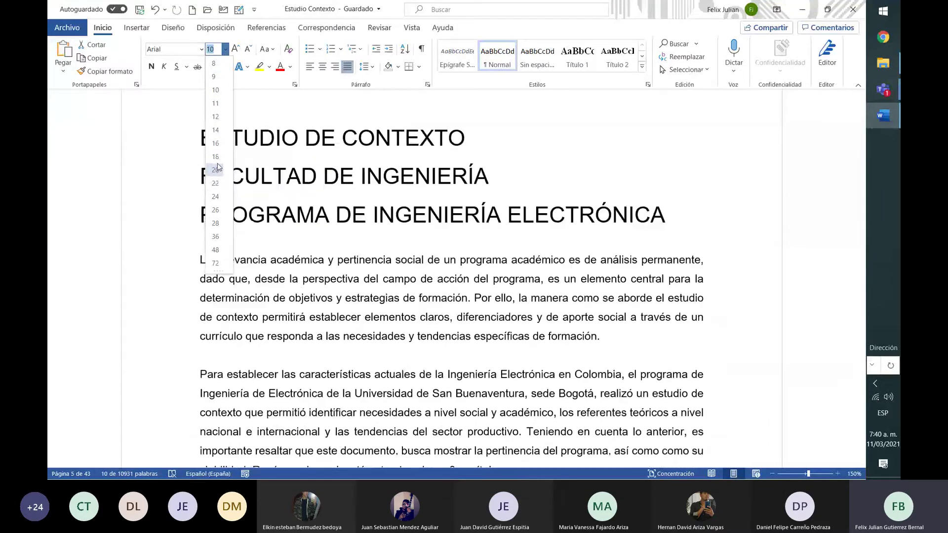
click(217, 117)
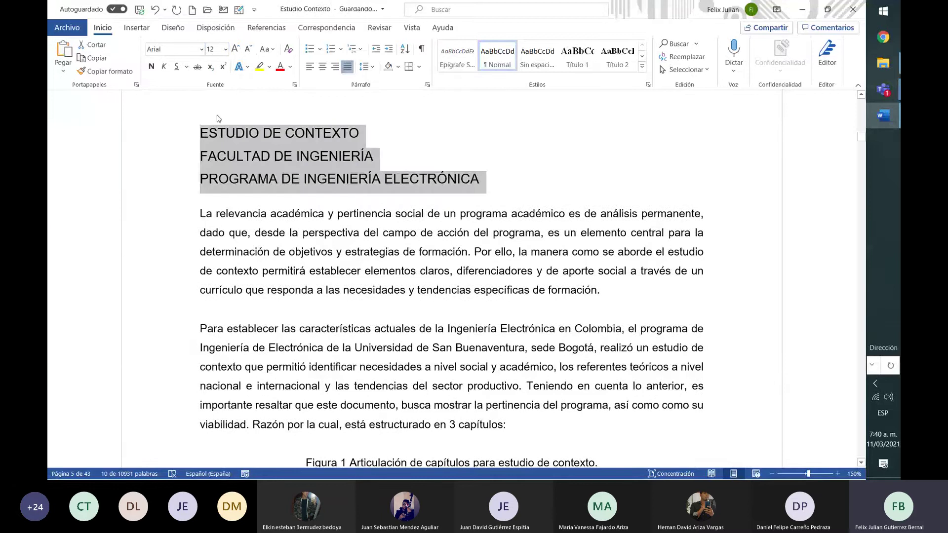
click(237, 50)
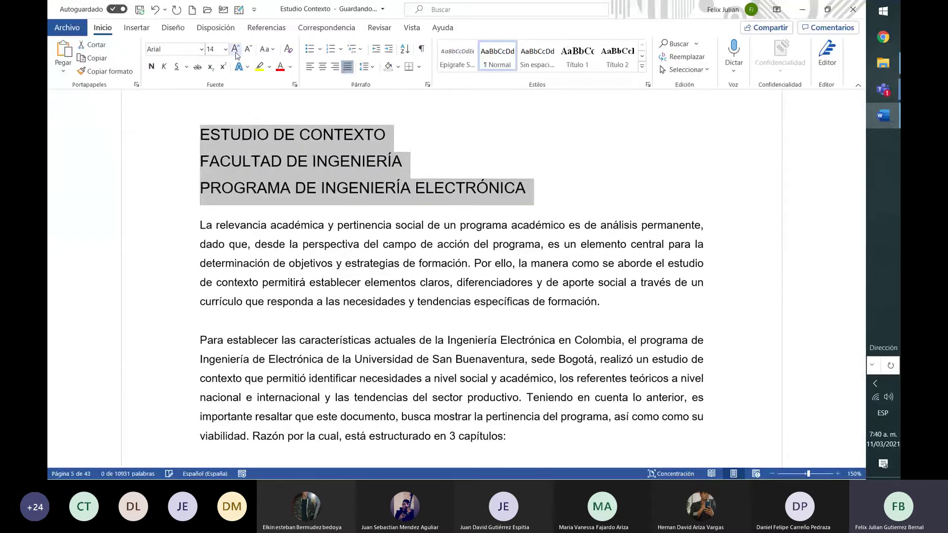
click(236, 53)
click(249, 51)
click(249, 50)
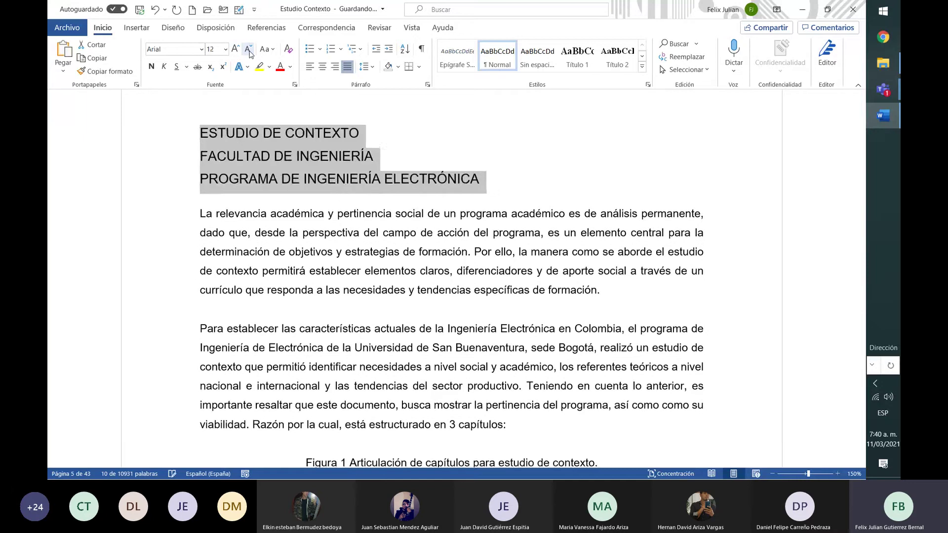
click(248, 51)
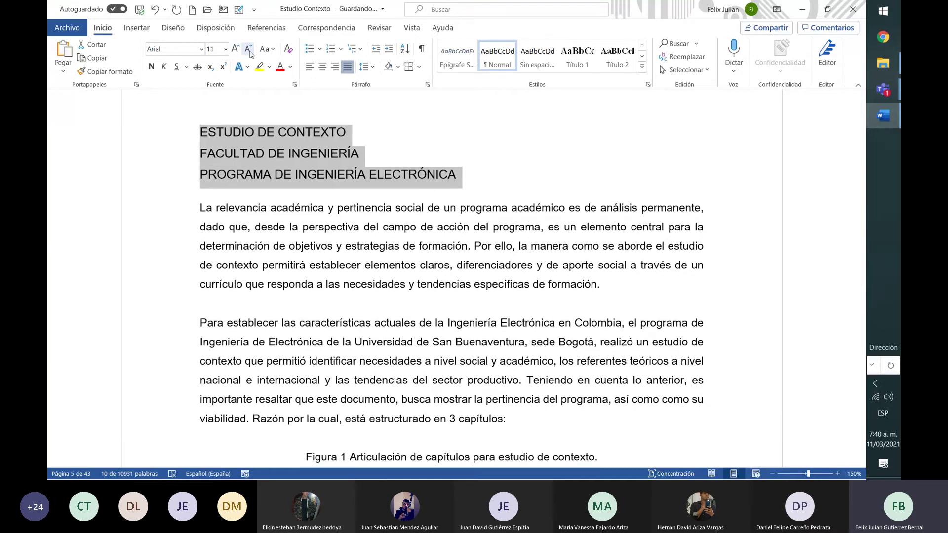
click(250, 53)
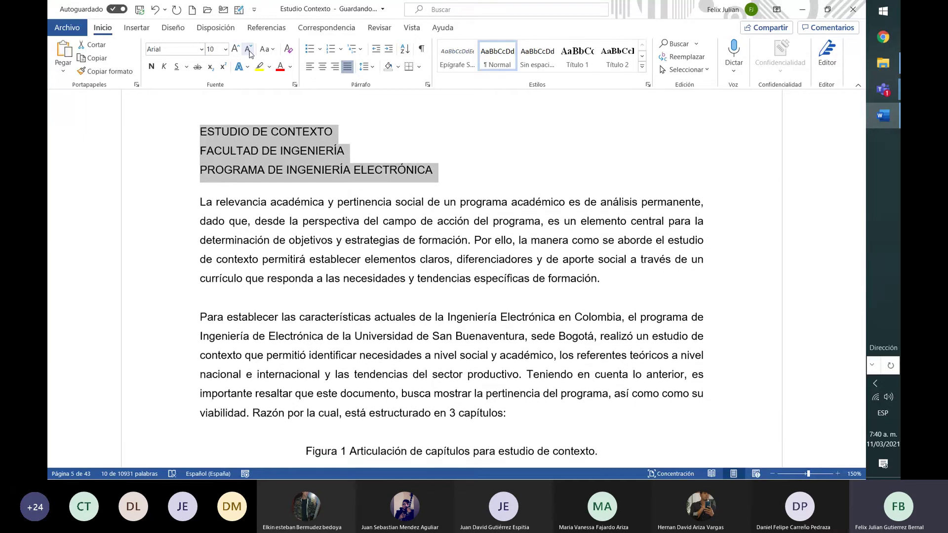
click(267, 49)
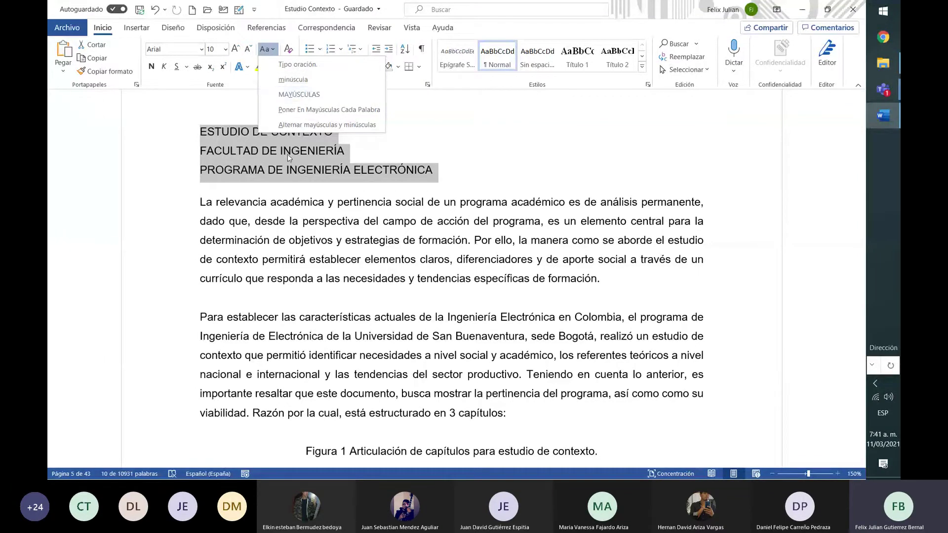
Select 'La relevancia' and, after trying uppercase, change it to all lowercase
click(283, 201)
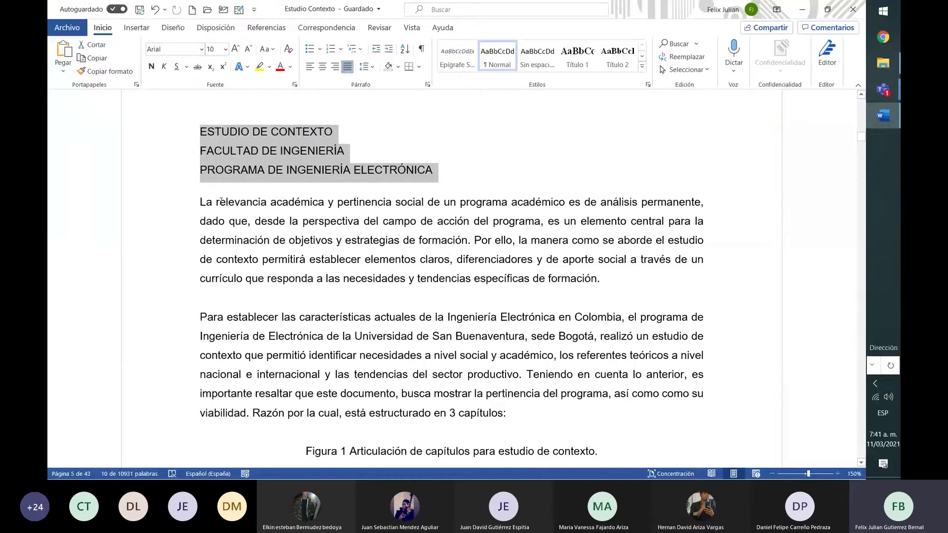
drag(201, 202, 259, 207)
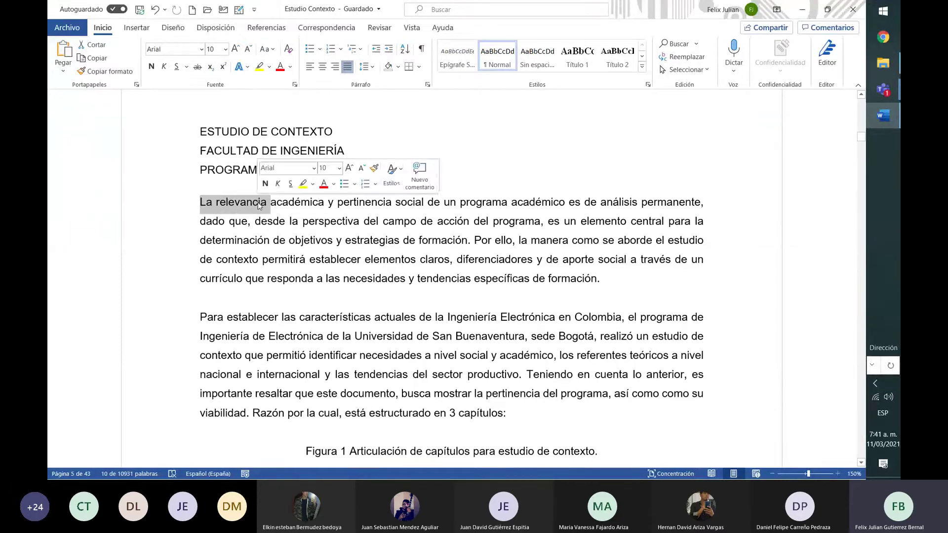
click(267, 49)
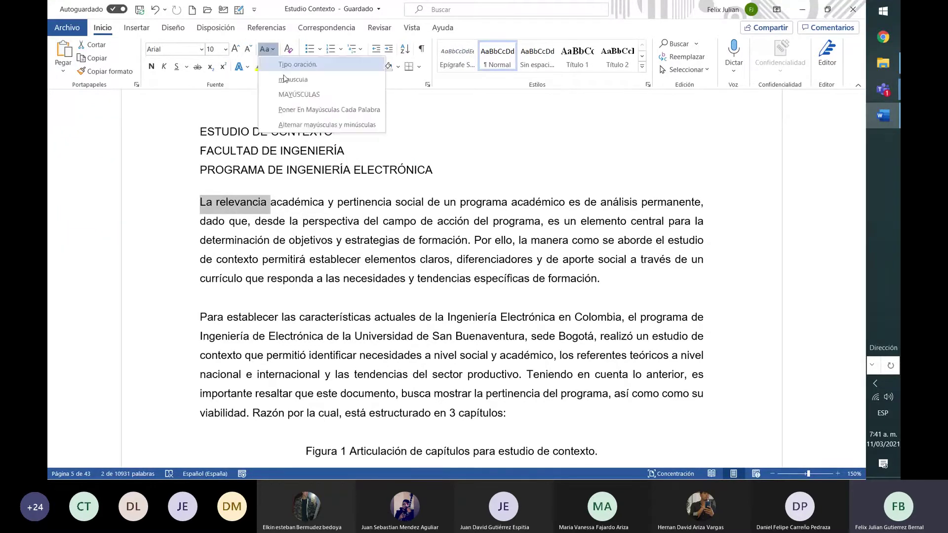
click(298, 94)
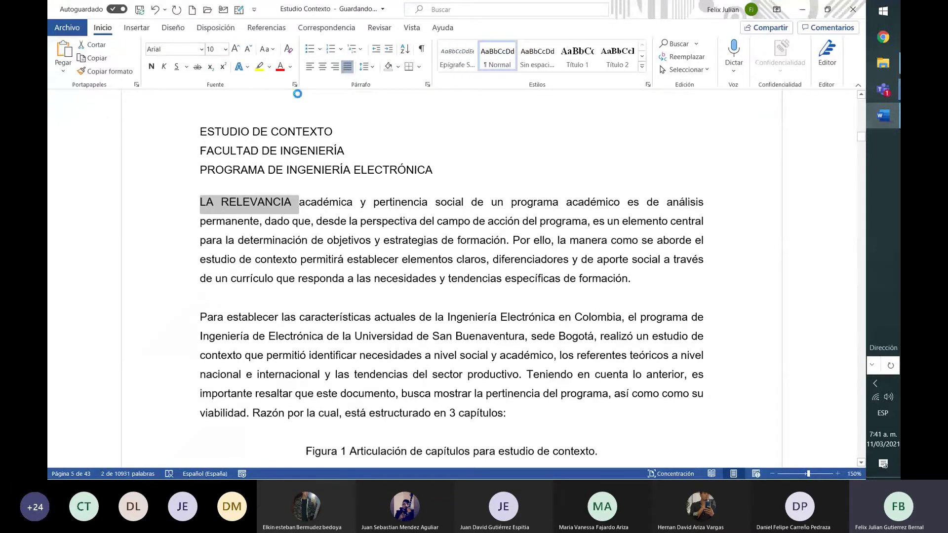
click(295, 85)
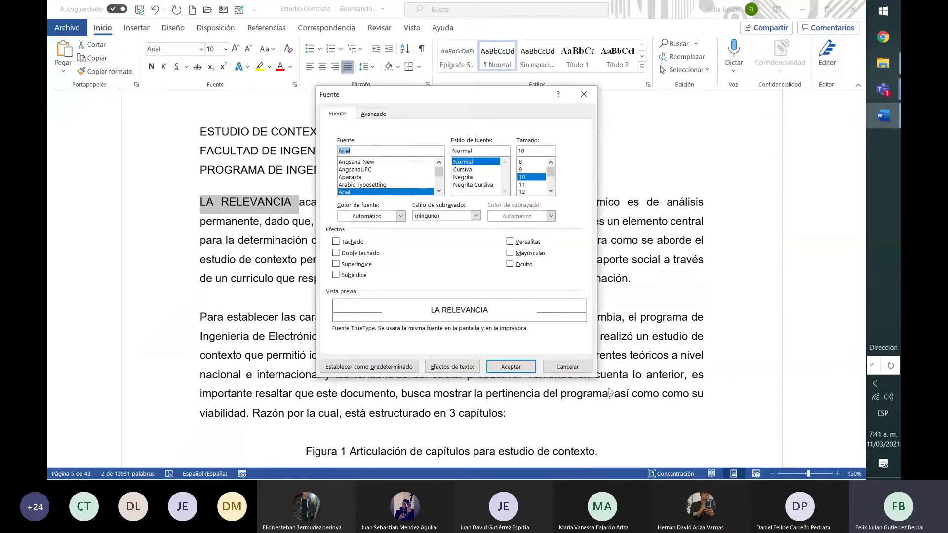
click(568, 368)
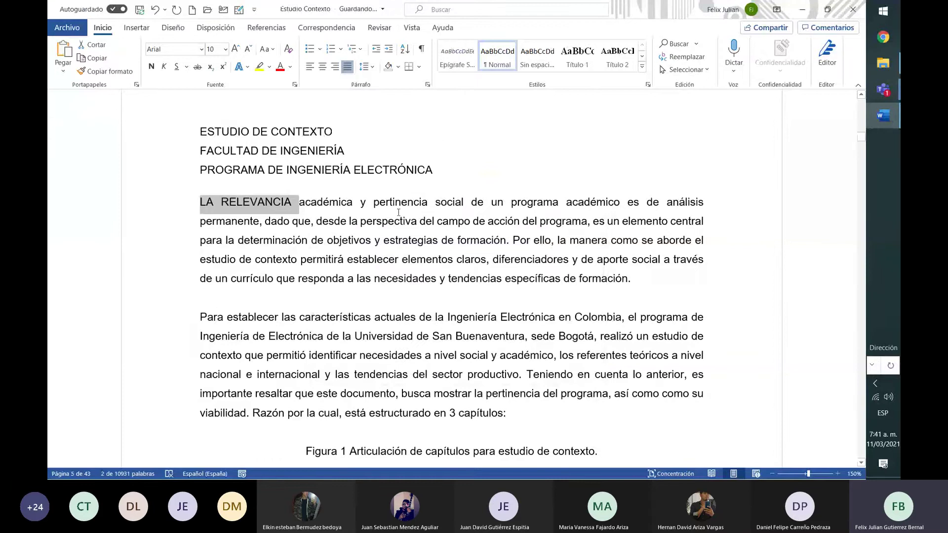
click(271, 50)
click(289, 79)
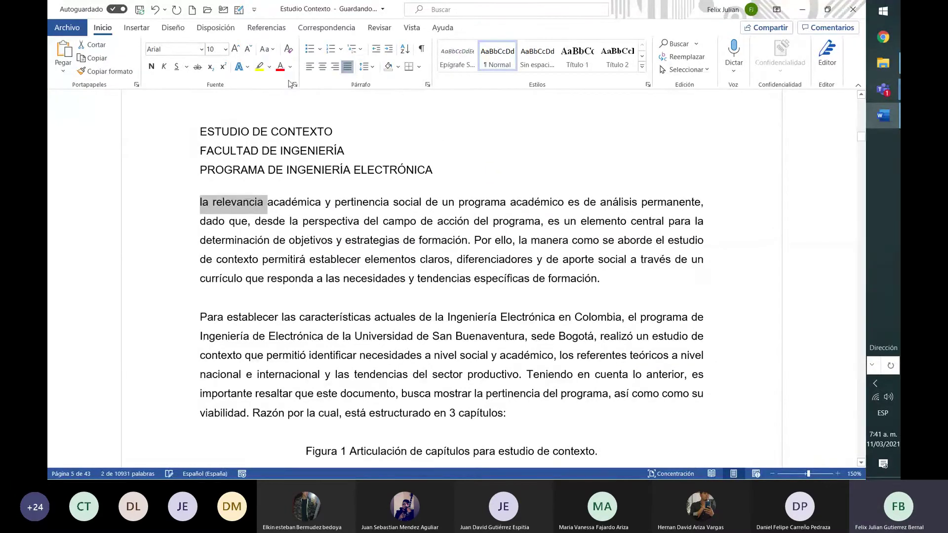
click(274, 48)
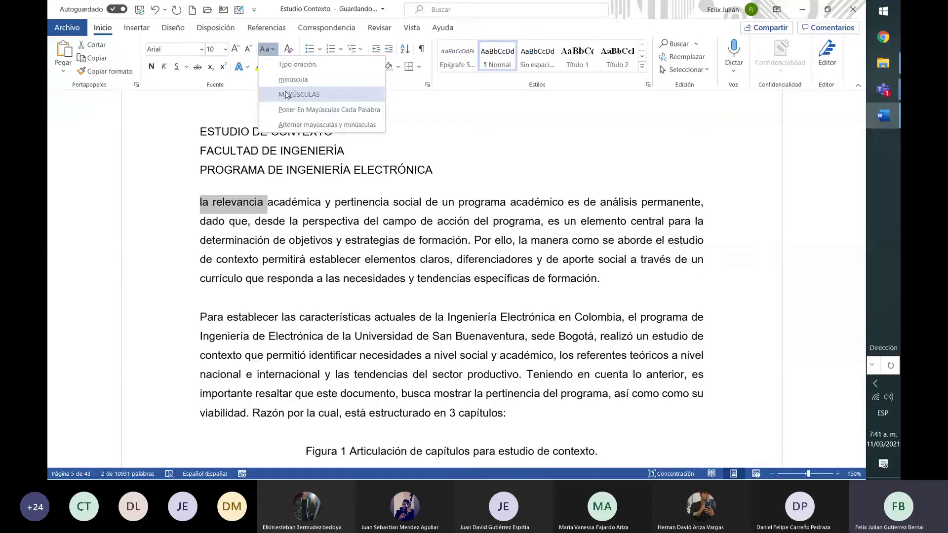
click(296, 198)
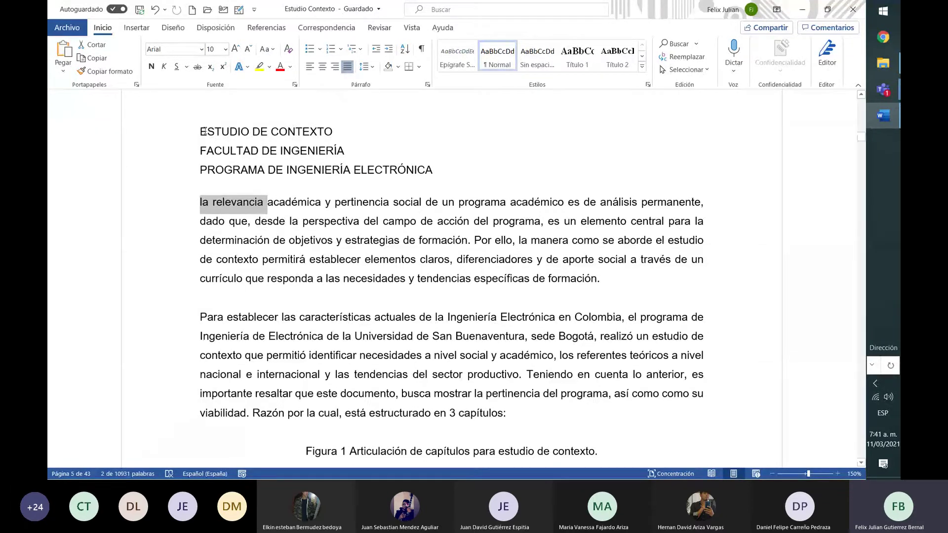
Try superscript and then subscript formatting on the heading text
drag(203, 131, 463, 166)
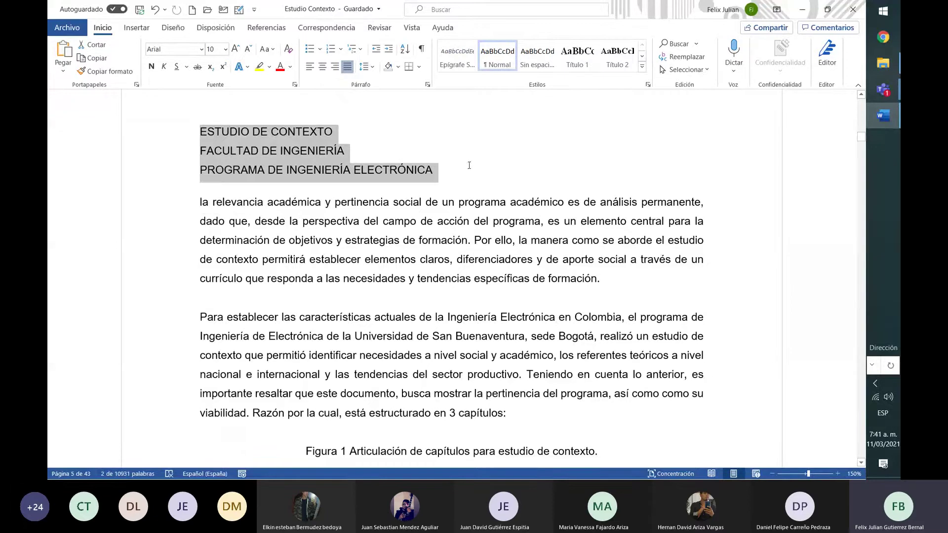
click(470, 169)
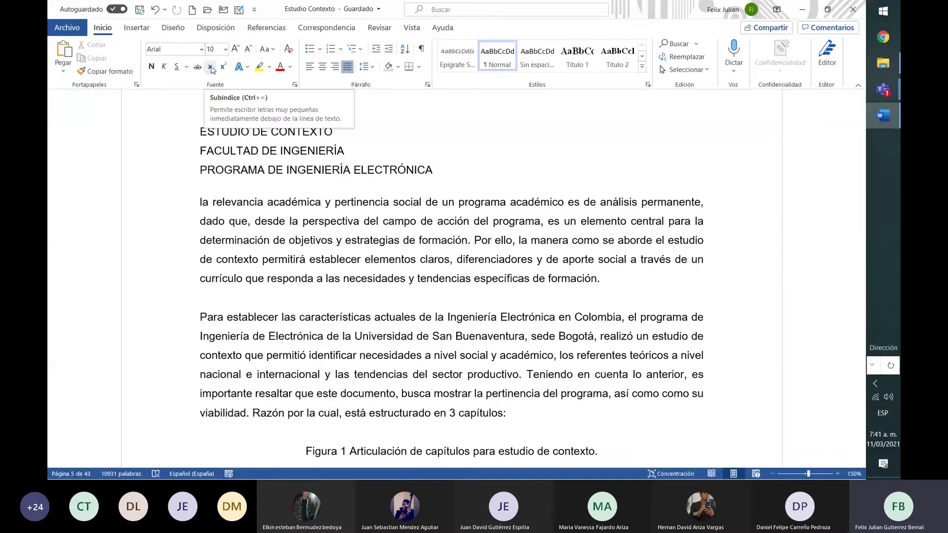
click(225, 68)
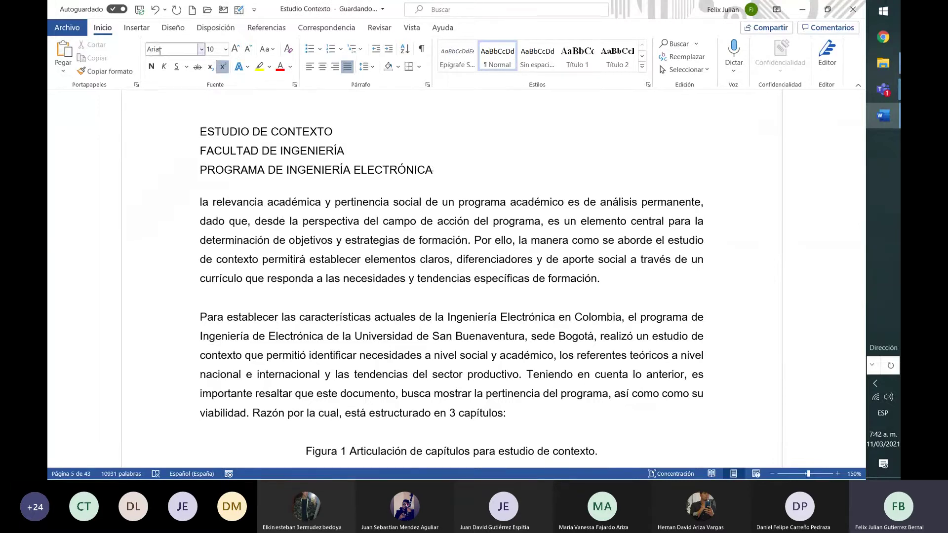
click(211, 68)
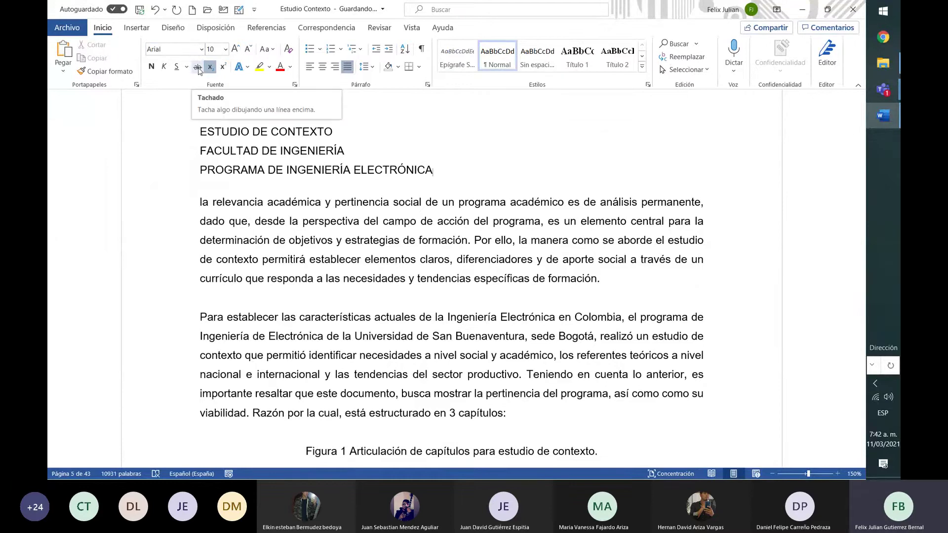
Strike through ELECTRÓNICA, remove the strikethrough, and bring up the text effect styles
key(shift+Left)
key(shift+Left)
key(shift+Left)
key(shift+Left)
key(shift+Left)
key(shift+Left)
key(shift+Left)
key(shift+Left)
key(shift+Left)
key(shift+Left)
key(shift+Left)
key(shift+Left)
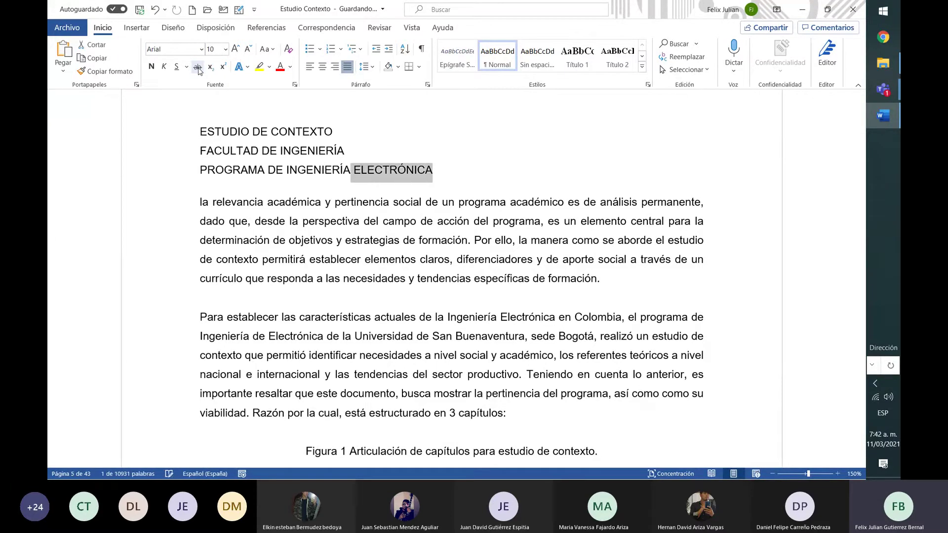
click(197, 68)
click(198, 68)
click(249, 69)
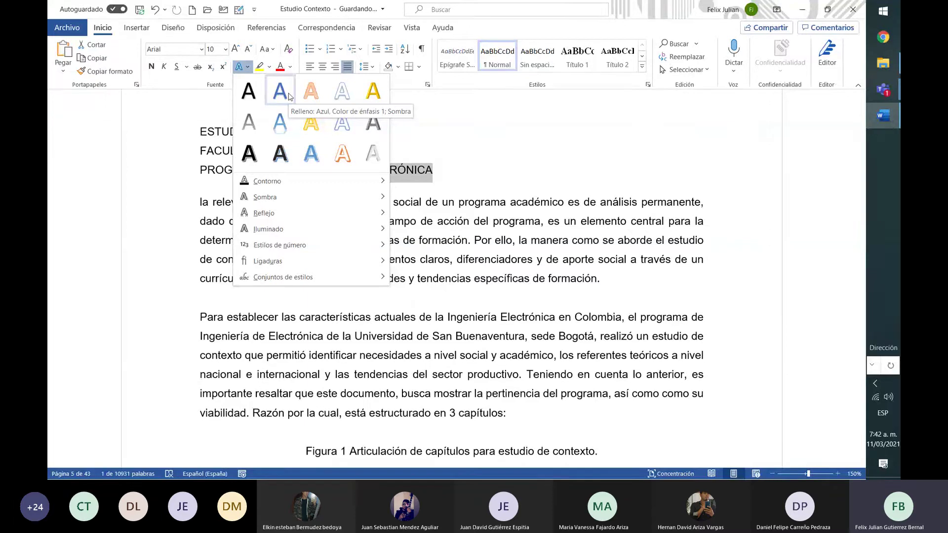
Give ELECTRÓNICA an orange outline effect, revert it to plain black, then highlight it yellow
click(315, 135)
click(521, 184)
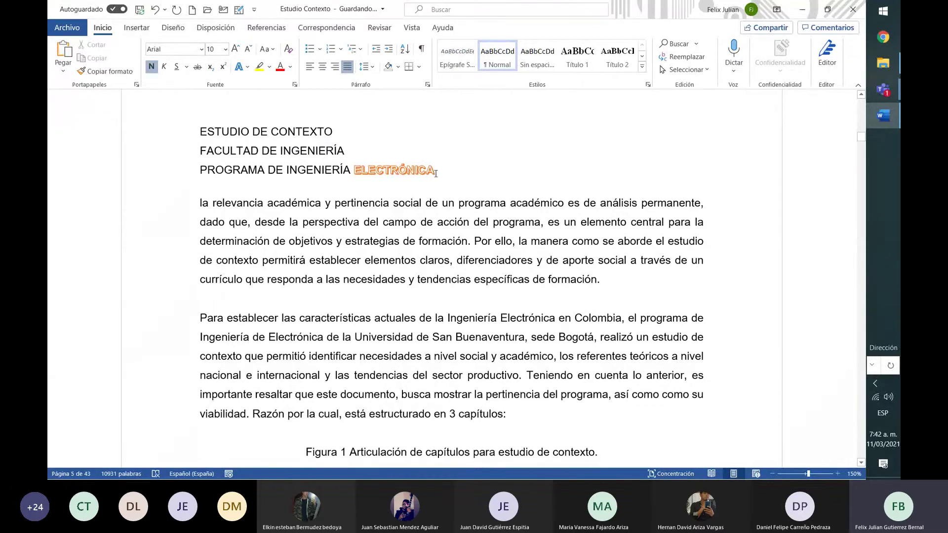
drag(434, 170, 354, 166)
click(242, 68)
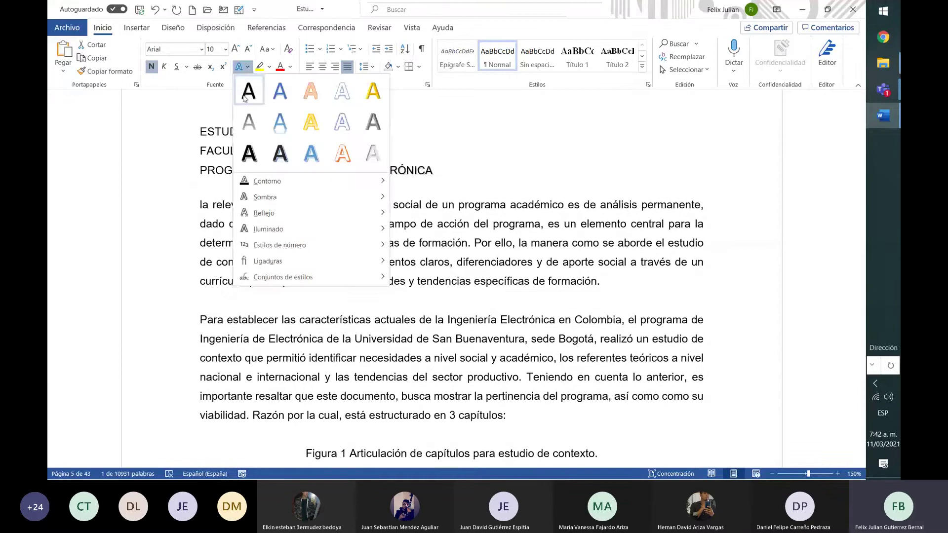
click(244, 95)
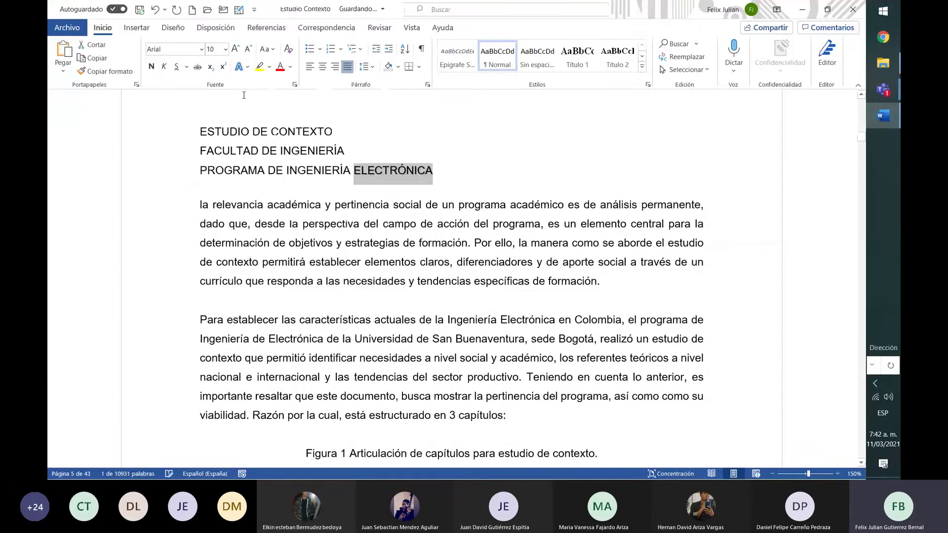
click(260, 67)
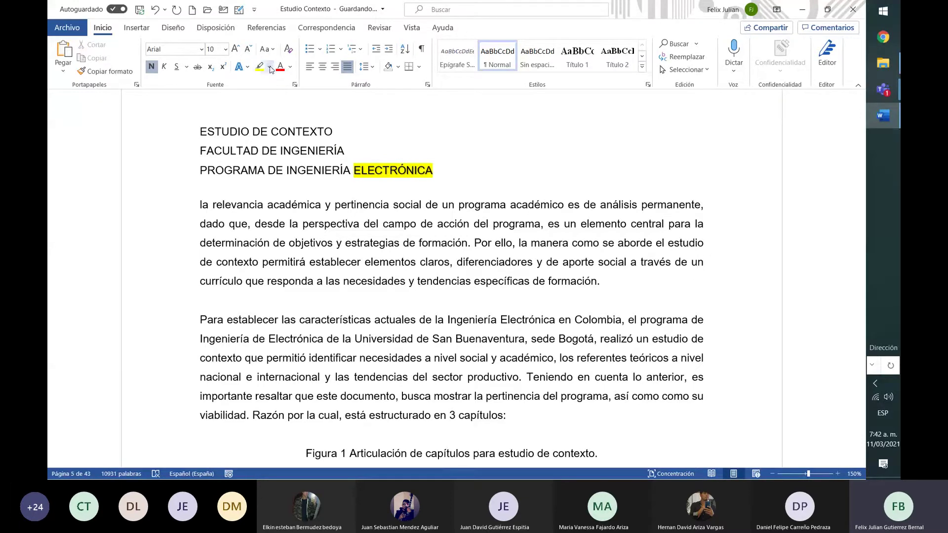
Remove the yellow highlight from the word ELECTRÓNICA
click(269, 67)
click(275, 132)
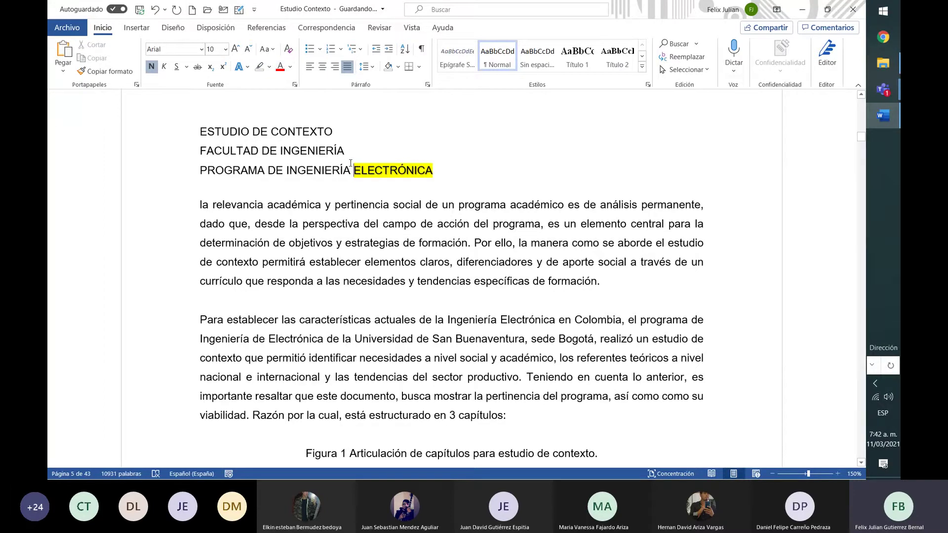
double_click(393, 170)
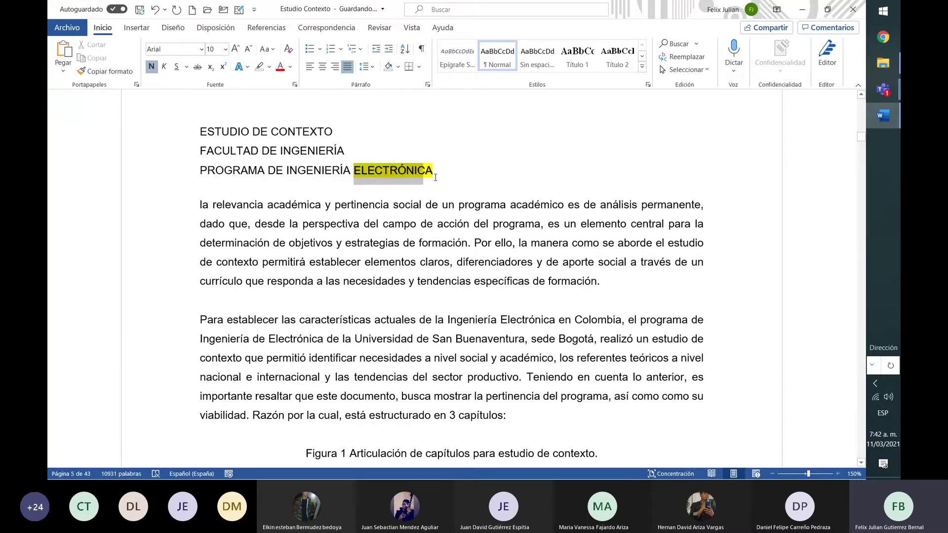
click(259, 66)
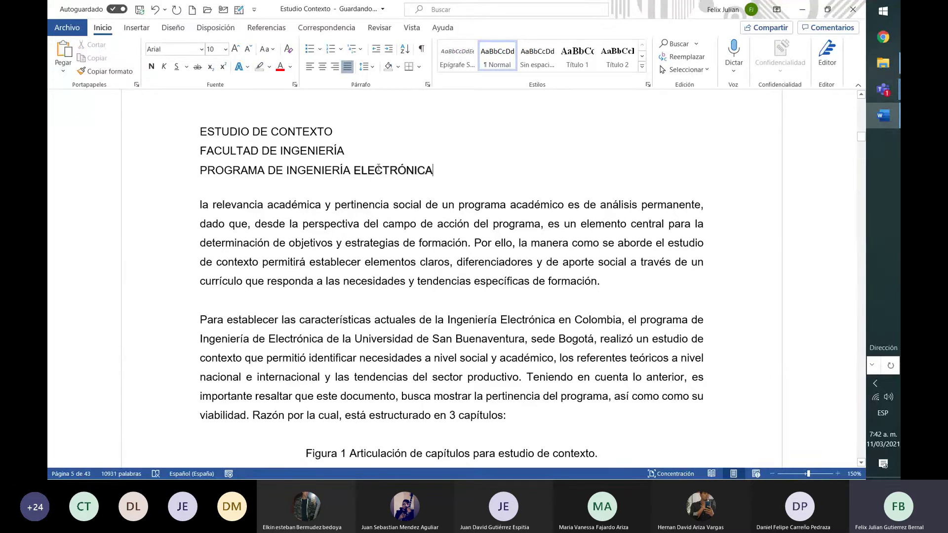
Colour ELECTRÓNICA red, then change its font colour back to black
double_click(378, 169)
click(280, 66)
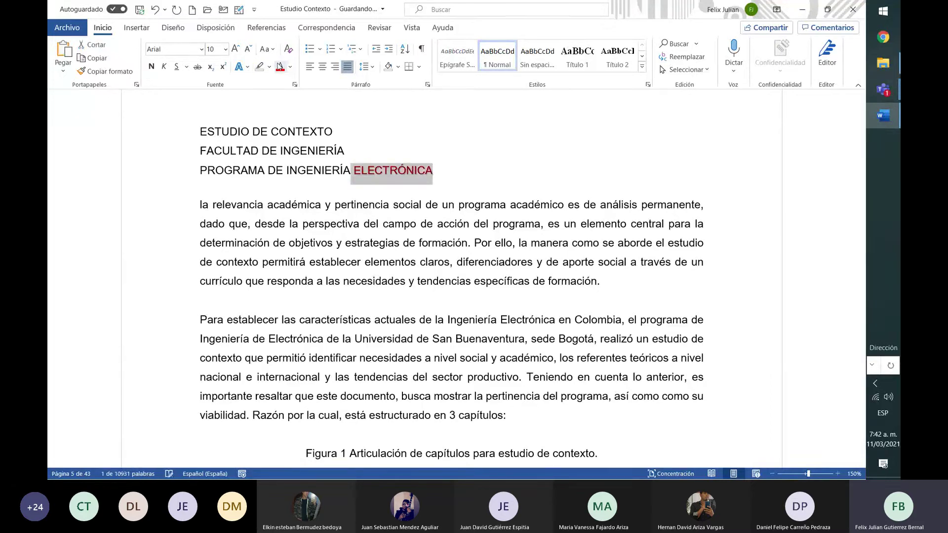
click(361, 186)
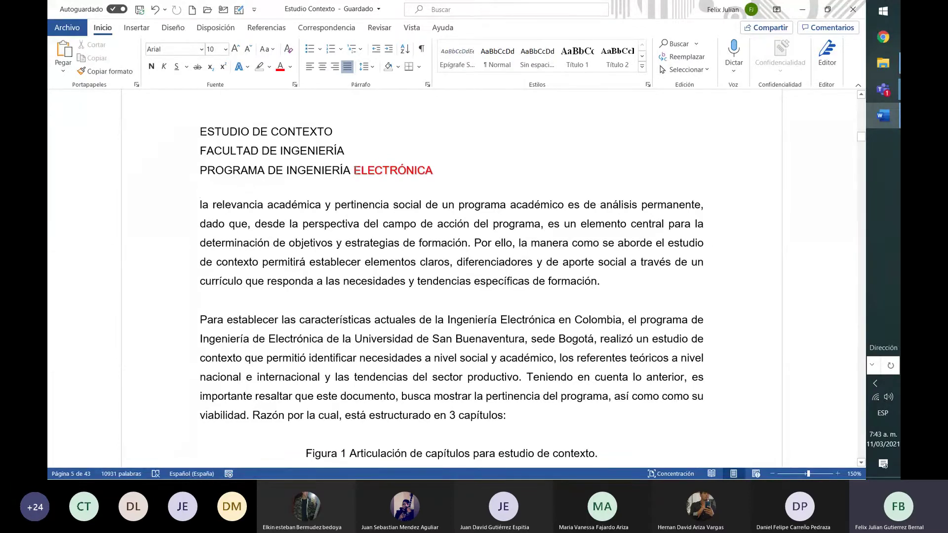
drag(354, 171, 468, 166)
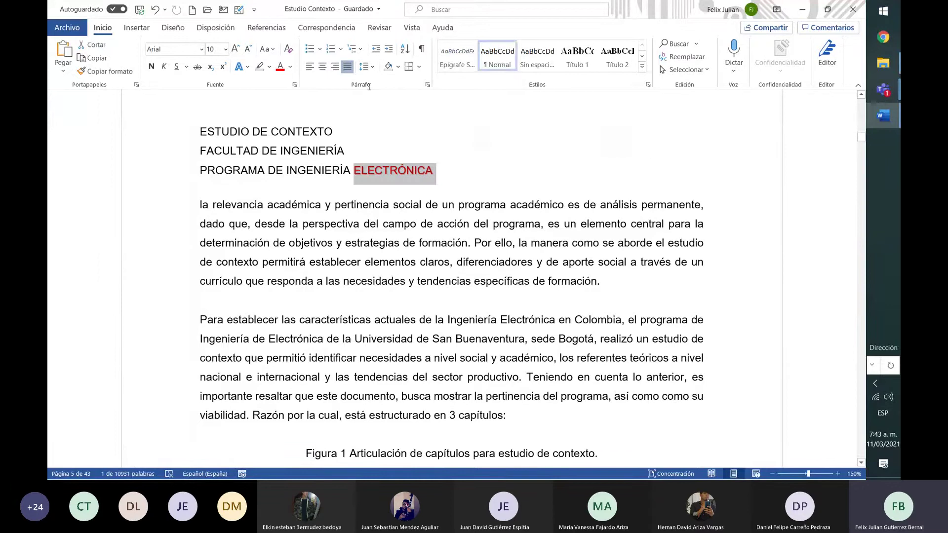
click(292, 70)
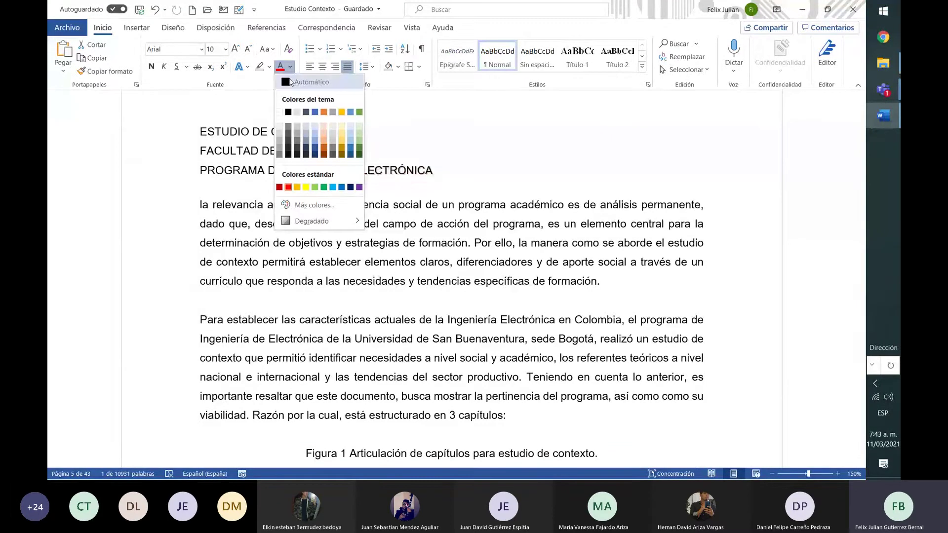
click(298, 107)
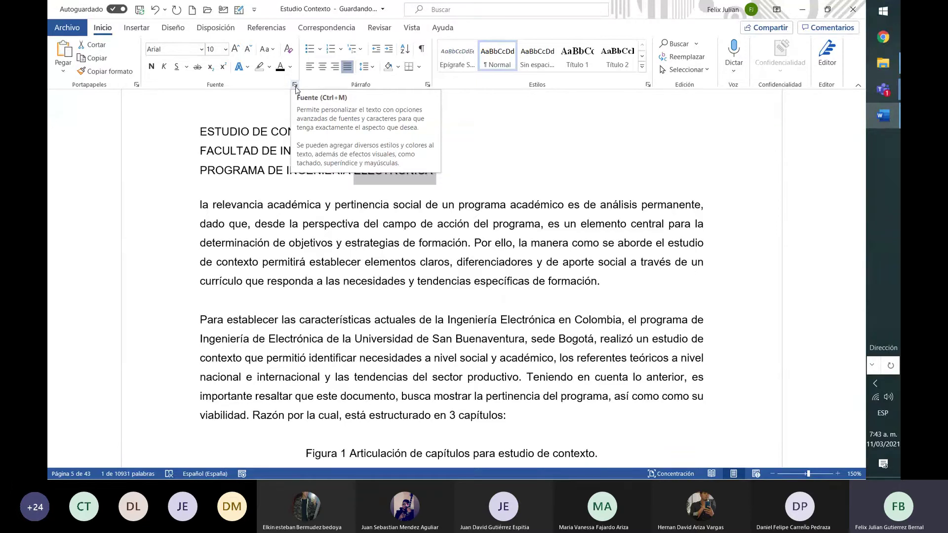
Check the Font dialog's Advanced spacing and position, both left at Normal, then cancel
click(296, 87)
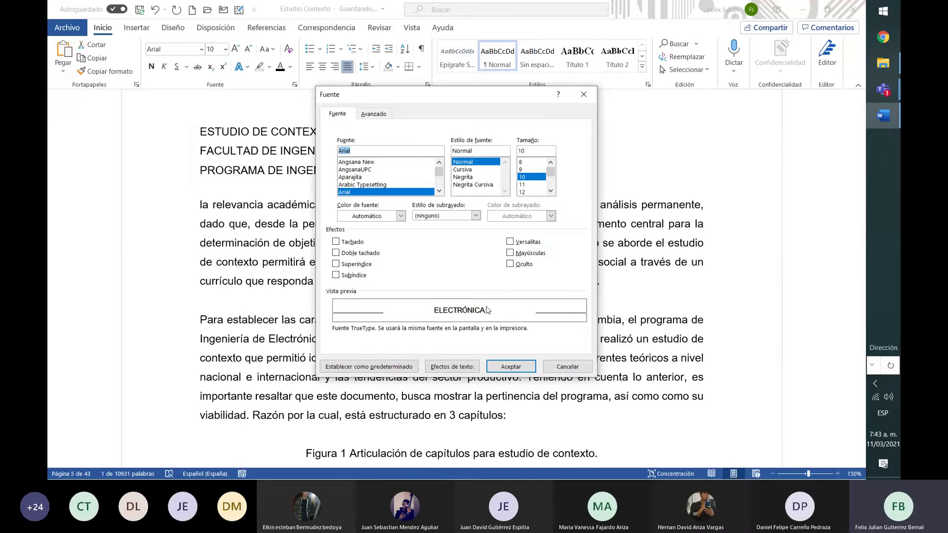
click(373, 114)
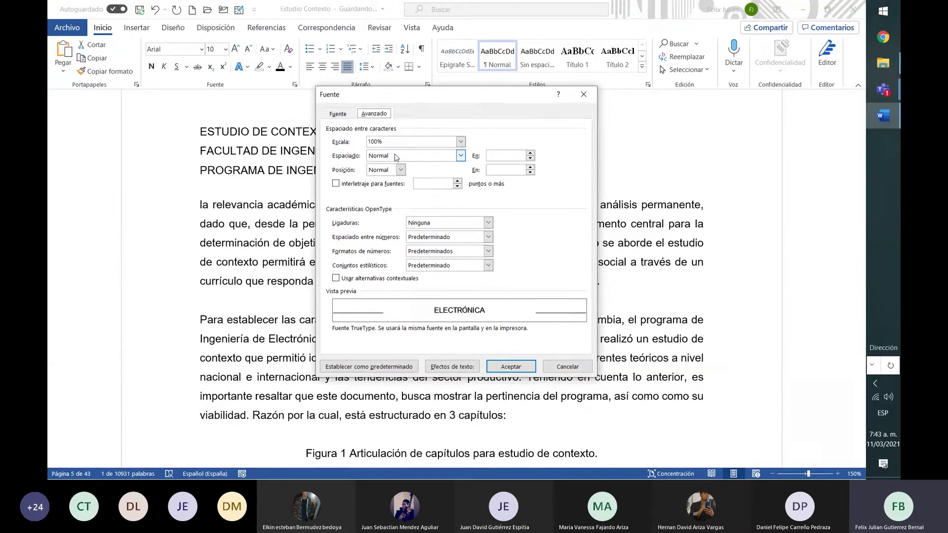
click(395, 157)
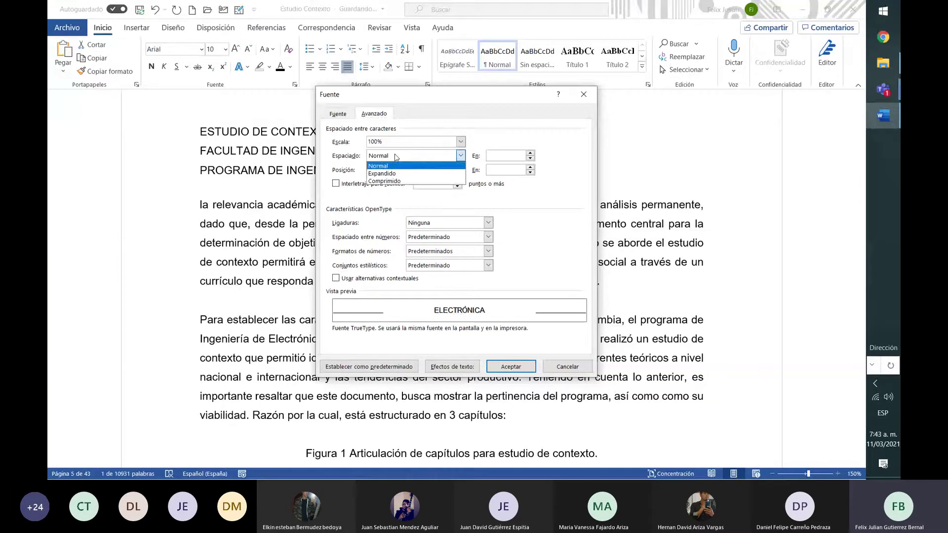
click(396, 157)
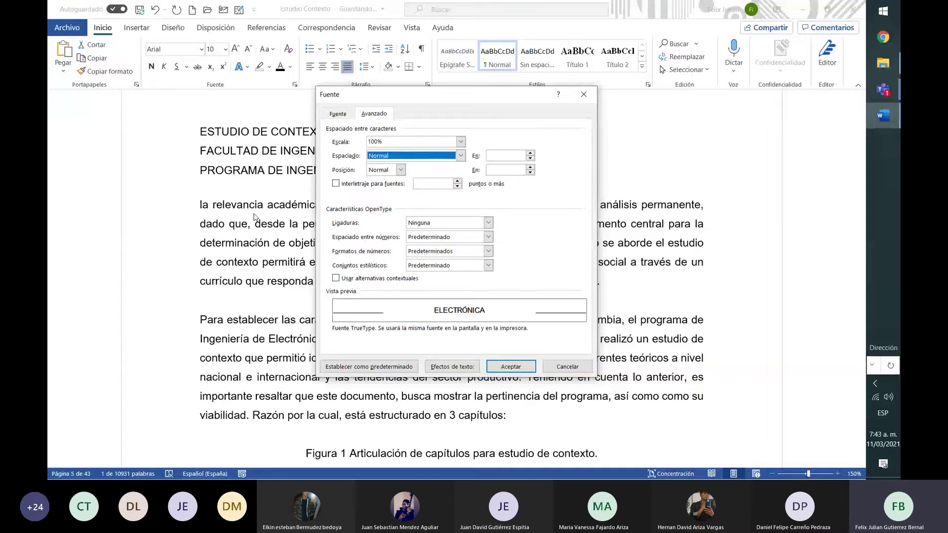
click(401, 169)
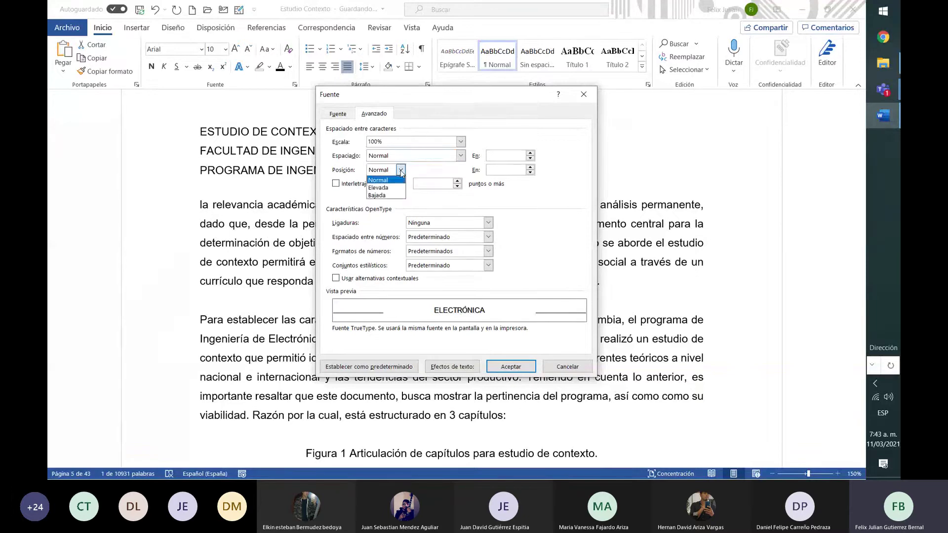
click(400, 170)
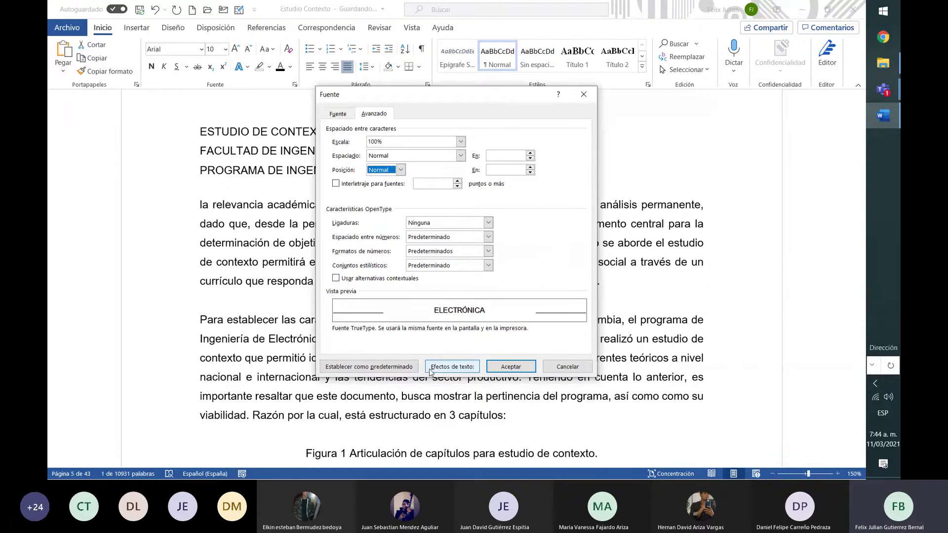
click(572, 368)
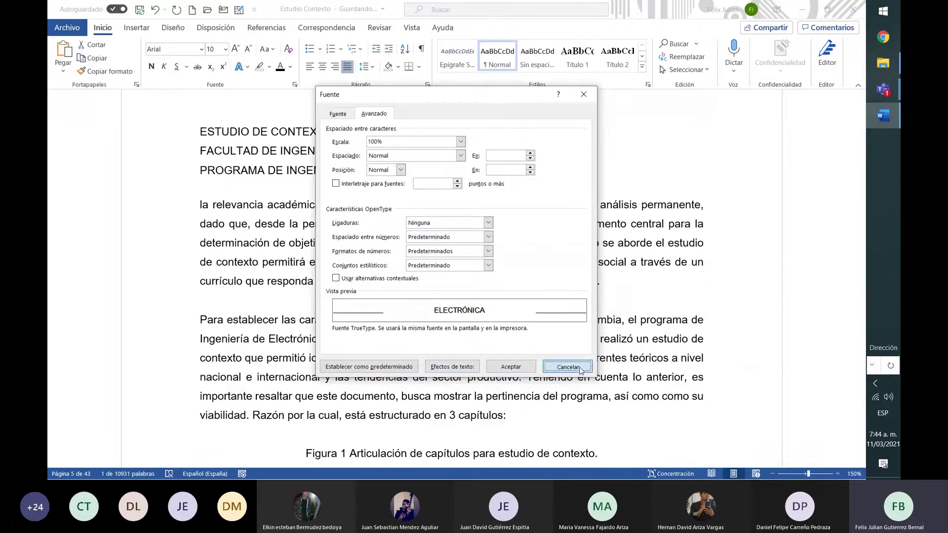
click(475, 206)
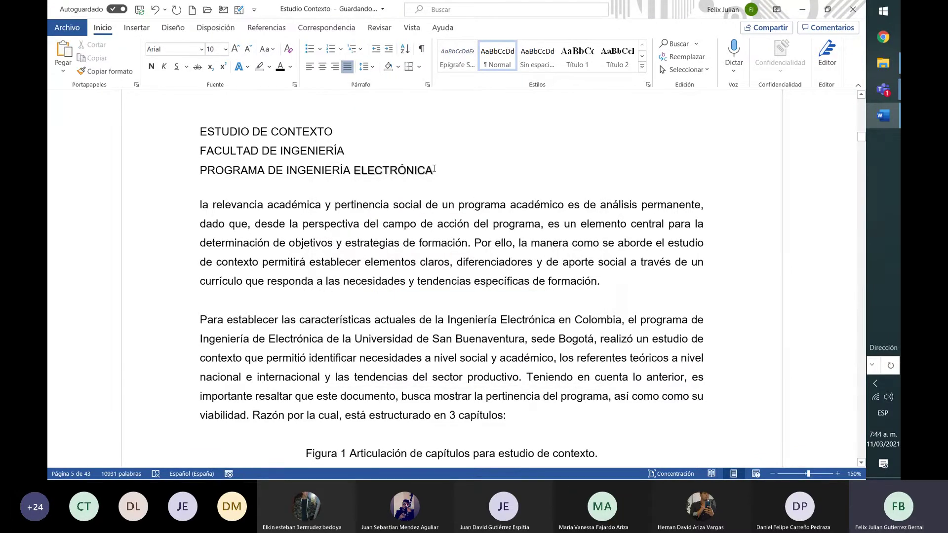
Restore the capital L so the first body paragraph begins 'La relevancia'
drag(434, 169, 355, 166)
click(321, 142)
drag(199, 131, 442, 151)
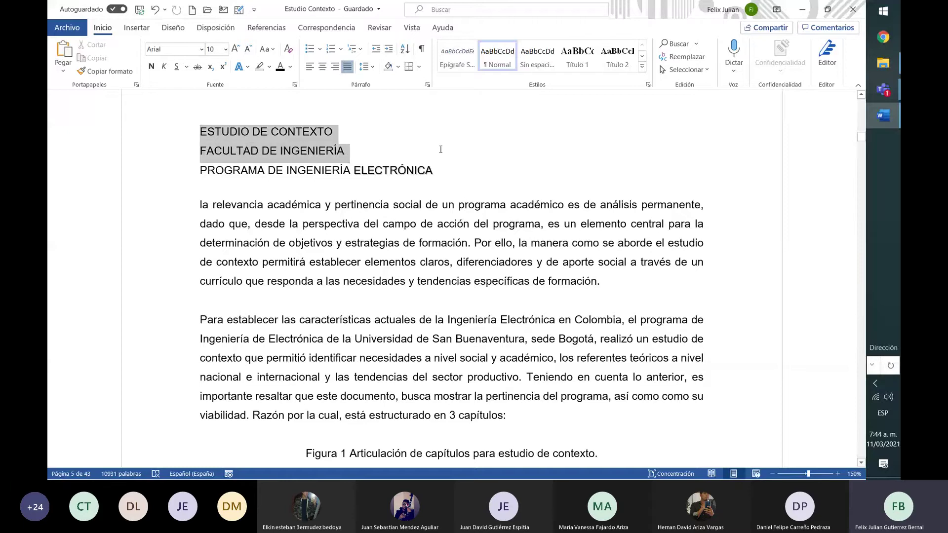
drag(200, 204, 626, 286)
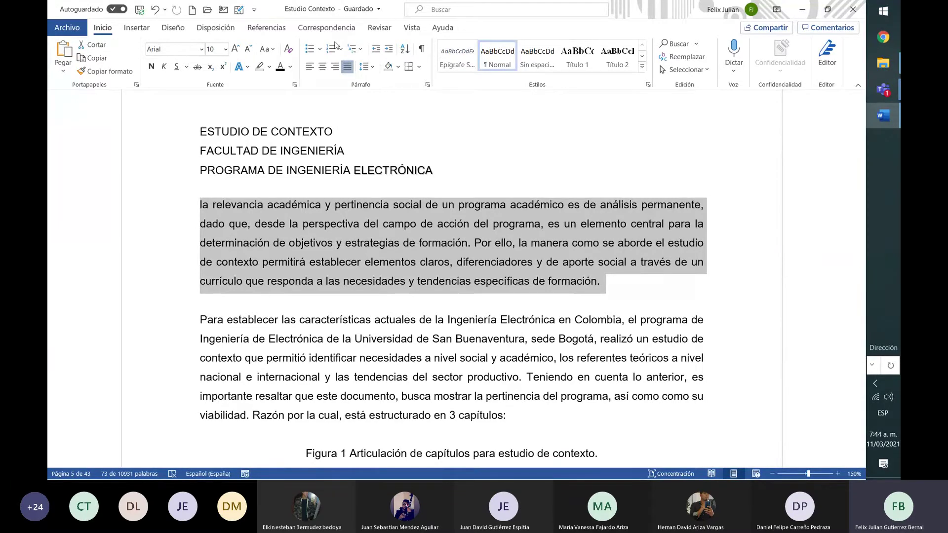
click(296, 209)
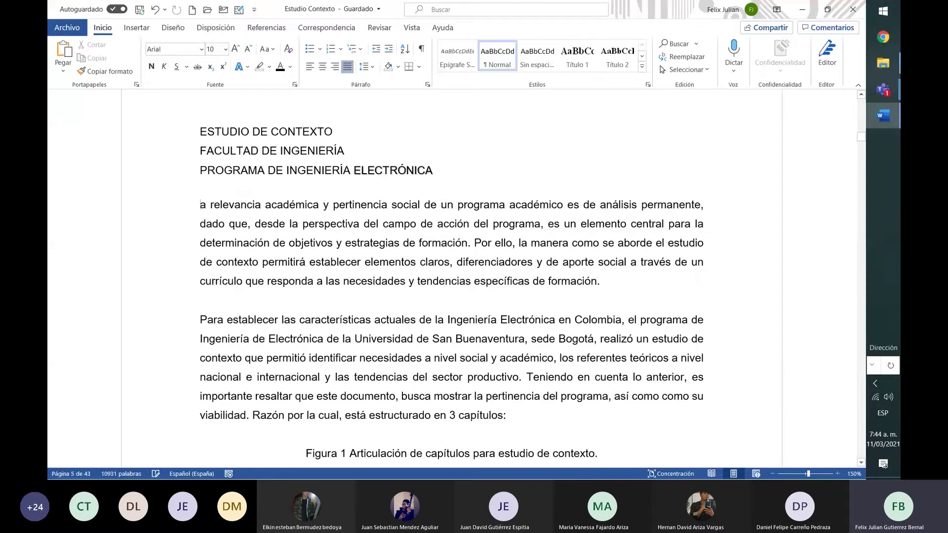
click(203, 205)
key(Return)
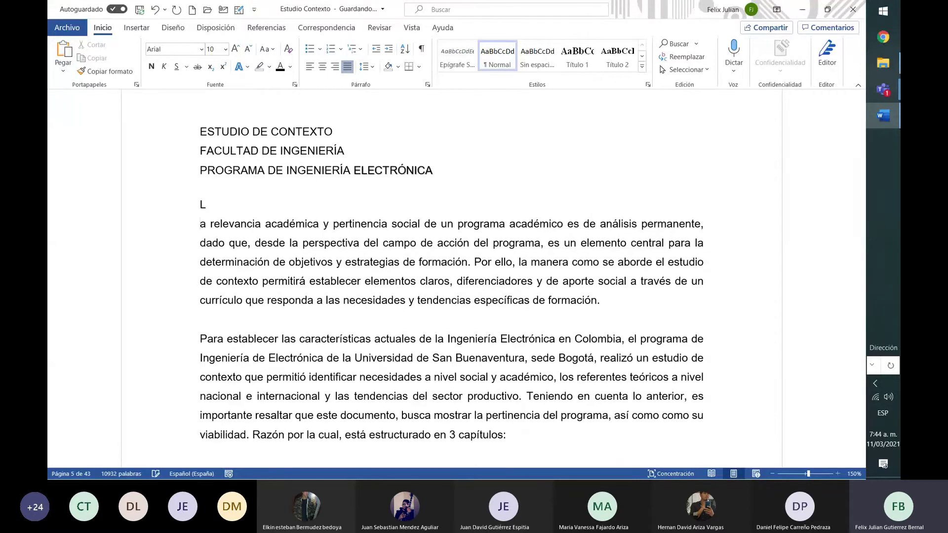
key(BackSpace)
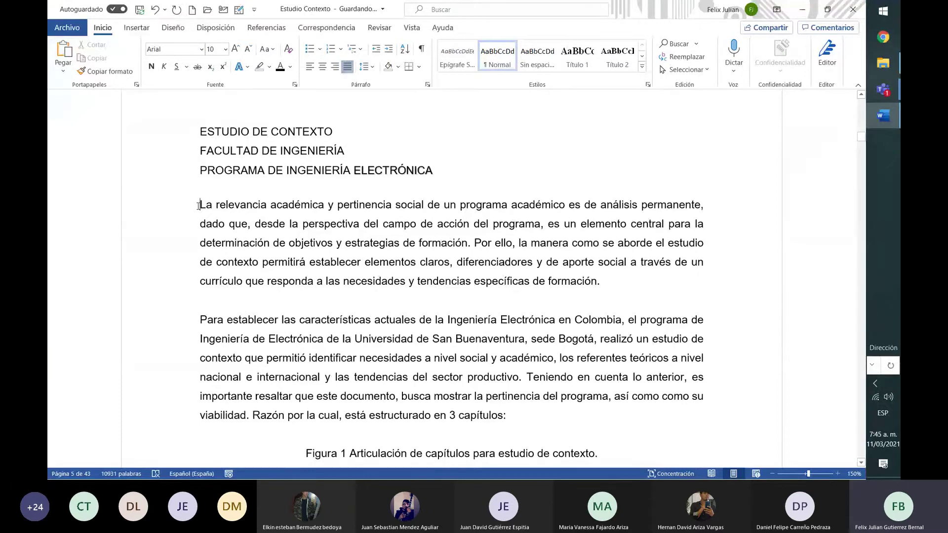
Bullet both body paragraphs, trying the decorative picture and checkmark bullet styles
drag(199, 204, 506, 417)
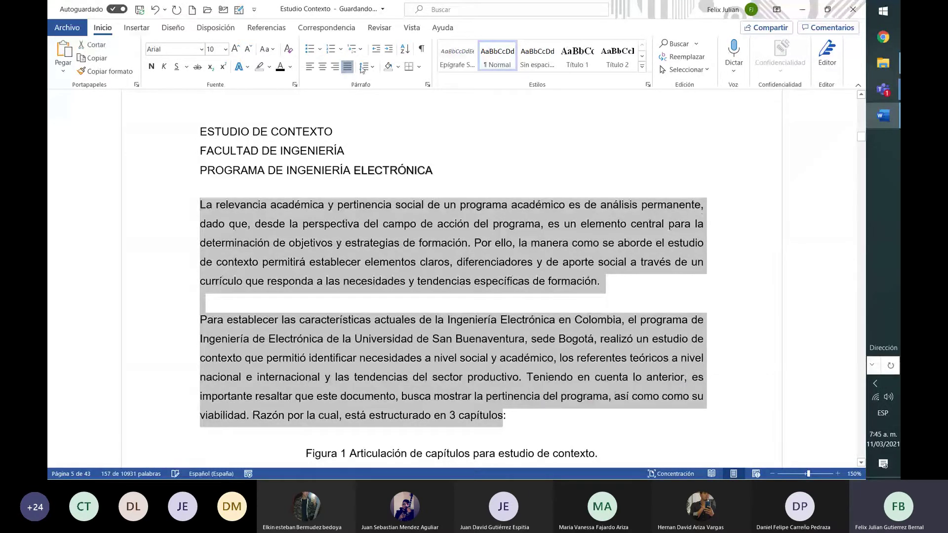
click(310, 49)
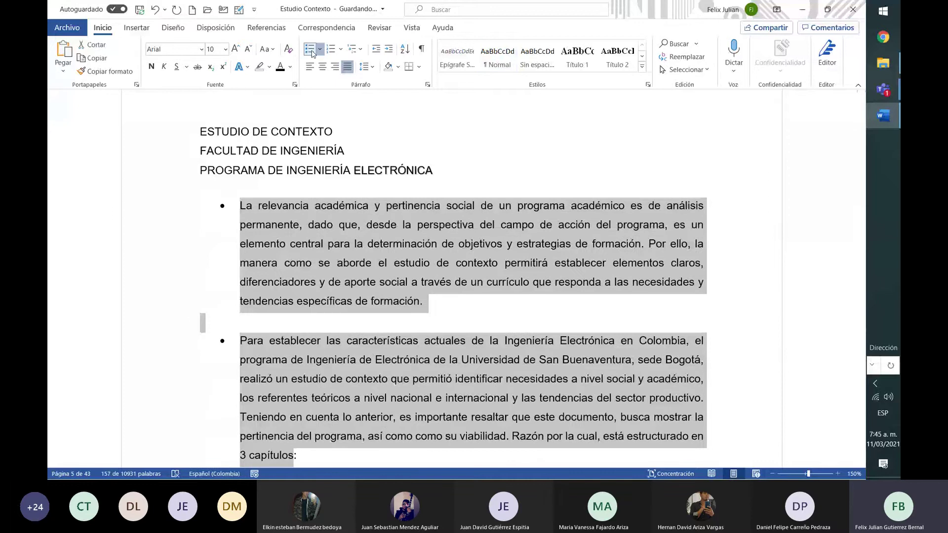
click(427, 305)
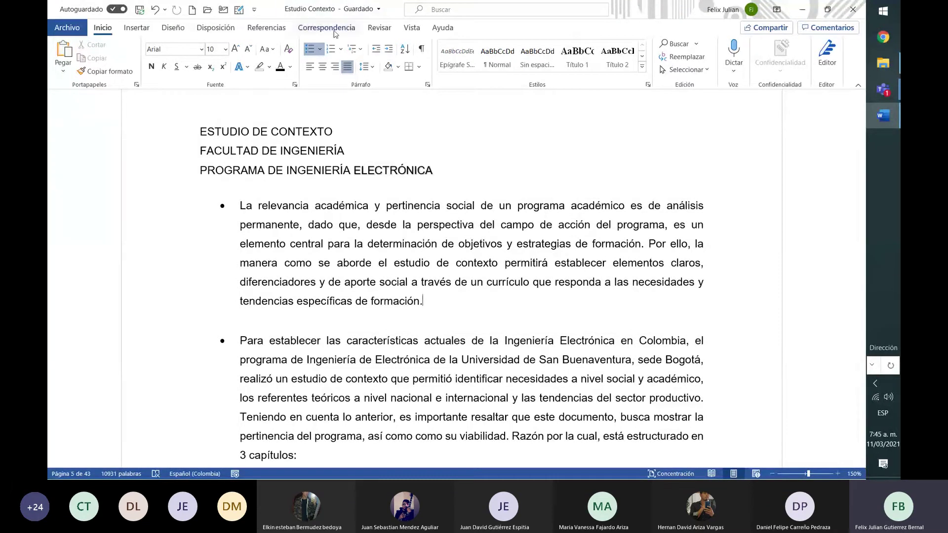
click(320, 49)
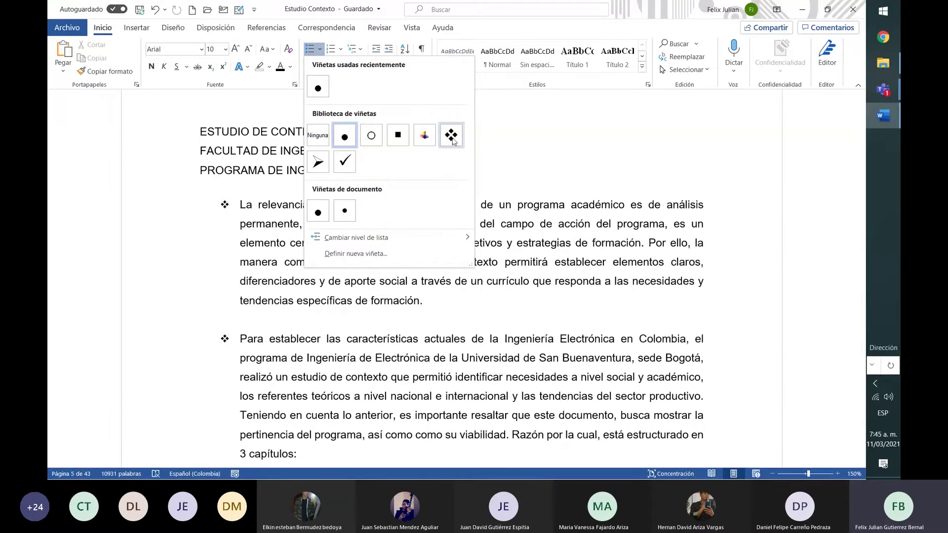
click(425, 135)
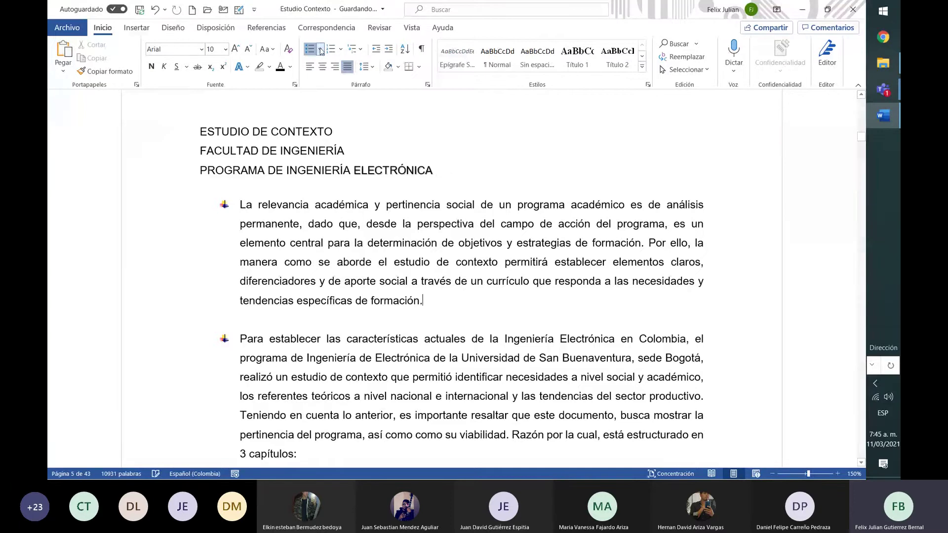
click(320, 49)
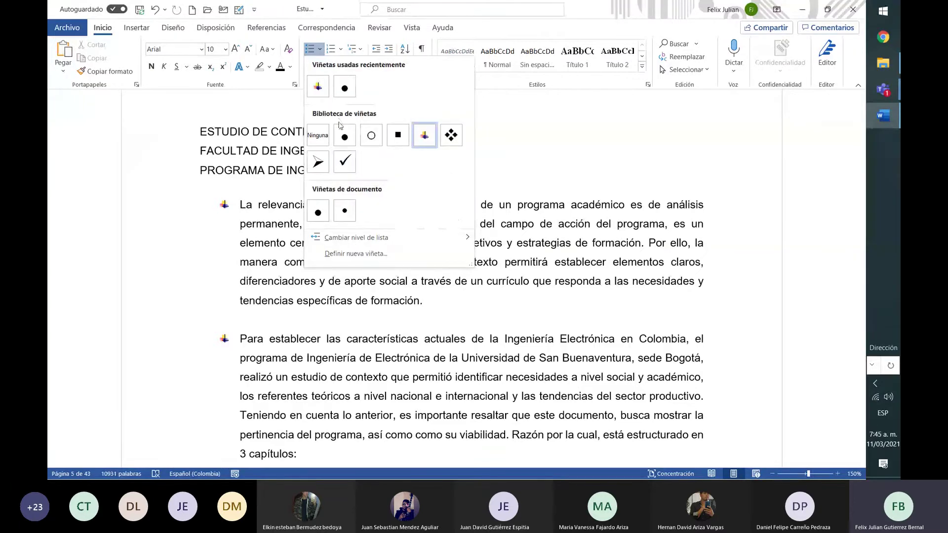
click(346, 161)
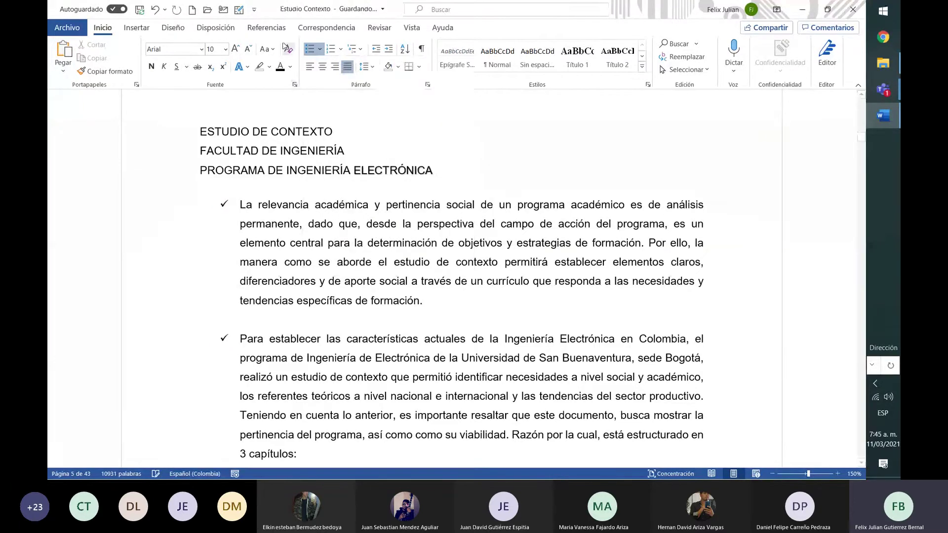
Switch to hollow circle bullets and remove the bullet from the 'La relevancia' paragraph
click(319, 49)
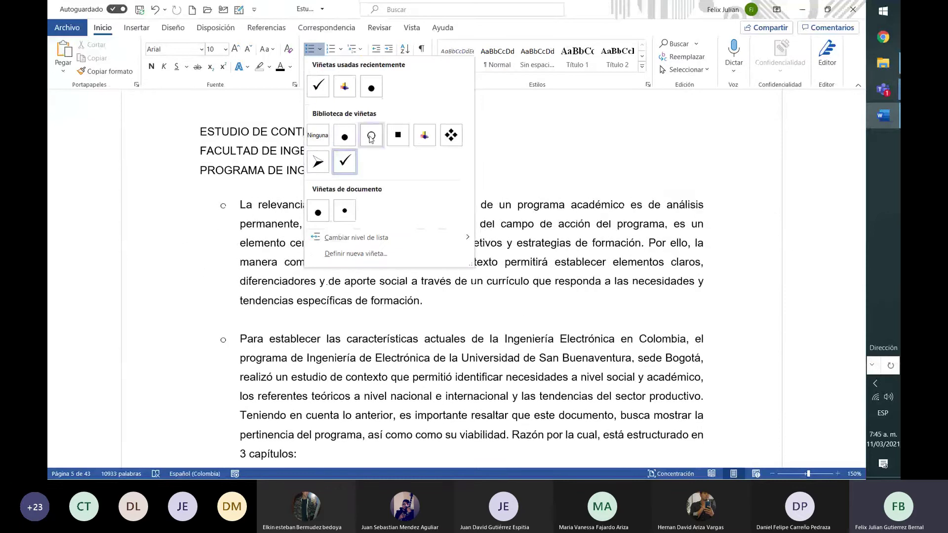
key(Escape)
key(ctrl+z)
click(319, 49)
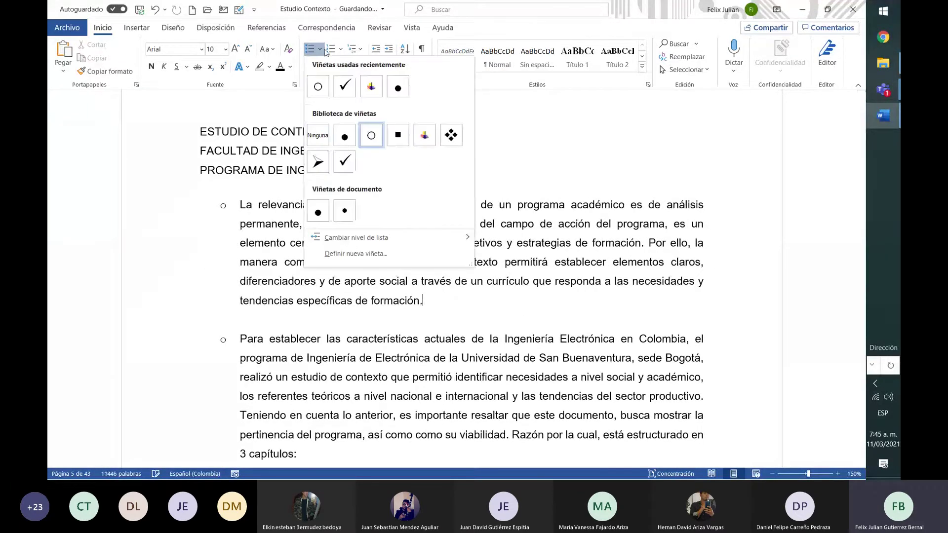
click(324, 144)
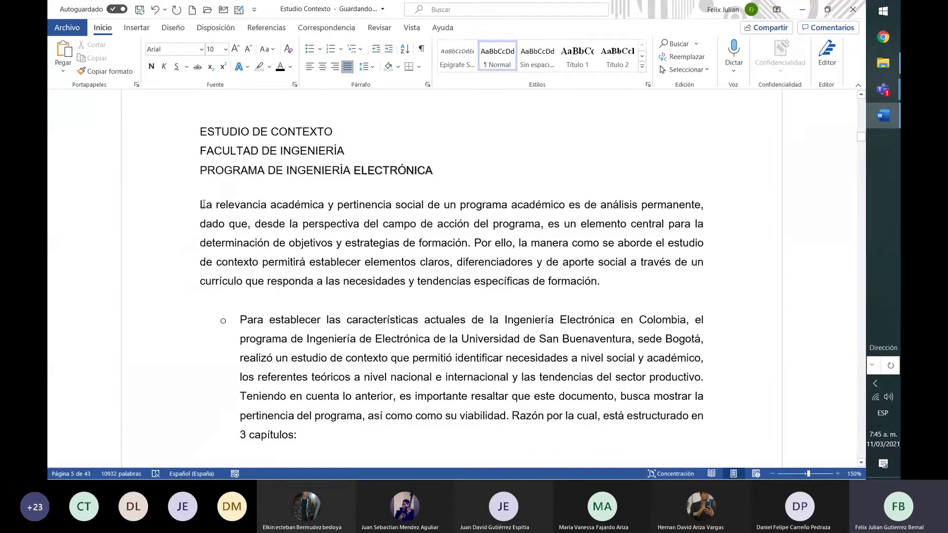
drag(201, 204, 306, 453)
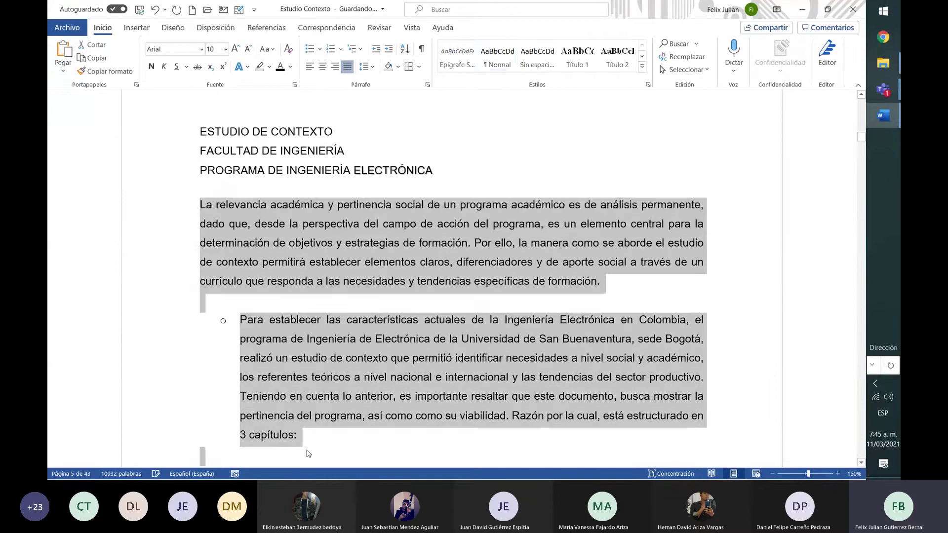
click(306, 452)
click(319, 49)
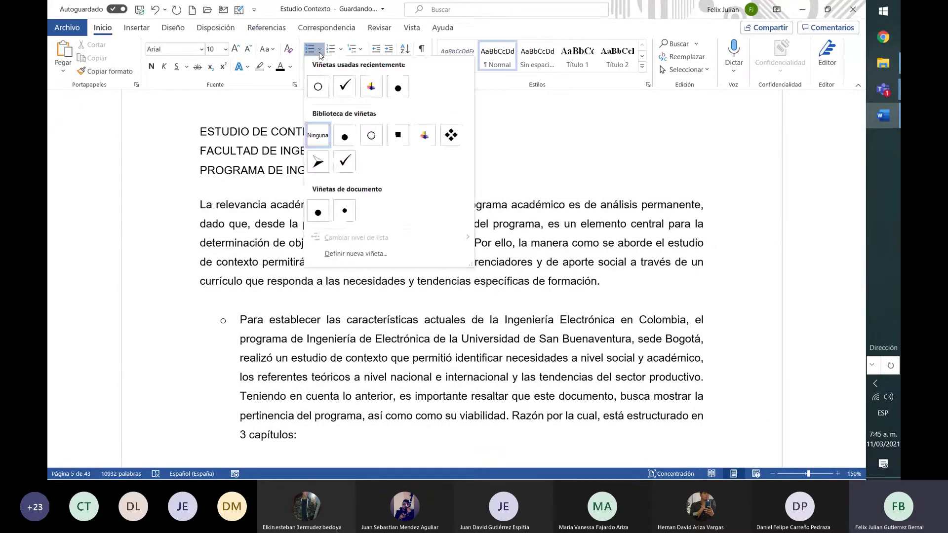
Start a new custom bullet and browse the Symbol picker, keeping the Courier New font
click(360, 254)
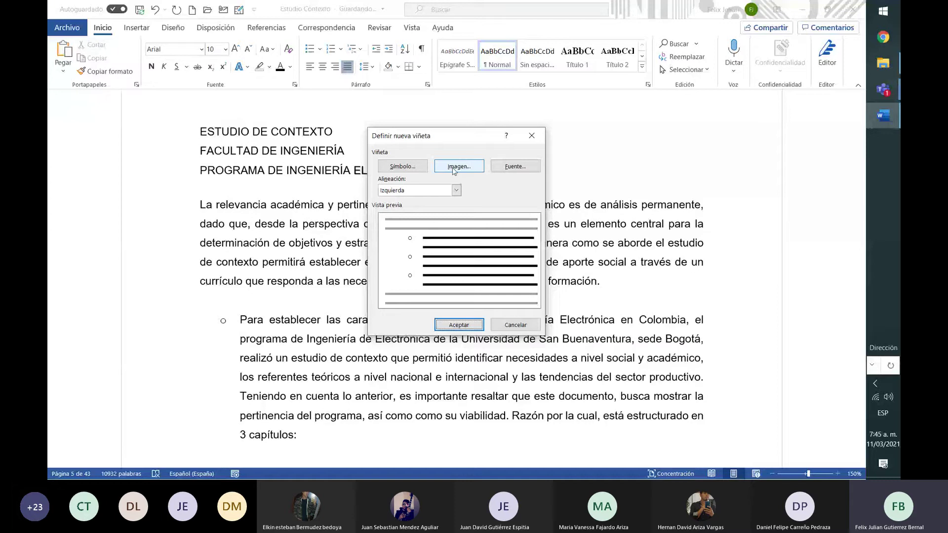
click(409, 168)
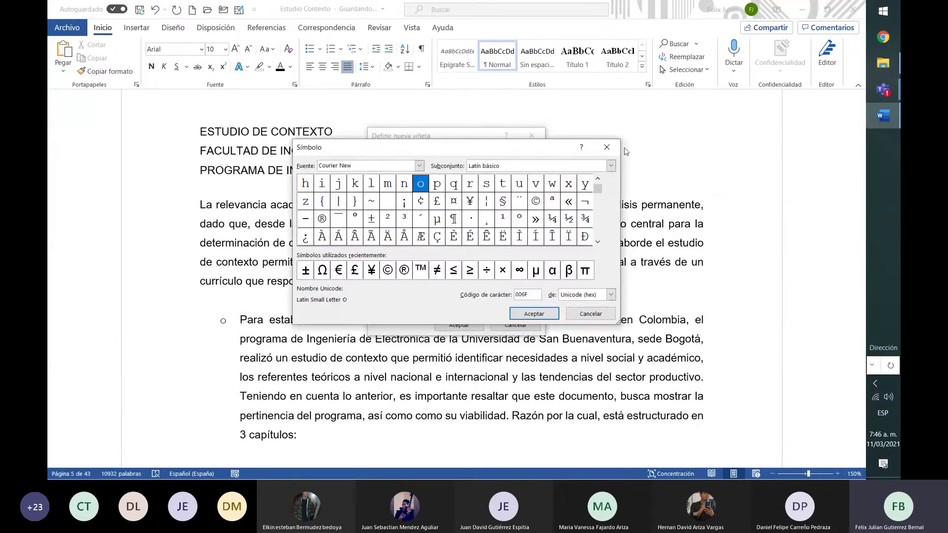
mouse_move(600, 190)
mouse_down()
mouse_move(600, 232)
mouse_move(601, 201)
mouse_up()
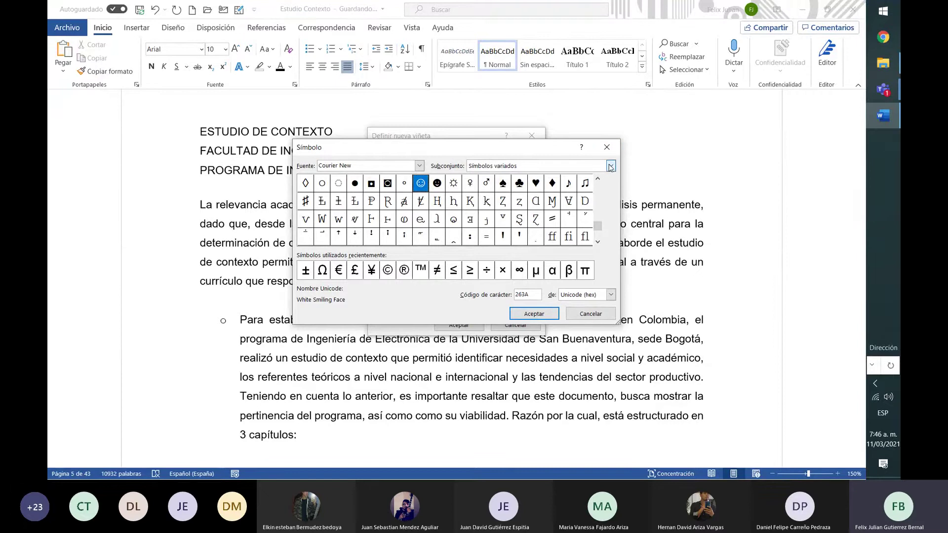
click(611, 166)
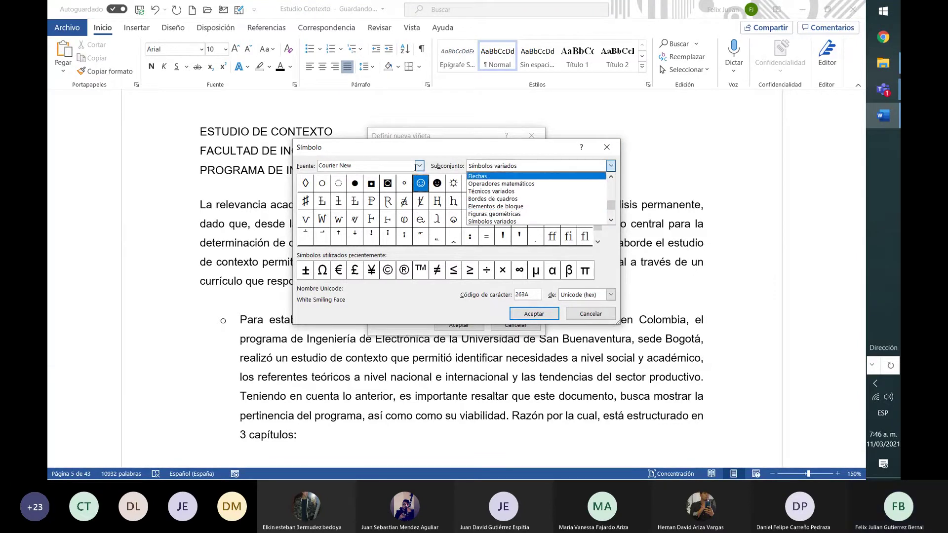
click(416, 167)
click(420, 166)
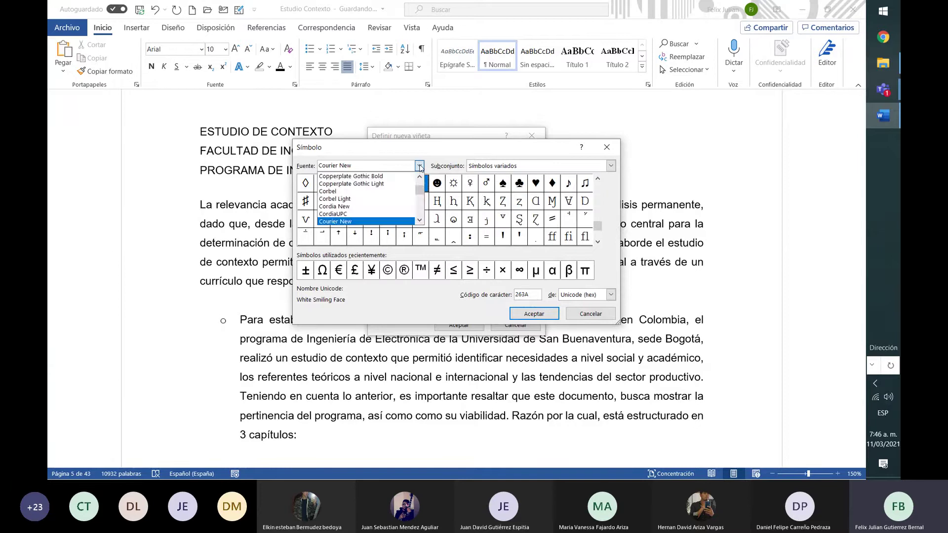
click(420, 166)
Choose the Greek alpha α as the symbol and apply it as the new bullet
scroll(602, 197, up, 5)
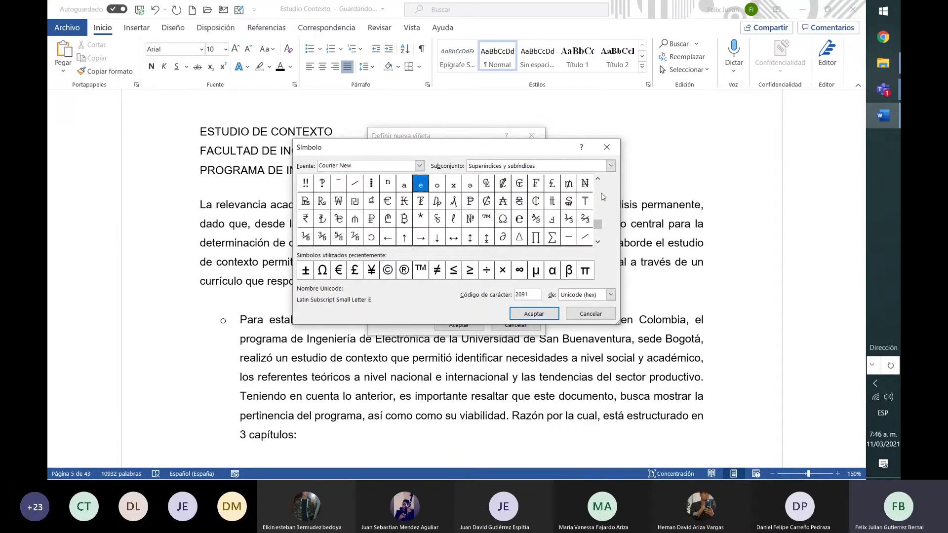
scroll(603, 197, up, 5)
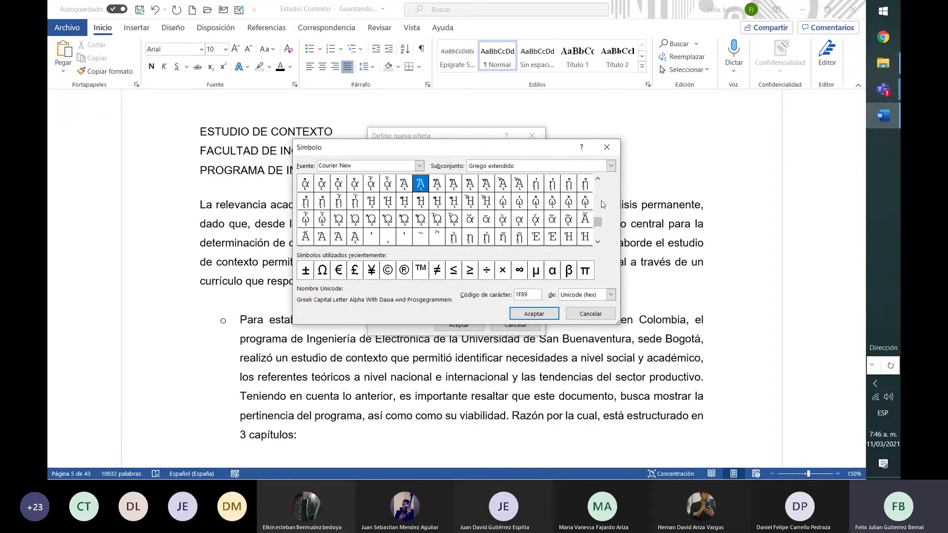
drag(597, 226, 598, 233)
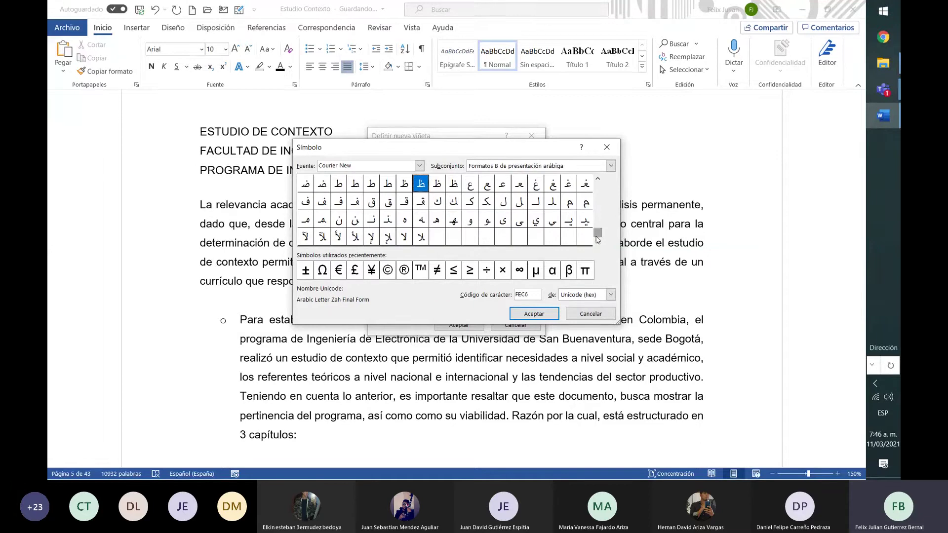
click(553, 271)
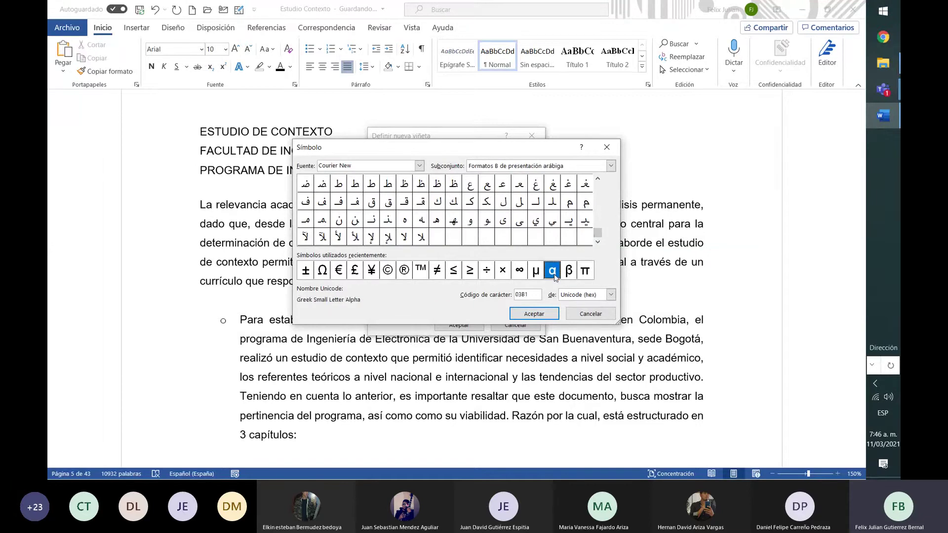
click(542, 314)
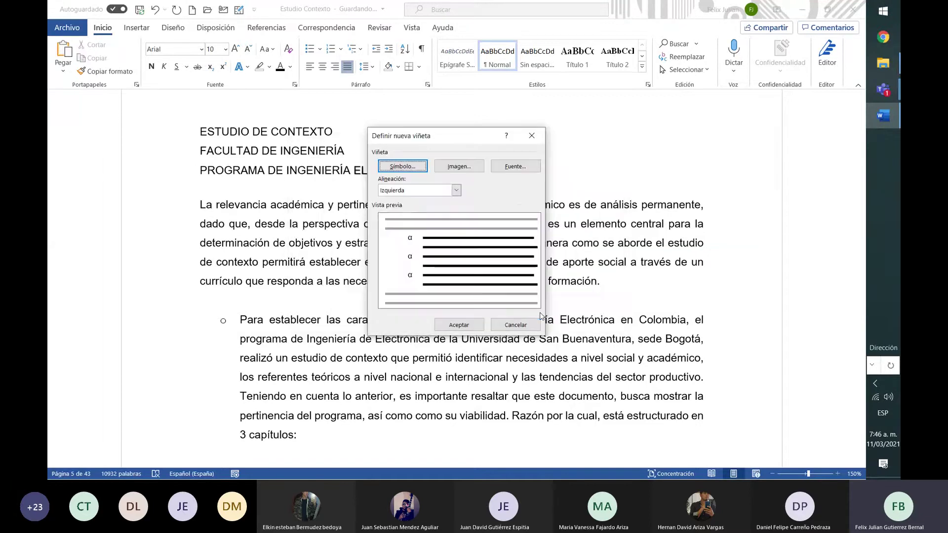
click(450, 324)
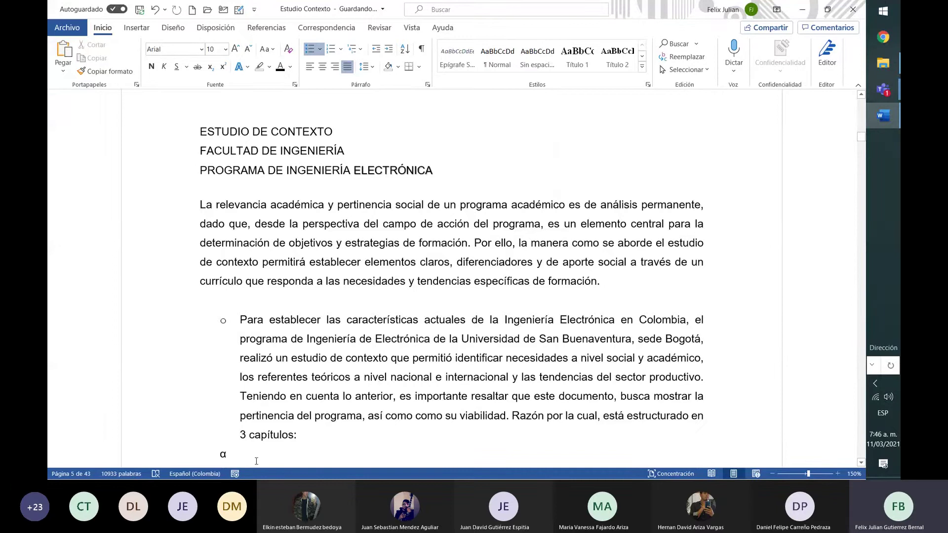
Remove bullets from the introduction, the empty α line and the 'Para establecer' paragraph
drag(256, 461, 200, 204)
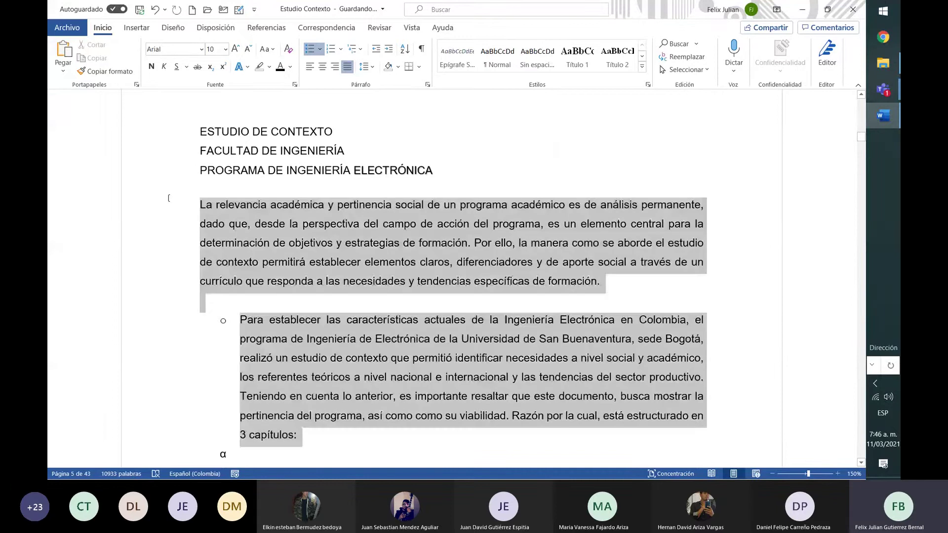
click(319, 48)
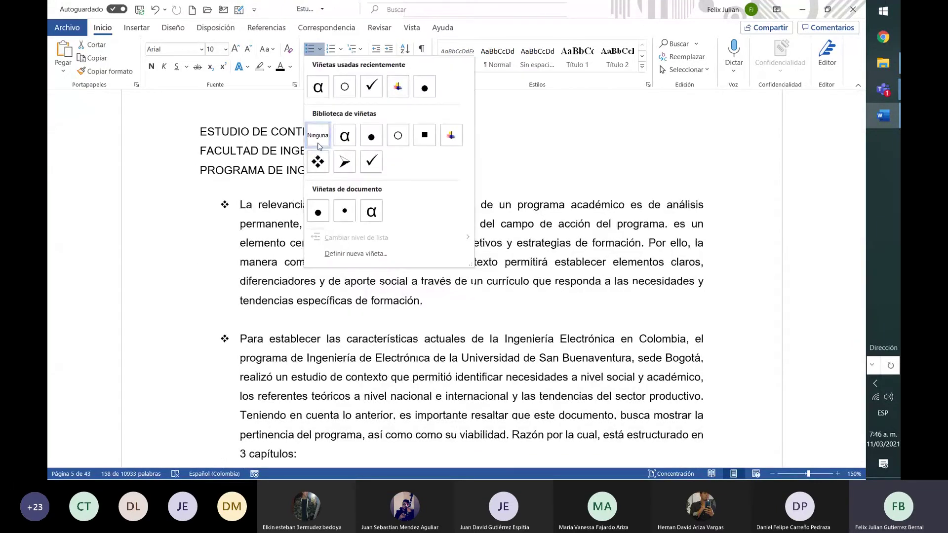
click(318, 143)
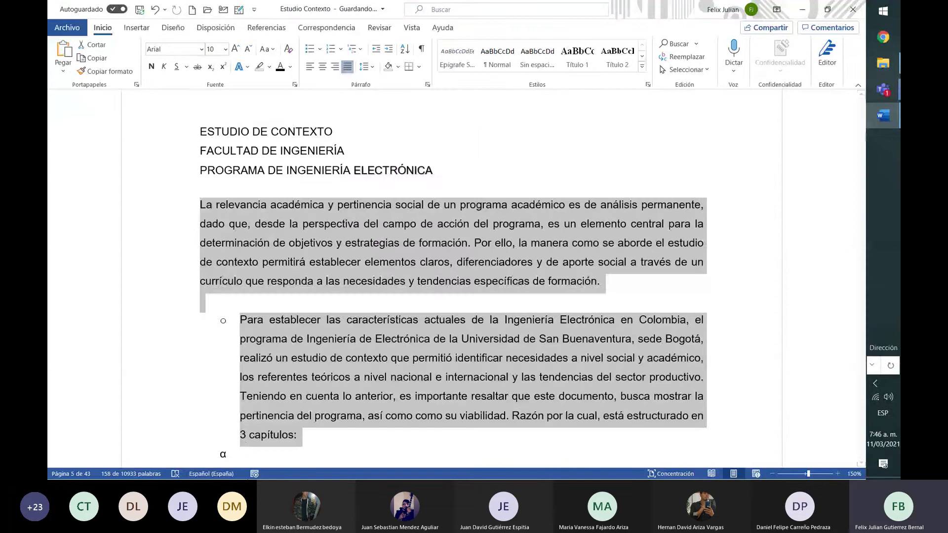
click(240, 158)
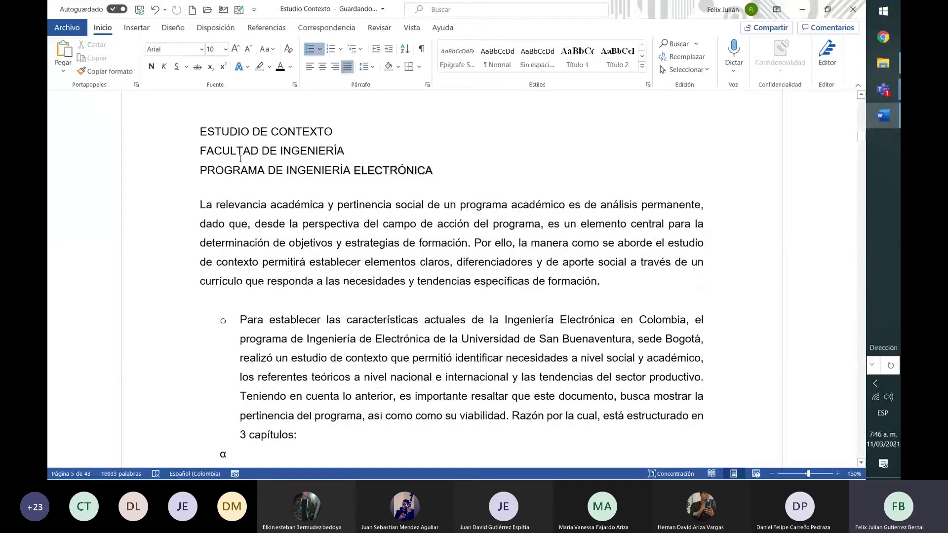
click(308, 51)
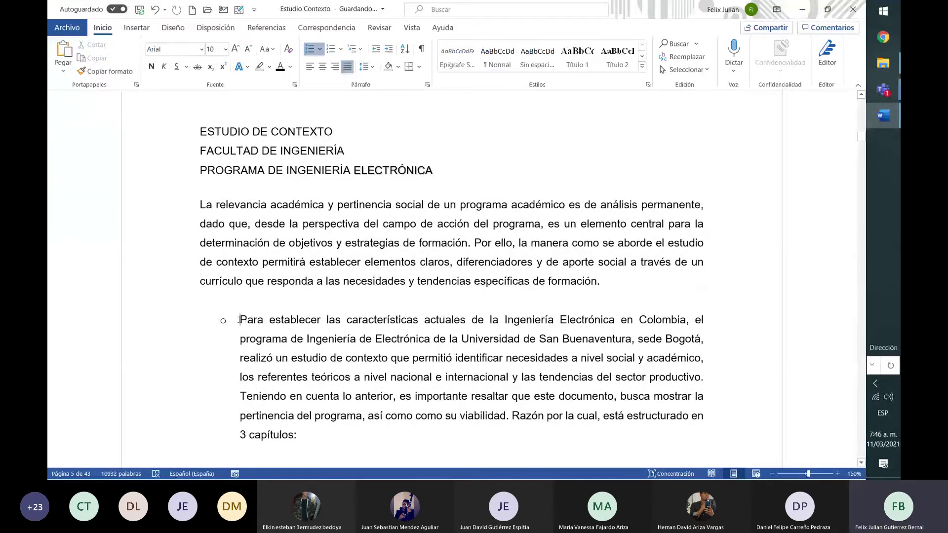
click(313, 47)
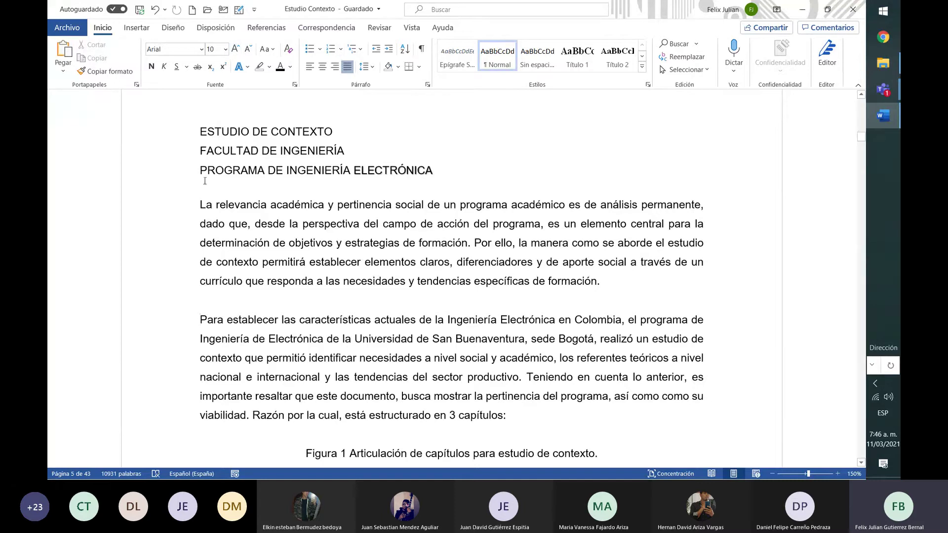
click(199, 204)
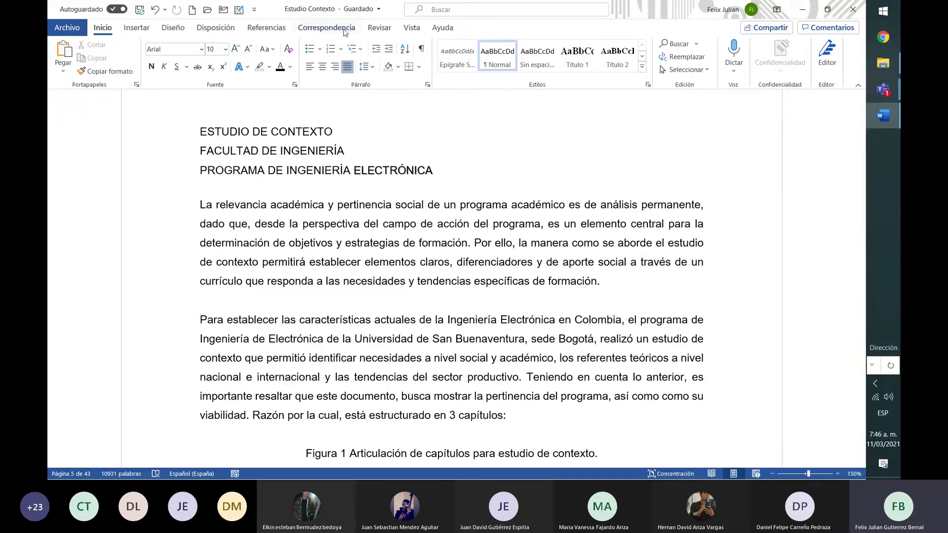
Type '1.' on the empty line above 'La relevancia' so Word auto-numbers it
click(340, 49)
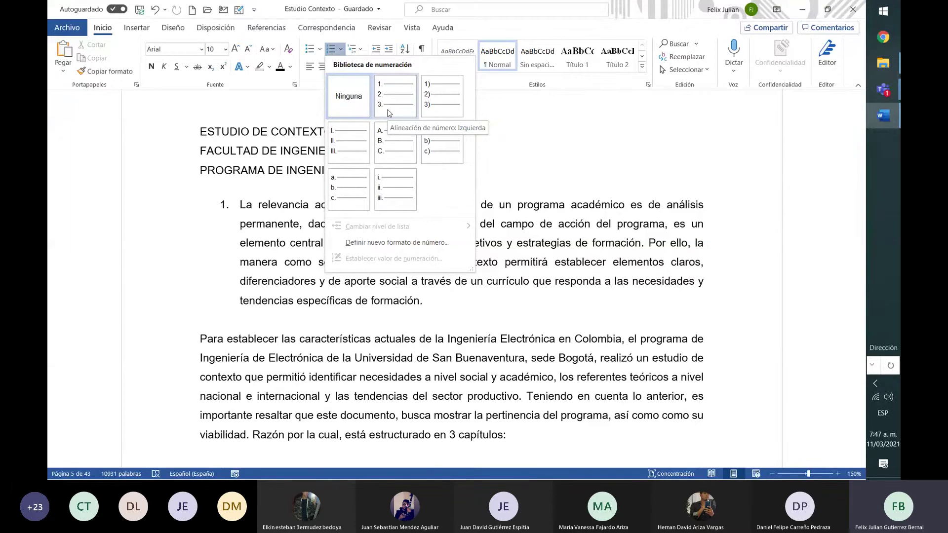
click(245, 198)
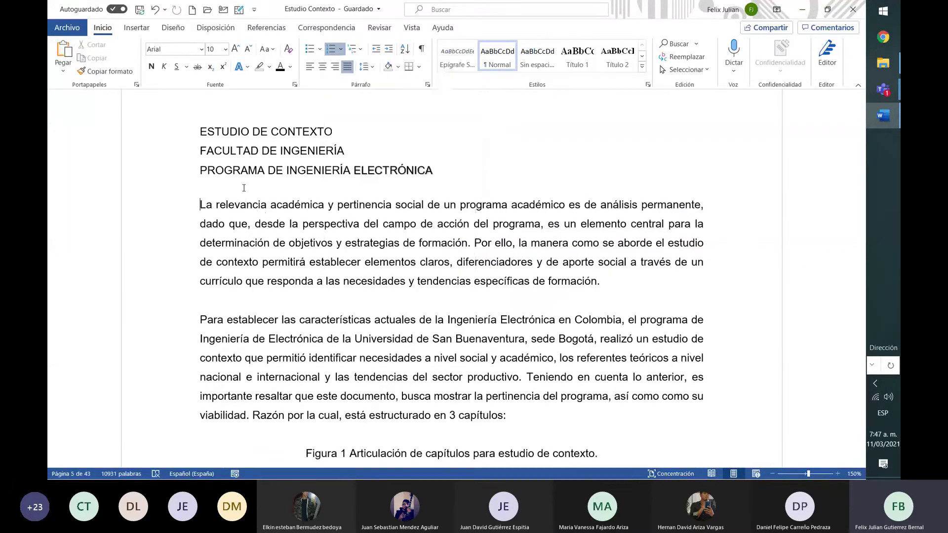
click(244, 188)
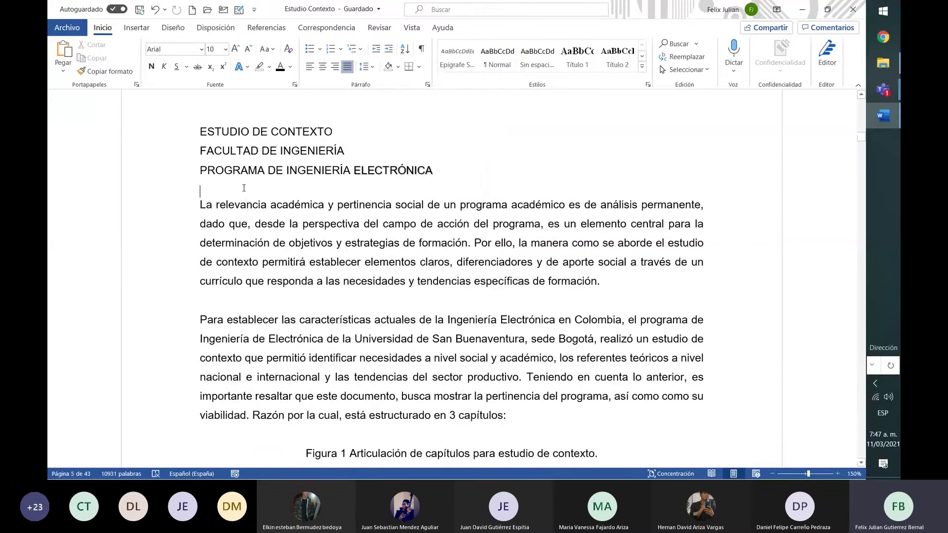
text(1.)
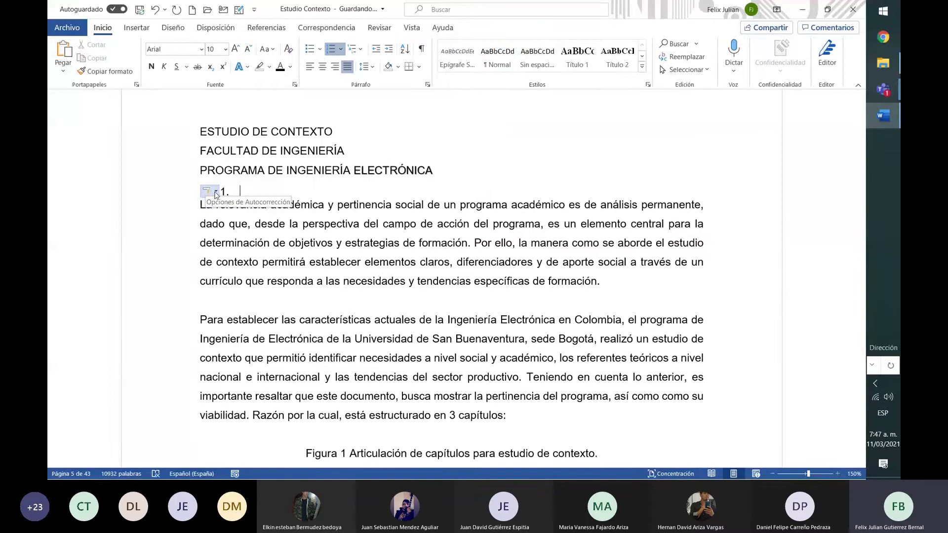
Remove the automatic 1. numbering and delete the trial '1.hh' and '2.' lines
click(216, 193)
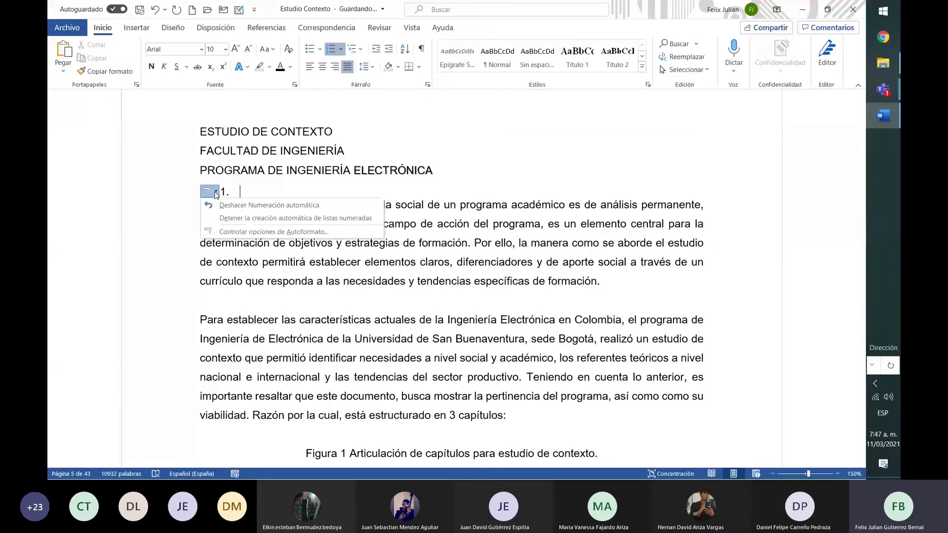
click(265, 172)
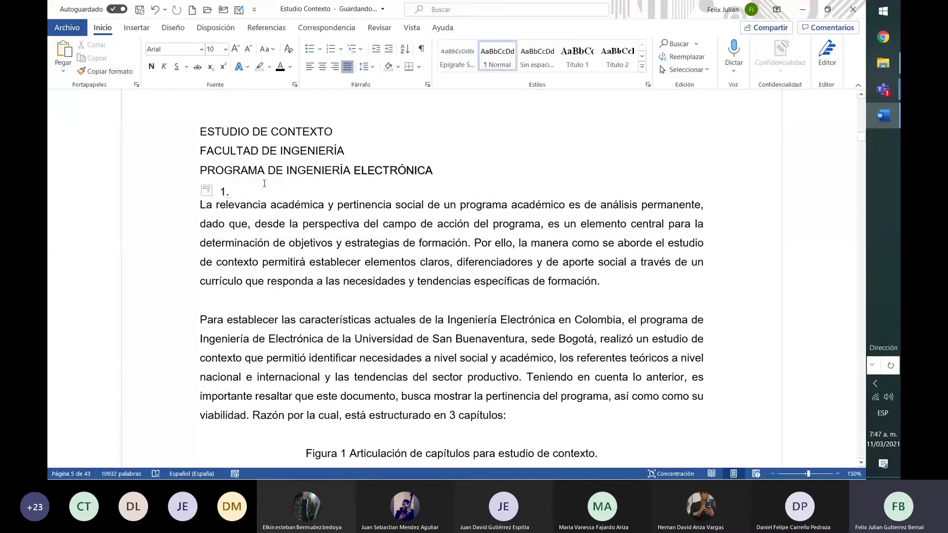
click(260, 196)
key(BackSpace)
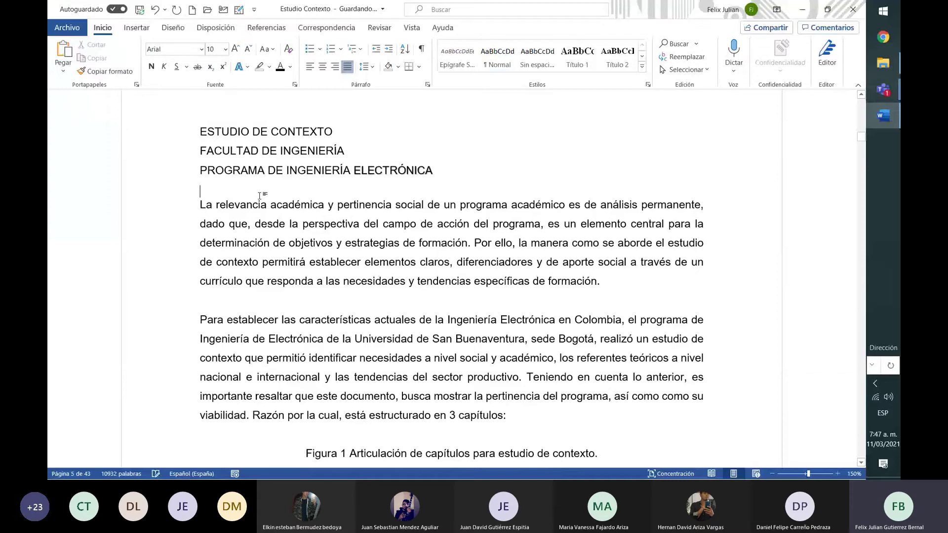
text(1.hh)
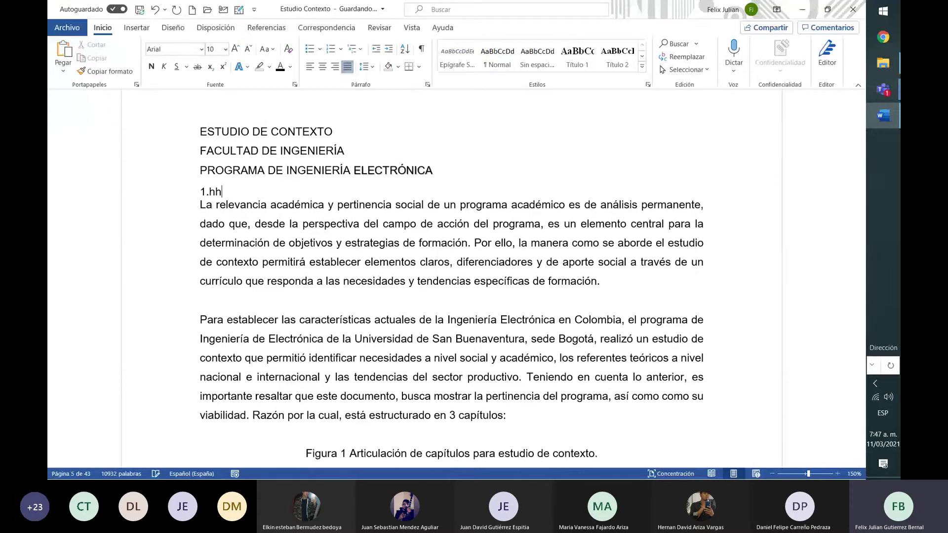
key(Return)
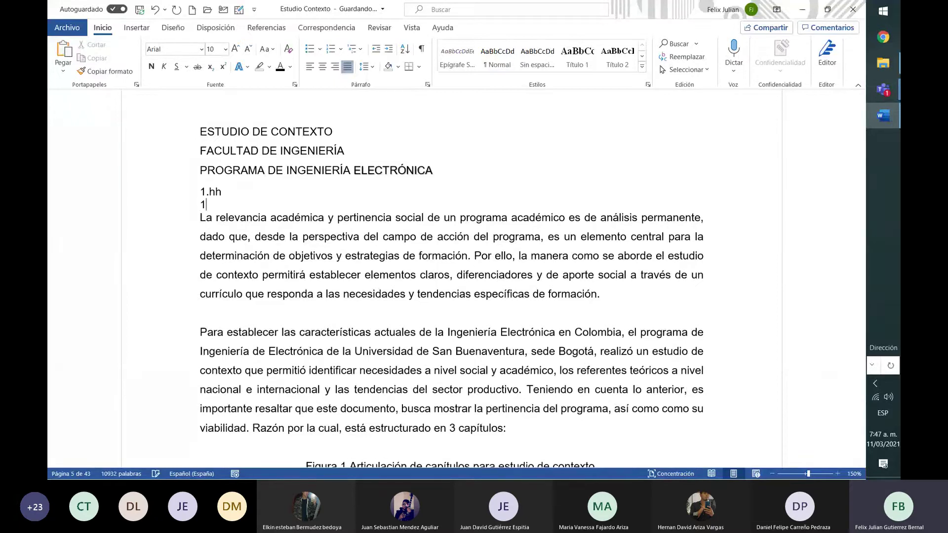
key(BackSpace)
key(Return)
text(2.)
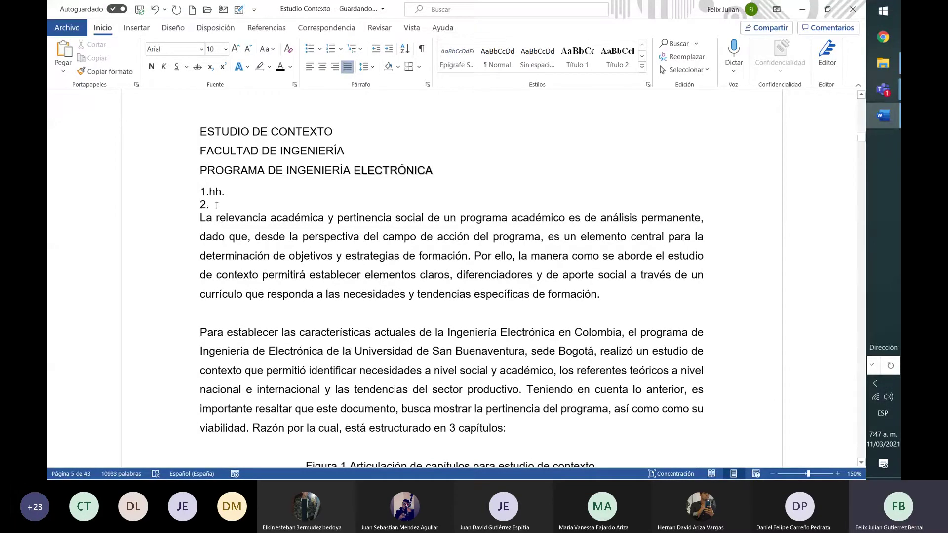
drag(217, 205, 201, 193)
key(BackSpace)
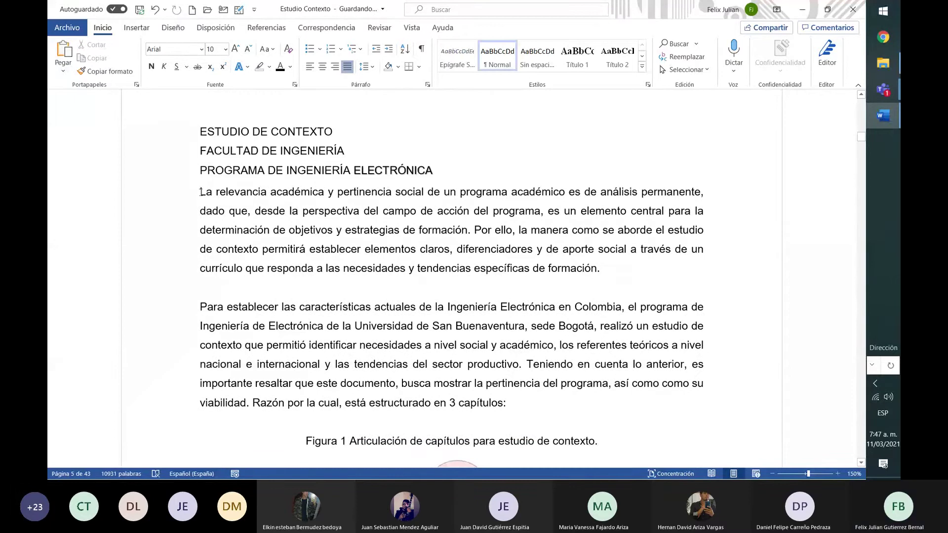
Test a '1. ff' numbered item above 'La relevancia', then delete it
text(1.)
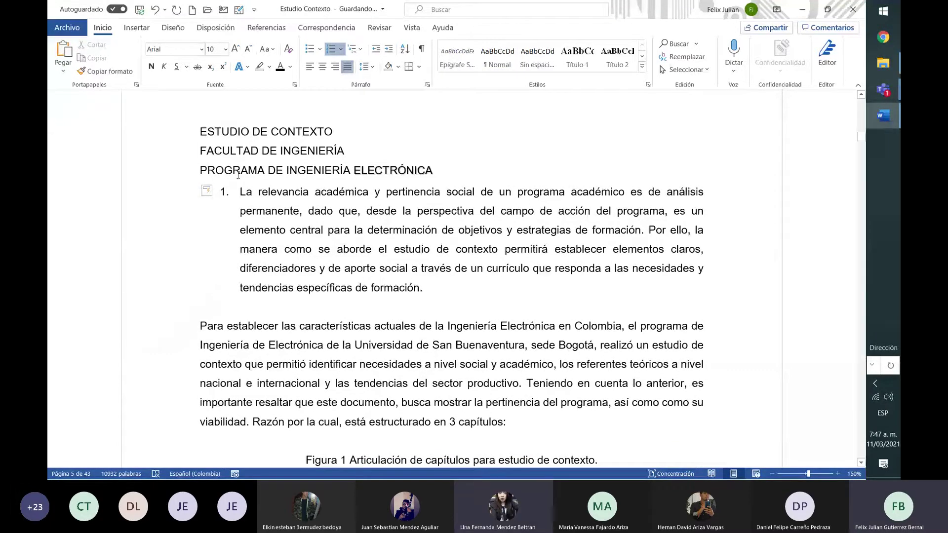
key(BackSpace)
key(BackSpace)
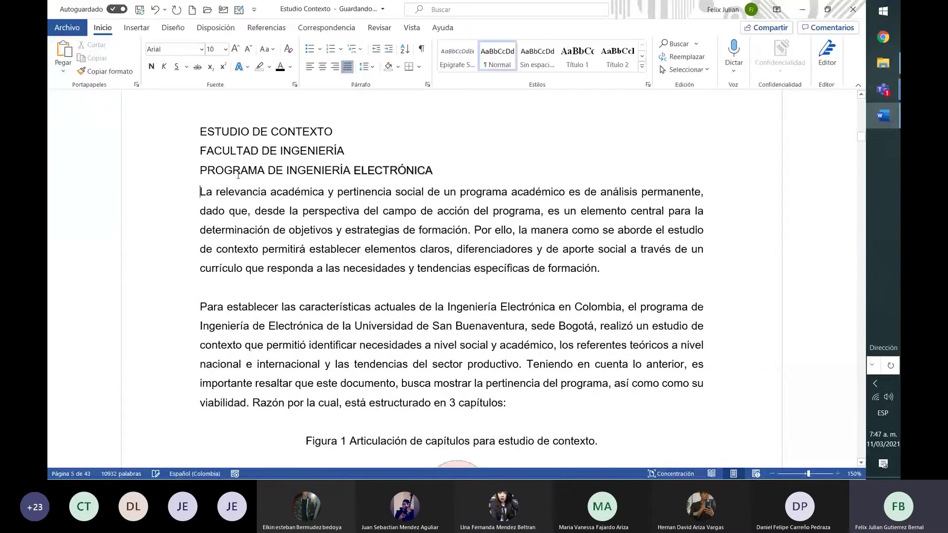
key(Return)
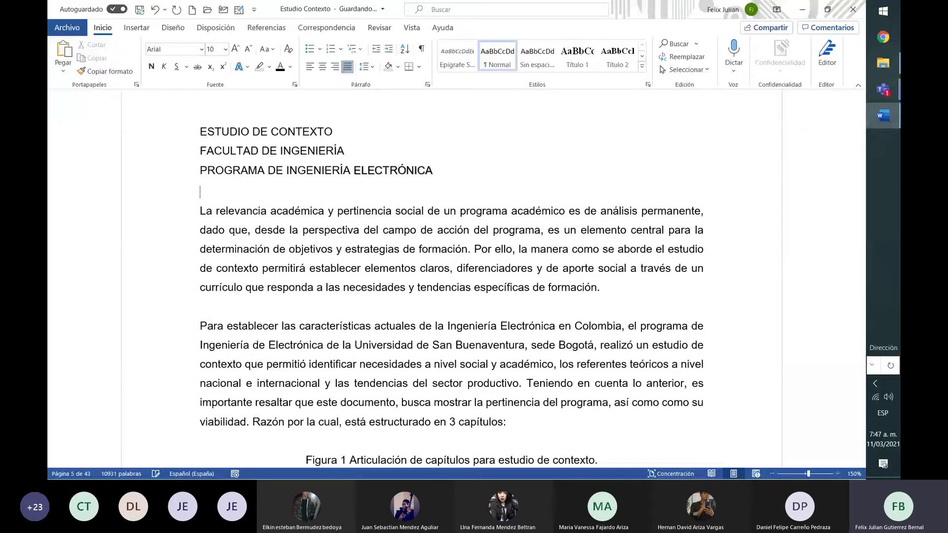
text(1. ff)
key(Return)
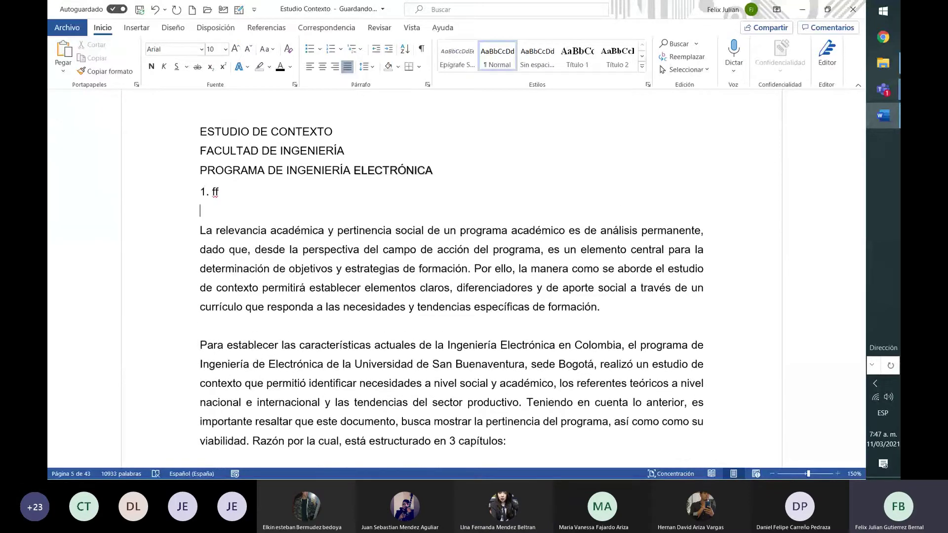
key(BackSpace)
key(BackSpace)
key(BackSpace)
key(BackSpace)
key(BackSpace)
key(BackSpace)
key(BackSpace)
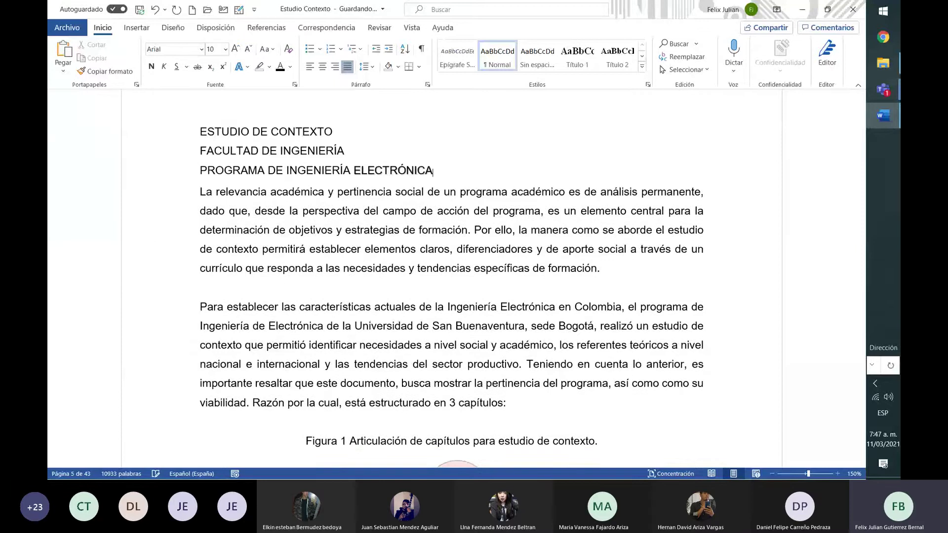
Try a '1. jj' item under the PROGRAMA heading and remove it, leaving a plain empty line
key(Return)
text(1.)
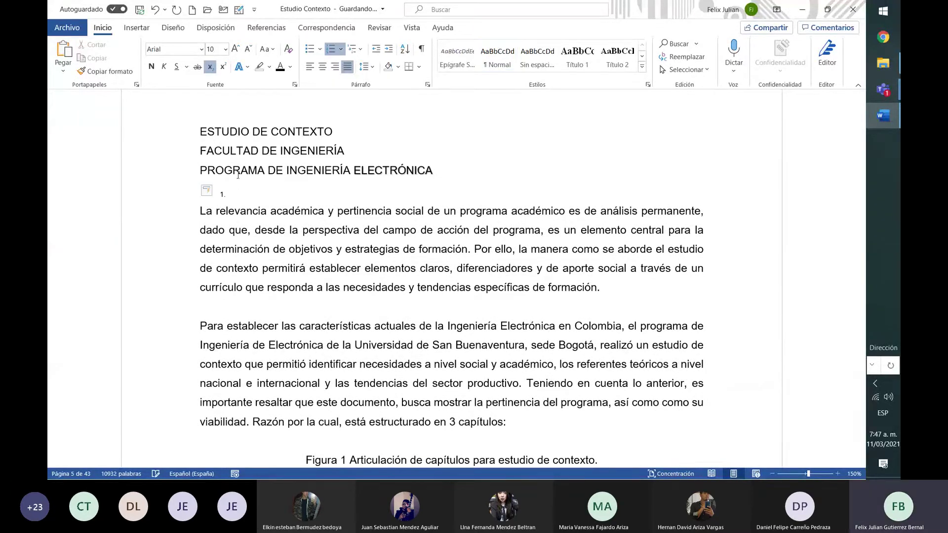
text( jj)
key(Return)
key(Return)
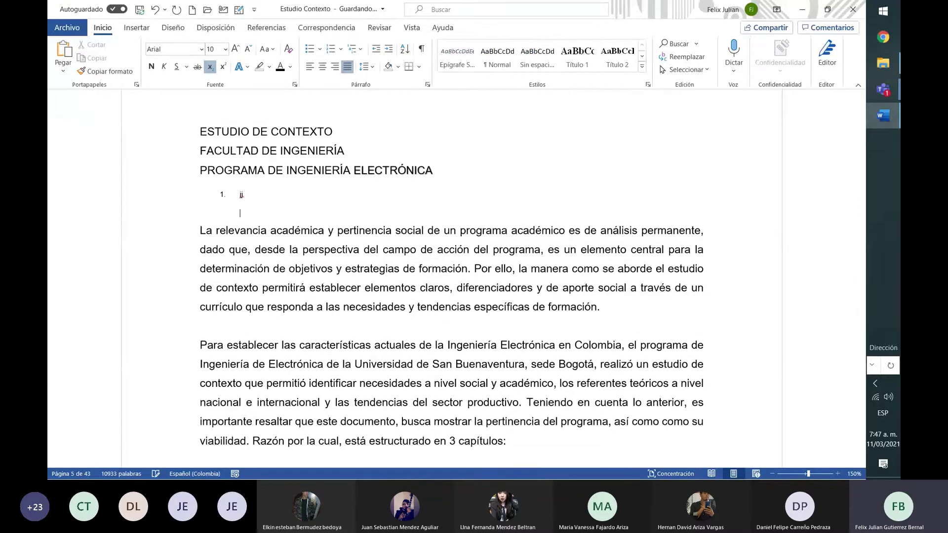
key(BackSpace)
key(BackSpace)
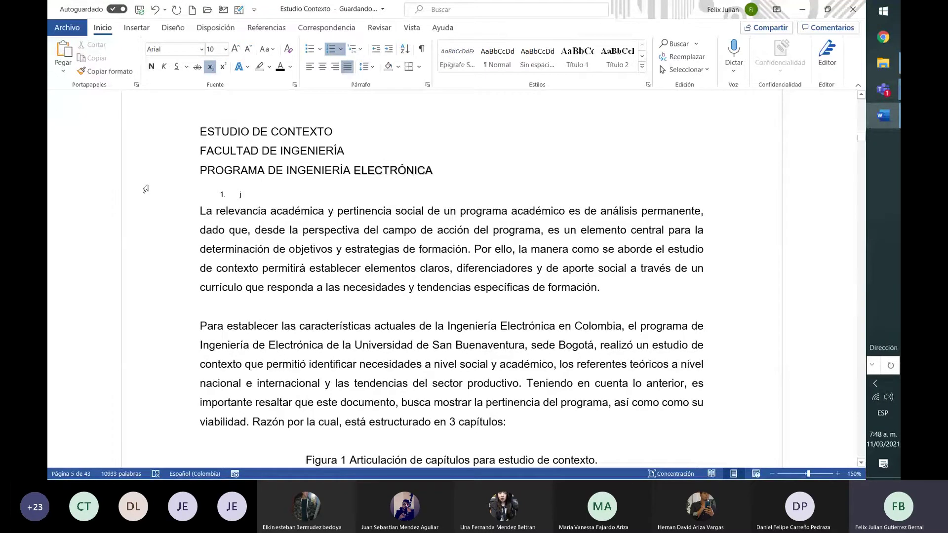
key(BackSpace)
key(BackSpace)
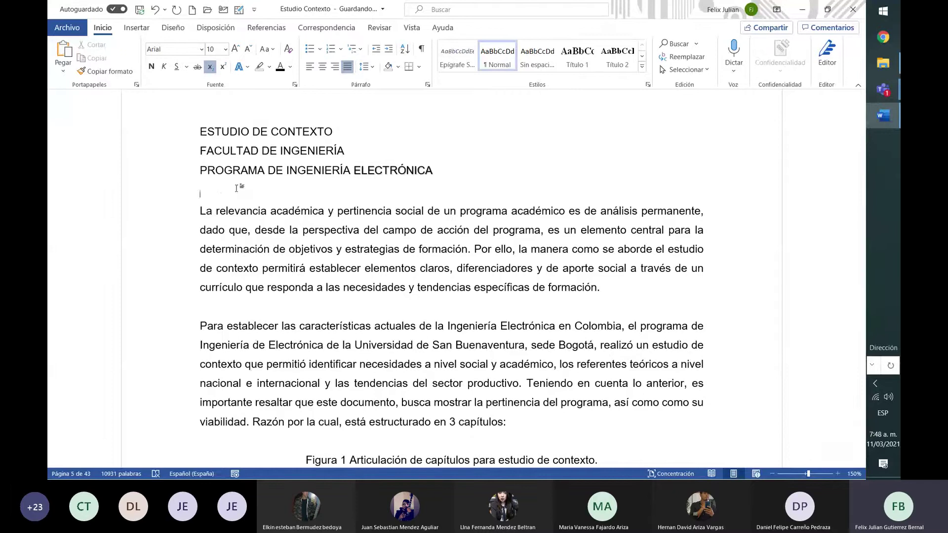
click(341, 49)
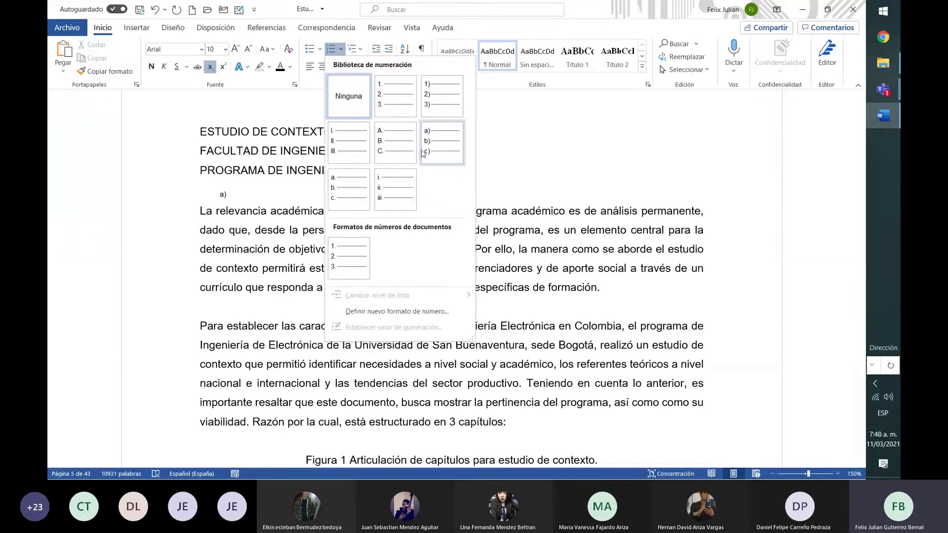
click(361, 49)
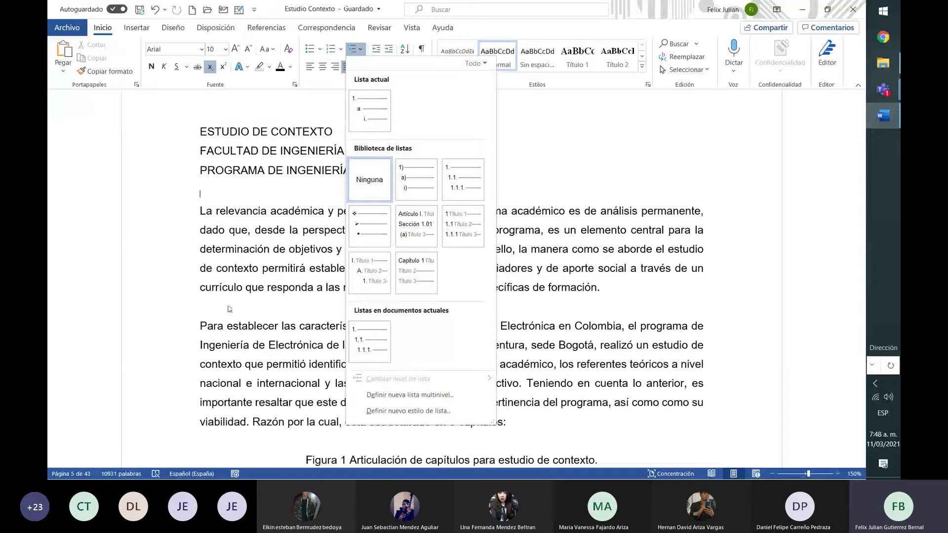
click(204, 211)
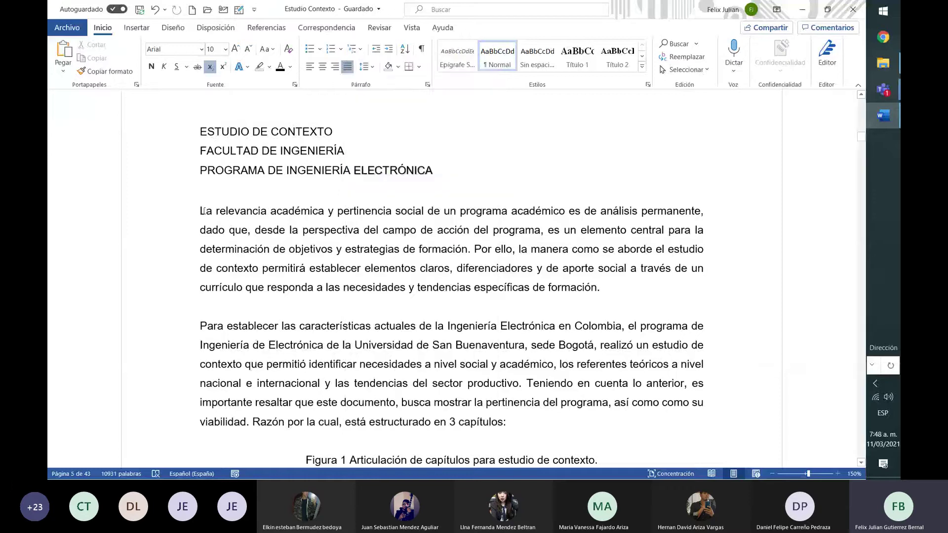
click(362, 52)
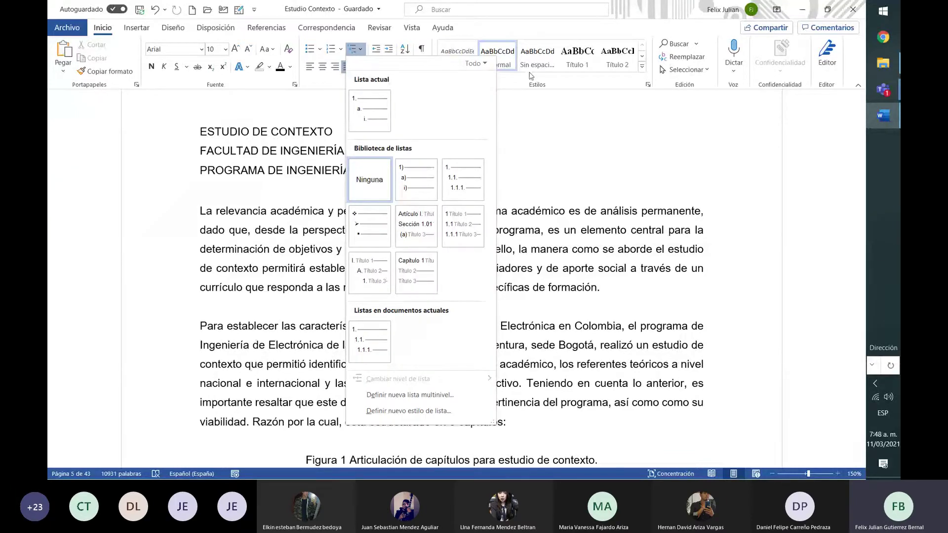
click(533, 147)
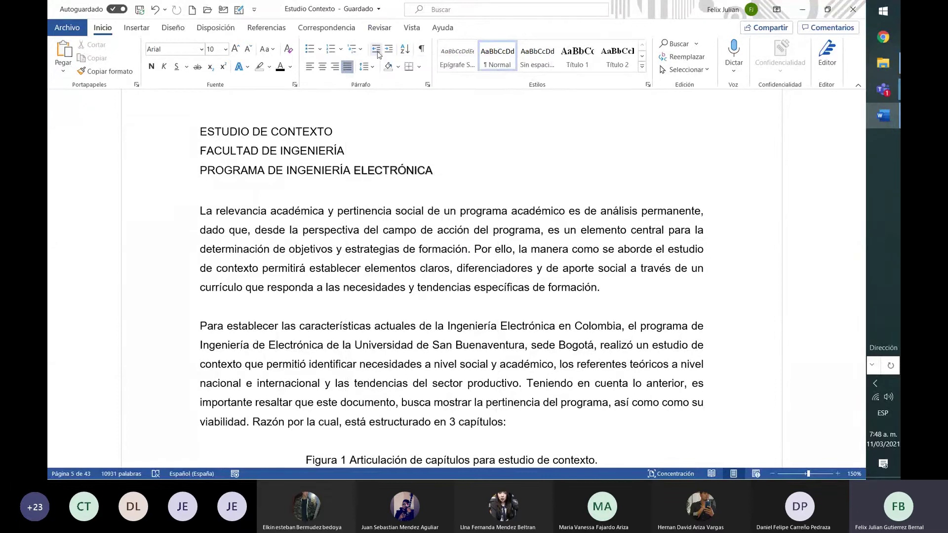
click(199, 213)
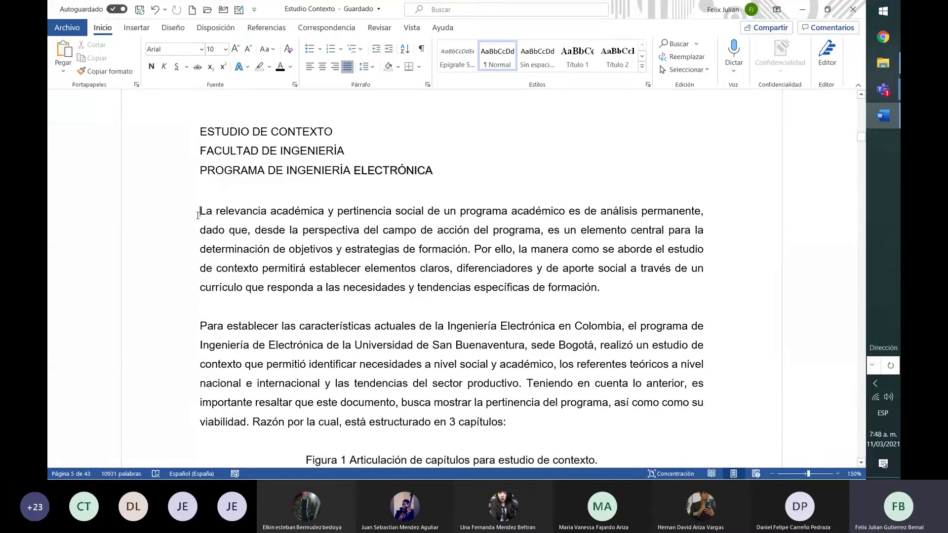
click(389, 48)
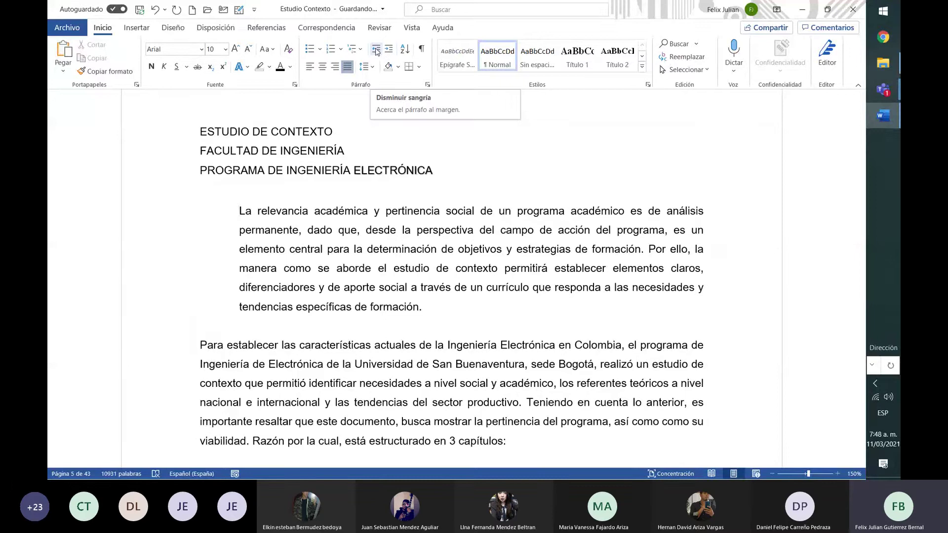
click(375, 51)
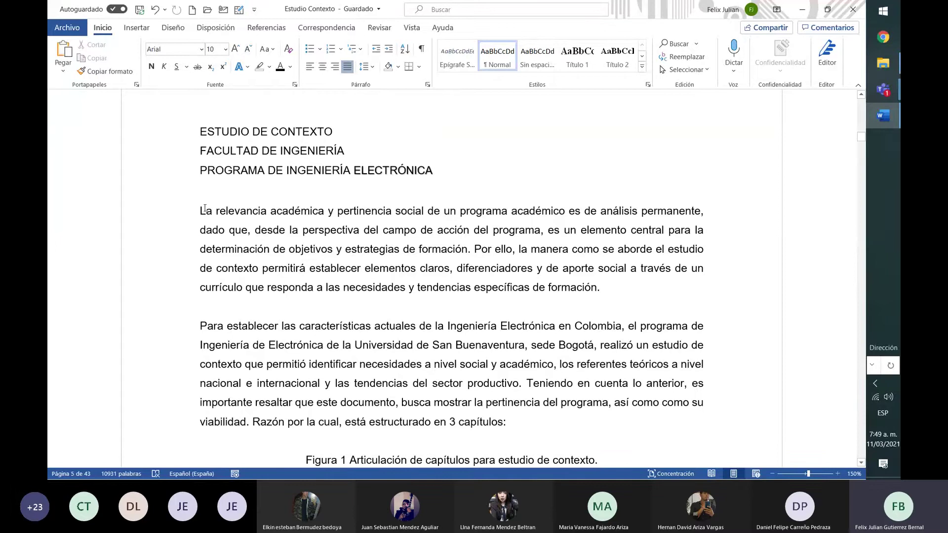
Try left, centre and right alignment on the first body paragraph, finishing justified
drag(204, 208, 610, 307)
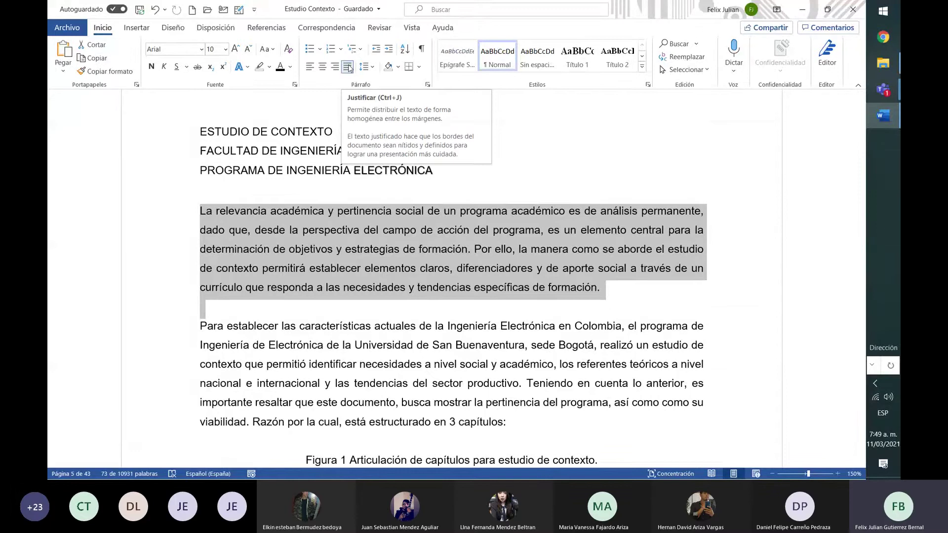
click(309, 72)
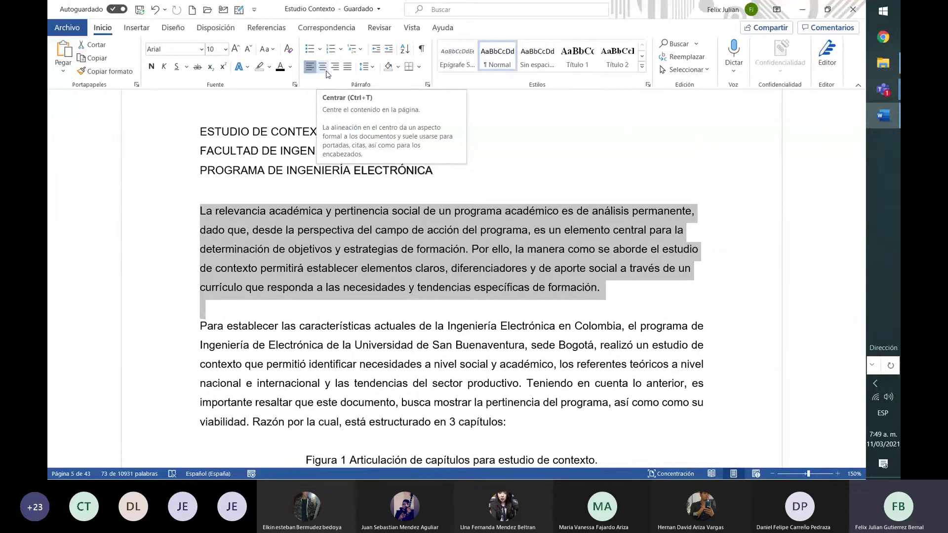
click(326, 74)
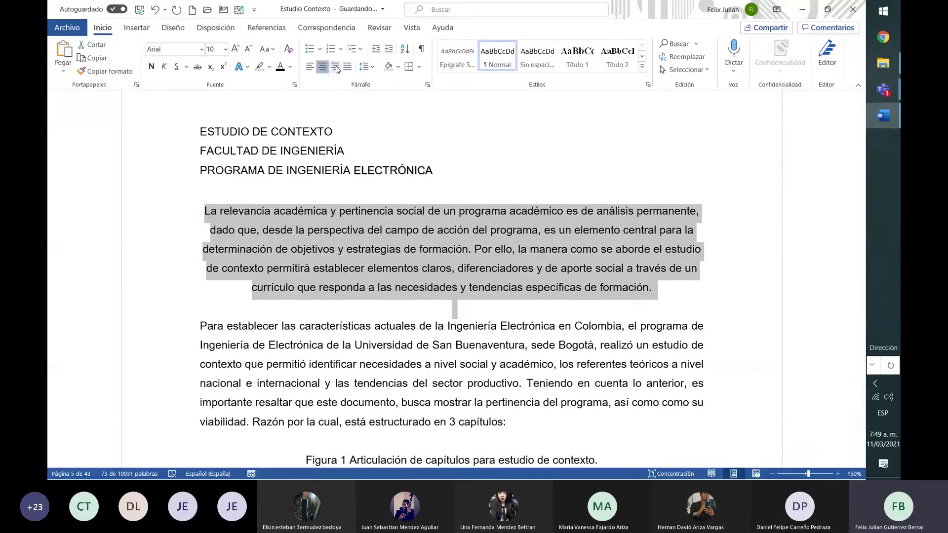
click(336, 67)
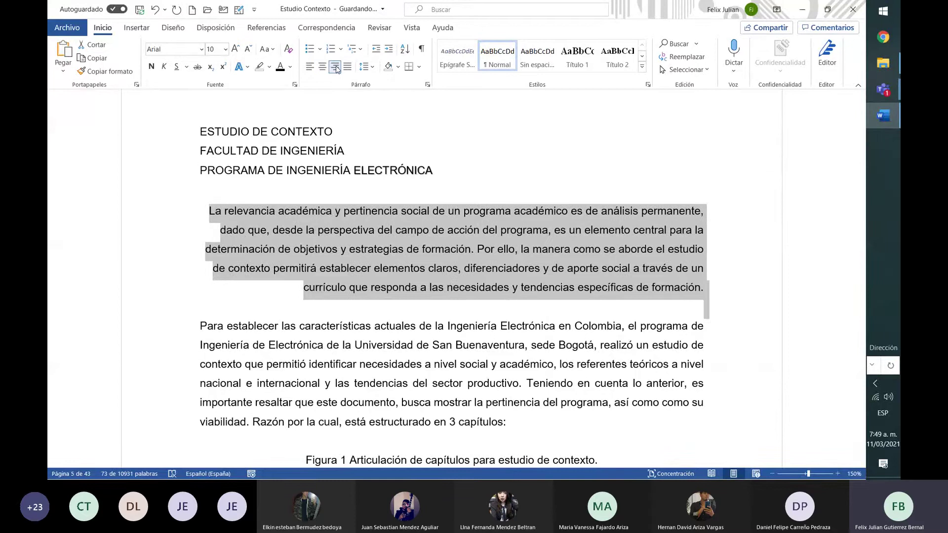
click(347, 68)
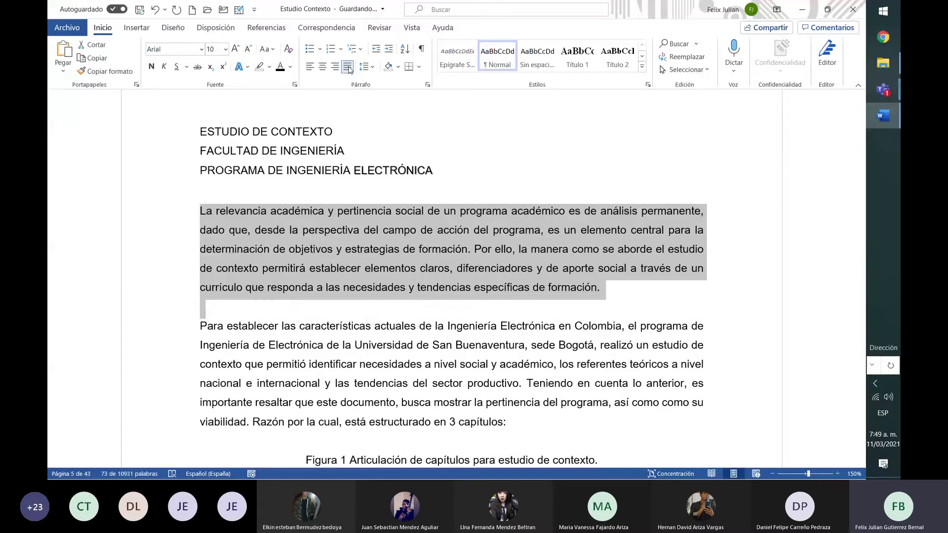
click(374, 68)
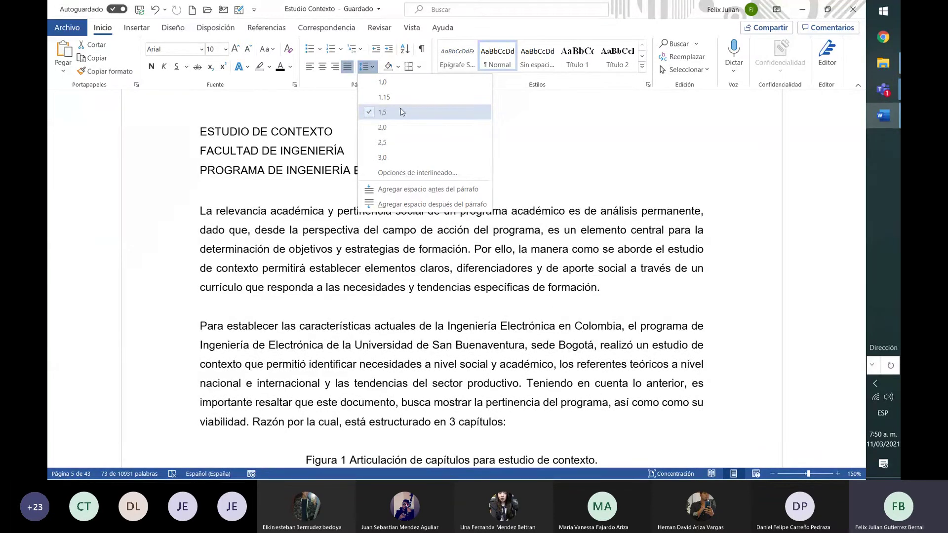
Set the first paragraph to 1,5 line spacing with Sin color shading and no borders
click(401, 112)
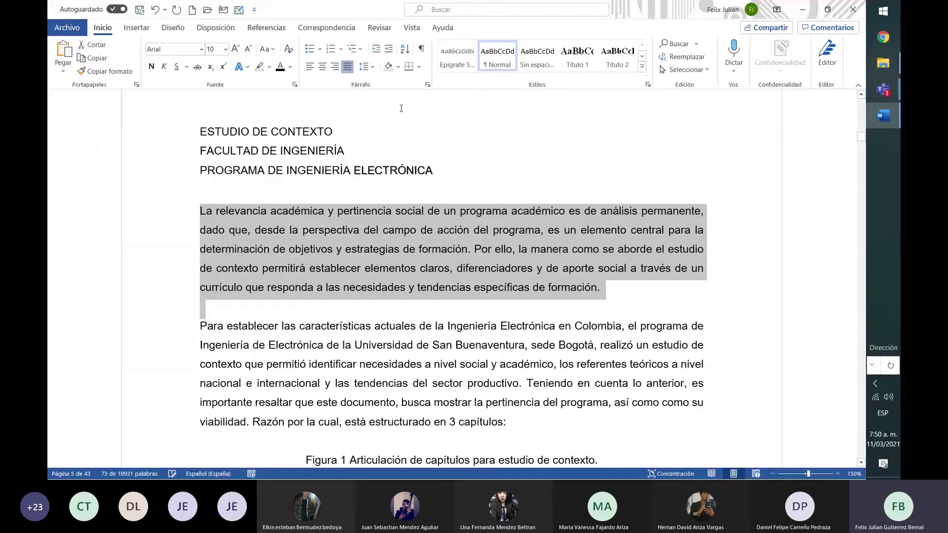
click(399, 67)
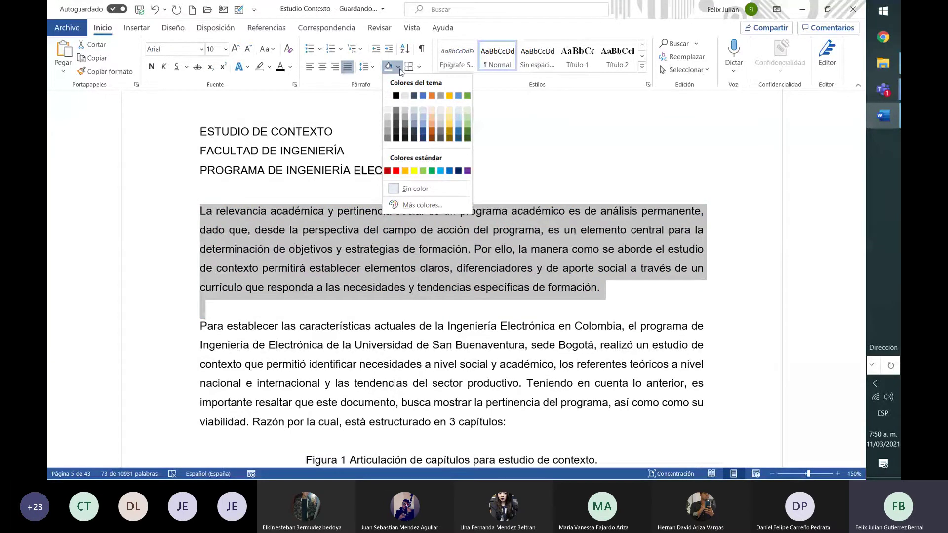
click(399, 69)
click(399, 67)
click(407, 190)
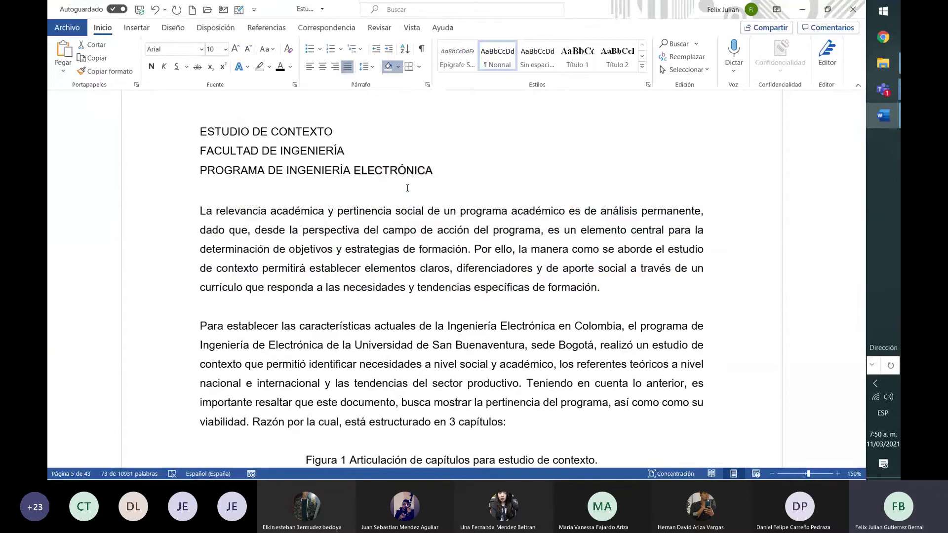
click(419, 67)
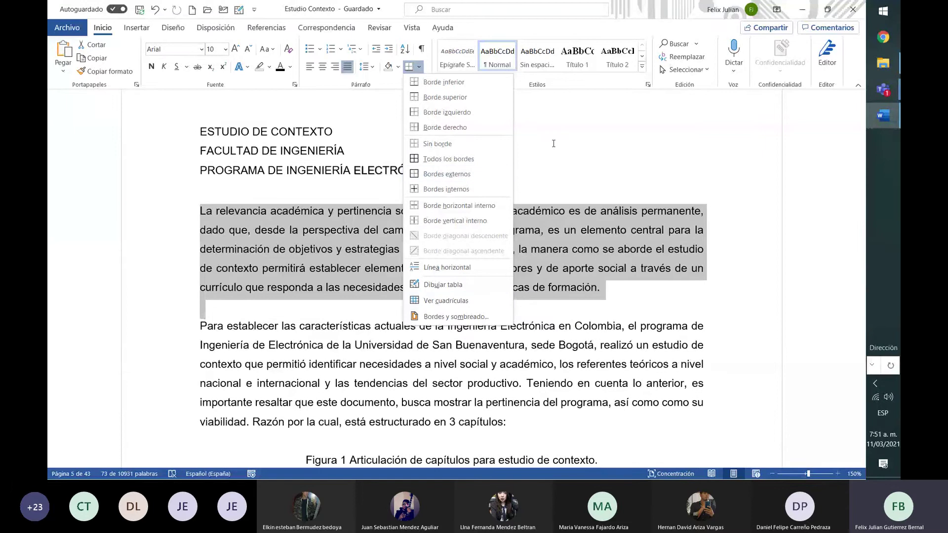
click(553, 143)
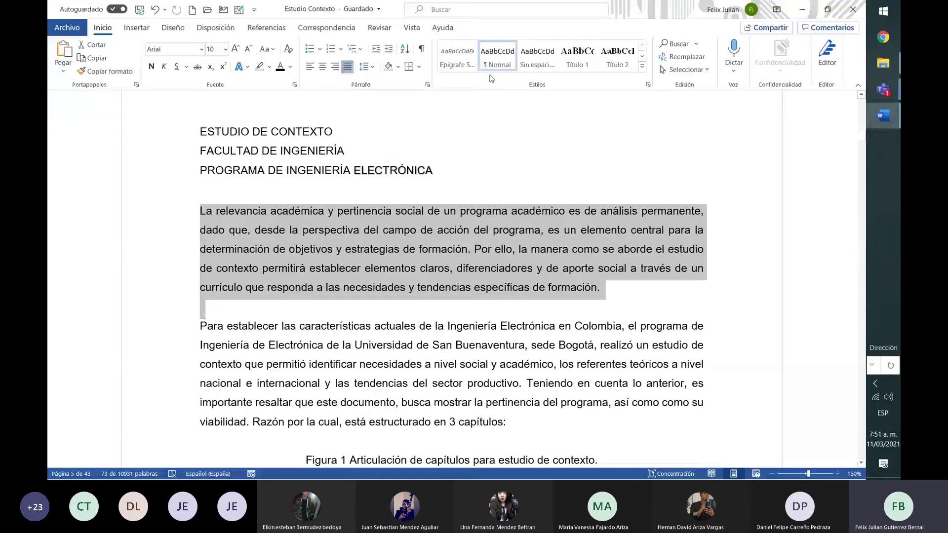
click(410, 271)
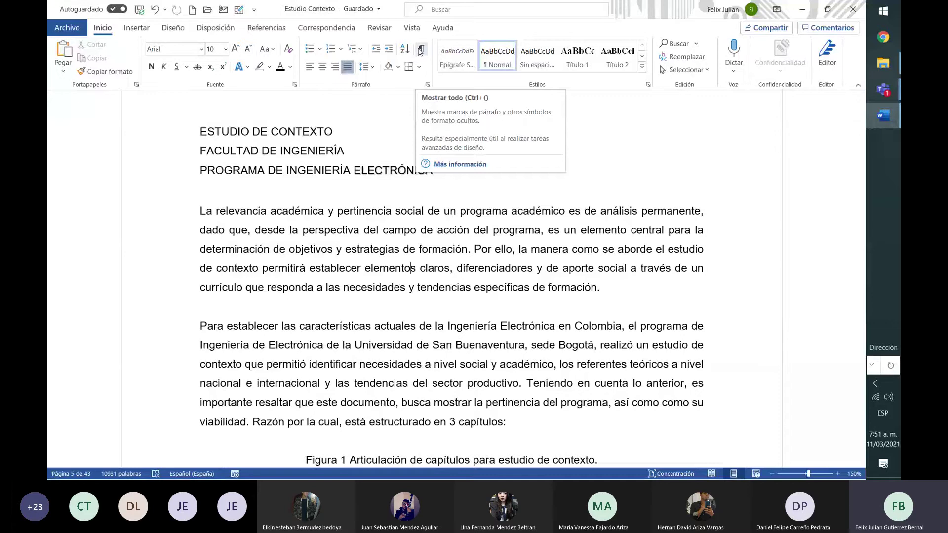
click(419, 51)
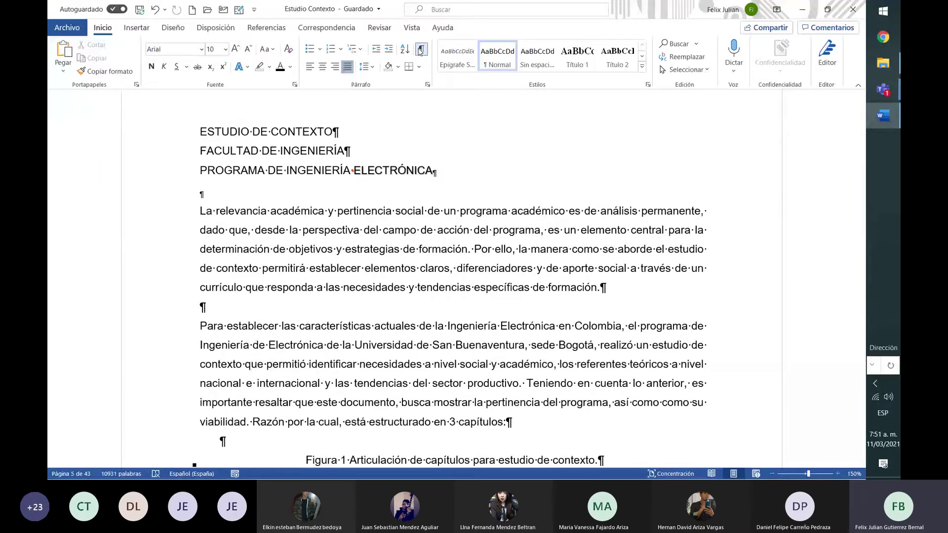
click(420, 50)
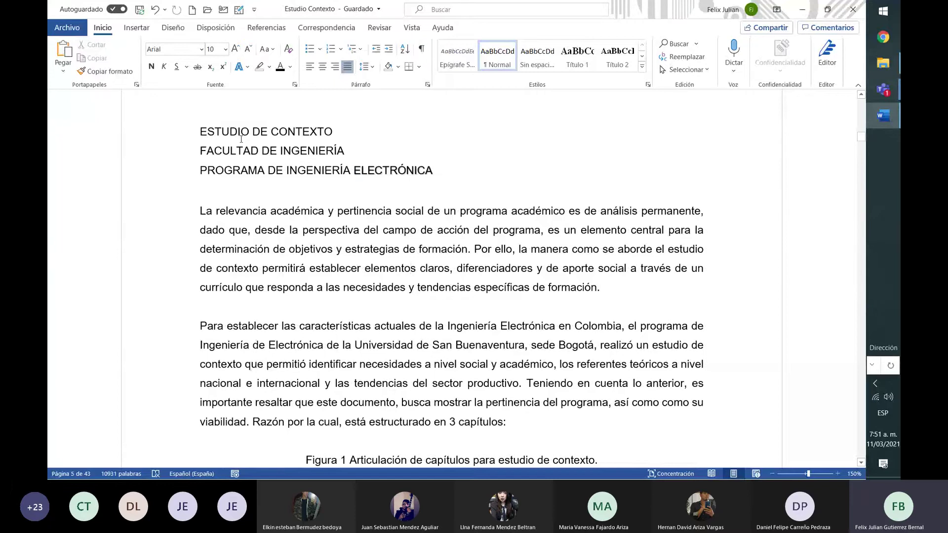
Select ESTUDIO DE CONTEXTO, FACULTAD DE INGENIERÍA and PROGRAMA DE INGENIERÍA ELECTRÓNICA
drag(201, 125, 429, 177)
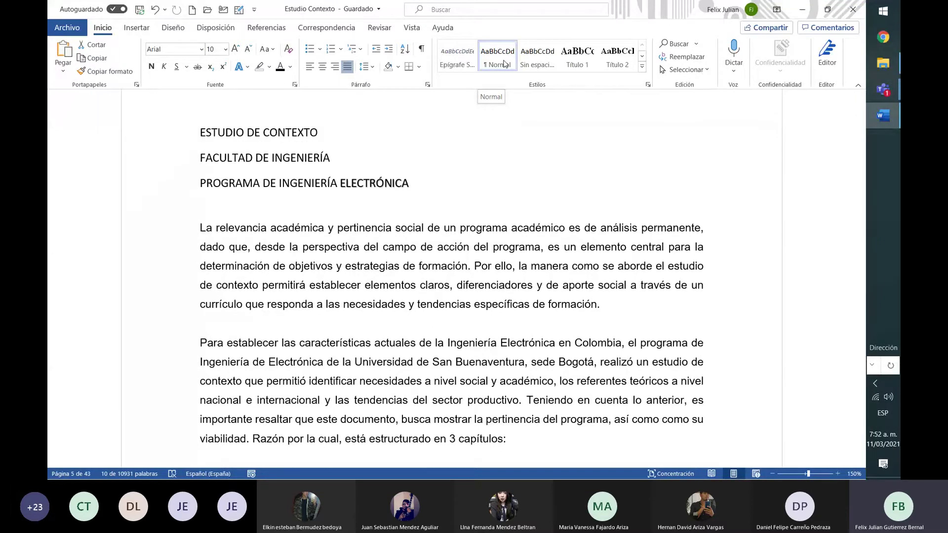
Modify the Normal style to 8 pt and review its 1.08 line and after-paragraph spacing
right_click(504, 63)
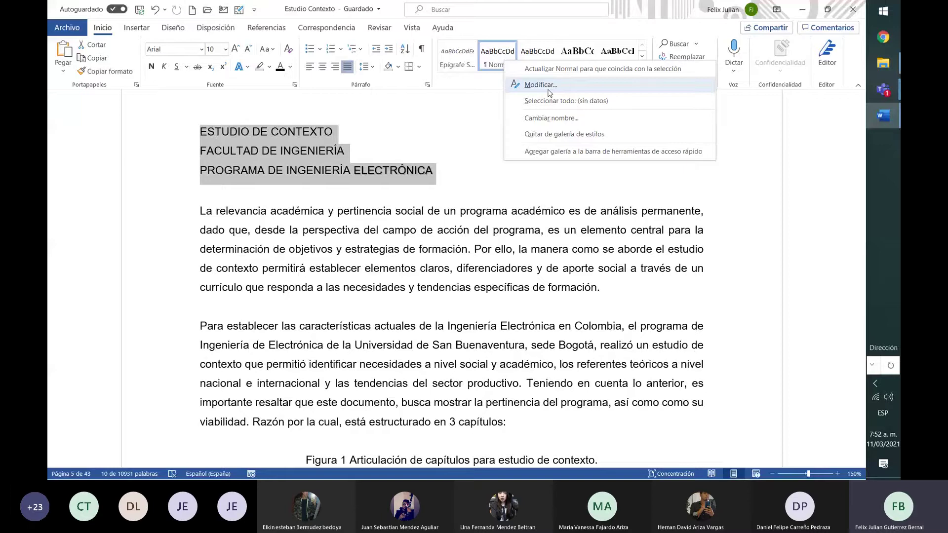
click(541, 85)
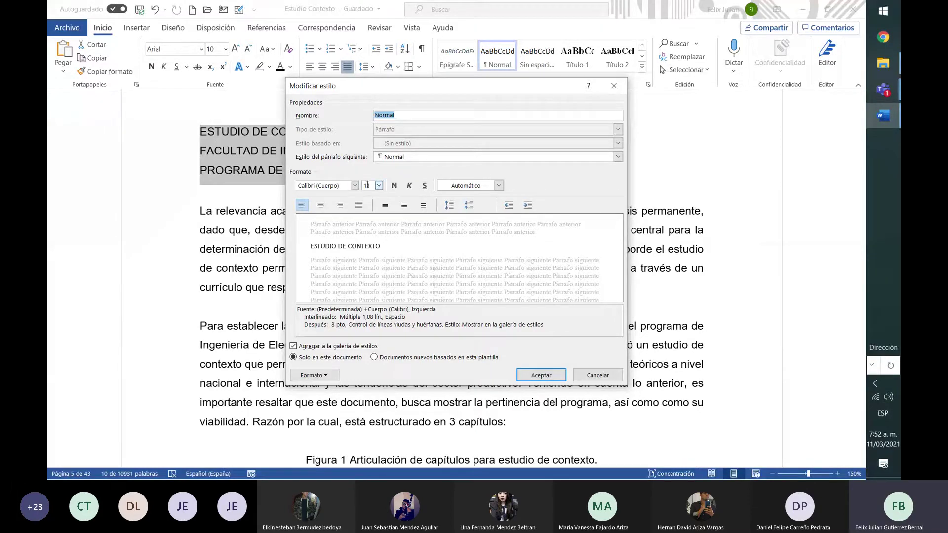
click(379, 186)
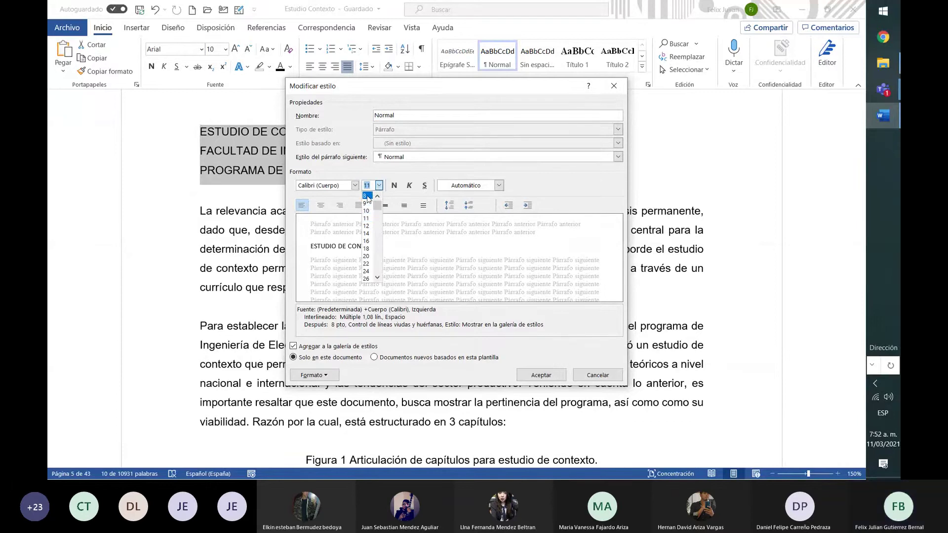
click(368, 197)
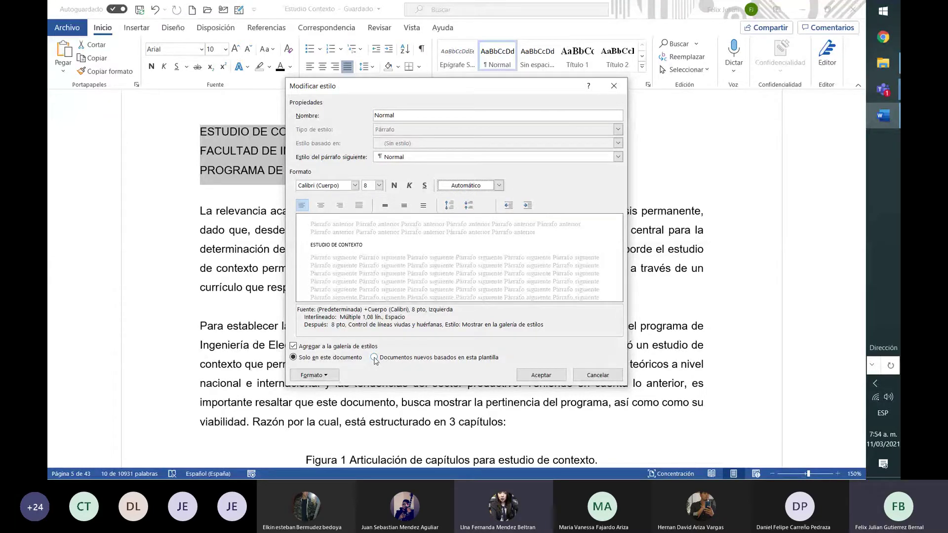
click(326, 375)
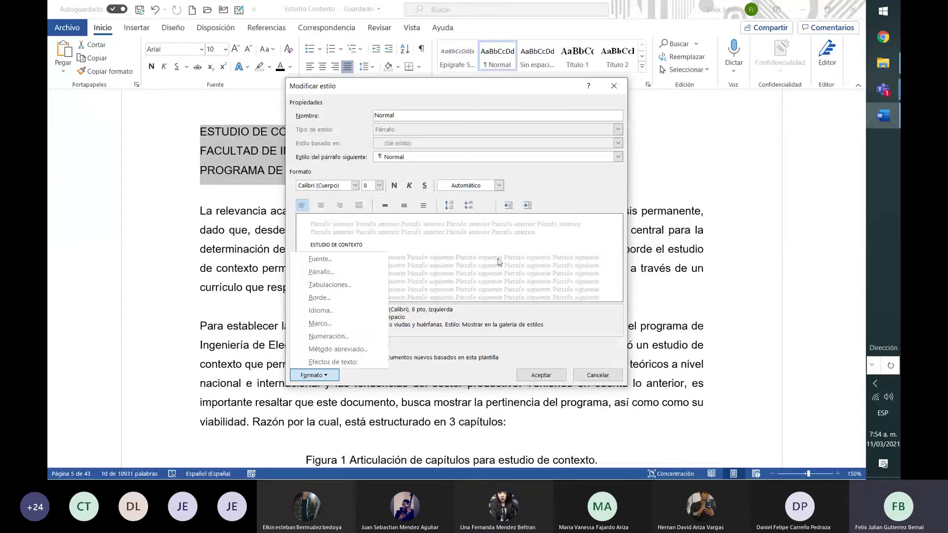
click(447, 262)
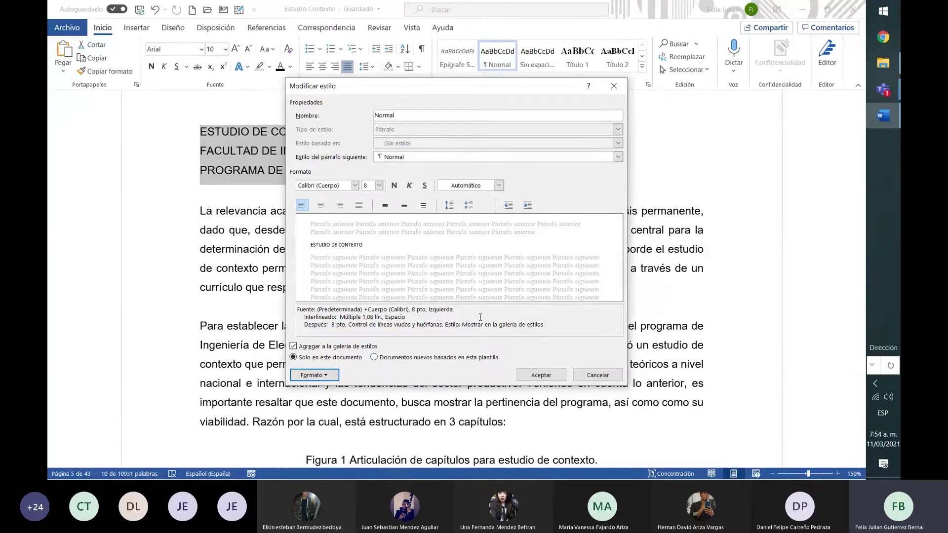
click(346, 316)
drag(346, 316, 447, 327)
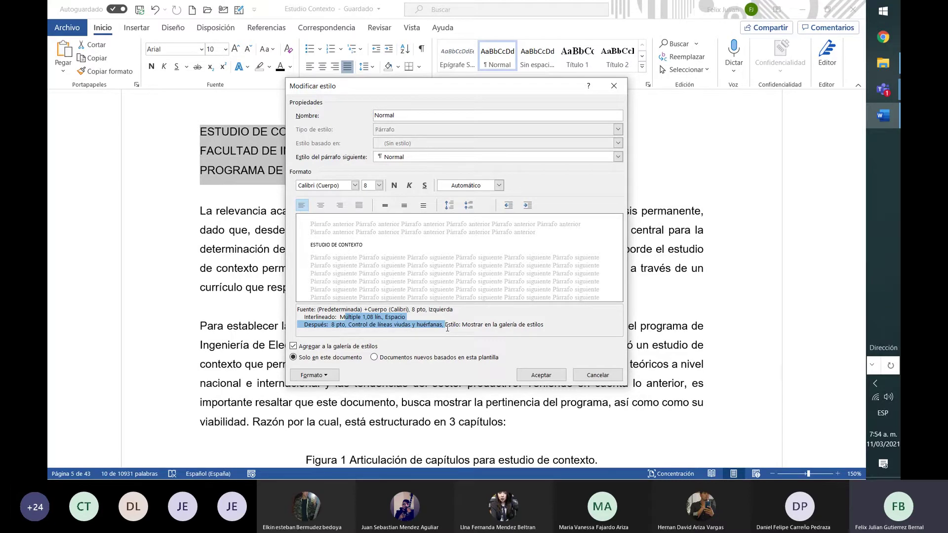
Confirm the Normal style, then style the three title lines as Título 1 after trying Sin espaciado
click(541, 375)
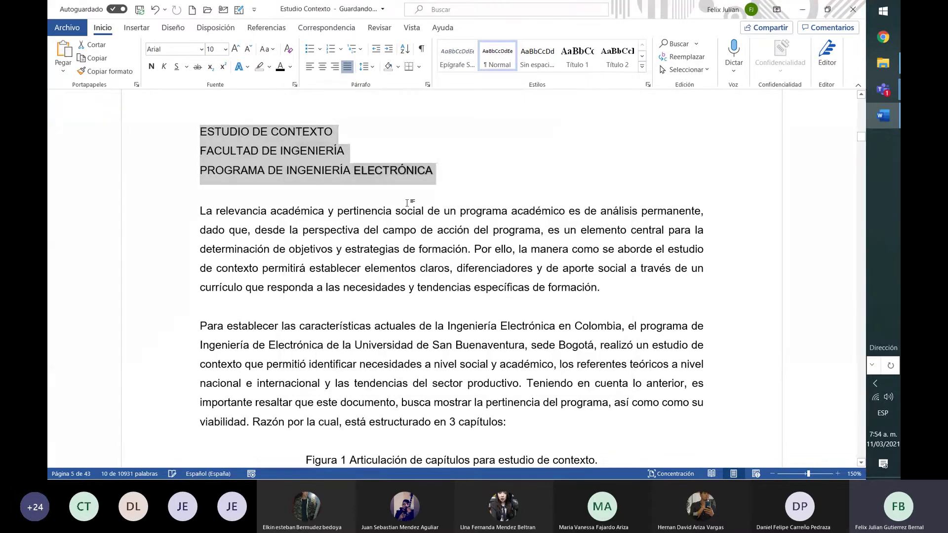
drag(436, 174, 202, 129)
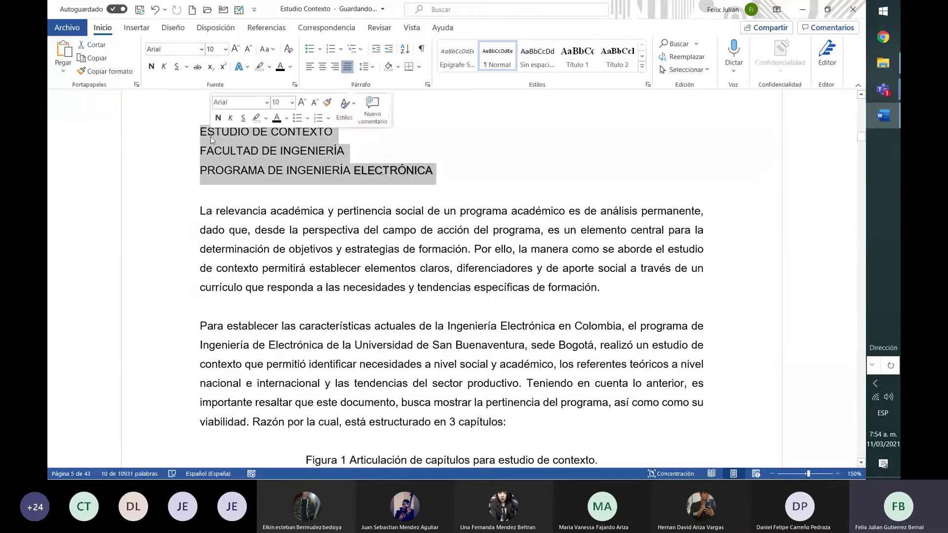
click(537, 59)
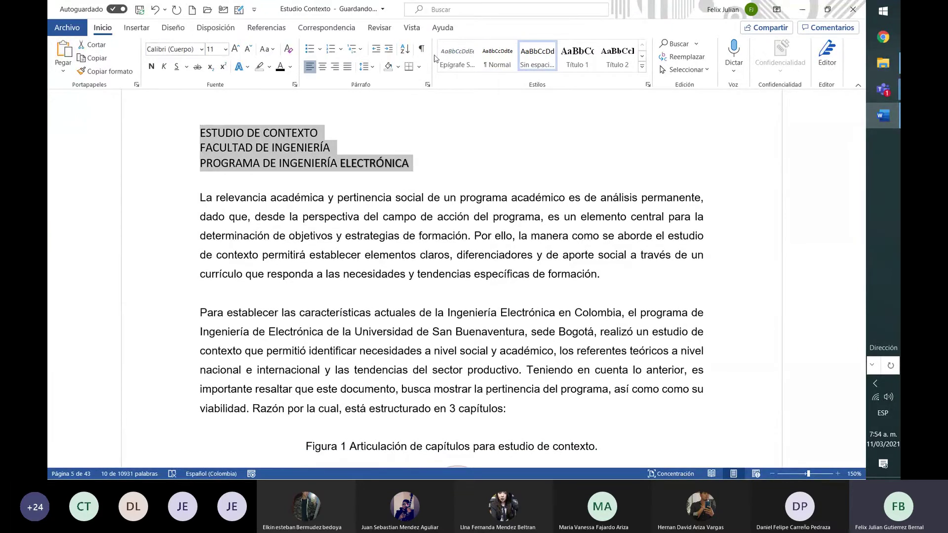
click(513, 54)
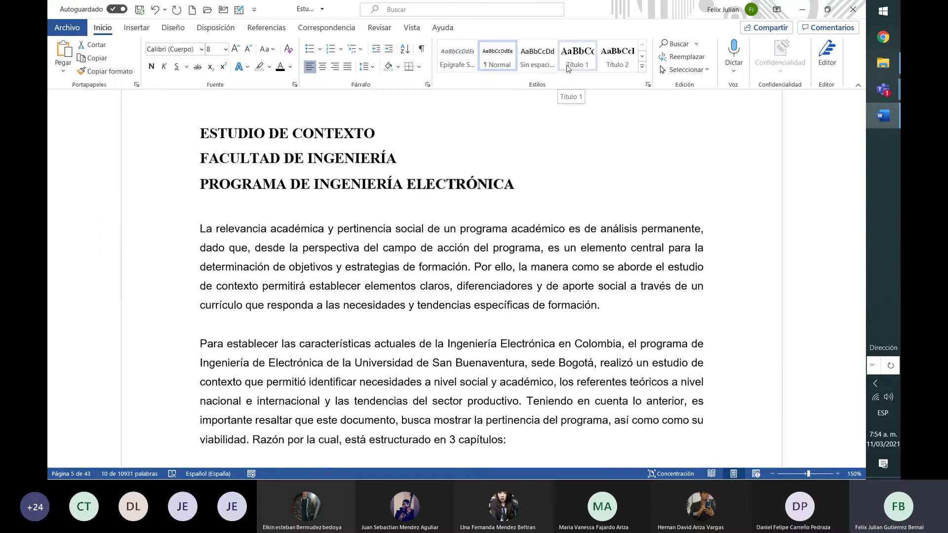
click(567, 68)
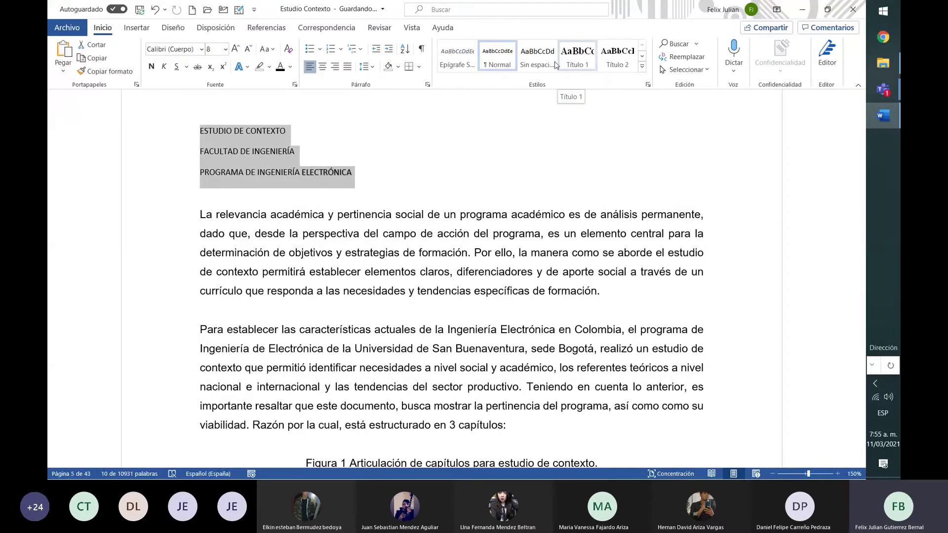
click(578, 56)
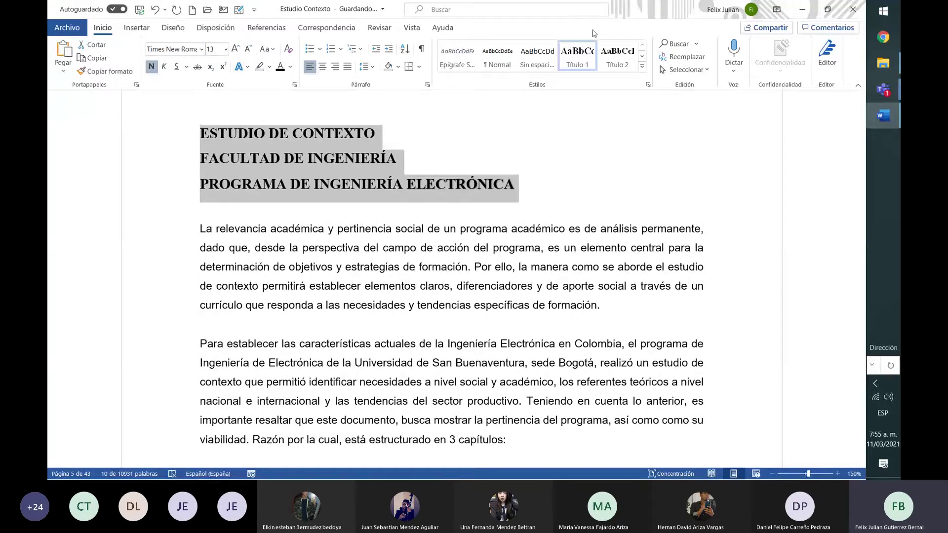
Rename Título 1 to 'Título principal' with Calibri (Cuerpo), 16 pt, black text
right_click(582, 60)
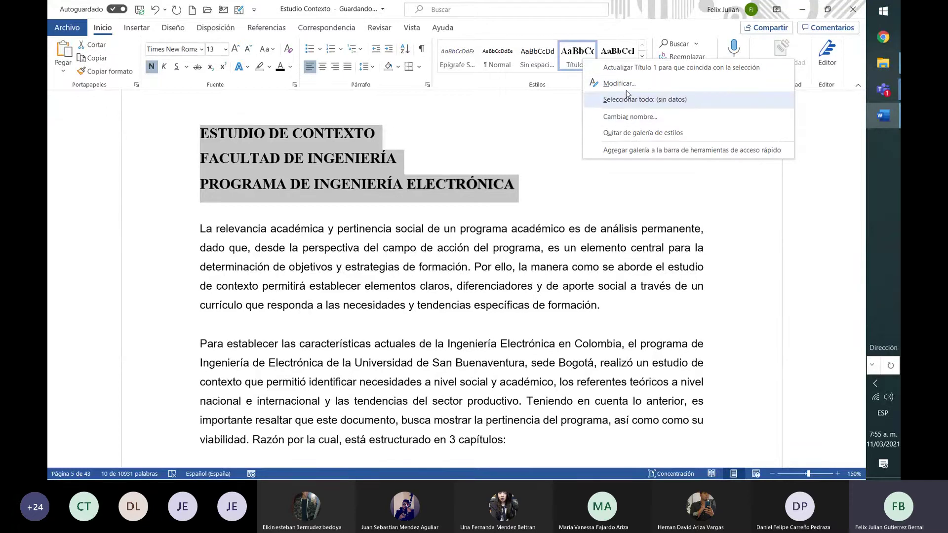
click(637, 117)
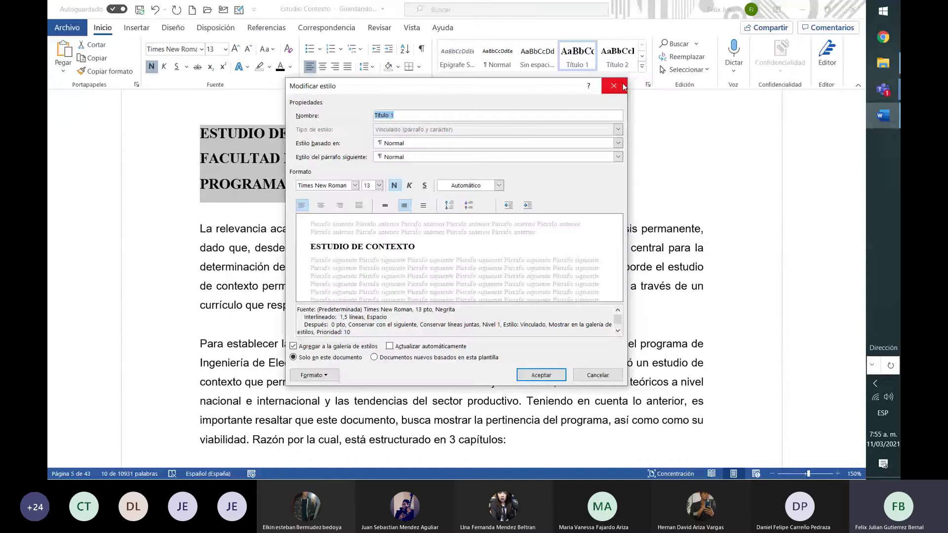
click(439, 117)
key(BackSpace)
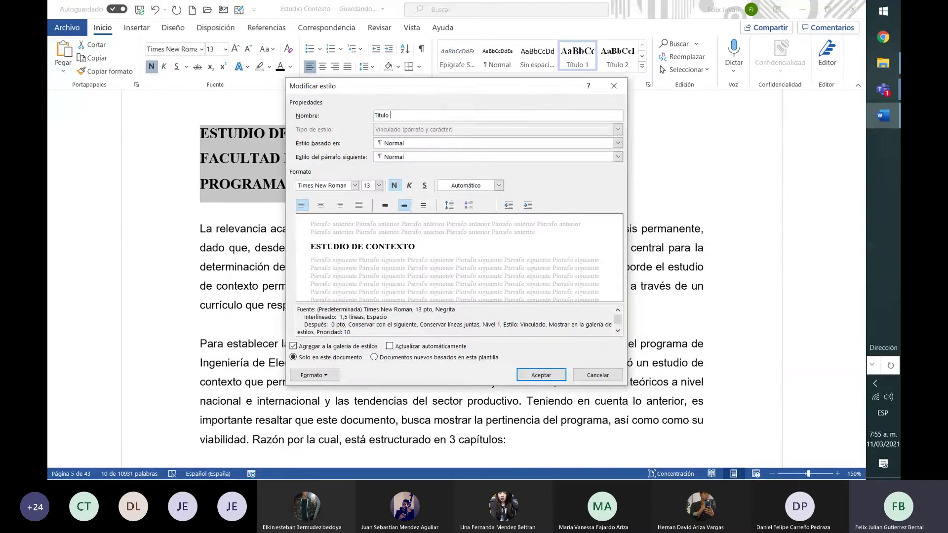
text(principal)
click(355, 186)
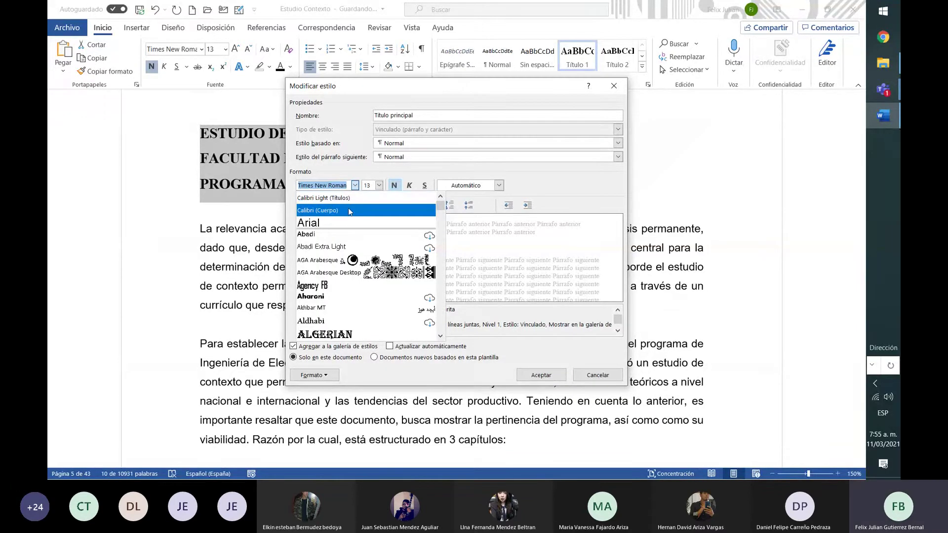
click(349, 211)
click(379, 186)
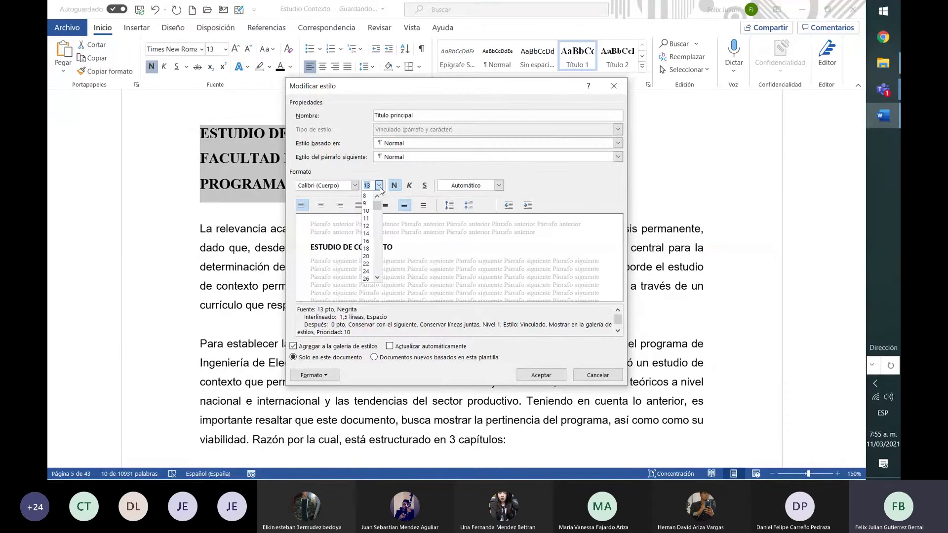
click(367, 241)
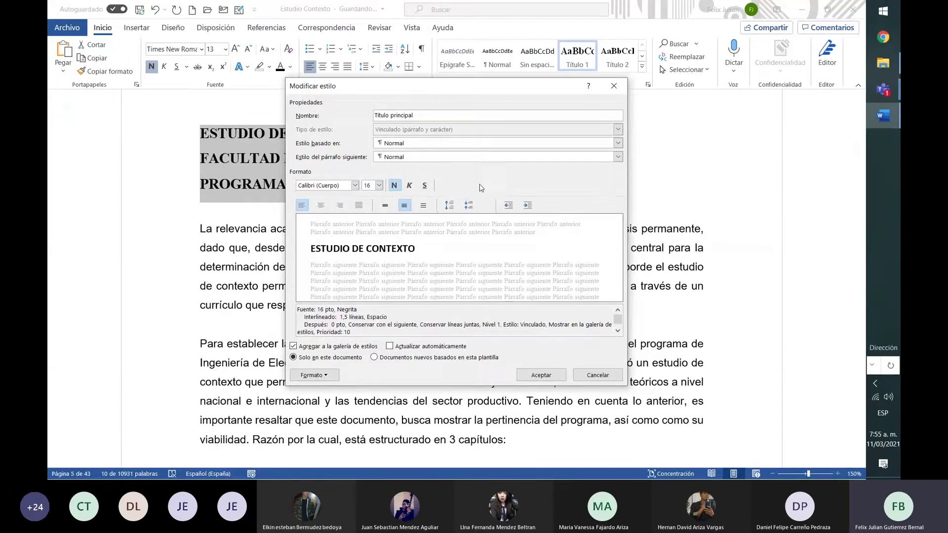
click(482, 187)
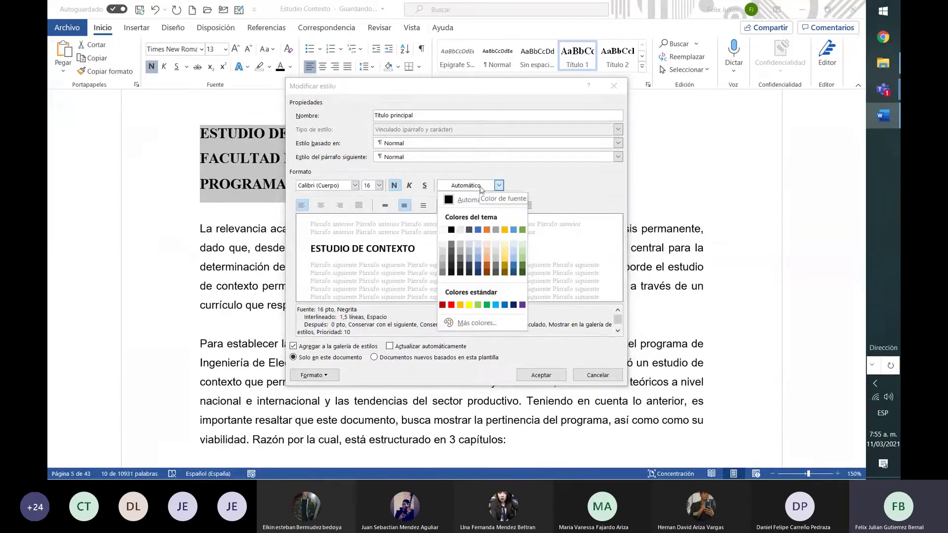
click(452, 230)
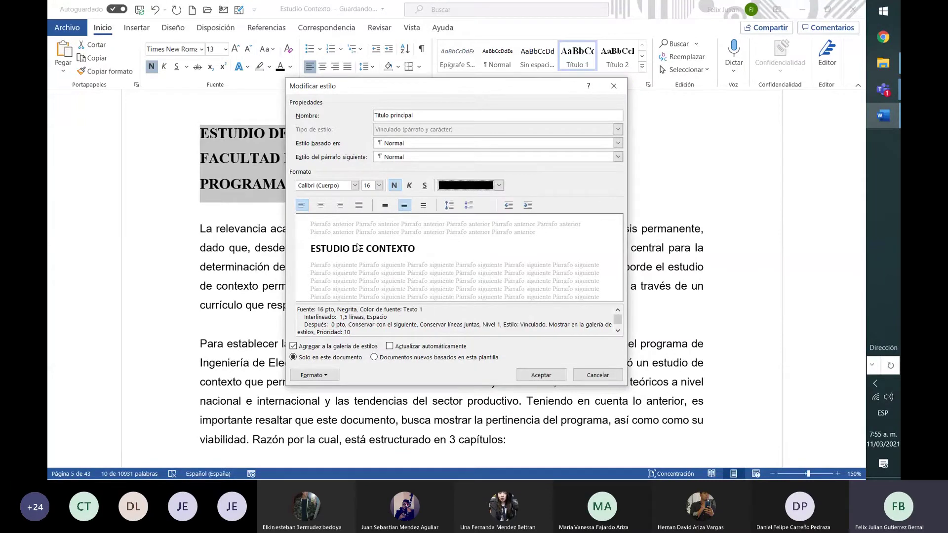
click(536, 377)
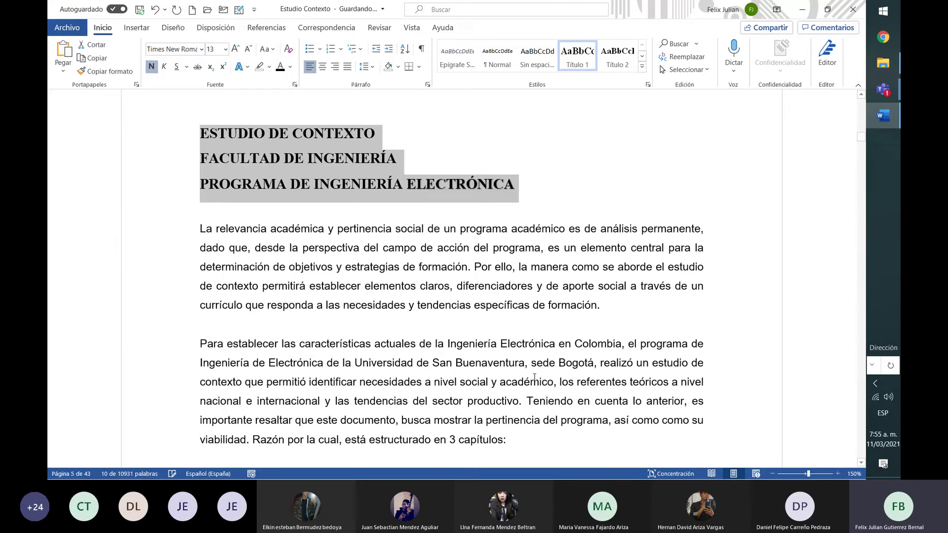
Select the three title lines and apply the Título principal style from the Styles gallery
click(531, 228)
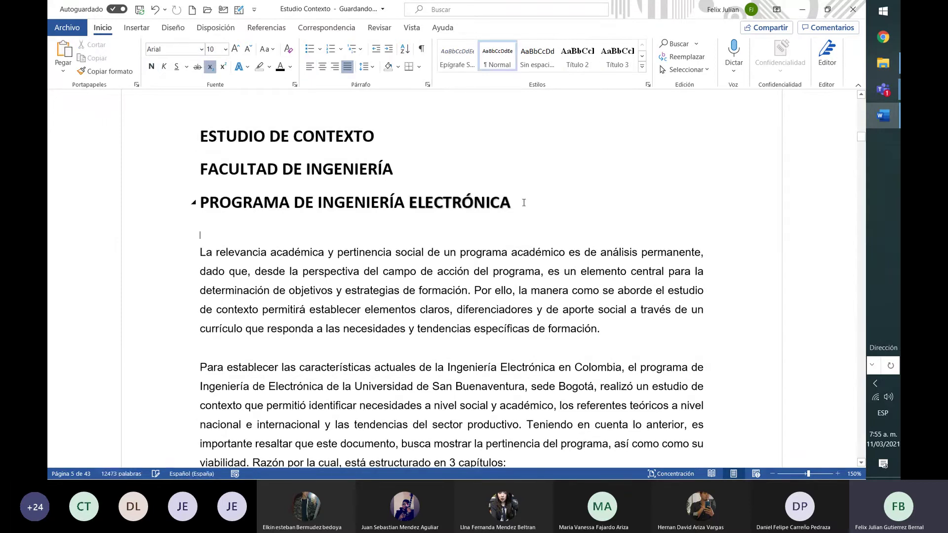
drag(524, 202, 196, 134)
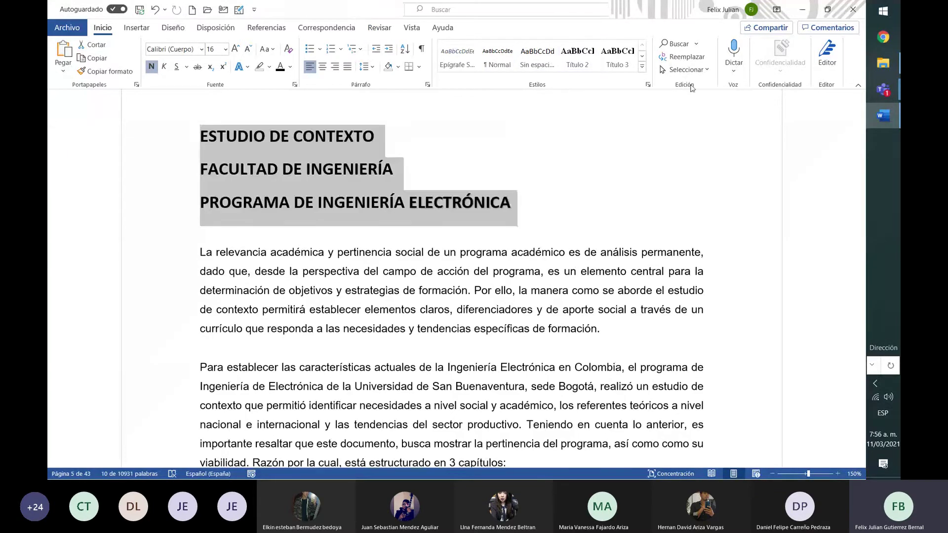
click(642, 66)
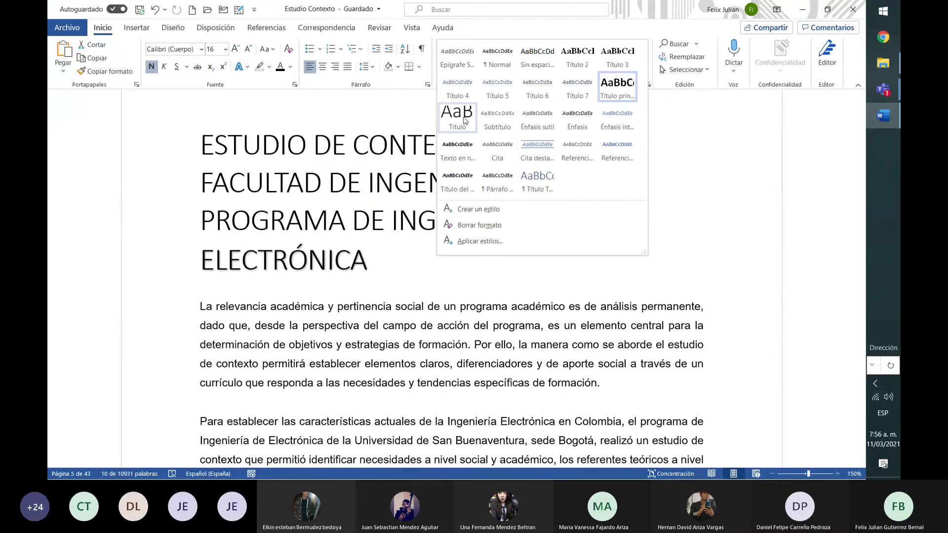
click(617, 86)
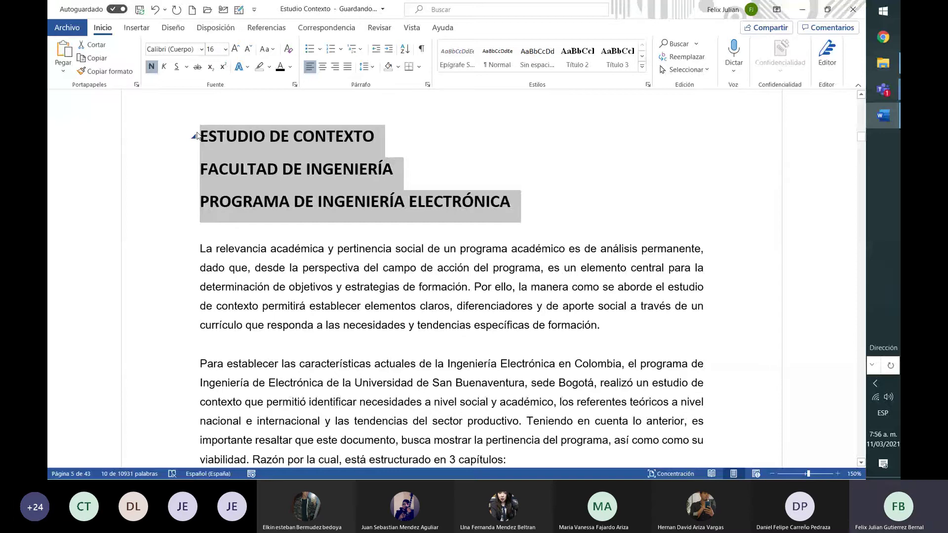
Join the three title lines into the single heading ESTUDIO DE CONTEXTO … INGENIERÍA ELECTRÓNICA
click(385, 138)
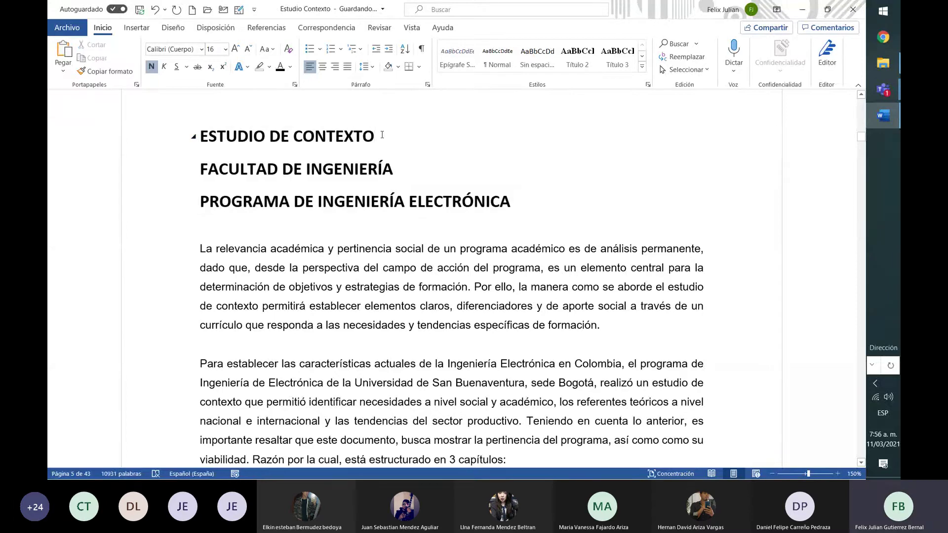
key(Delete)
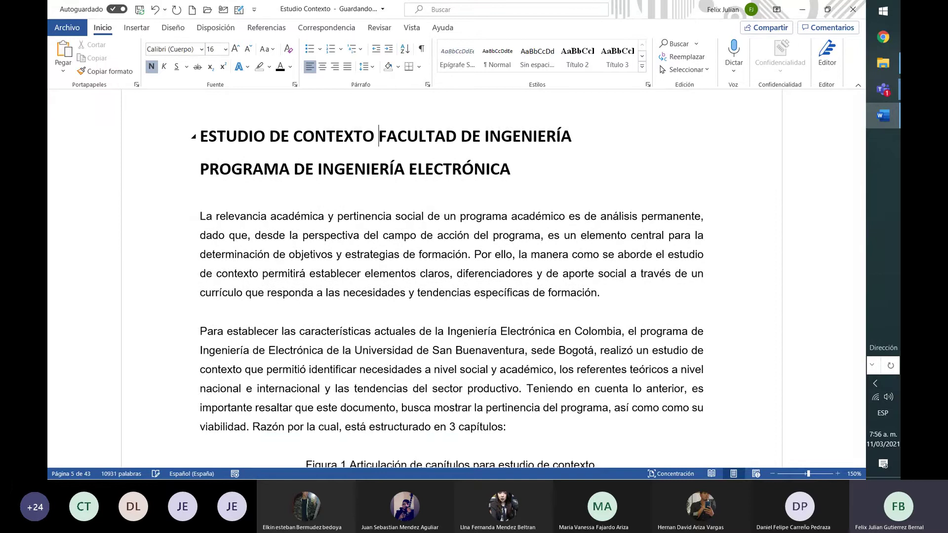
click(577, 141)
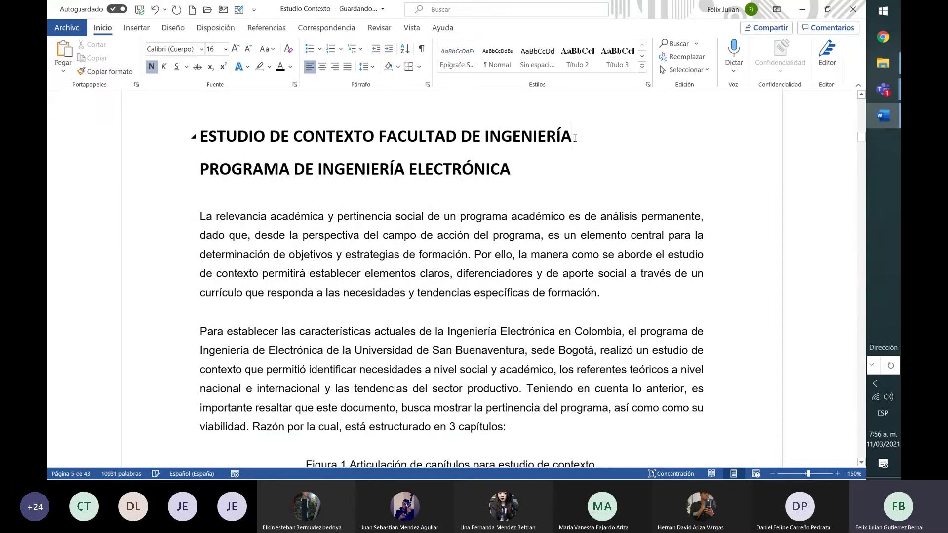
key(Delete)
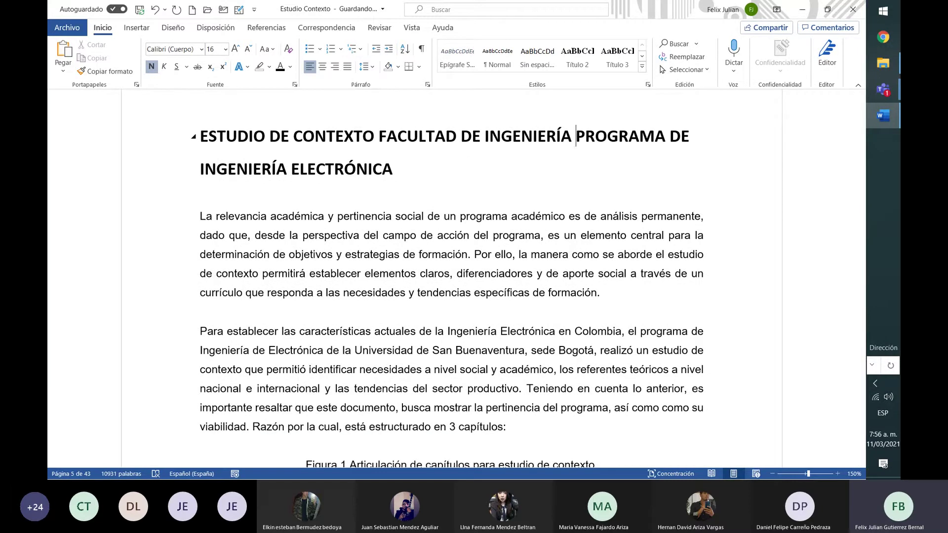
key(Down)
key(Up)
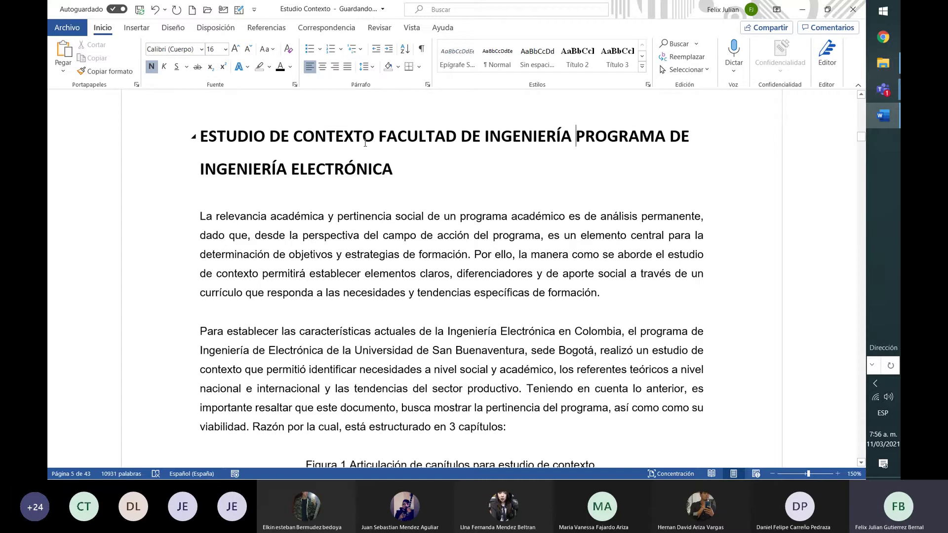
Collapse and expand the merged heading's section twice to test it
click(194, 138)
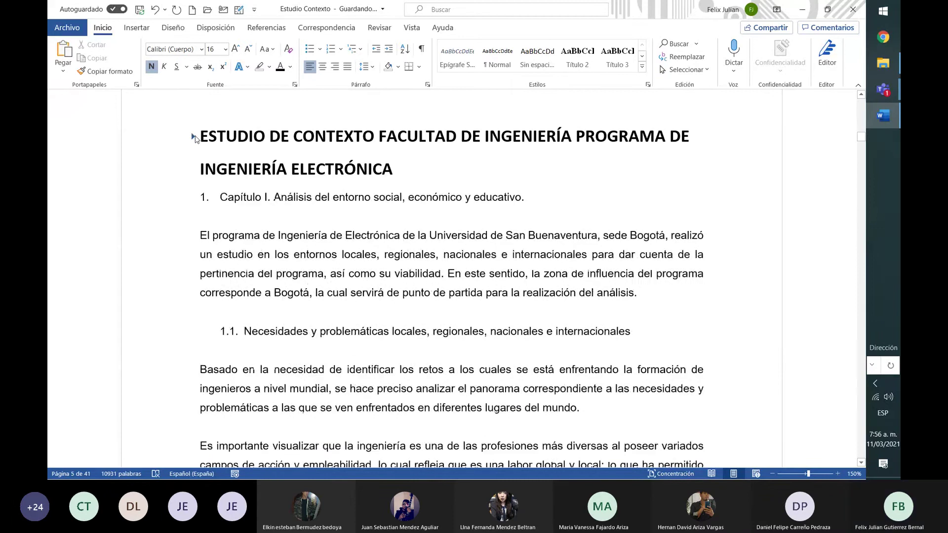
click(194, 138)
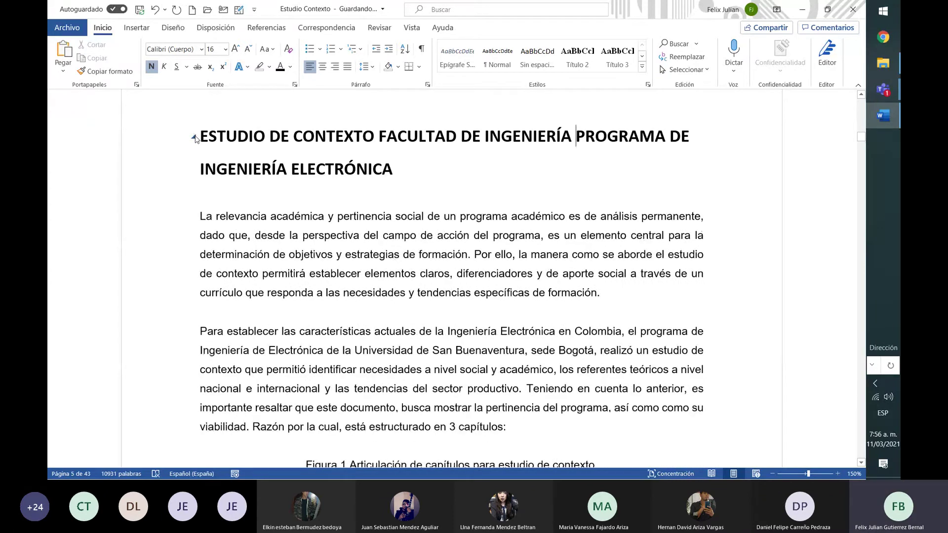
click(194, 138)
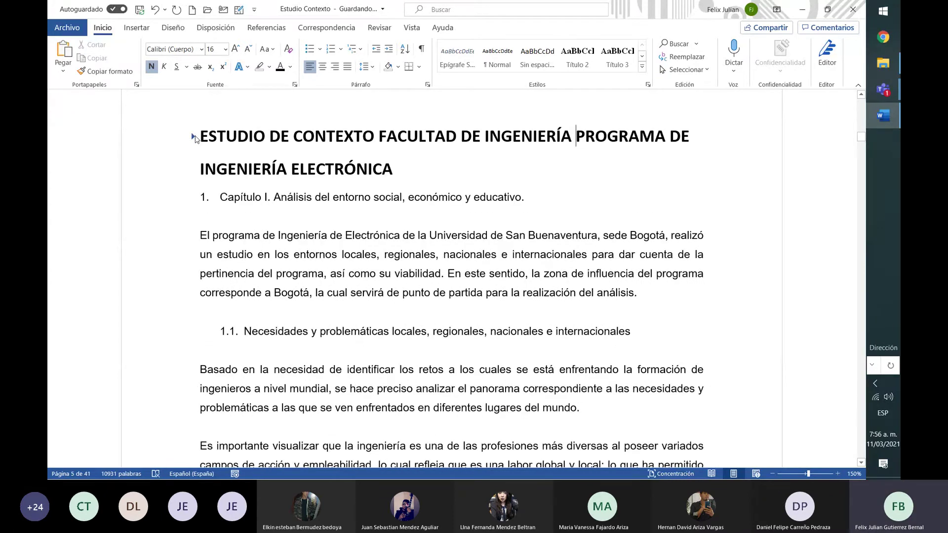
click(194, 138)
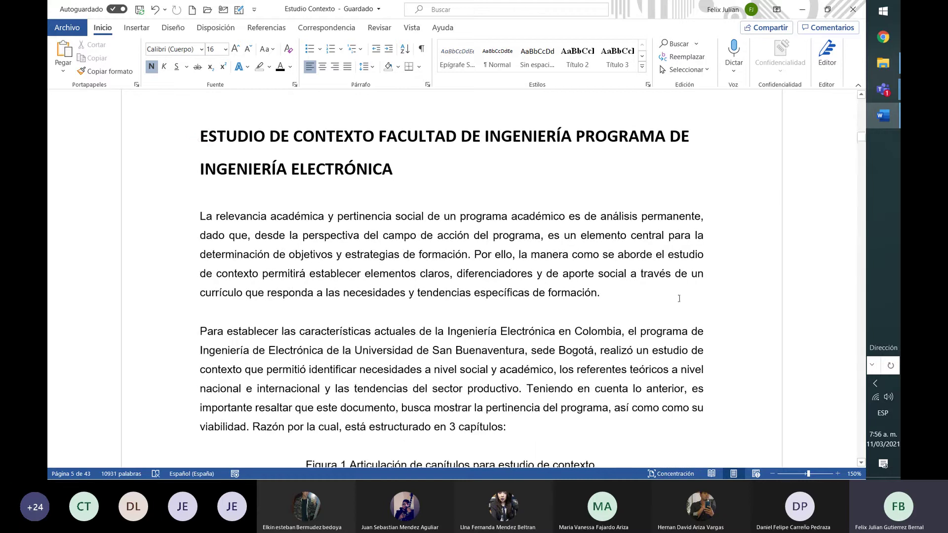
scroll(863, 418, down, 20)
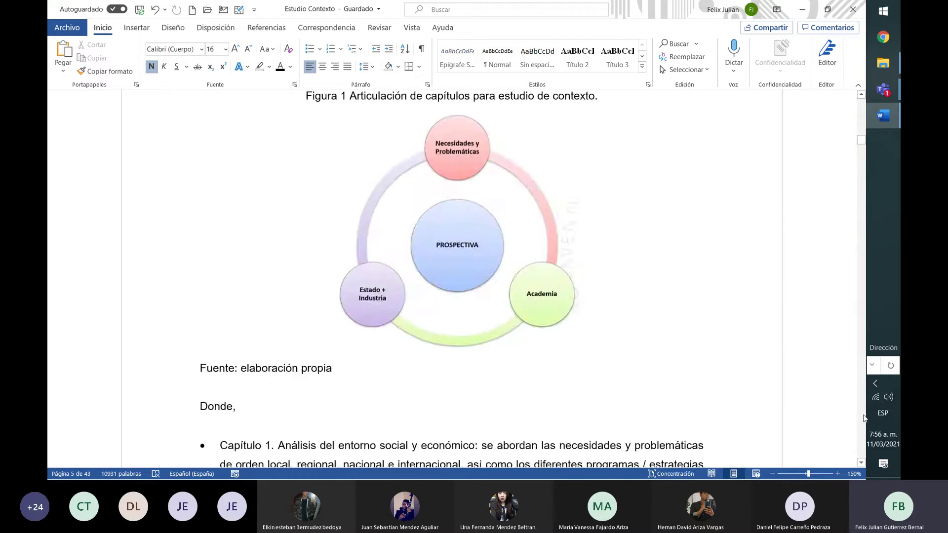
scroll(863, 418, down, 2)
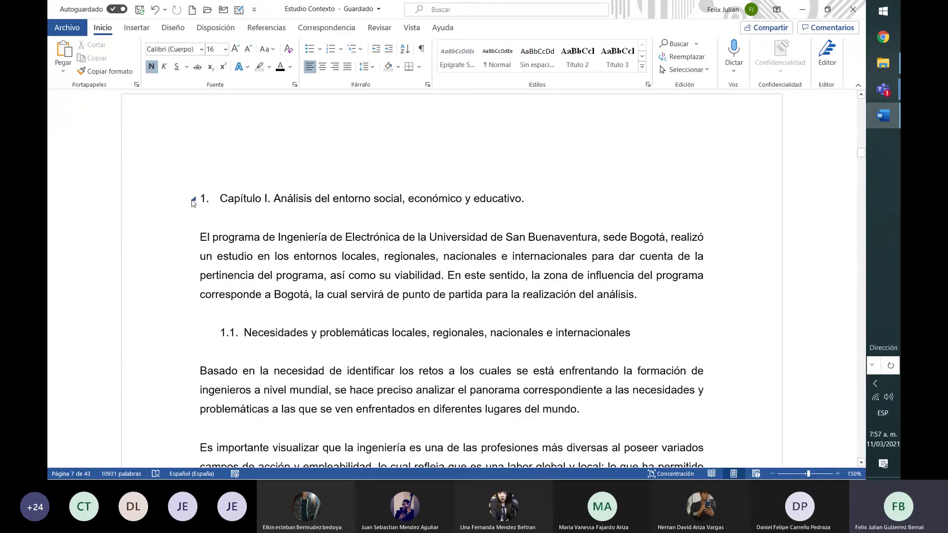
click(193, 199)
click(193, 199)
drag(199, 200, 518, 193)
drag(442, 199, 188, 205)
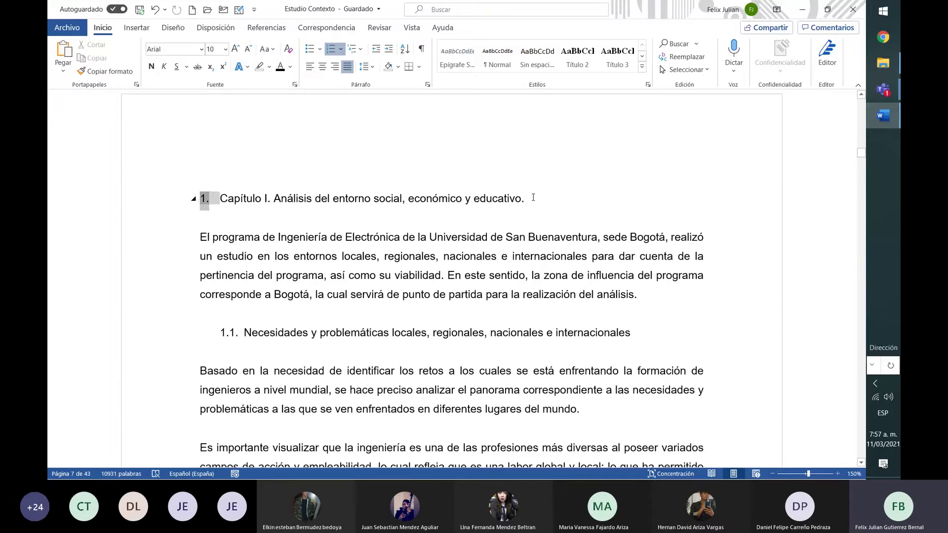
drag(533, 199, 220, 199)
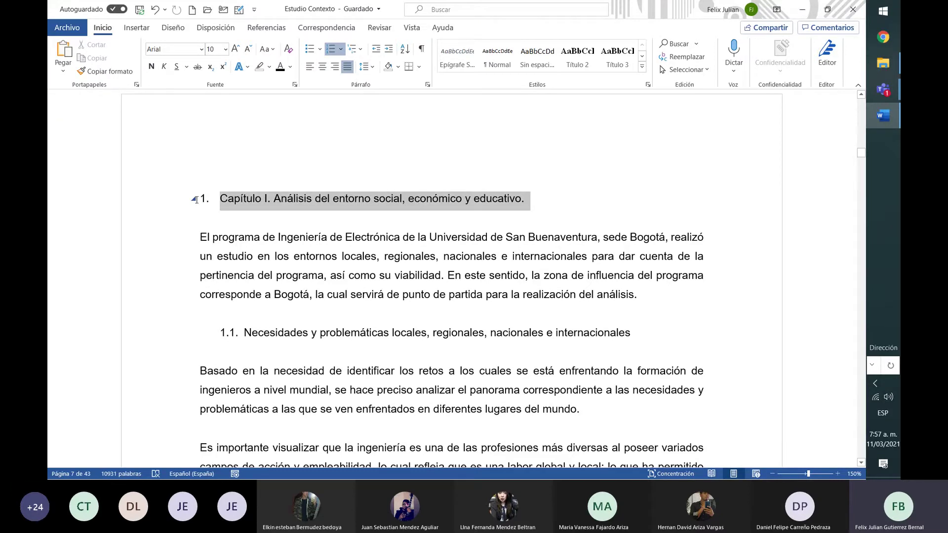
click(643, 66)
click(617, 91)
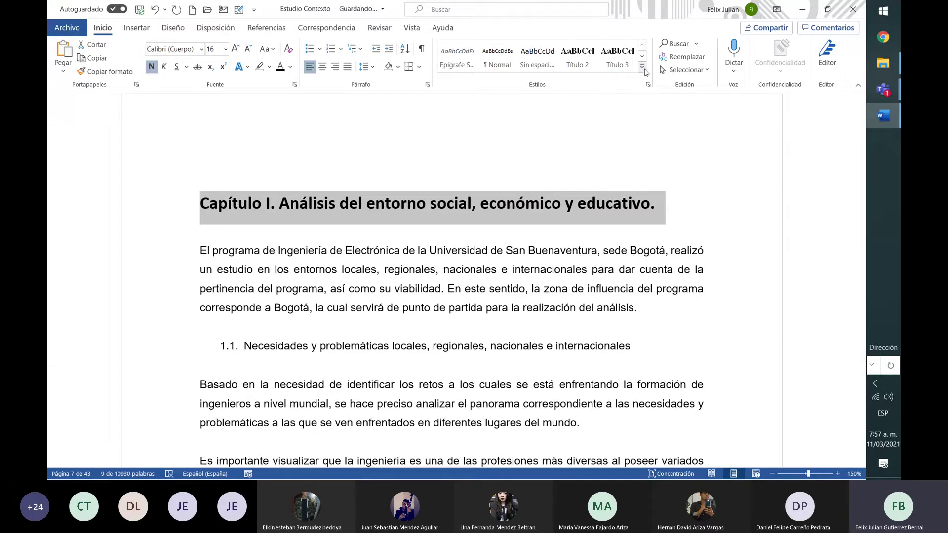
click(474, 178)
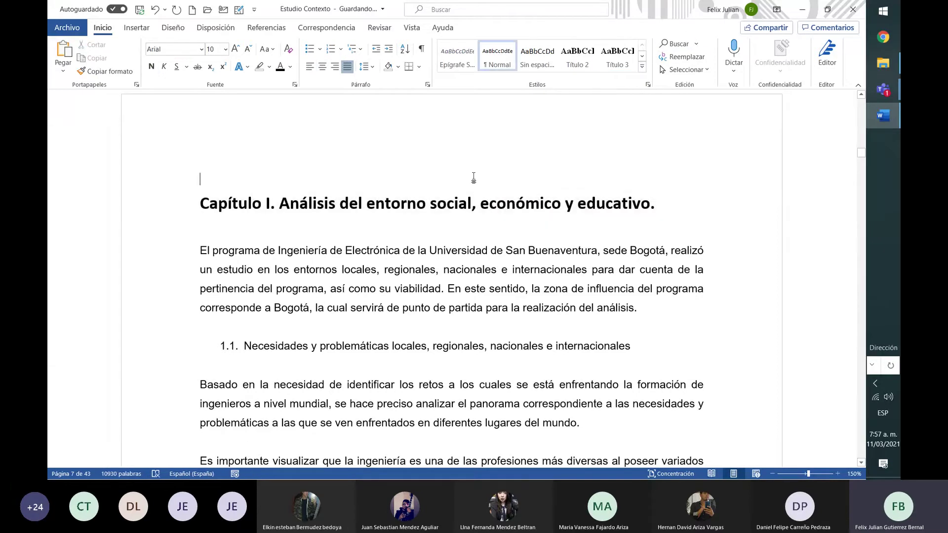
click(193, 205)
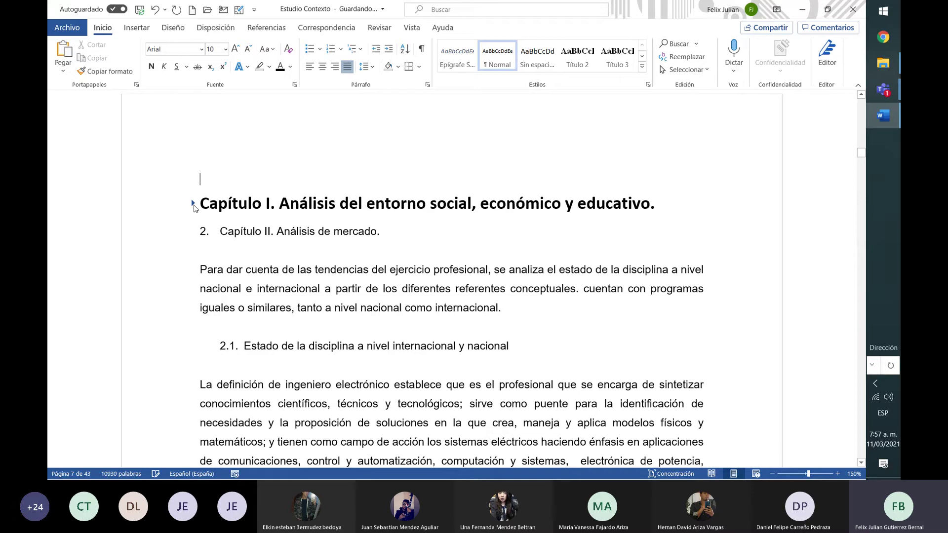
click(193, 205)
click(193, 205)
click(193, 204)
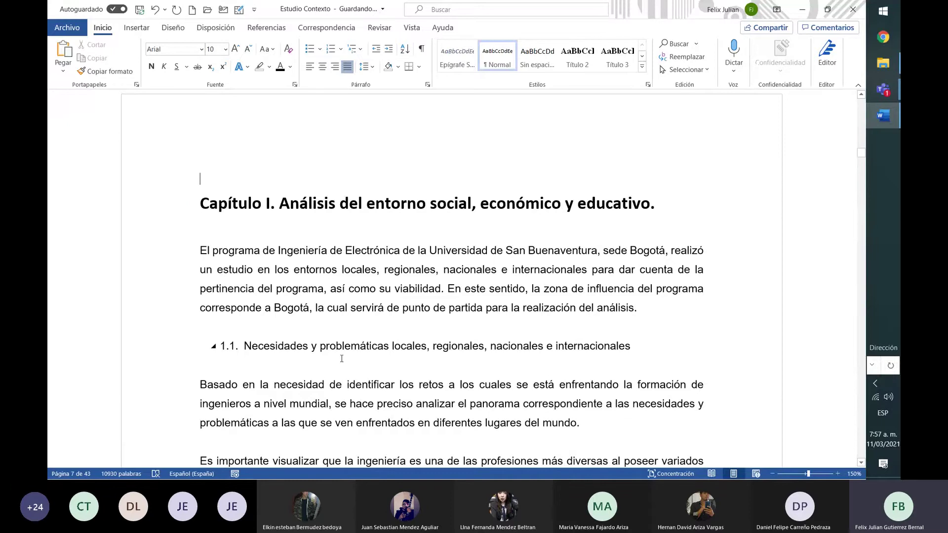
click(195, 204)
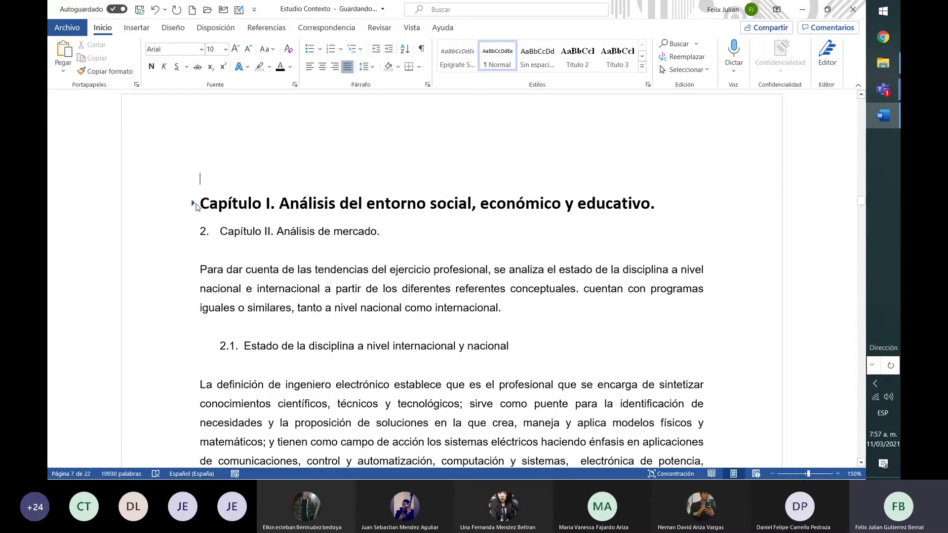
click(195, 204)
click(195, 204)
click(195, 204)
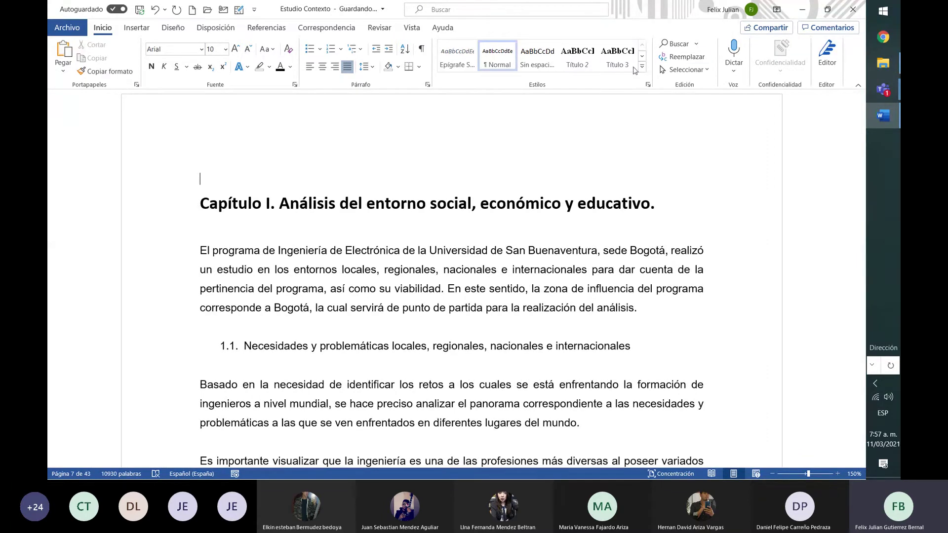
Rename the Título 2 style to subtitulos and set its font to Calibri (Cuerpo)
right_click(579, 59)
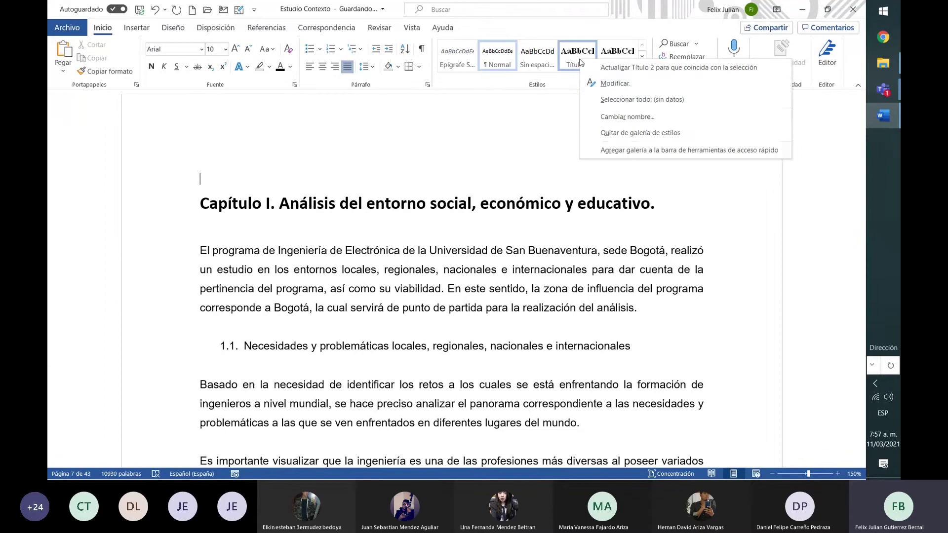
click(617, 84)
text(subtitulos)
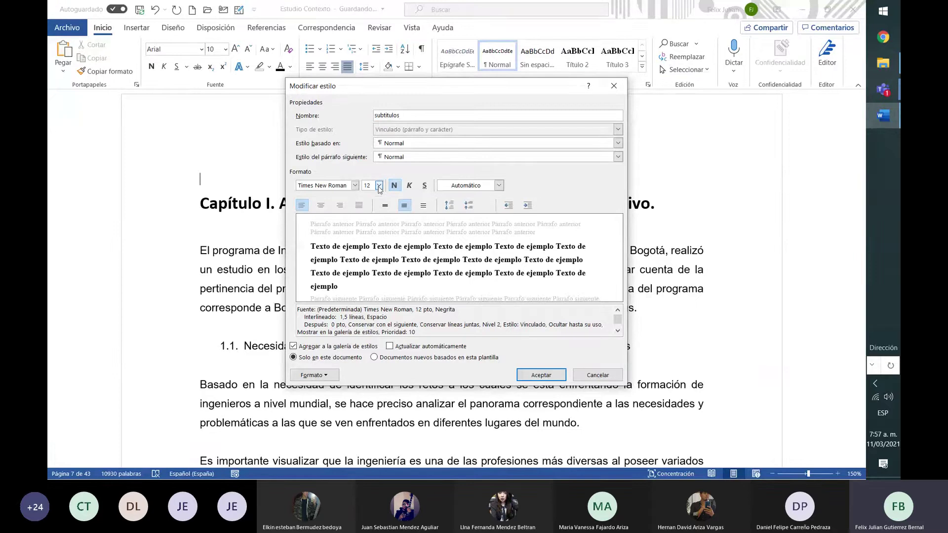
click(355, 185)
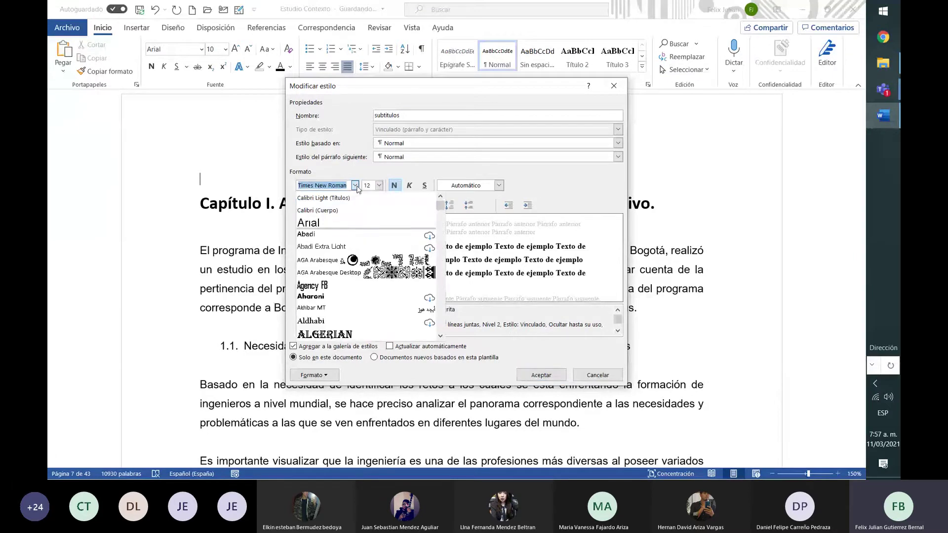
click(351, 212)
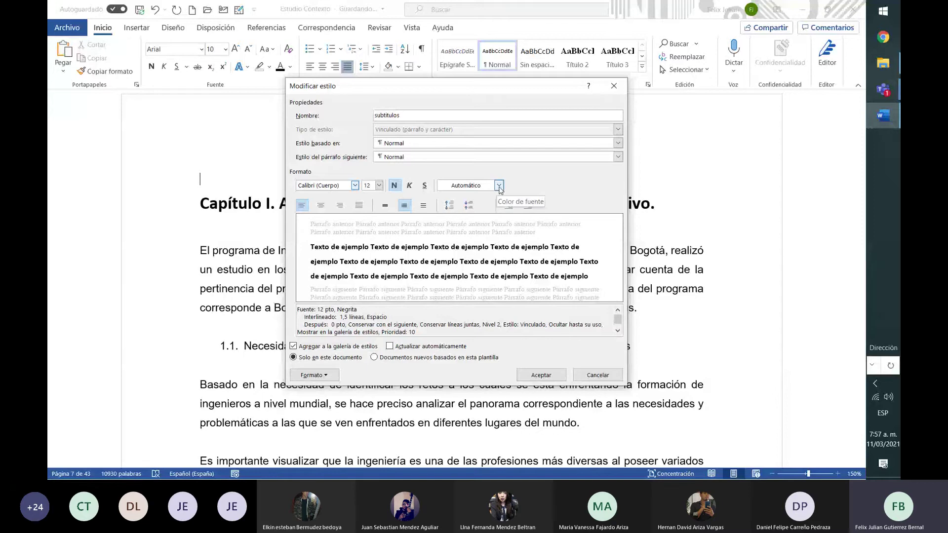
click(500, 186)
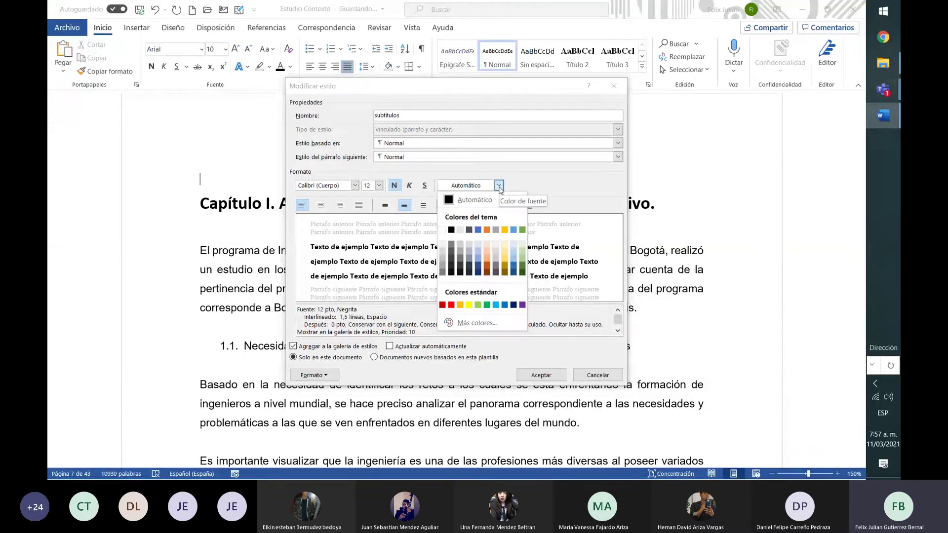
click(499, 186)
Turn on the Mayúsculas all-caps effect for subtitulos, save the style, and select heading 1.1
click(316, 375)
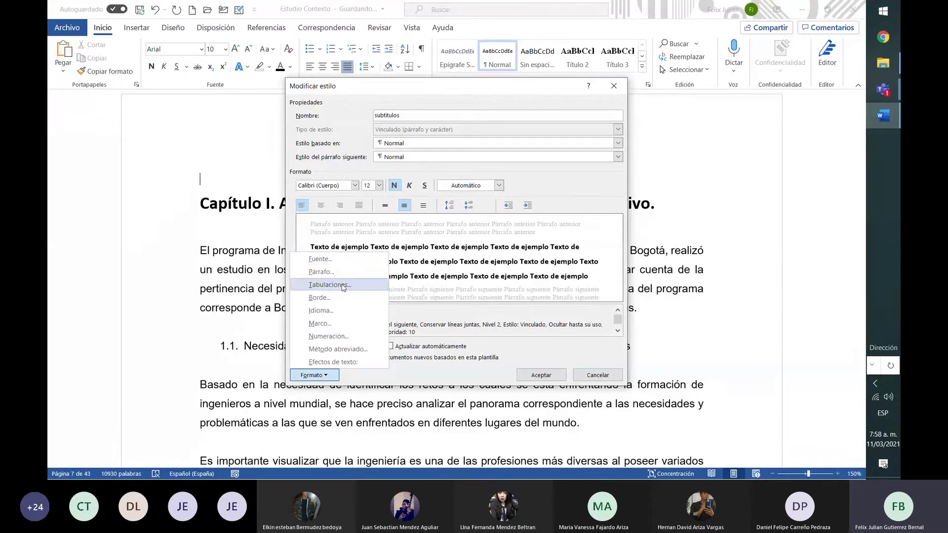
click(352, 262)
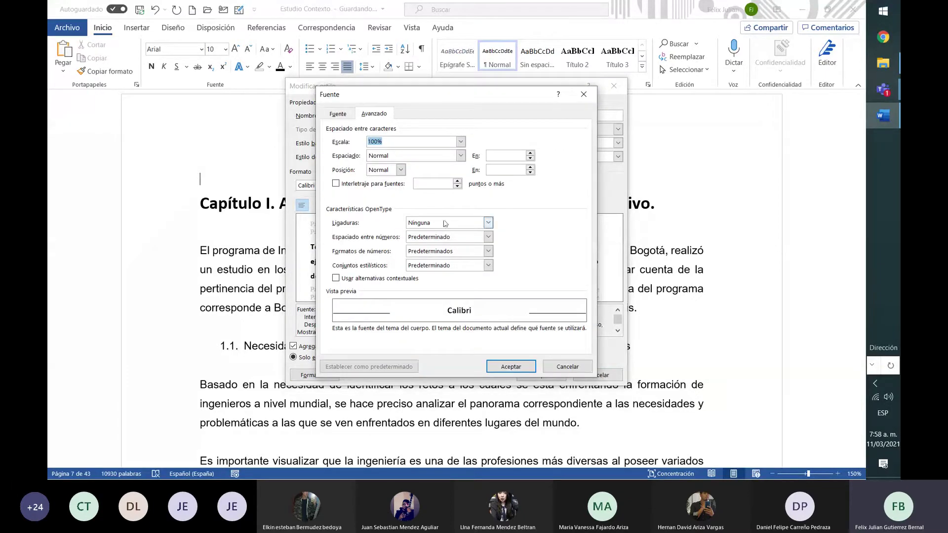
click(346, 114)
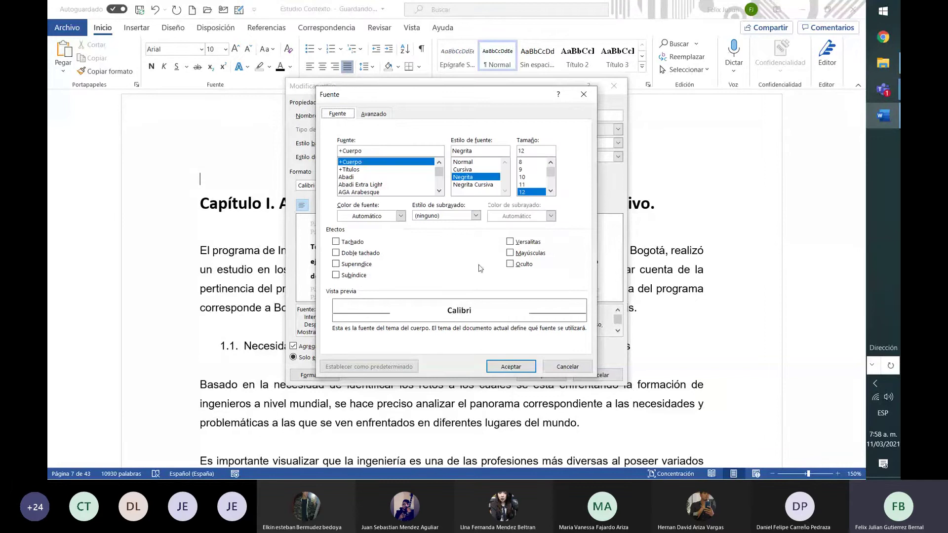
click(521, 254)
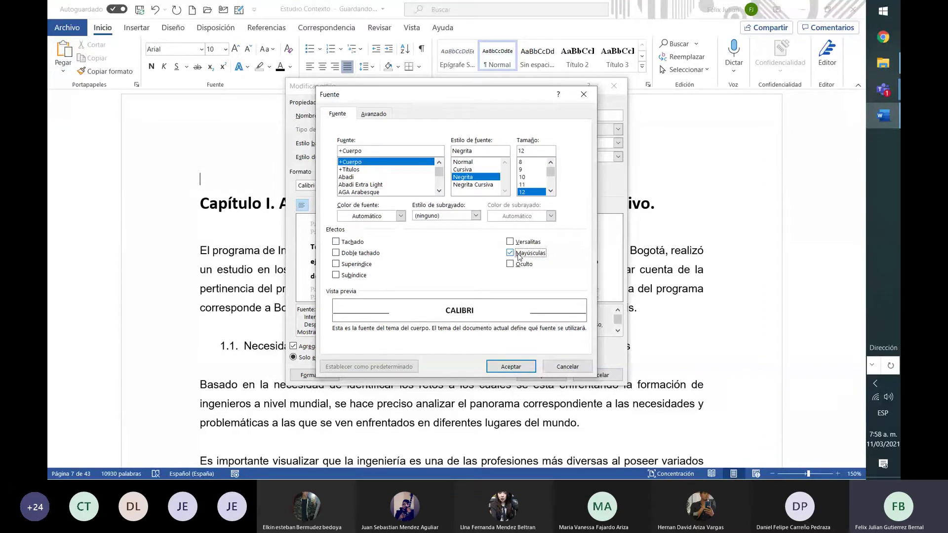
click(511, 252)
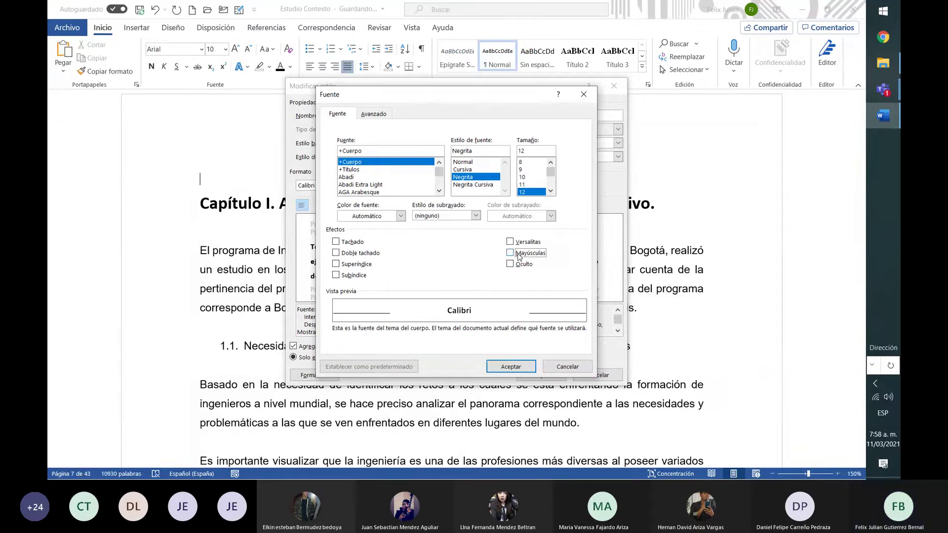
click(511, 253)
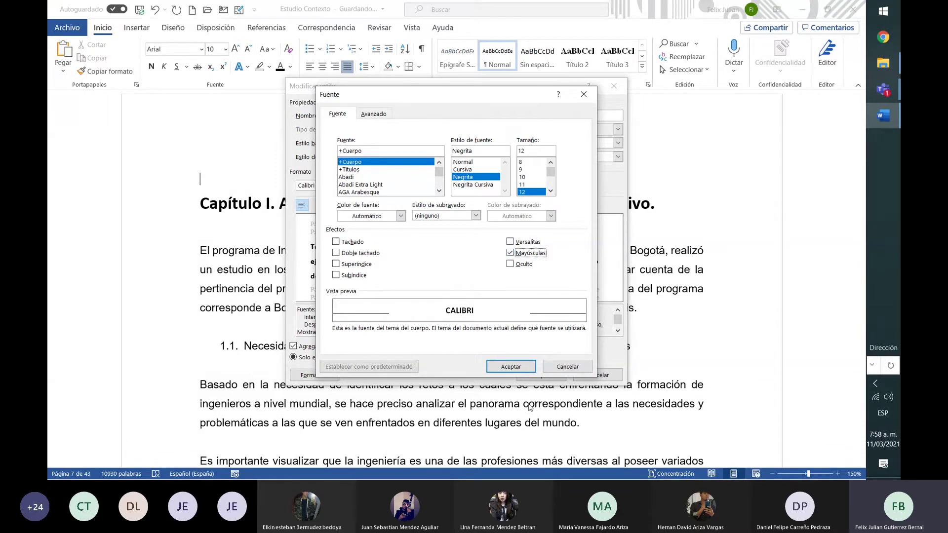
click(509, 368)
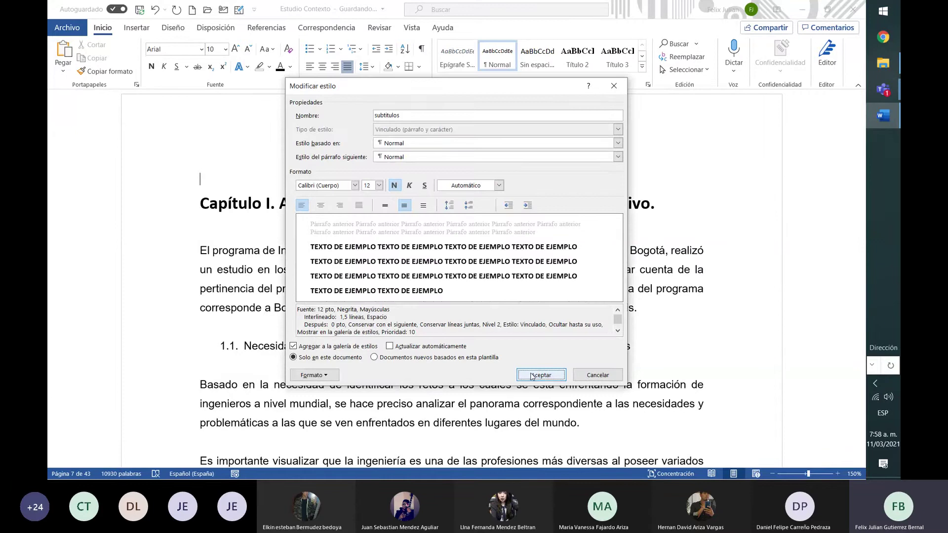
click(532, 375)
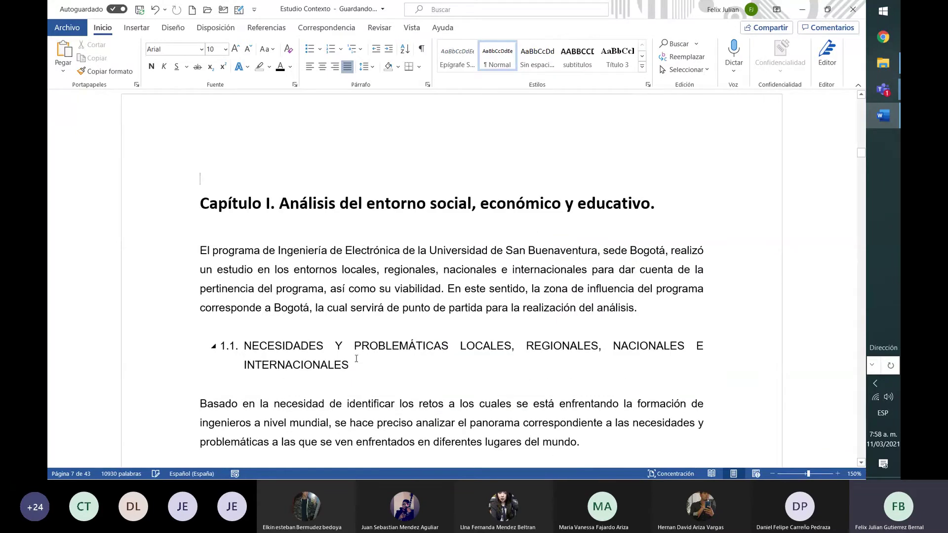
drag(354, 365, 245, 350)
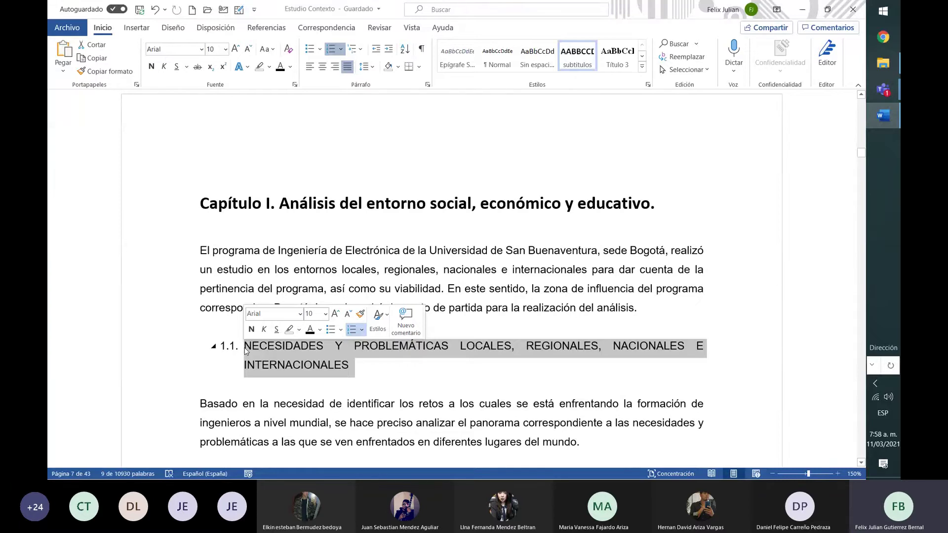
Collapse and expand heading 1.1 twice, then scroll up toward the table of contents
click(211, 350)
click(215, 348)
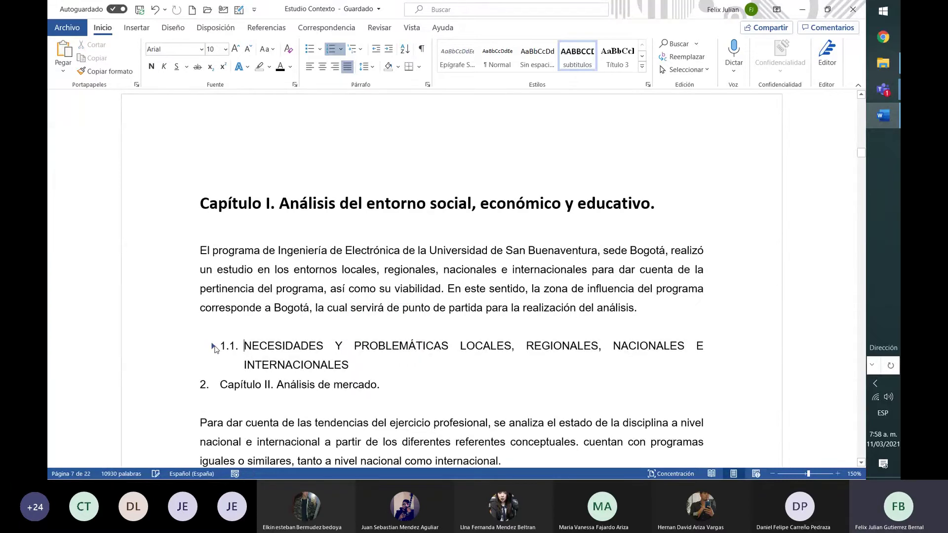
click(216, 348)
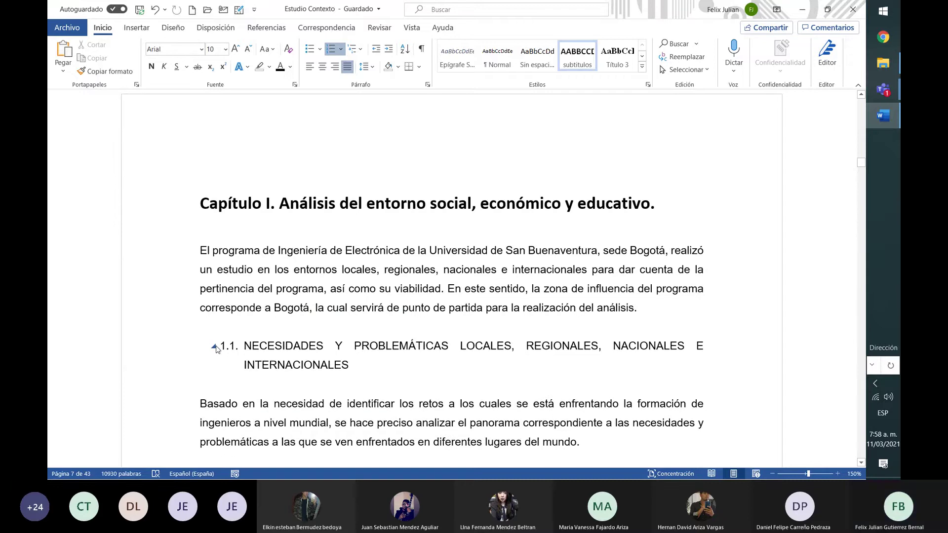
click(215, 348)
click(215, 348)
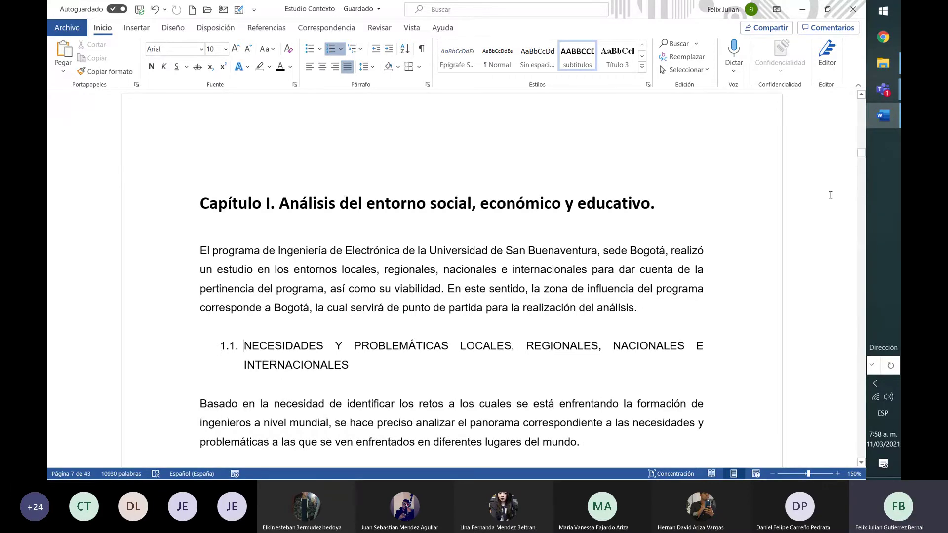
drag(862, 149, 867, 111)
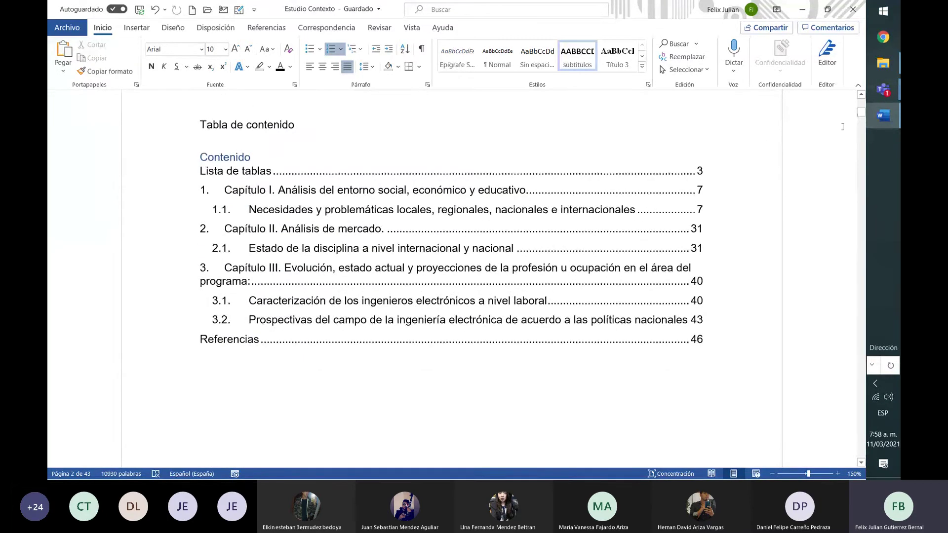
click(487, 178)
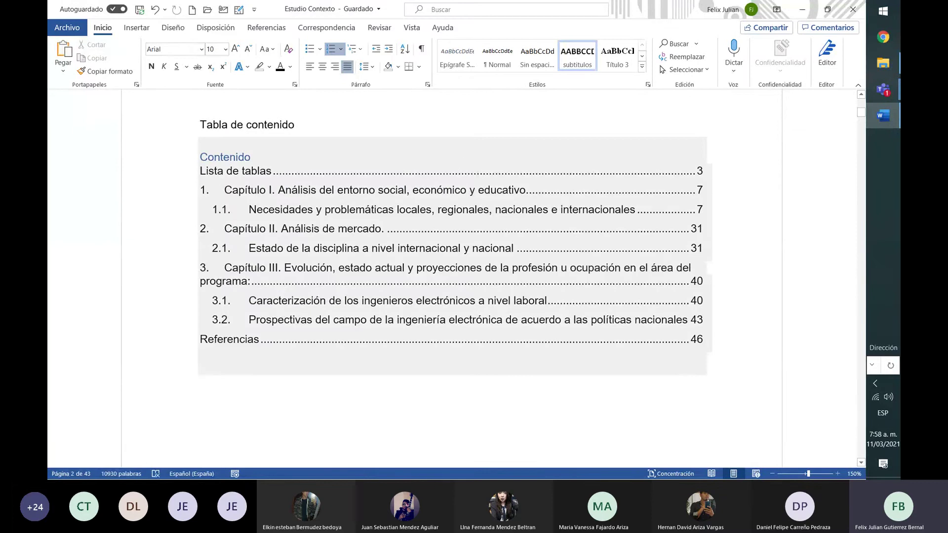
click(535, 183)
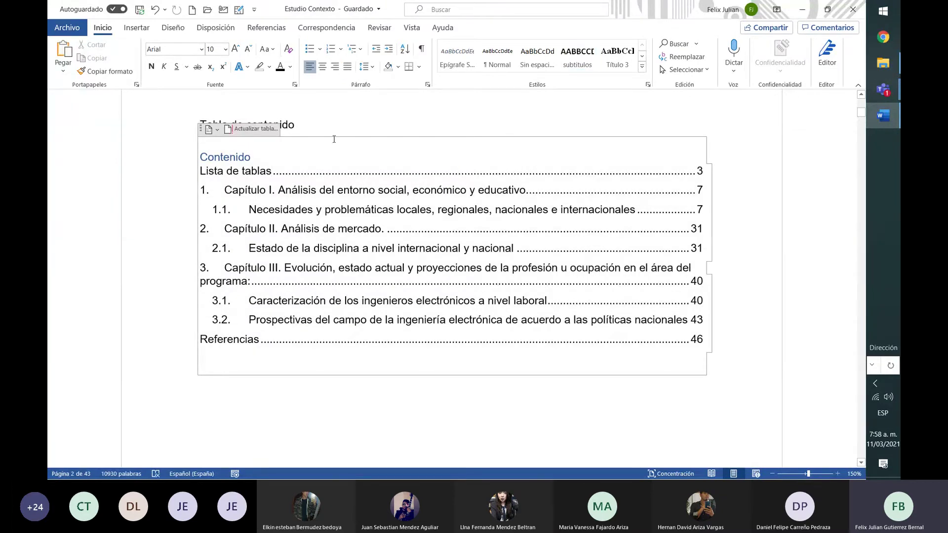
click(256, 129)
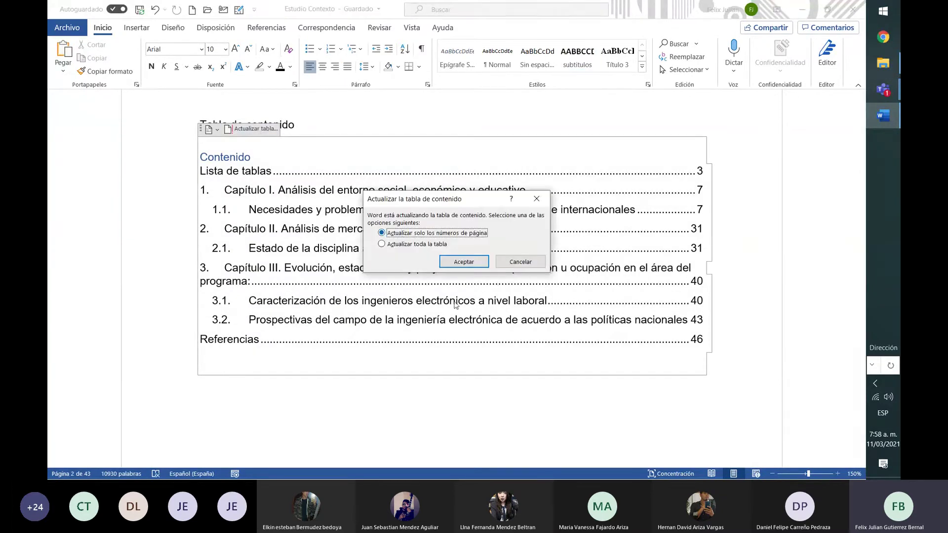
click(428, 245)
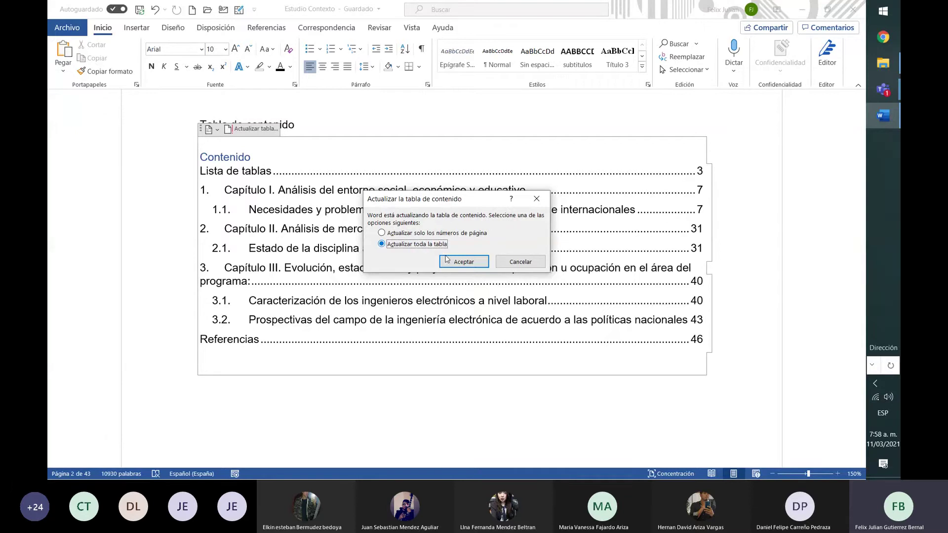
click(462, 261)
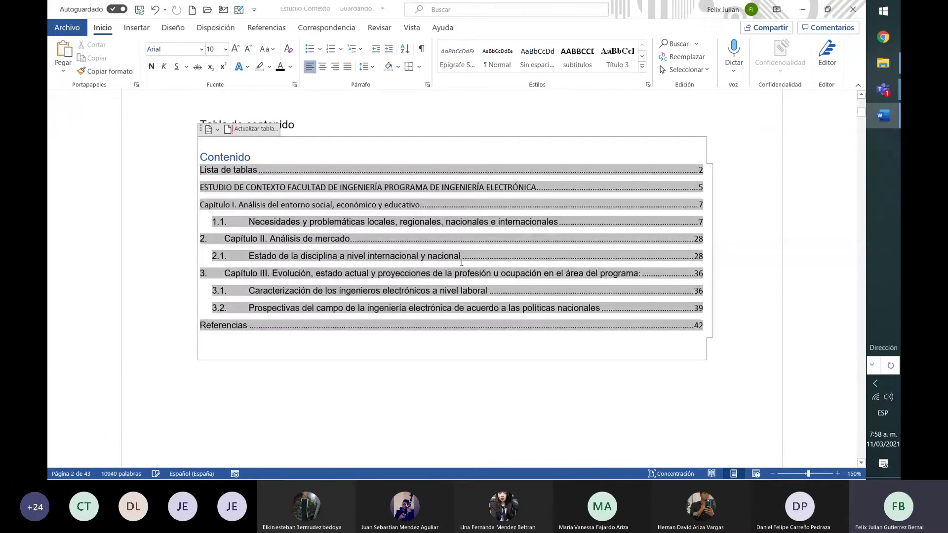
click(343, 188)
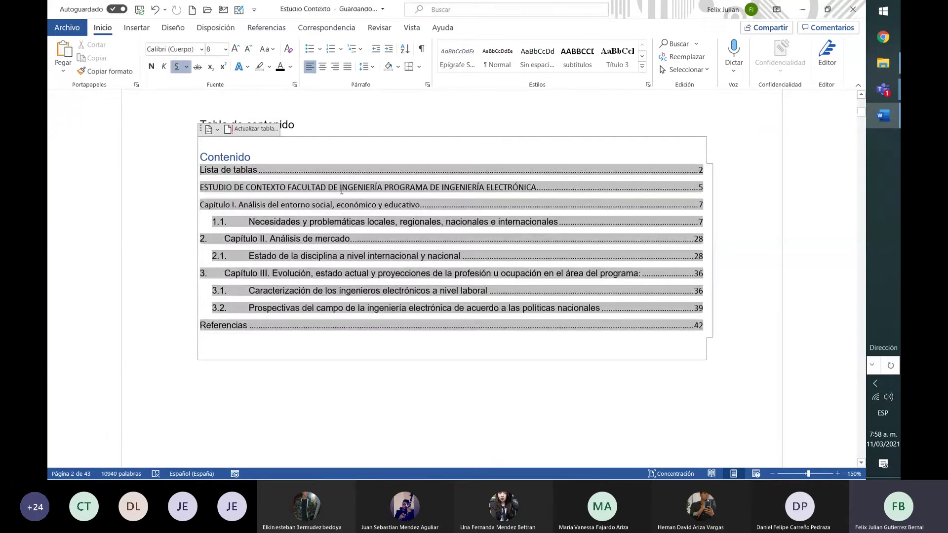
click(365, 158)
click(436, 187)
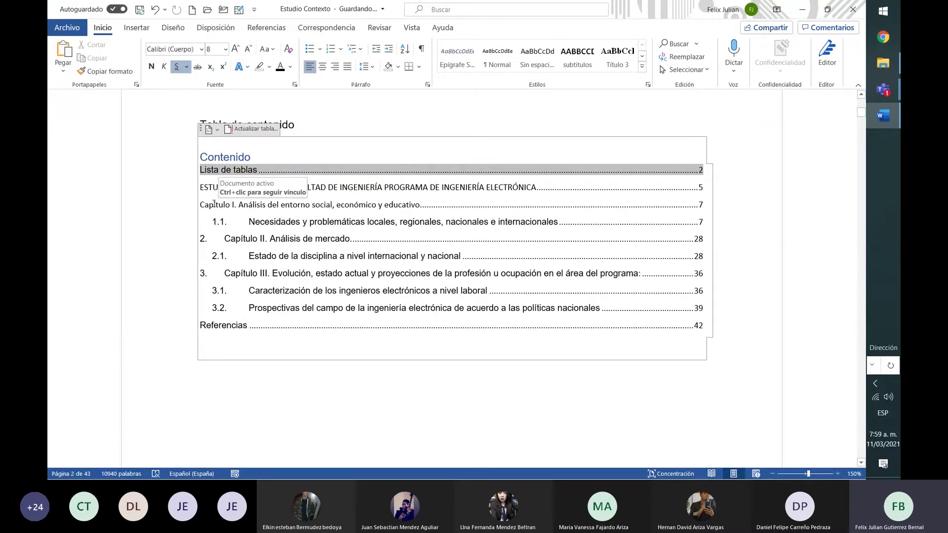
click(219, 187)
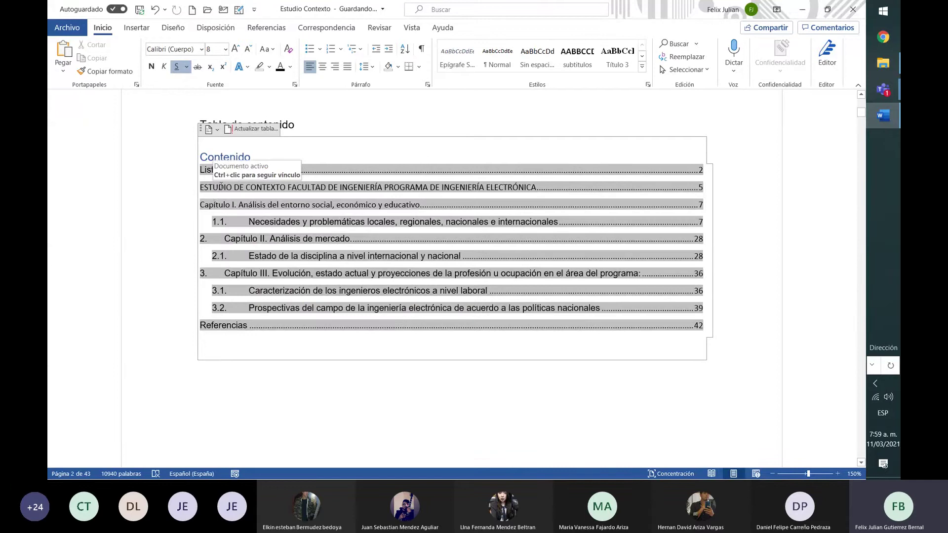
click(219, 222)
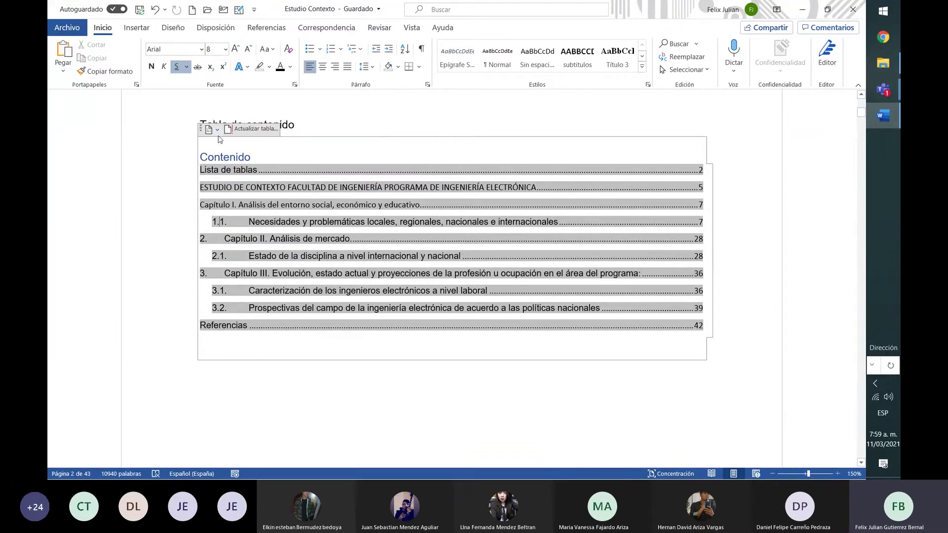
click(383, 130)
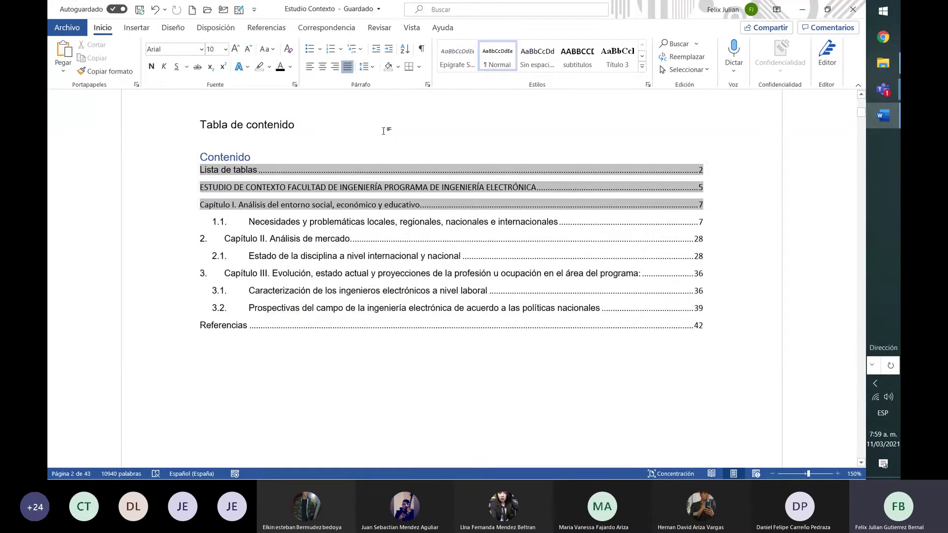
Insert an empty line below the Tabla de contenido heading
key(Return)
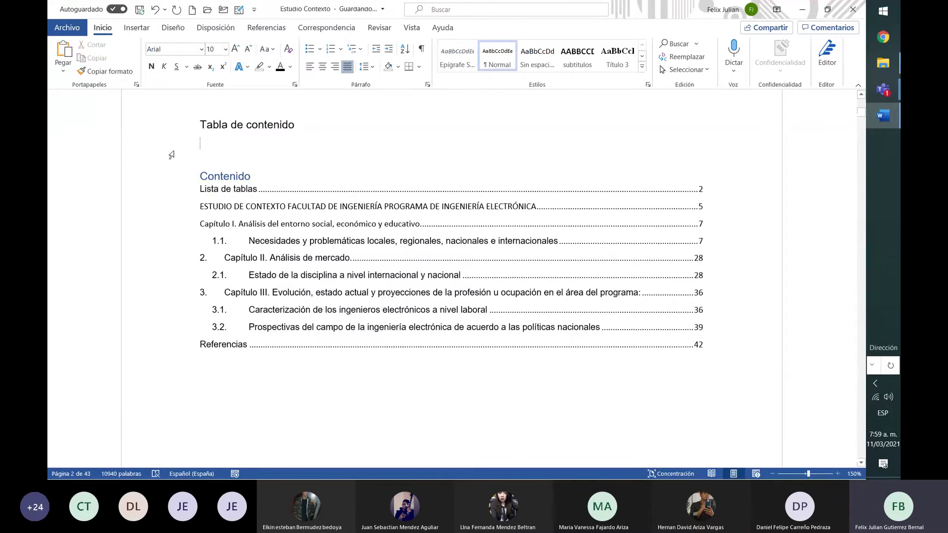
right_click(225, 149)
click(468, 167)
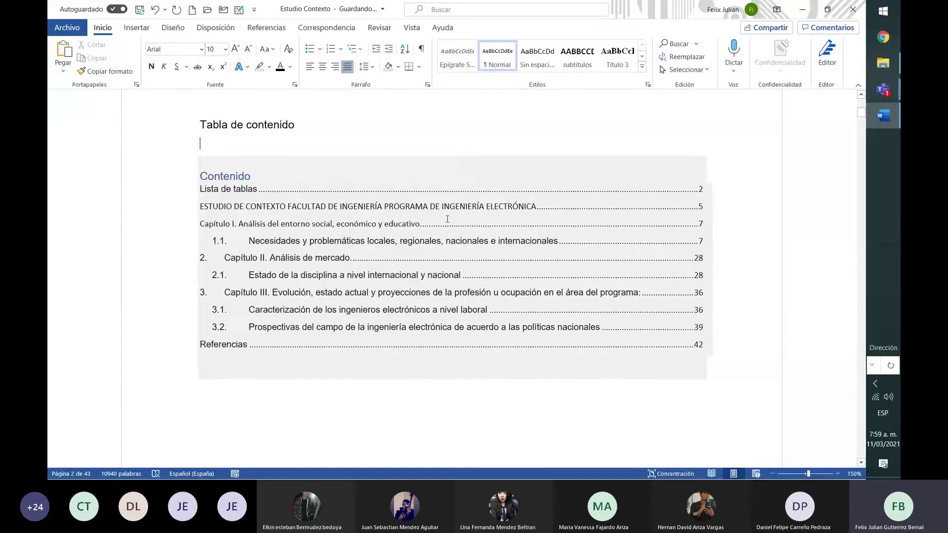
Try the Normal style on the Capítulo II entry, then undo the change
click(419, 258)
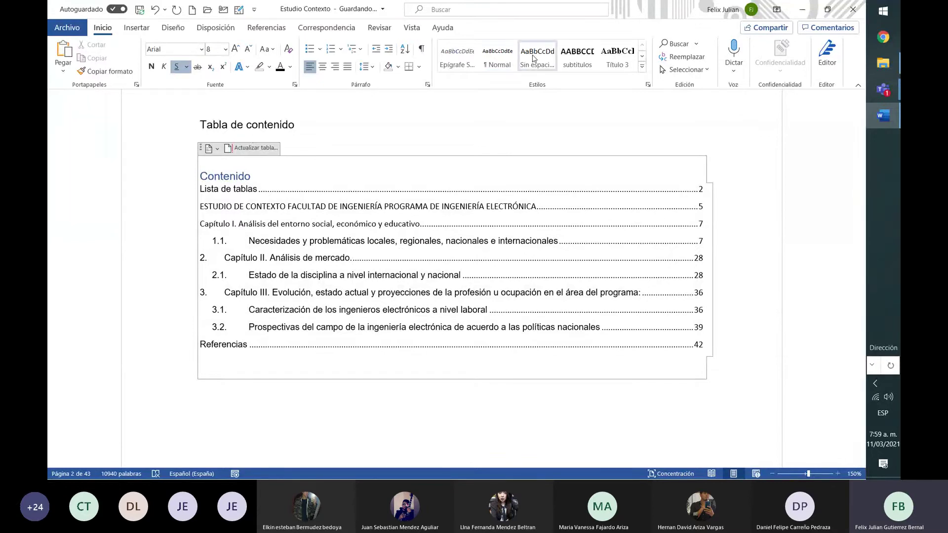
click(503, 59)
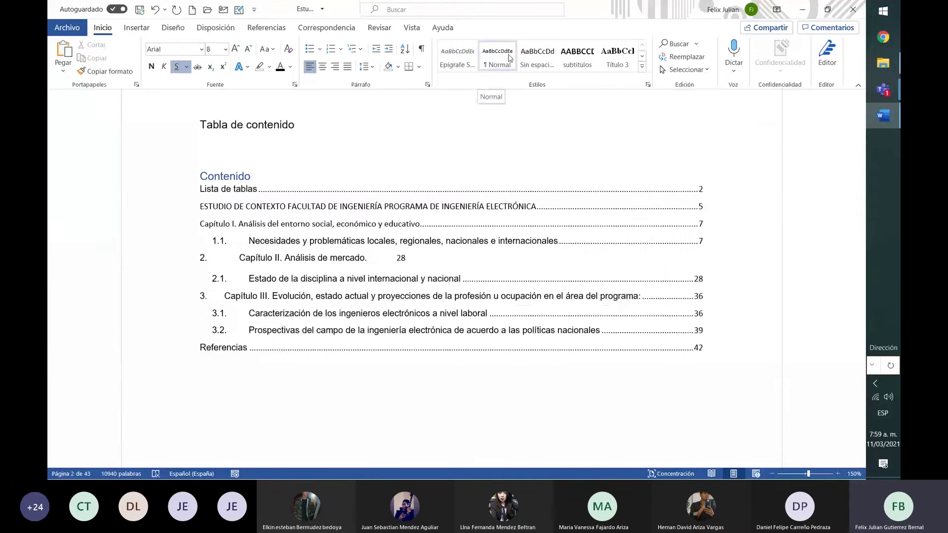
key(ctrl+z)
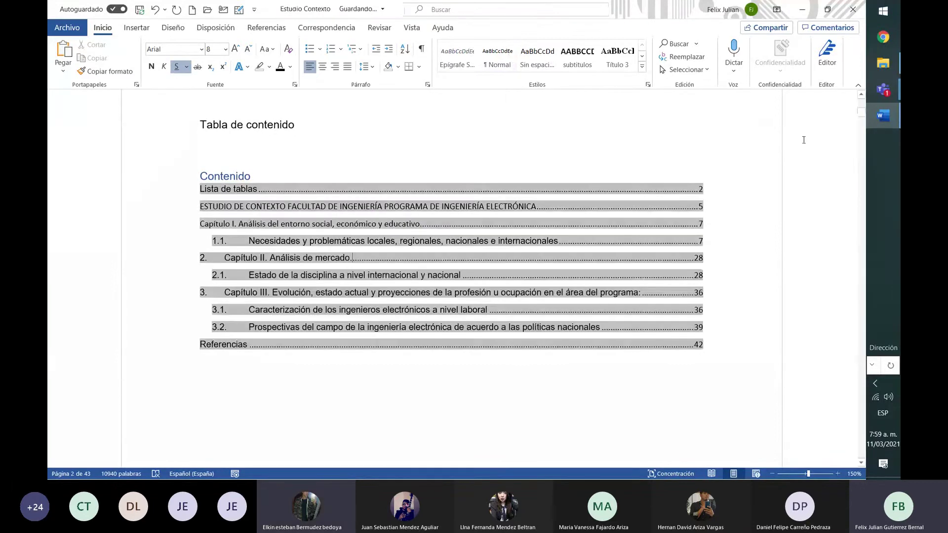
click(741, 292)
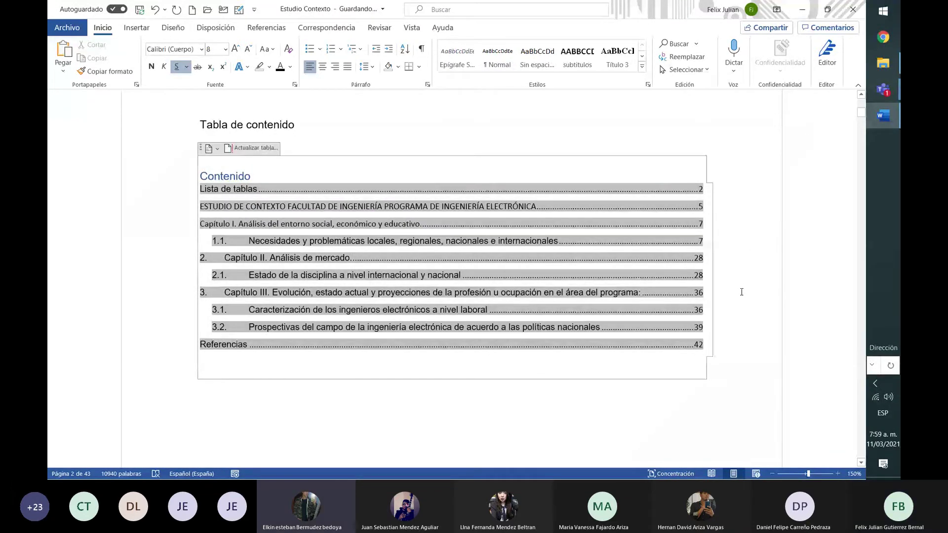
Scroll past Lista de tablas and Lista de Figuras to the ESTUDIO DE CONTEXTO heading on page 5
key(Down)
key(Down)
key(Down)
key(Down)
key(Down)
key(Down)
key(Down)
key(Down)
key(Down)
key(Down)
key(Down)
key(Down)
key(Down)
key(Down)
key(Down)
key(Down)
key(Down)
key(Down)
key(Down)
key(Down)
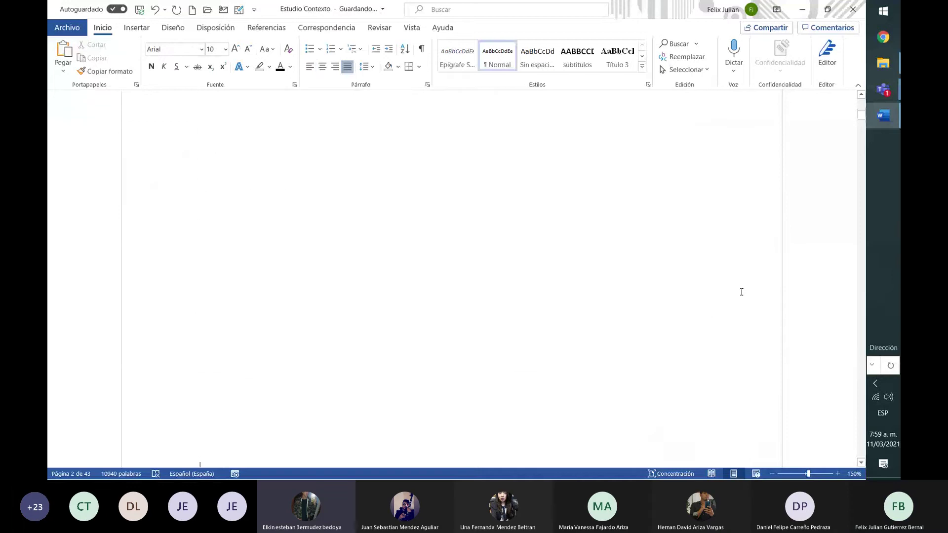
key(Down)
key(Down)
key(Down)
key(Down)
key(Down)
key(Down)
key(Down)
key(Down)
key(Down)
key(Down)
key(Down)
key(Down)
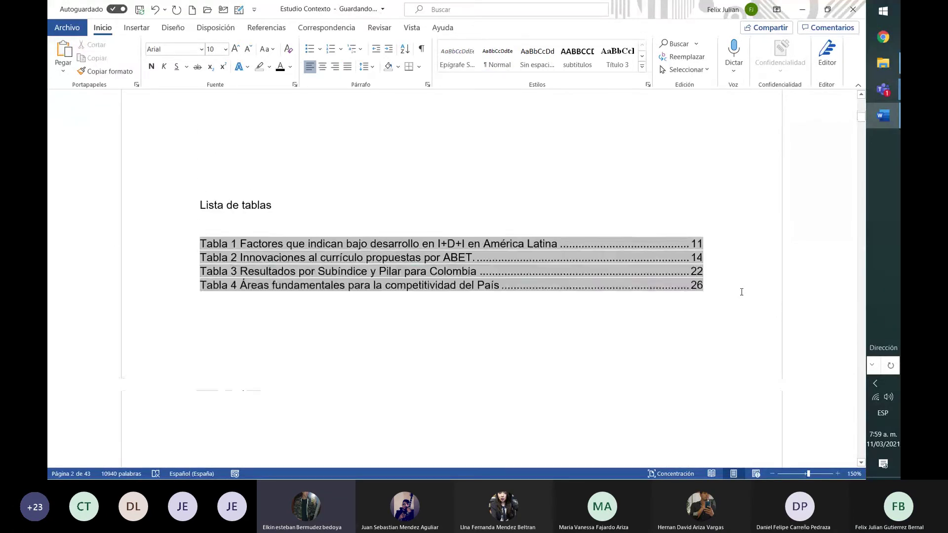
key(Down)
key(Down)
key(Down)
key(Down)
key(Down)
key(Down)
key(Down)
key(Down)
key(Down)
key(Down)
key(Down)
key(Down)
key(Down)
key(Down)
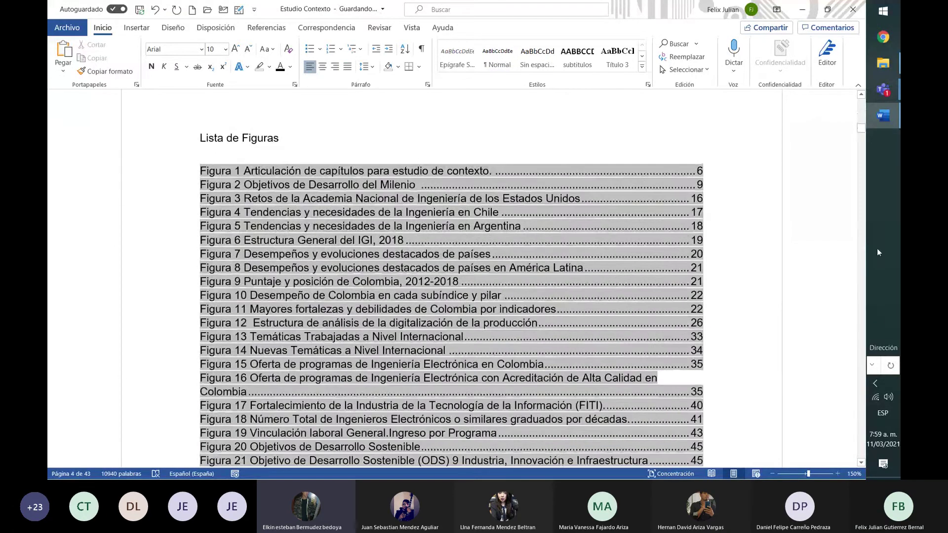
click(861, 268)
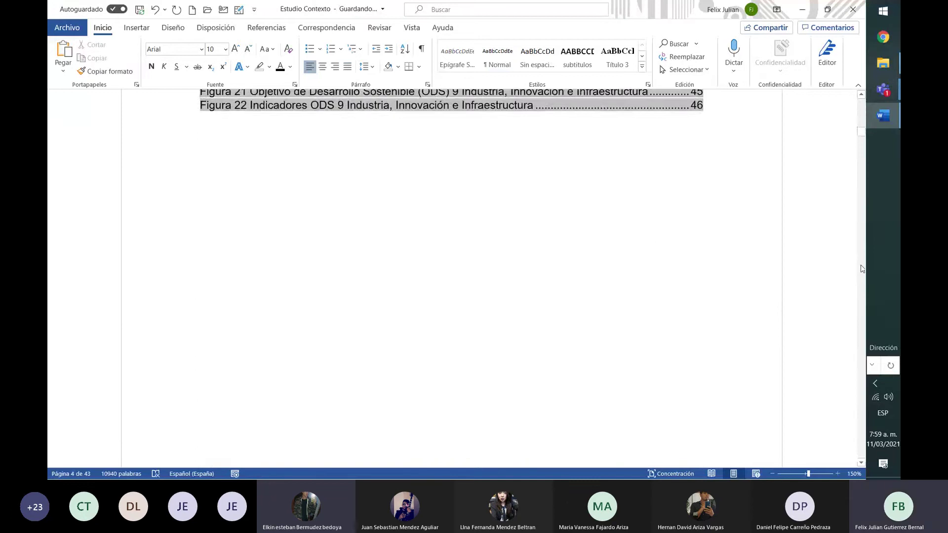
scroll(863, 268, down, 10)
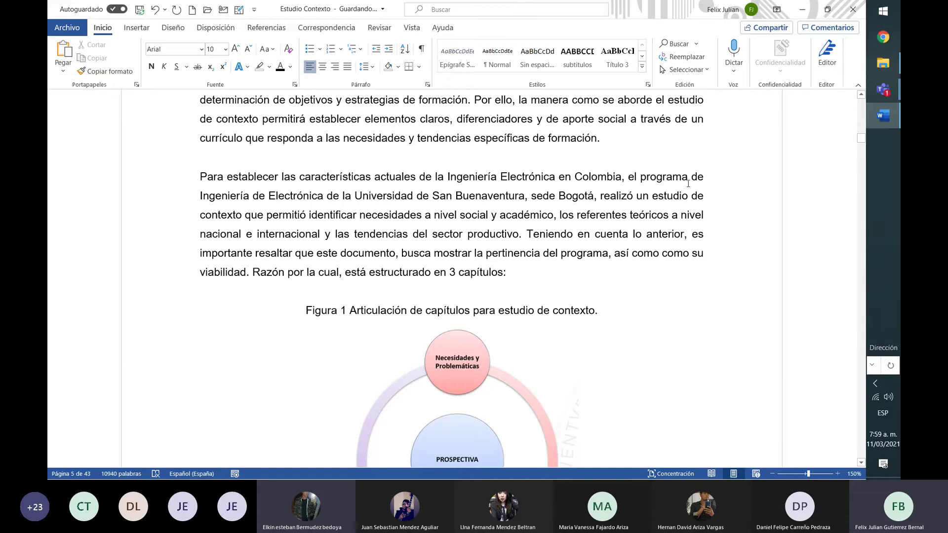
click(864, 96)
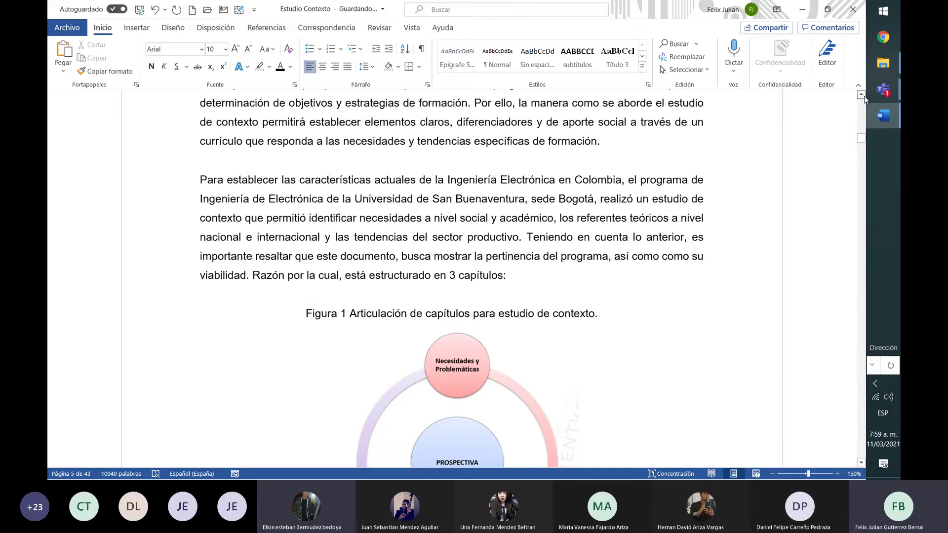
scroll(864, 96, up, 3)
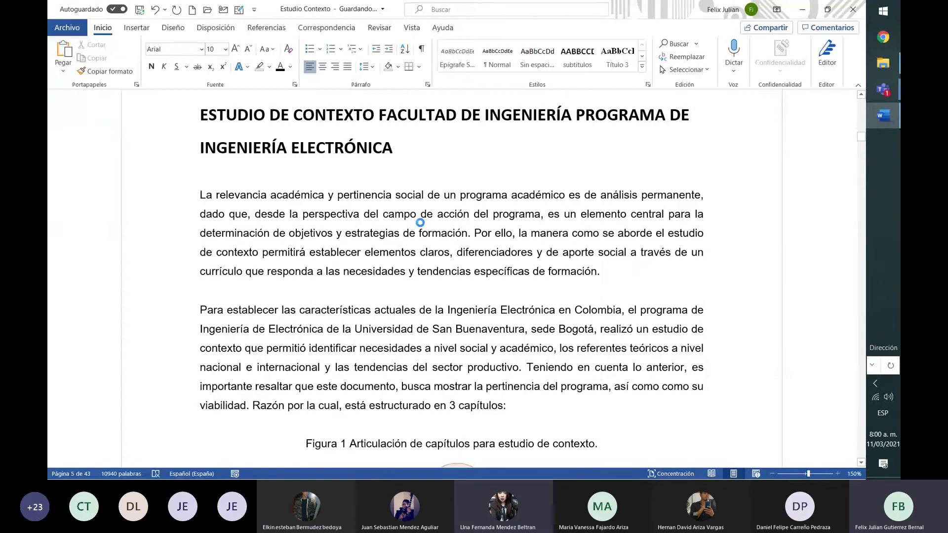
key(ctrl+m)
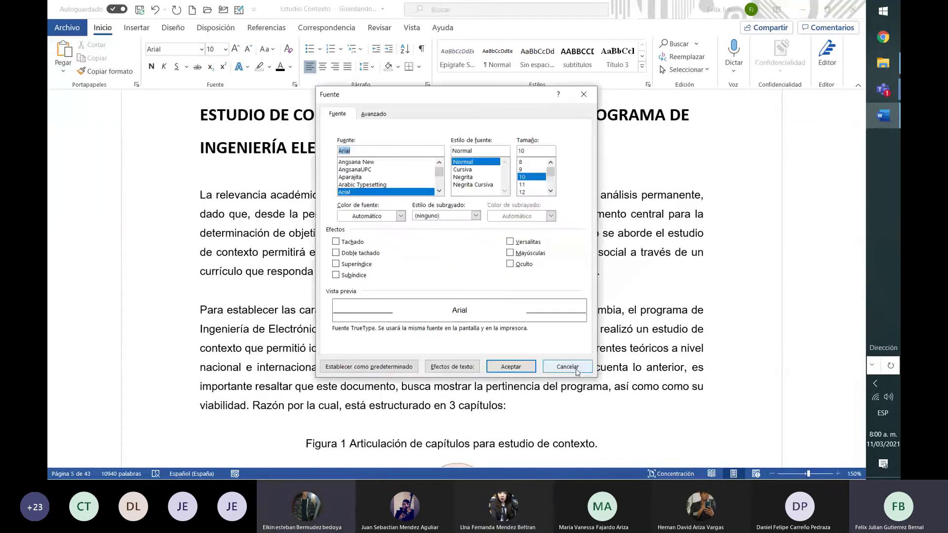
click(577, 371)
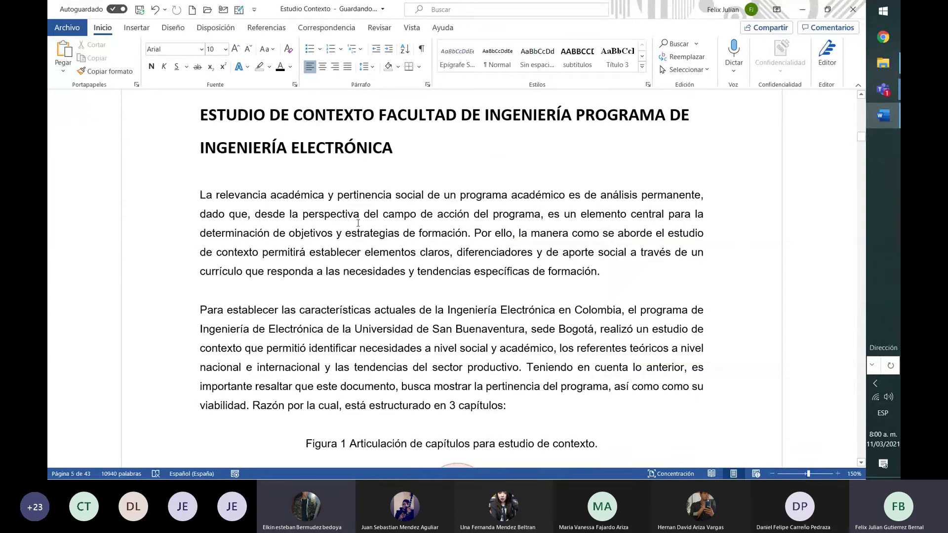
key(ctrl+m)
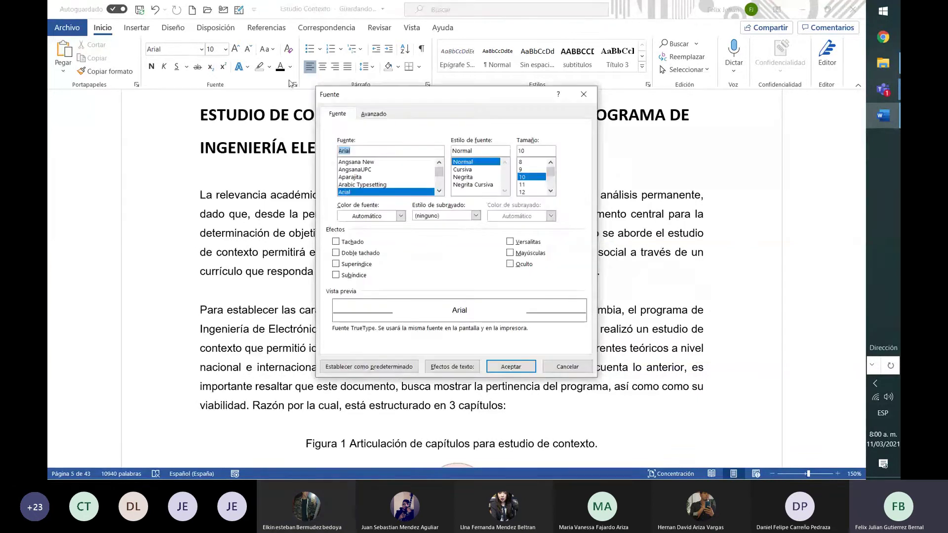
click(567, 367)
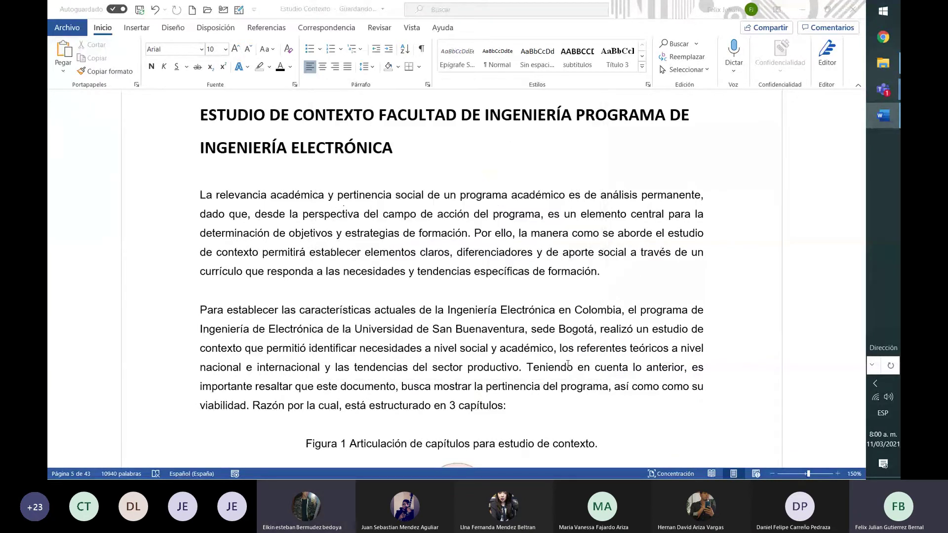
click(296, 86)
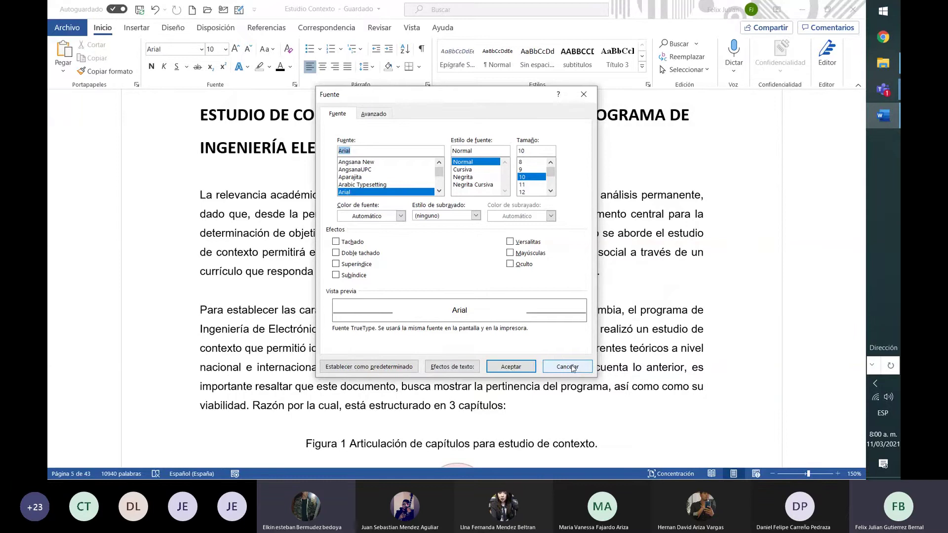
click(567, 367)
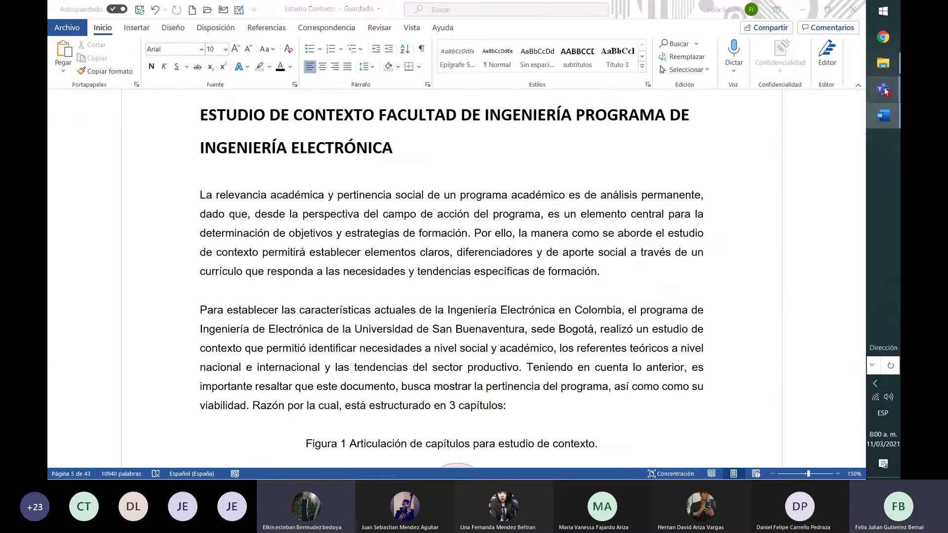
Stop sharing the Word document from the compact Teams meeting call window
mouse_move(883, 89)
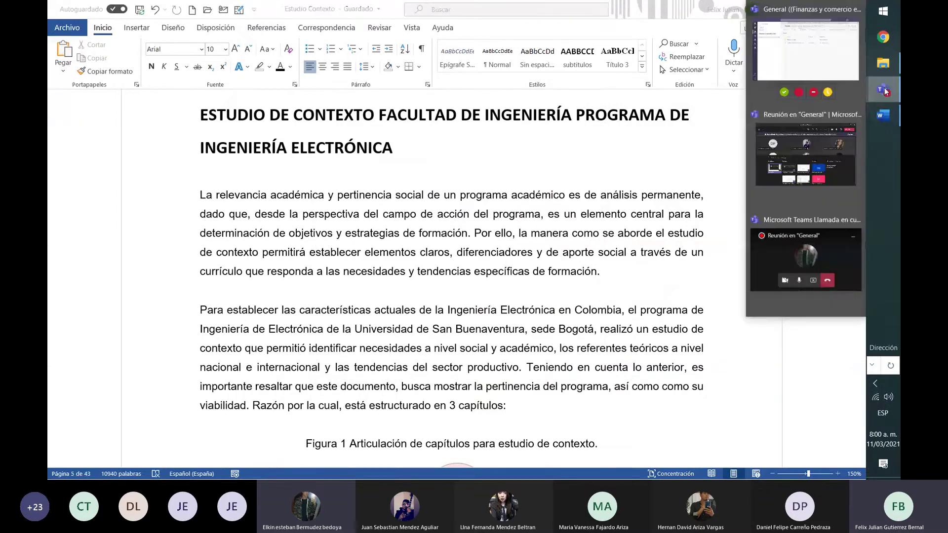
click(813, 283)
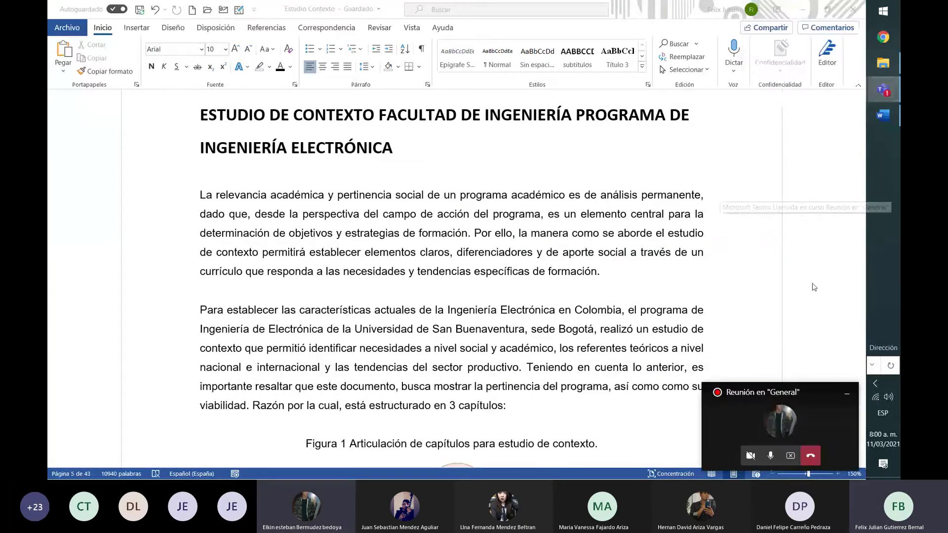
click(791, 457)
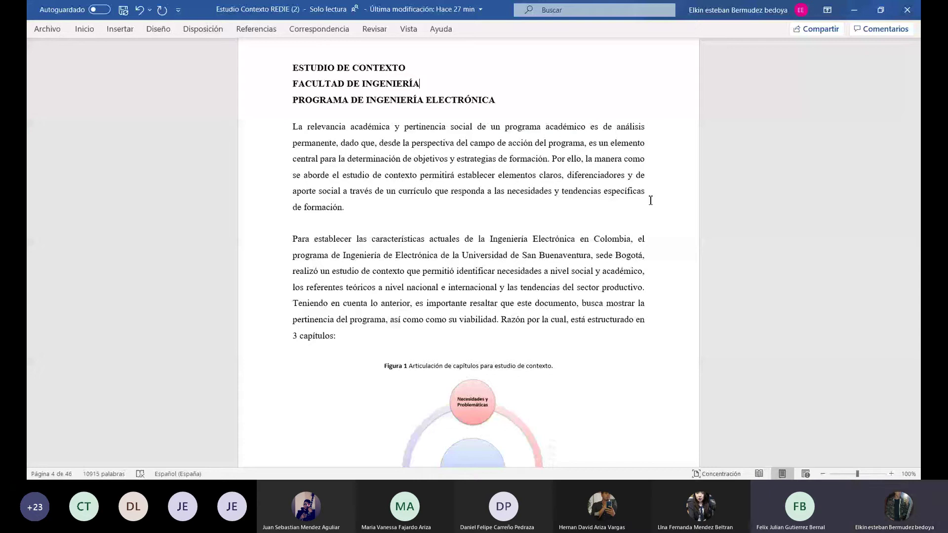
Check the file's name and location details, then create a new blank document from Archivo
click(315, 7)
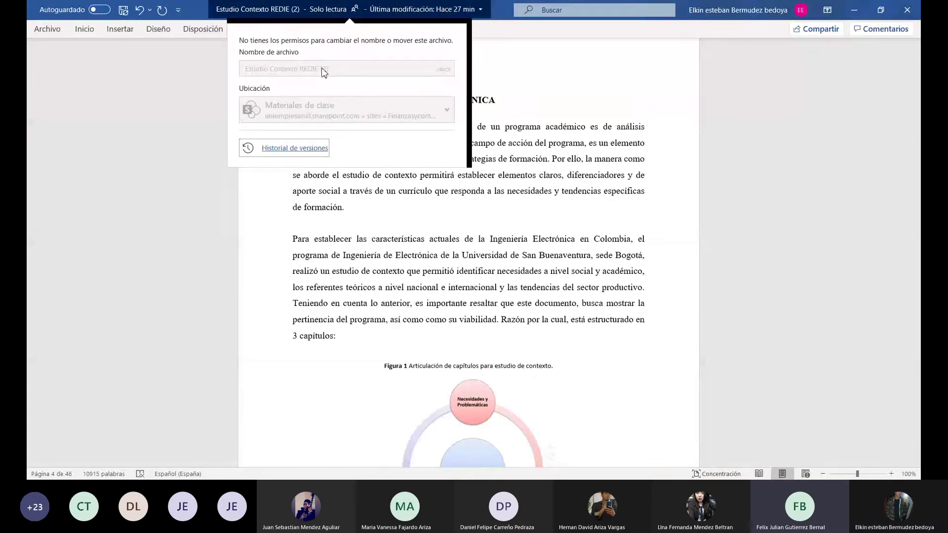
click(220, 75)
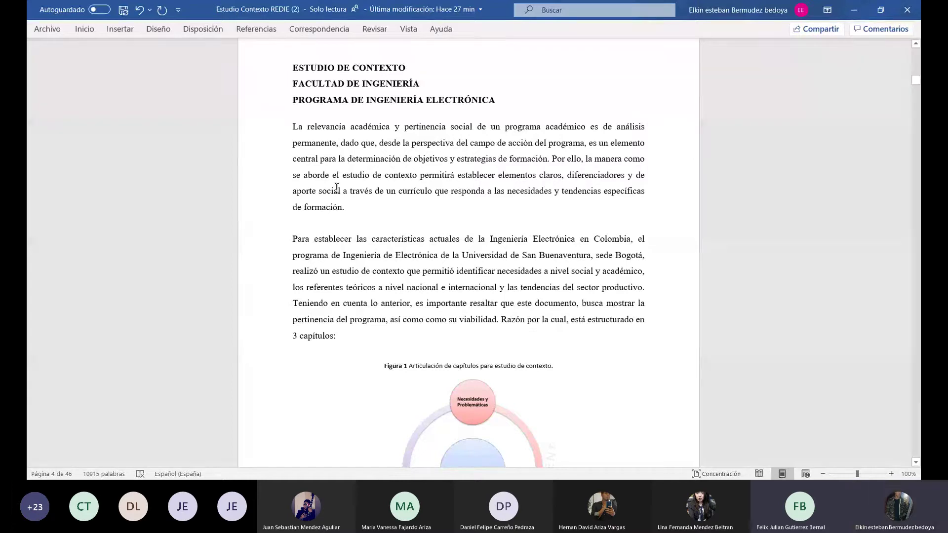
click(51, 30)
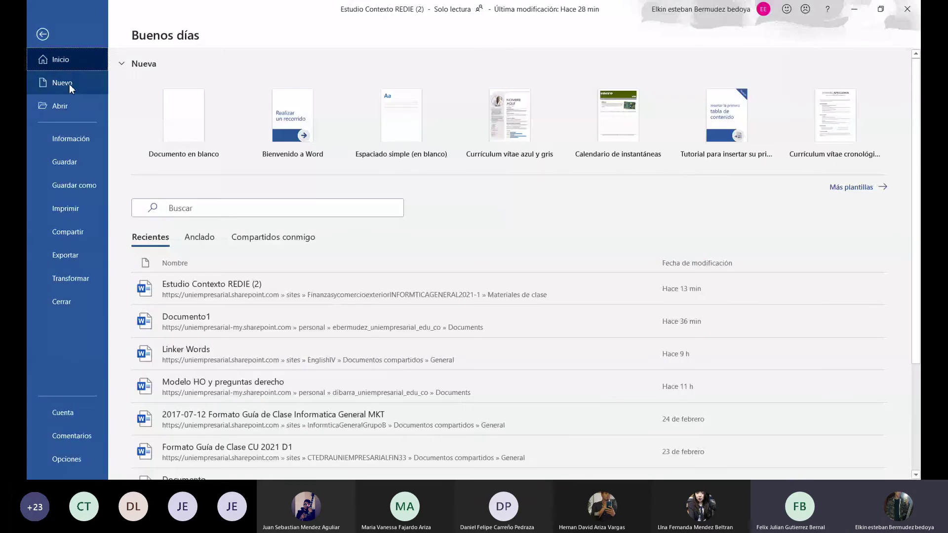
click(184, 118)
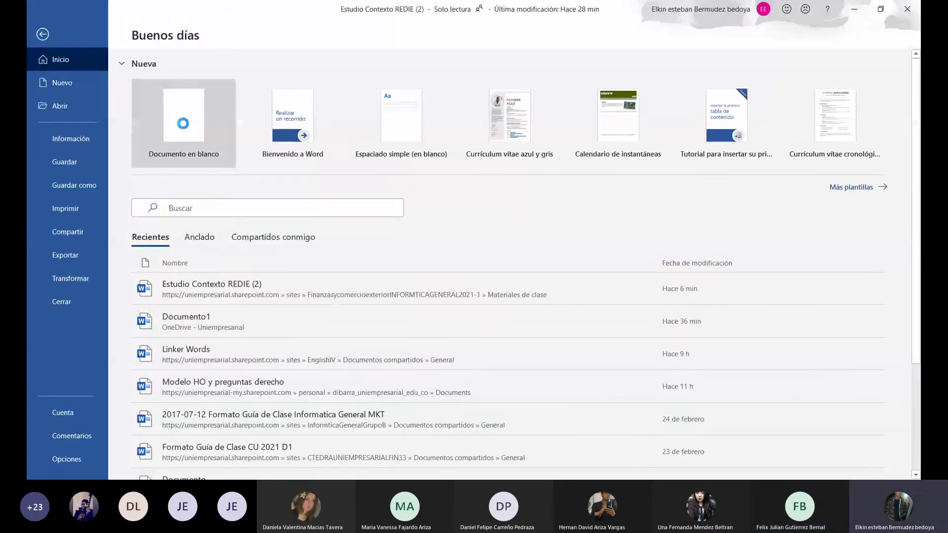
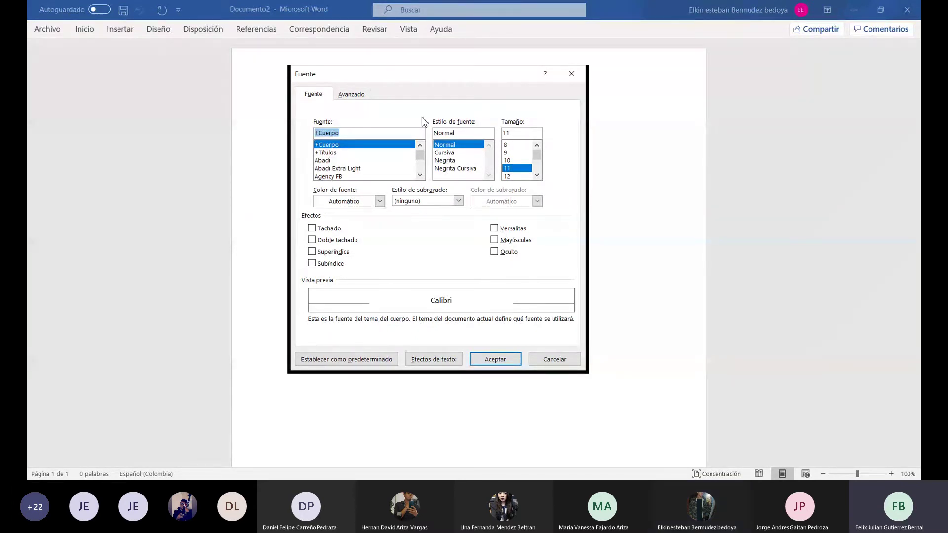
Close the Fuente font dialog to return to the Estudio Contexto report
click(573, 75)
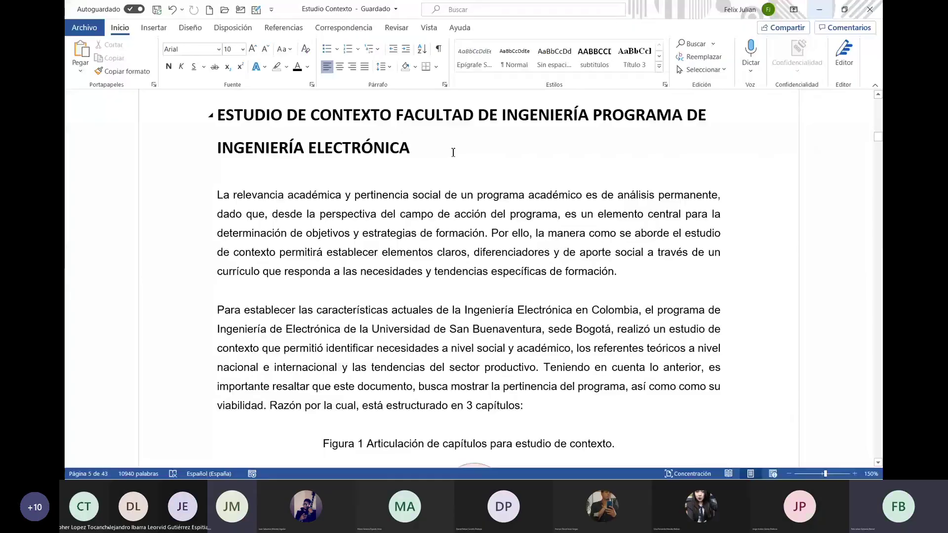
Insert an empty paragraph after the ELECTRÓNICA heading and show the Dictar language options
drag(404, 146, 228, 103)
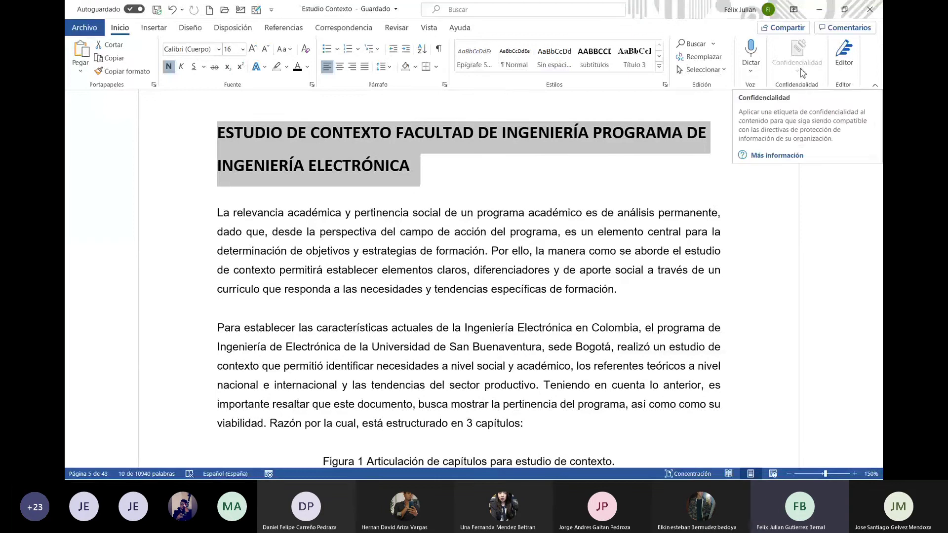
click(469, 157)
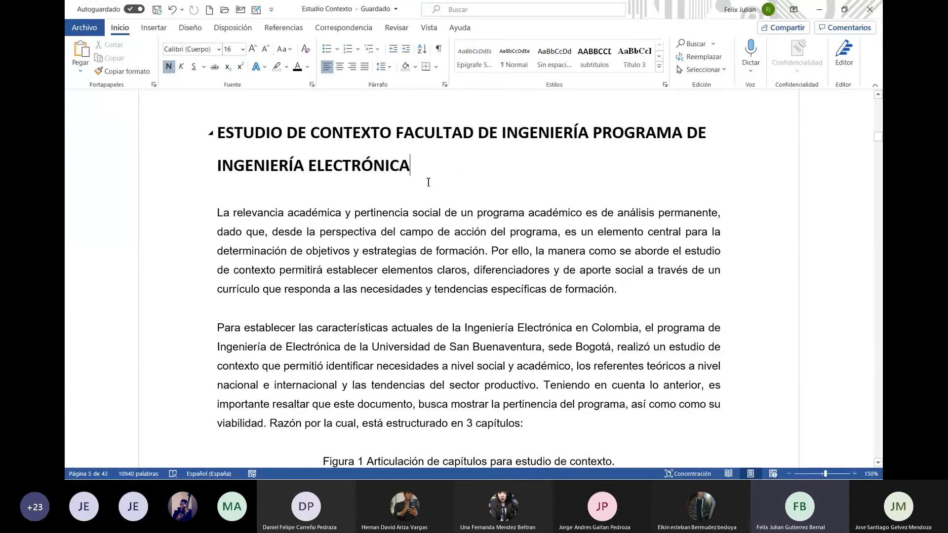
key(Return)
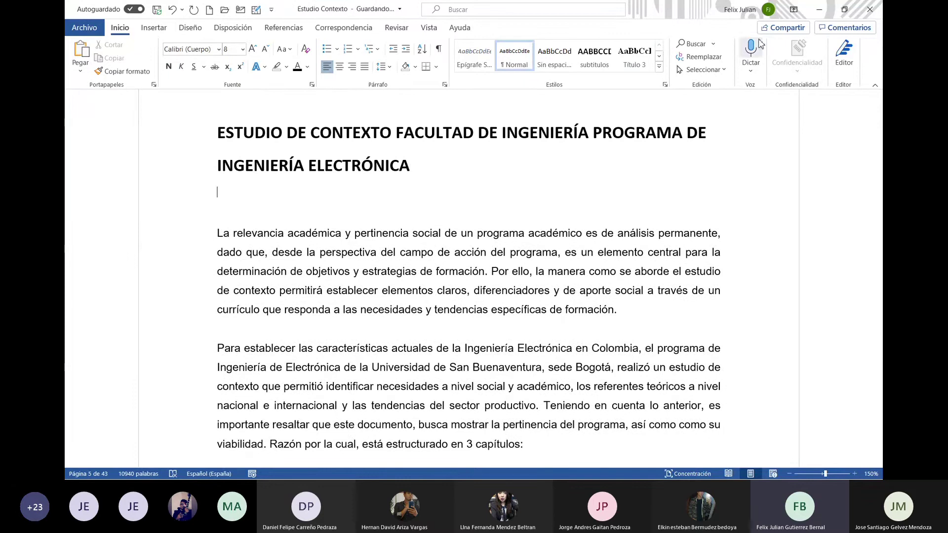
click(751, 72)
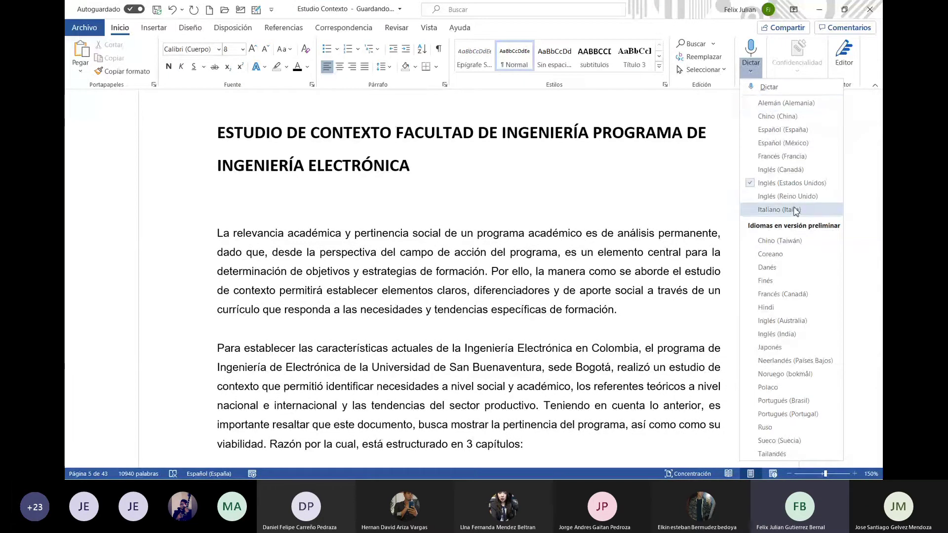
Dictate in Español (España) the paragraph 'Entonces por favor escríbenos… de manera automática', then select it
click(789, 130)
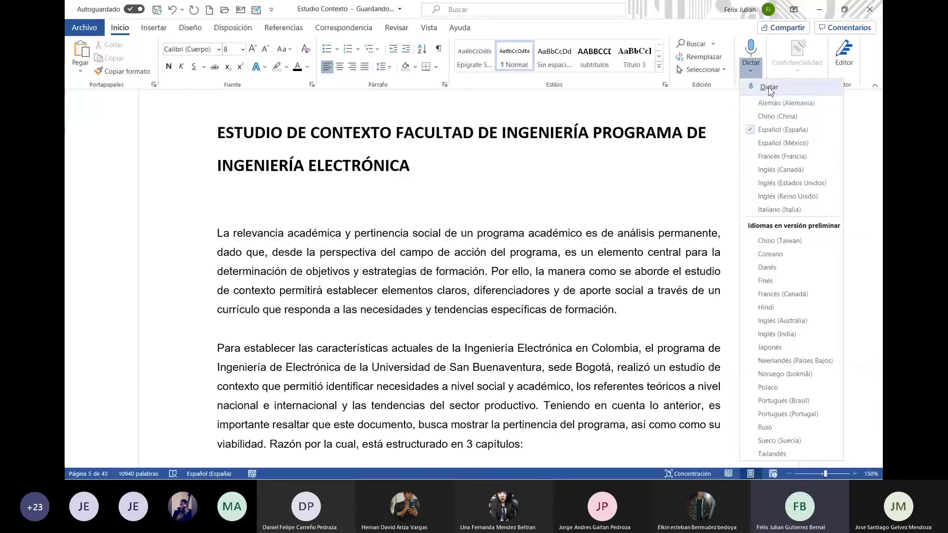
click(768, 89)
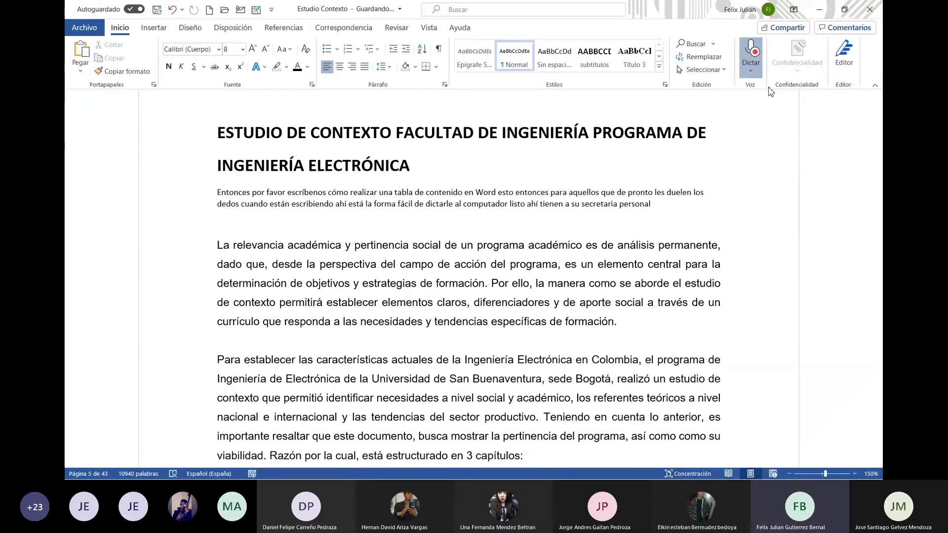
click(750, 71)
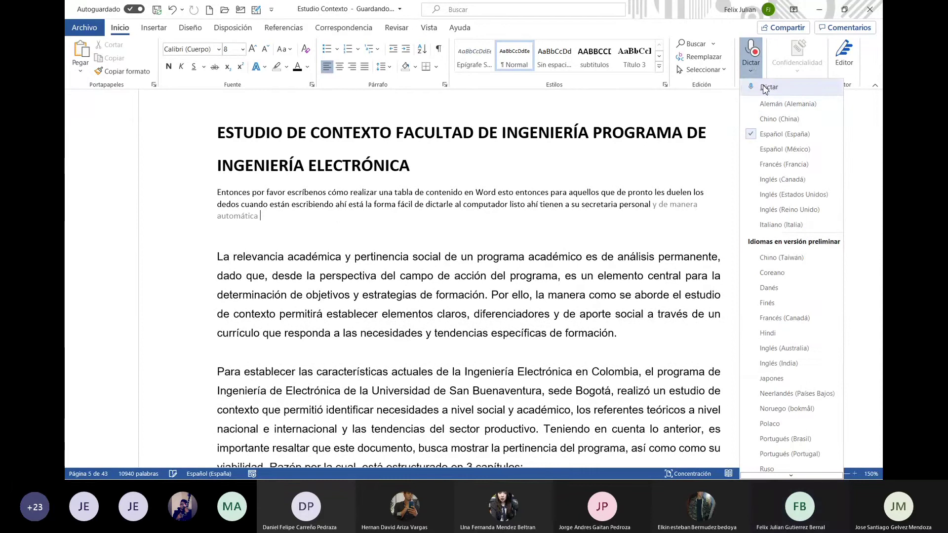
click(765, 88)
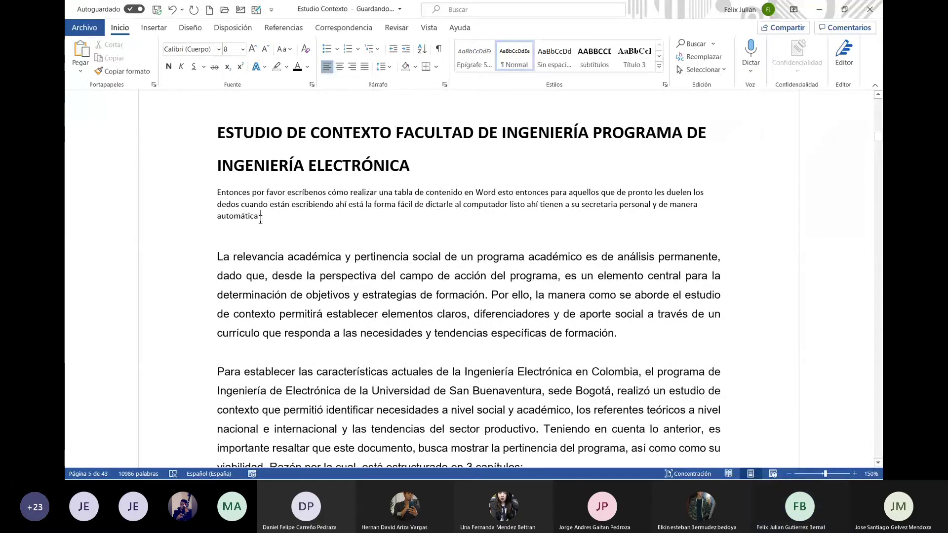
drag(260, 218, 226, 195)
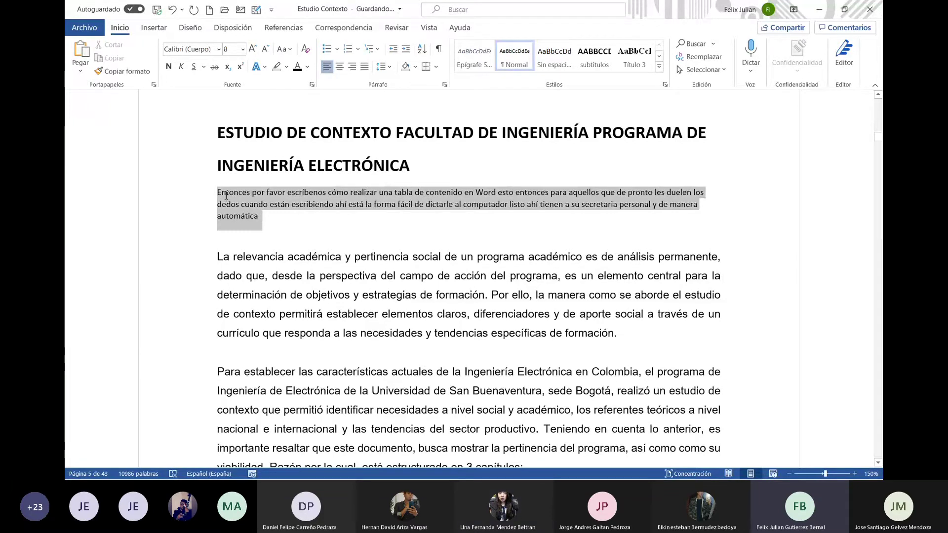
drag(226, 195, 220, 194)
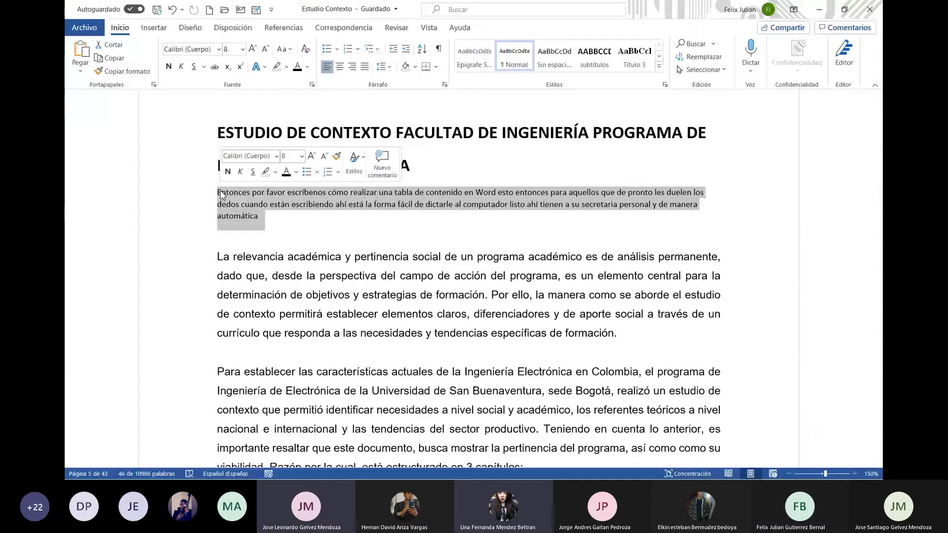
Replace the paragraph with an Español (México) dictation 'Dicta dime…', then switch to Inglés (Estados Unidos)
key(Delete)
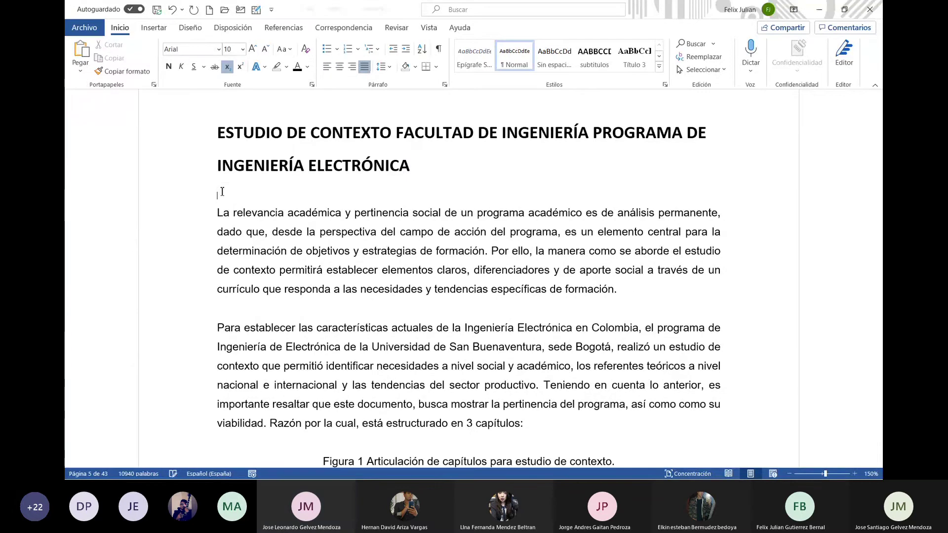
click(751, 72)
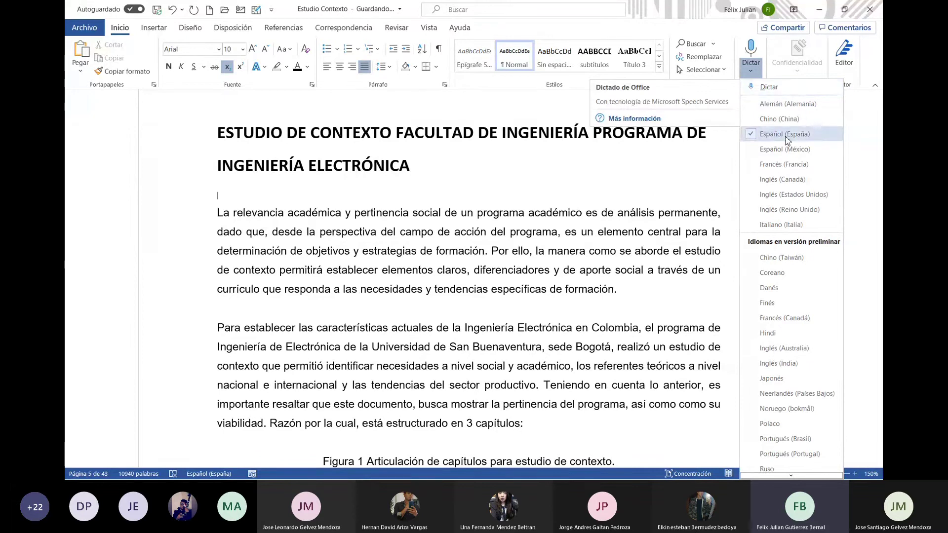
click(784, 151)
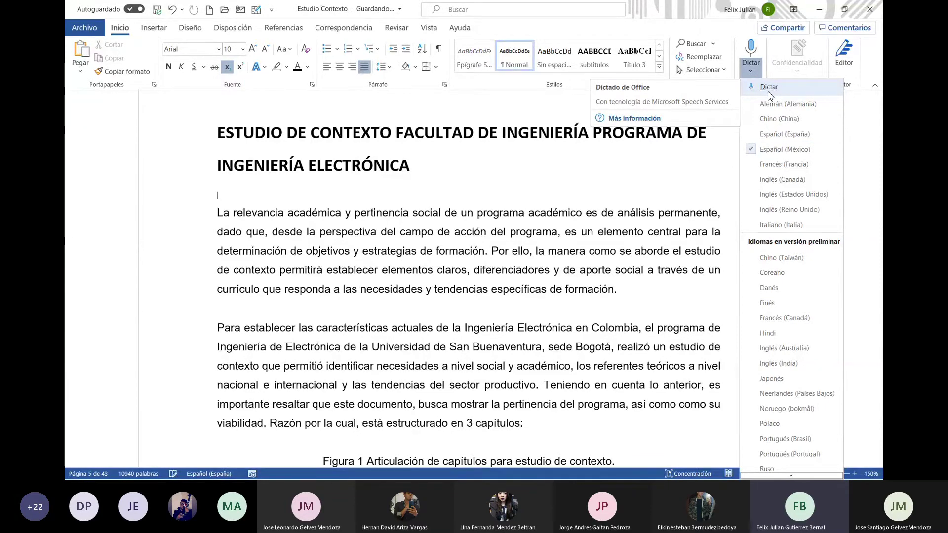
click(769, 88)
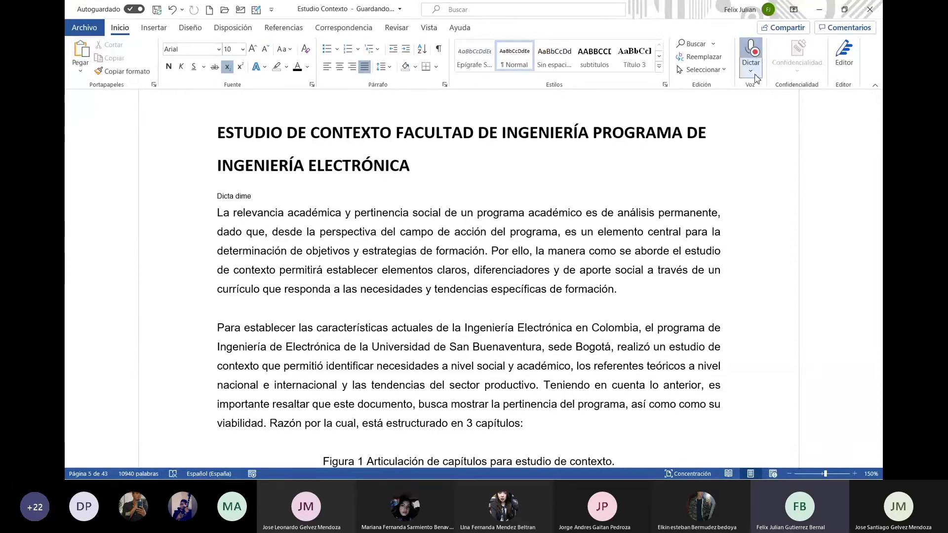
click(753, 74)
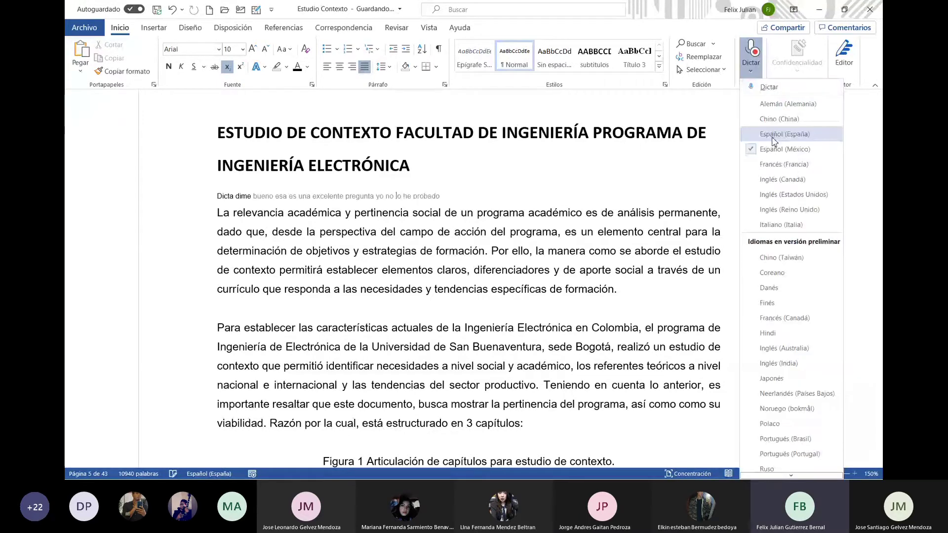
click(775, 196)
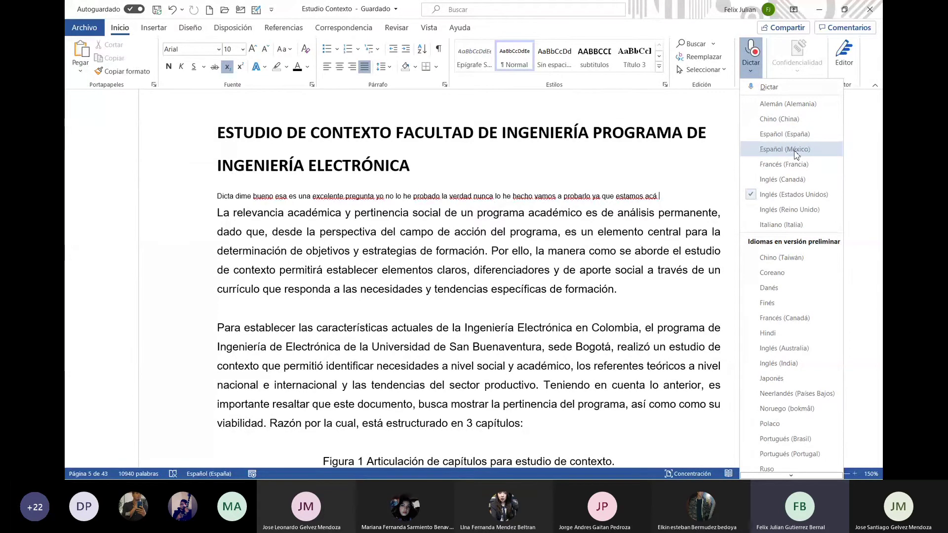
Stop the Español (México) dictation, then select and delete the 'Dicta dime…' paragraph
click(788, 151)
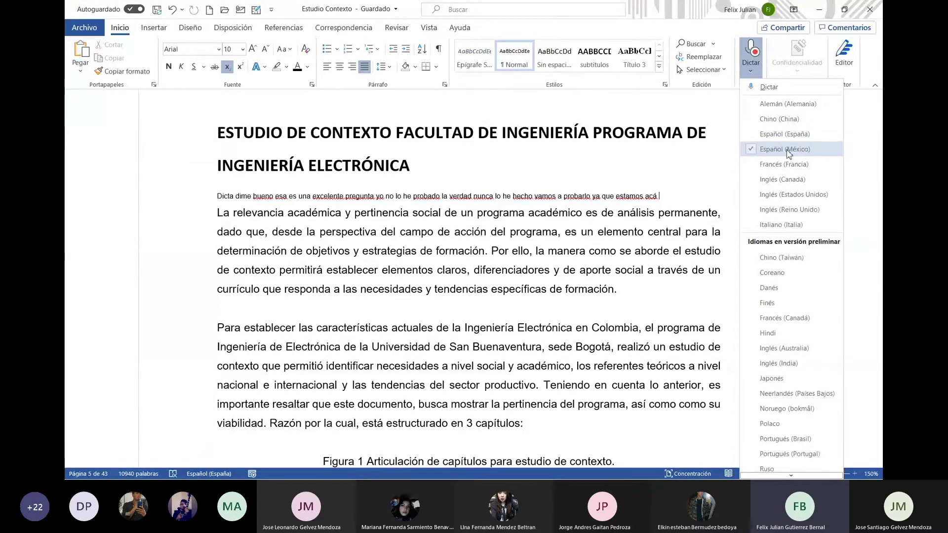
click(750, 72)
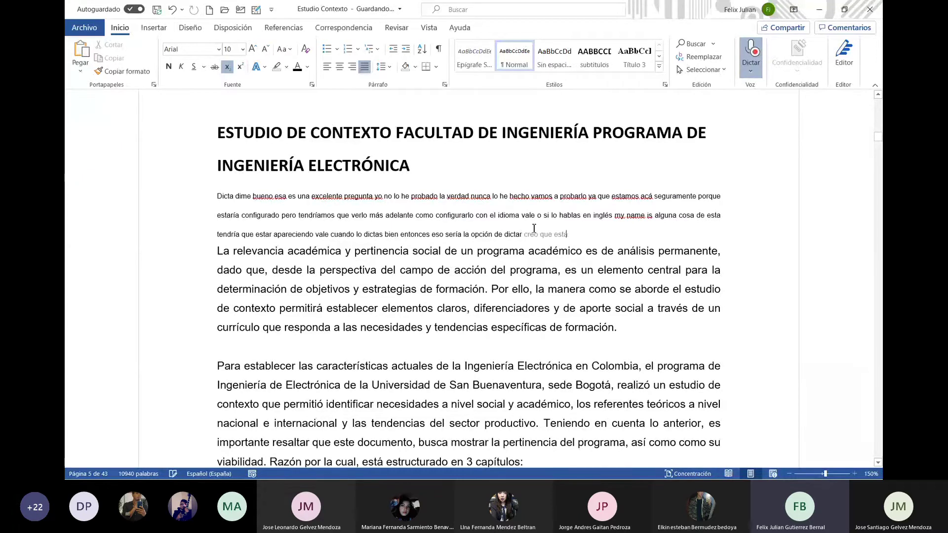
click(755, 73)
click(765, 89)
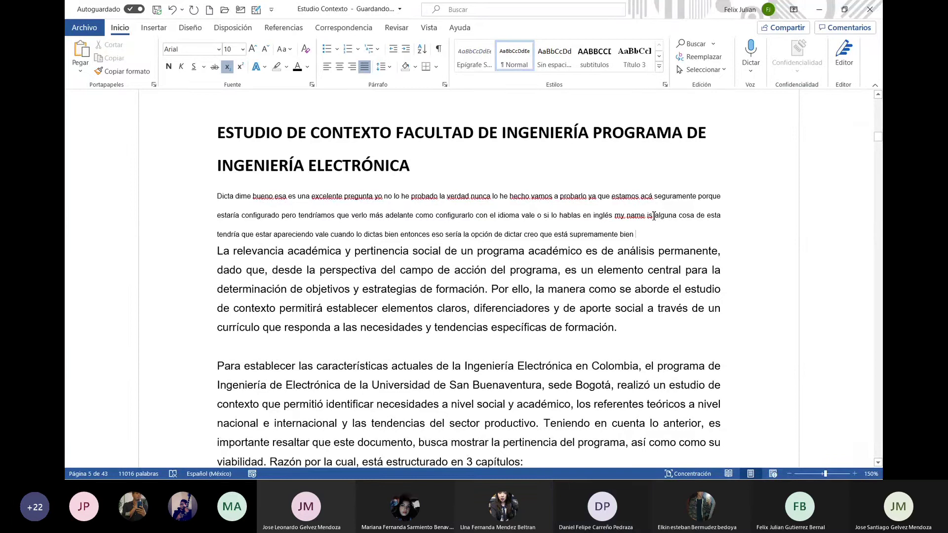
click(752, 72)
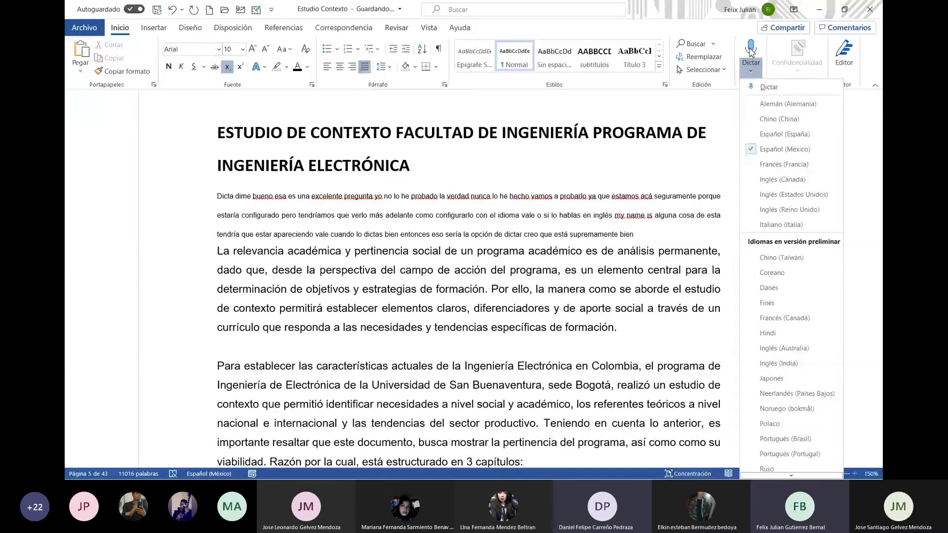
click(720, 112)
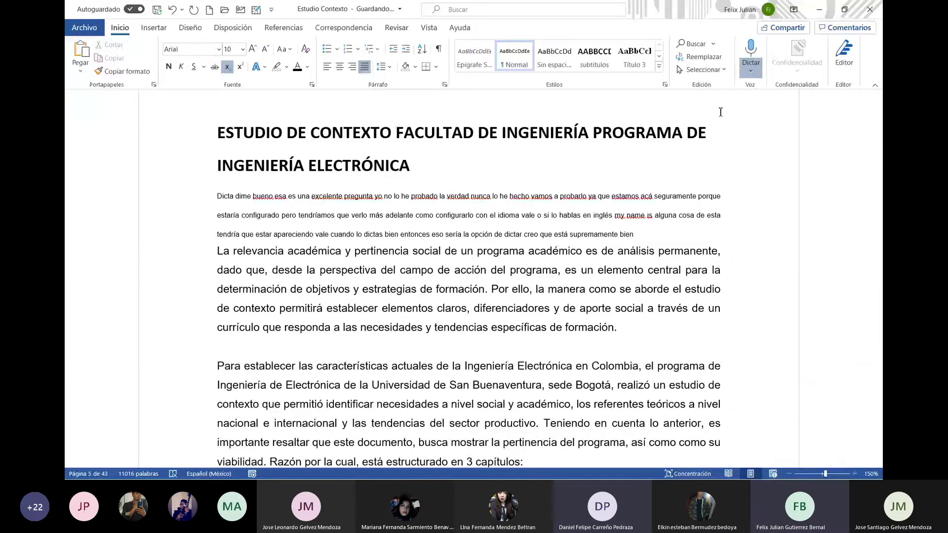
drag(656, 233, 222, 204)
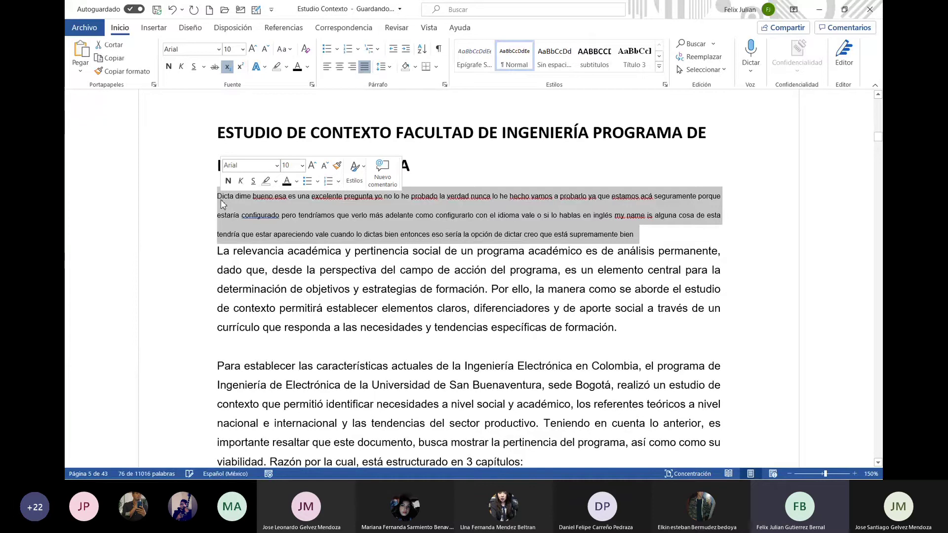
key(Delete)
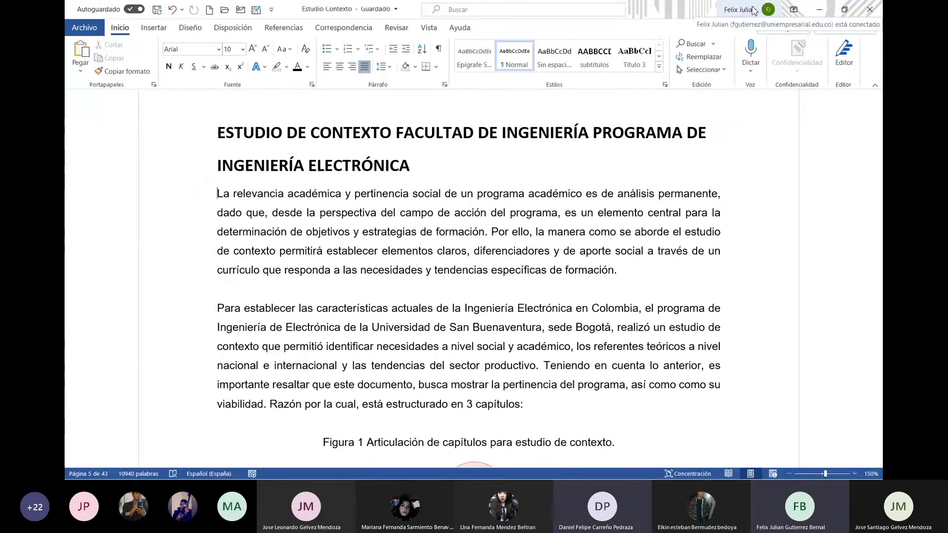
Check the signed-in account panel, then refocus the Estudio Contexto window at its title
click(754, 11)
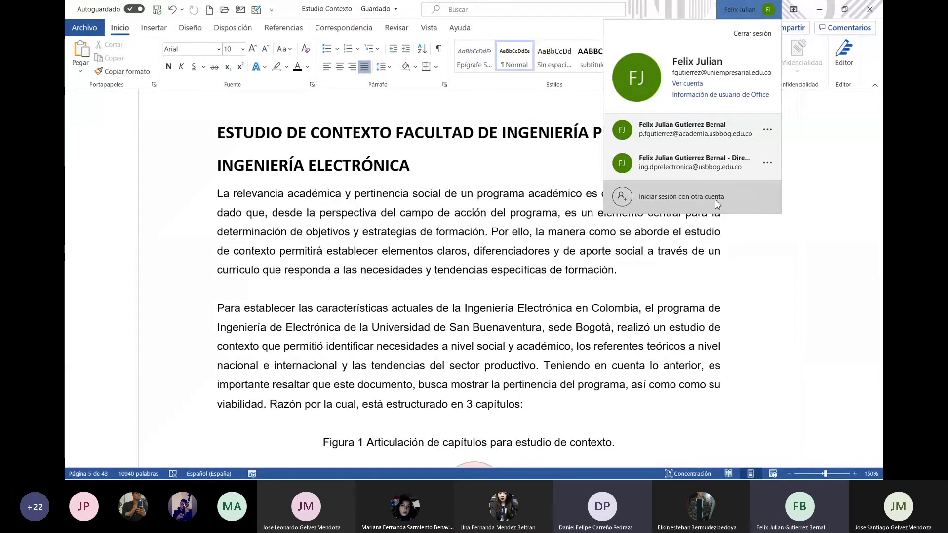
click(785, 180)
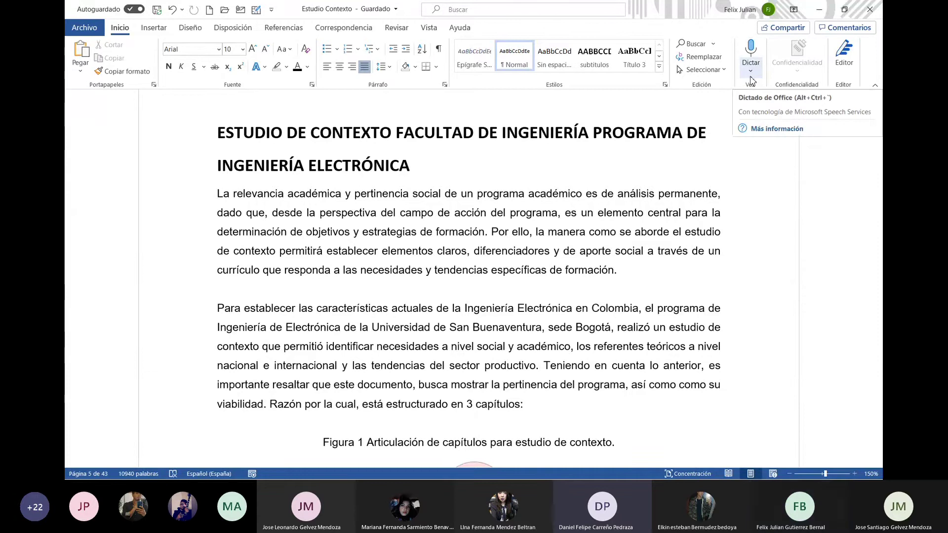
click(758, 141)
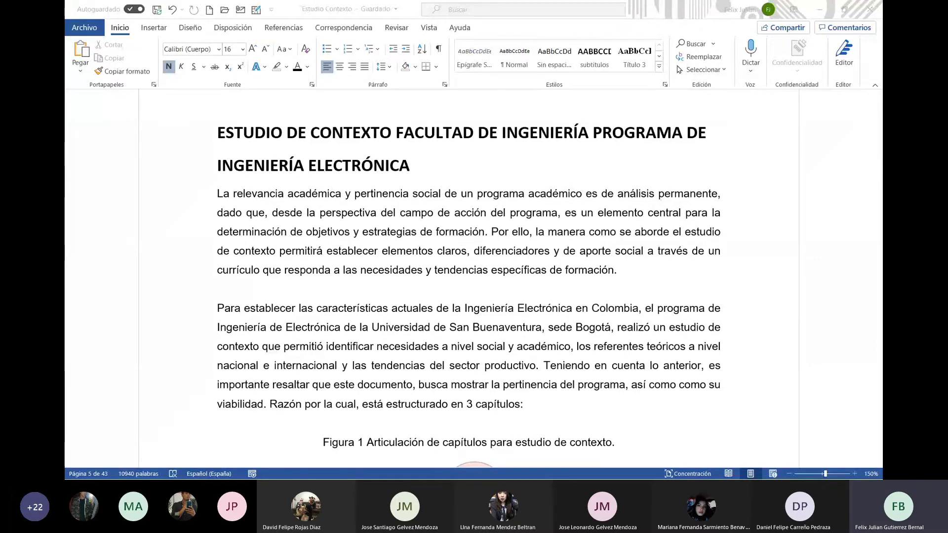
click(435, 1)
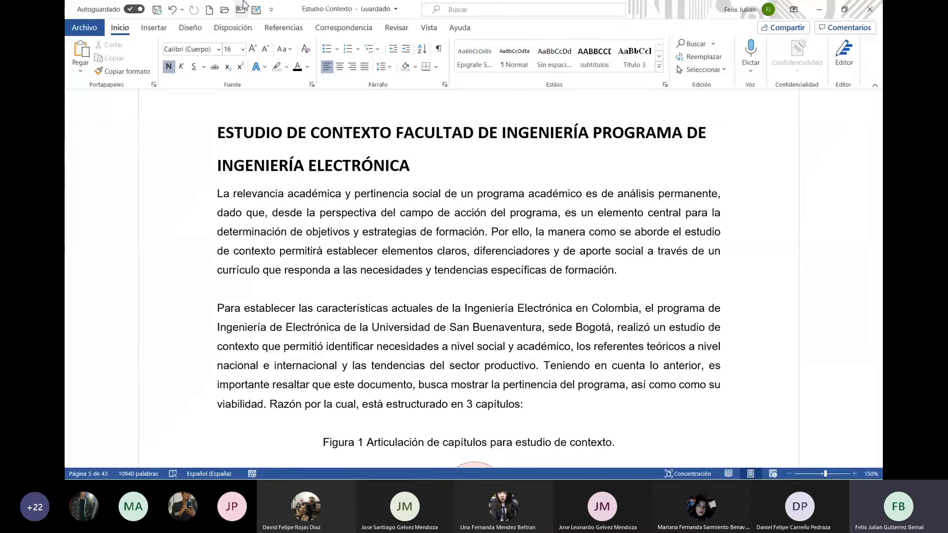
Open the Quick Access Toolbar options and list All Commands, scrolling down to the Leer entries
click(272, 10)
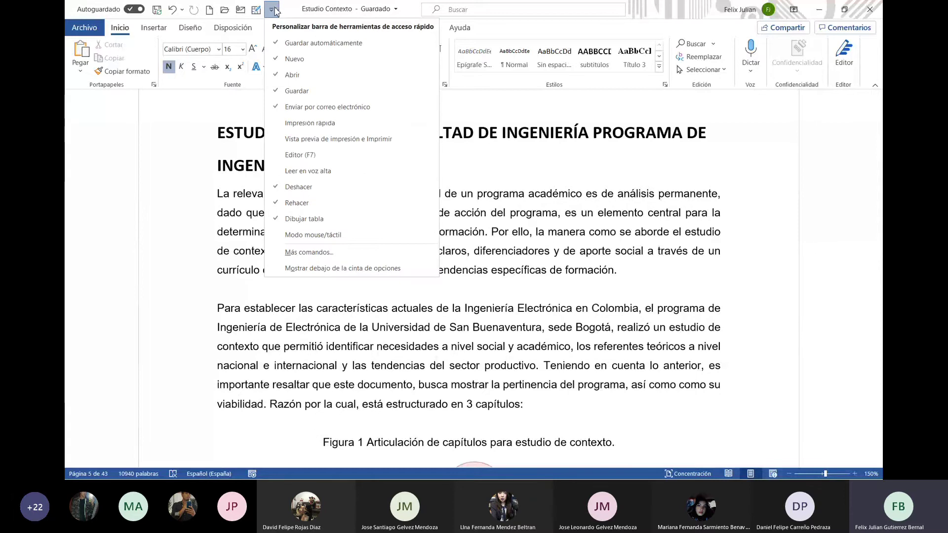
click(347, 251)
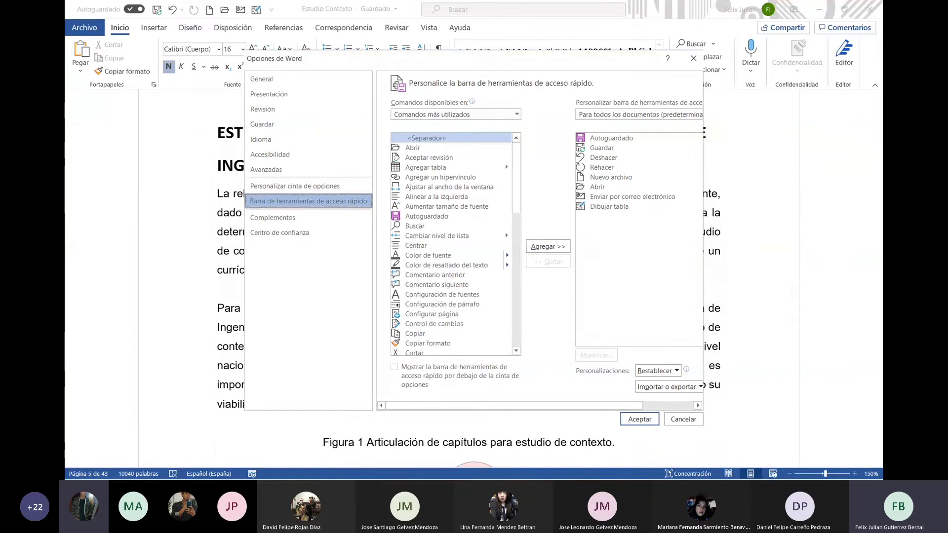
click(503, 117)
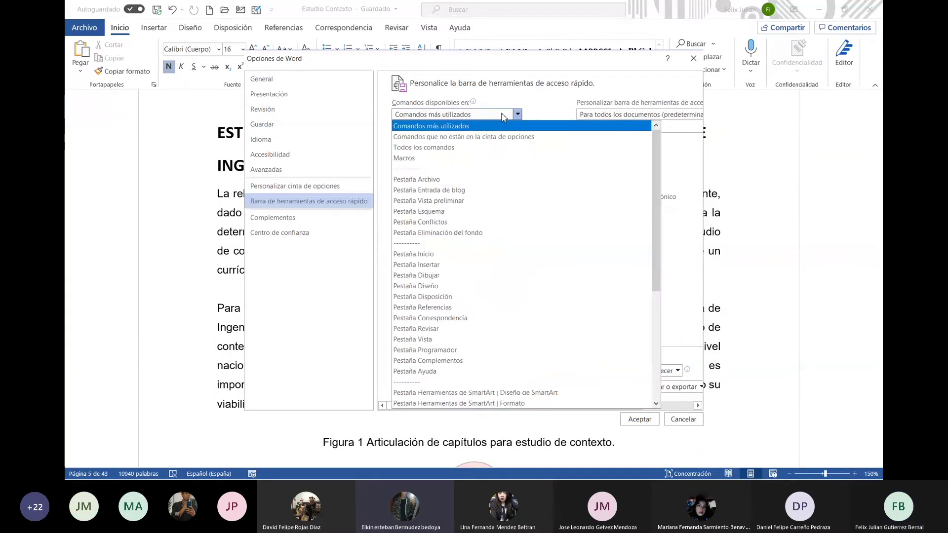
click(495, 147)
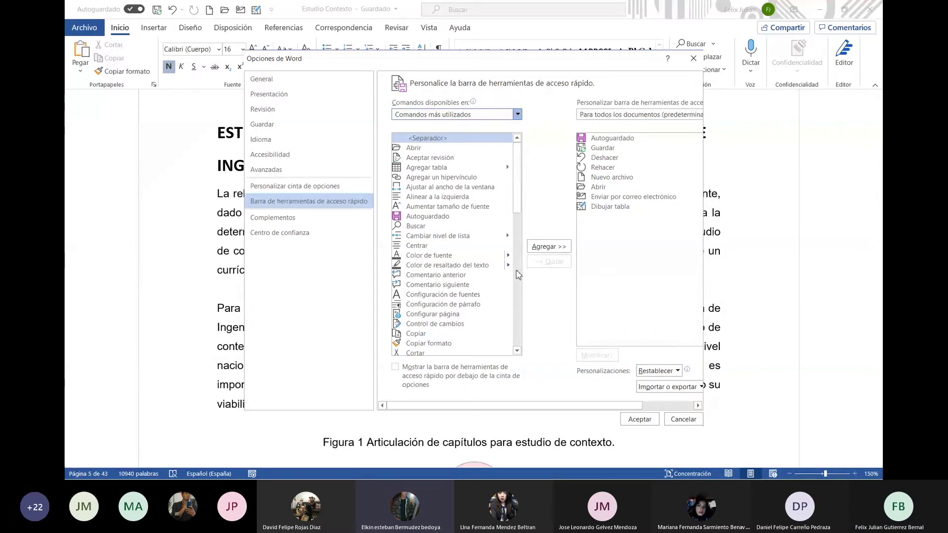
scroll(517, 266, down, 6)
scroll(517, 274, down, 7)
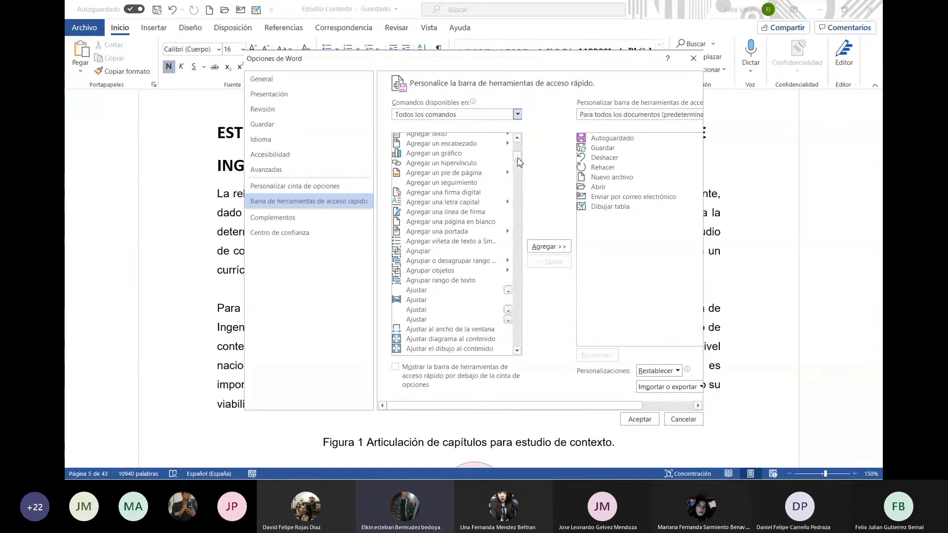
scroll(516, 179, down, 15)
scroll(519, 175, down, 3)
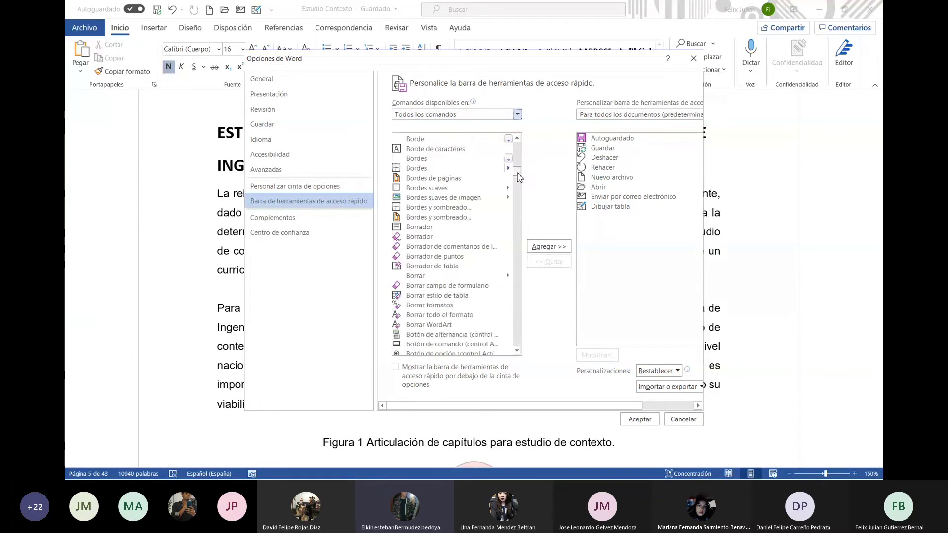
scroll(518, 176, down, 4)
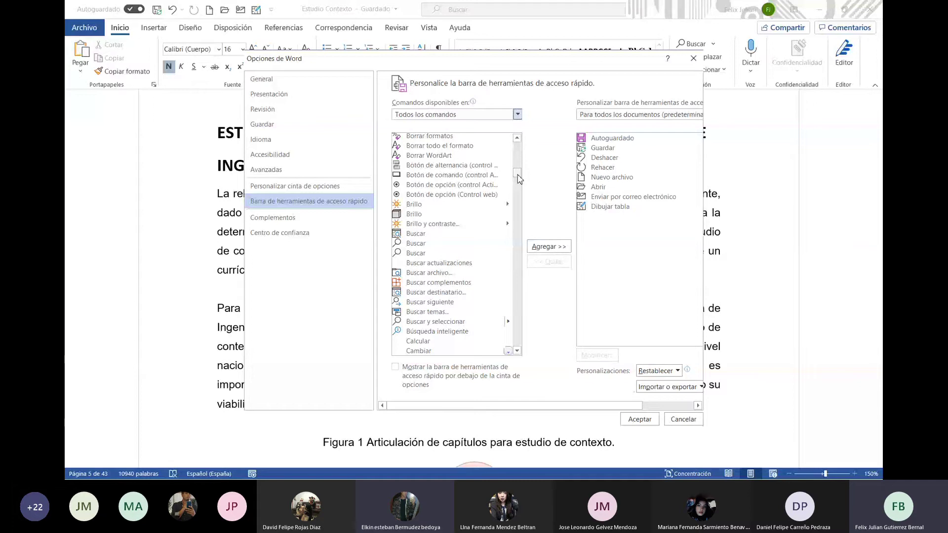
scroll(519, 178, down, 8)
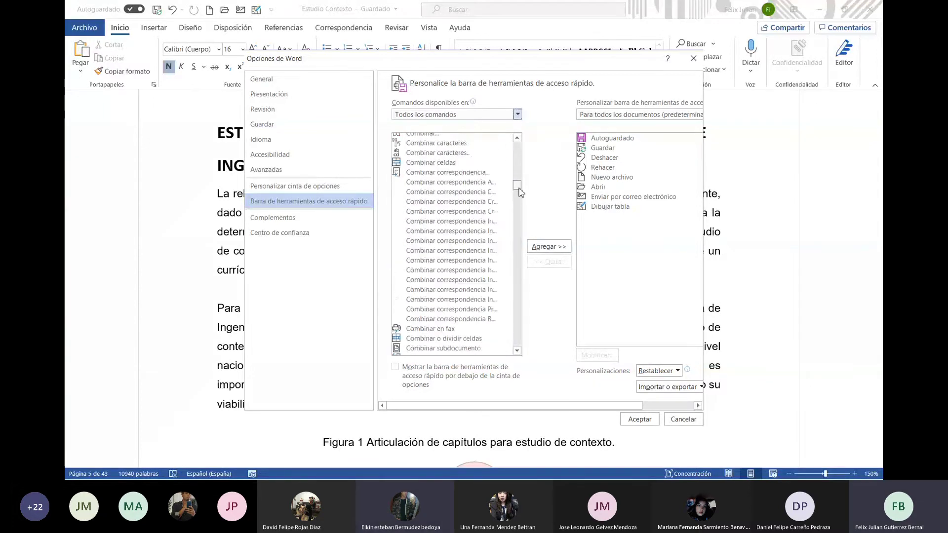
drag(519, 181, 522, 229)
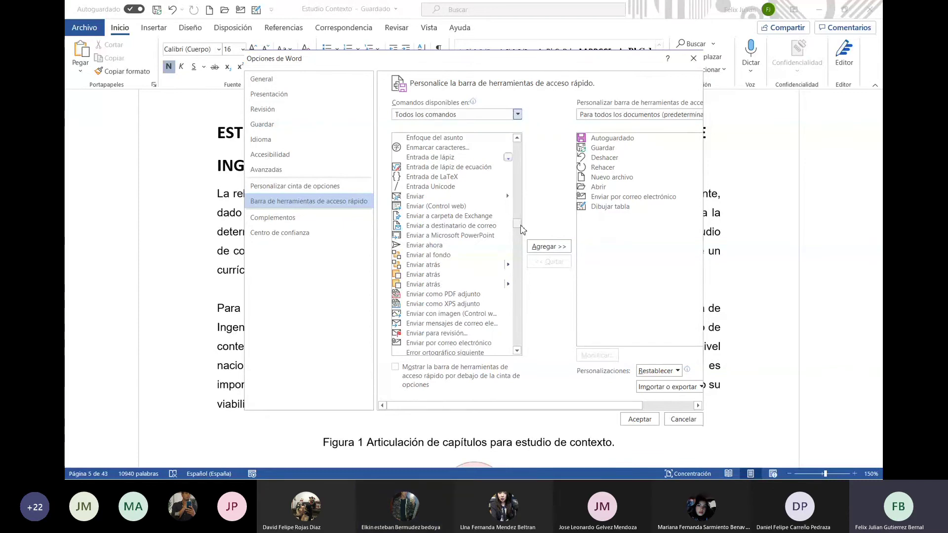
drag(523, 229, 524, 249)
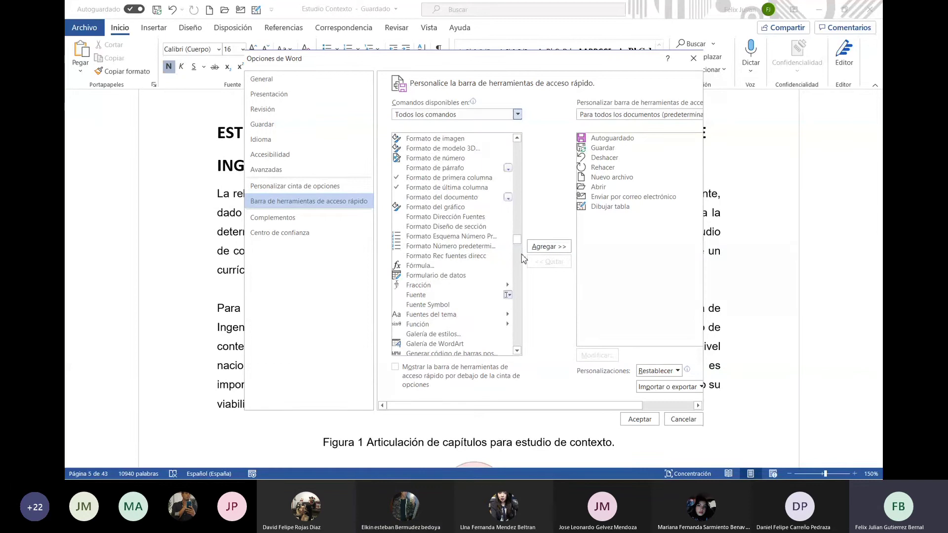
click(519, 245)
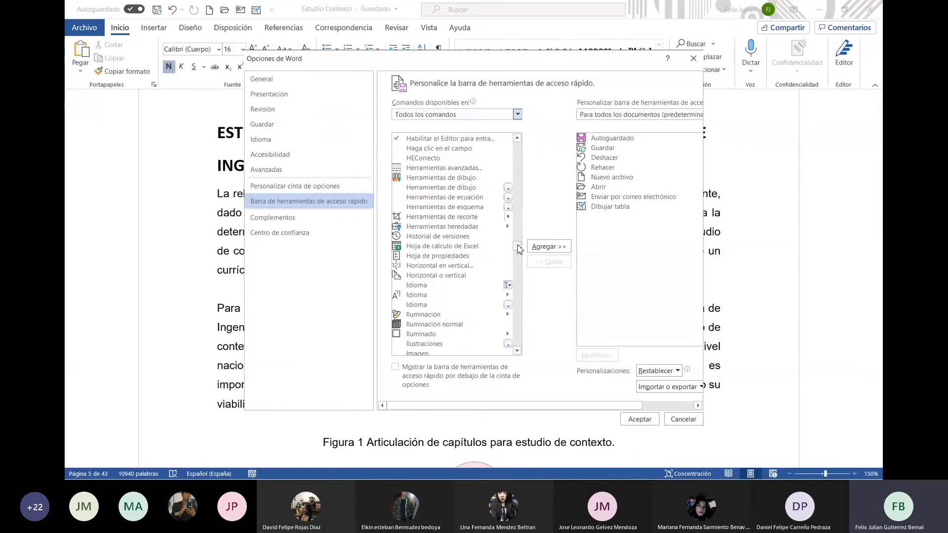
drag(518, 248, 520, 273)
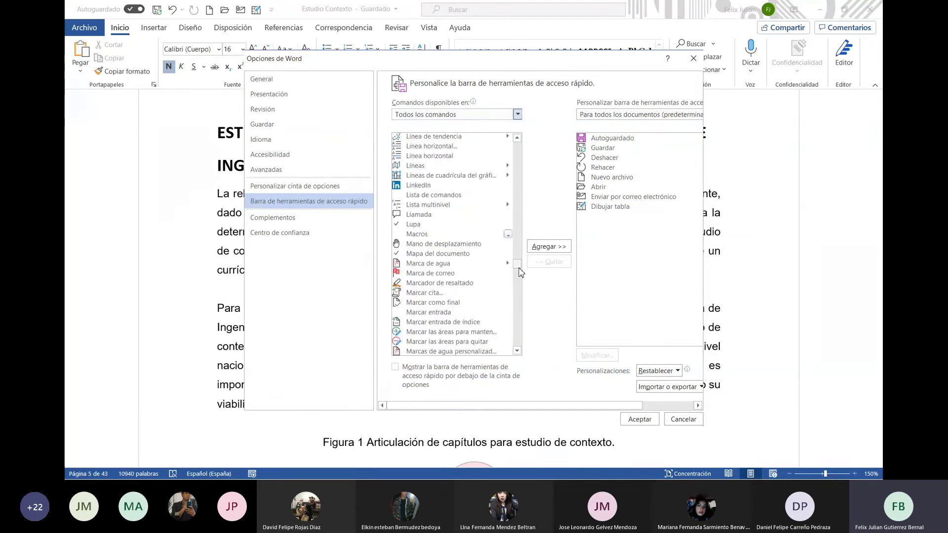
scroll(522, 194, up, 7)
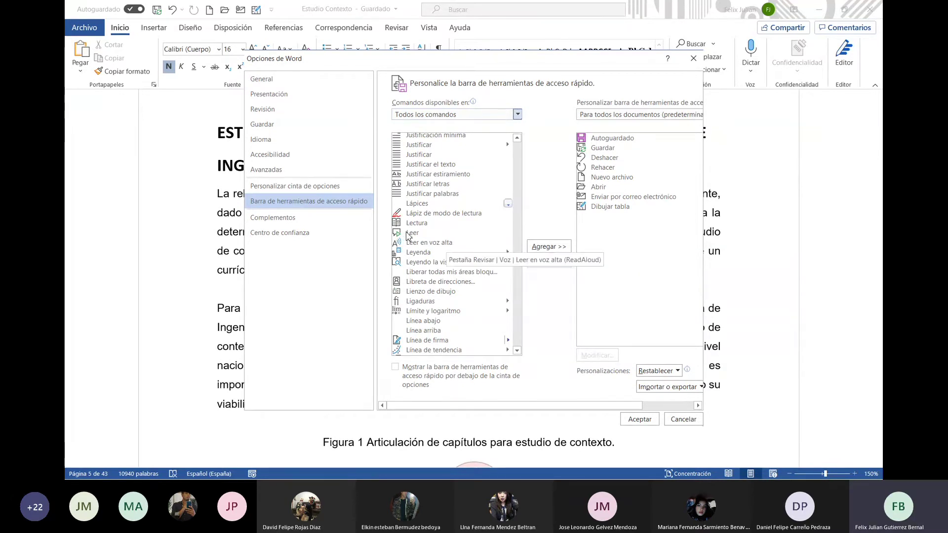
Add Leer and Leer en voz alta to the quick access toolbar and confirm with Aceptar
click(414, 234)
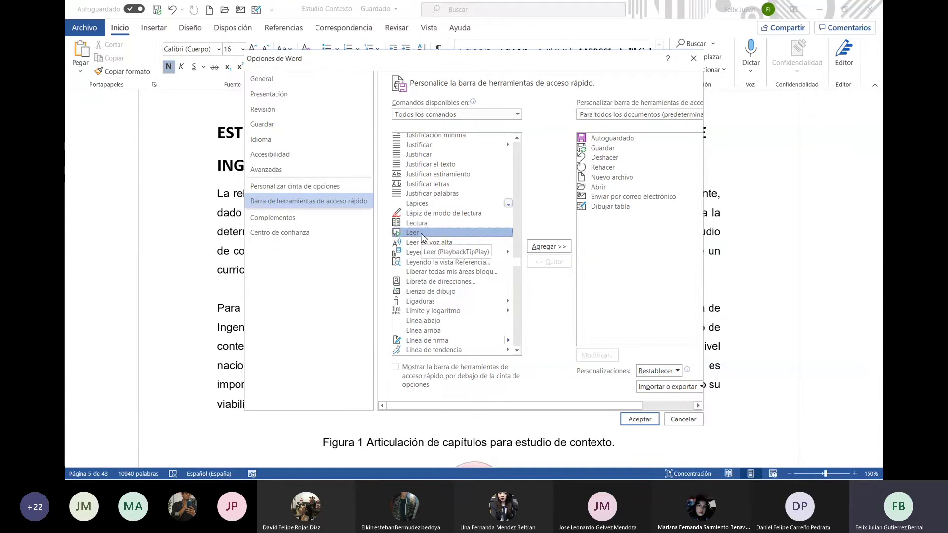
double_click(422, 235)
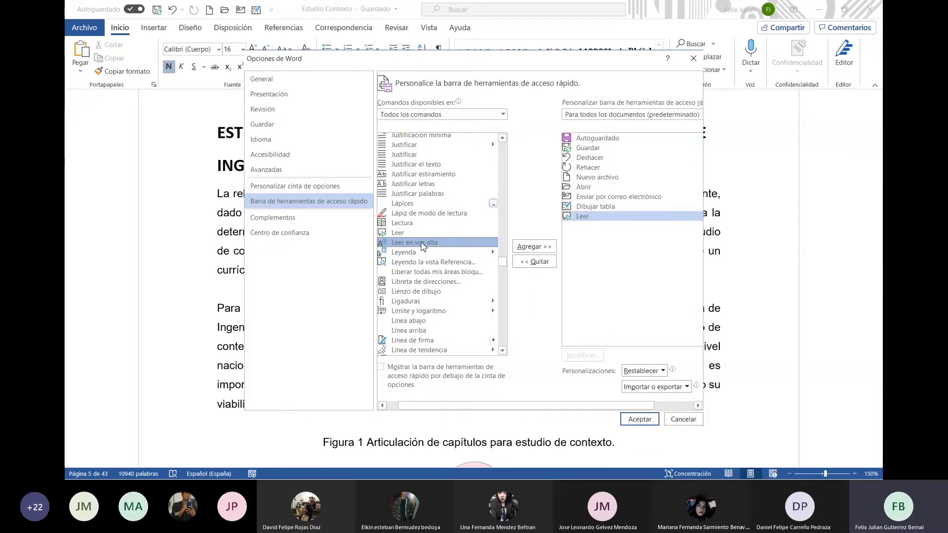
double_click(422, 243)
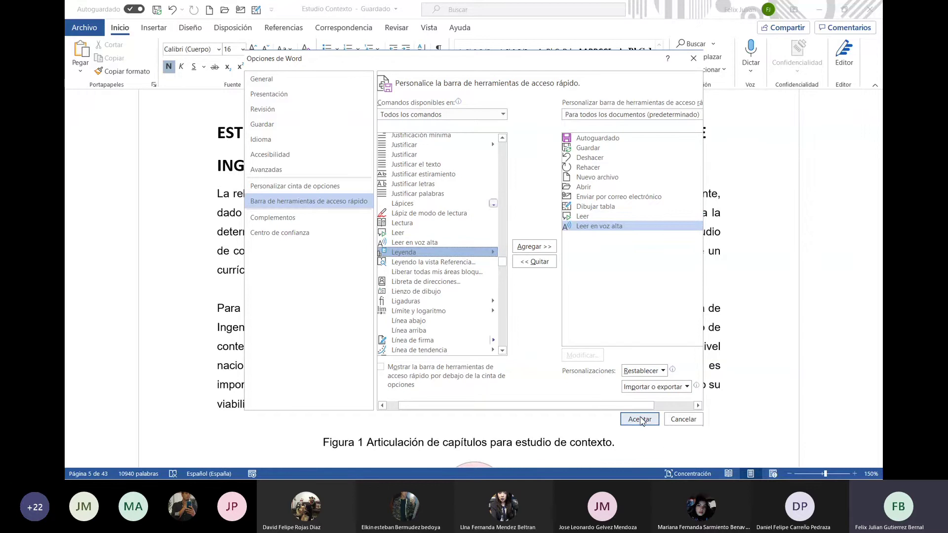
click(641, 420)
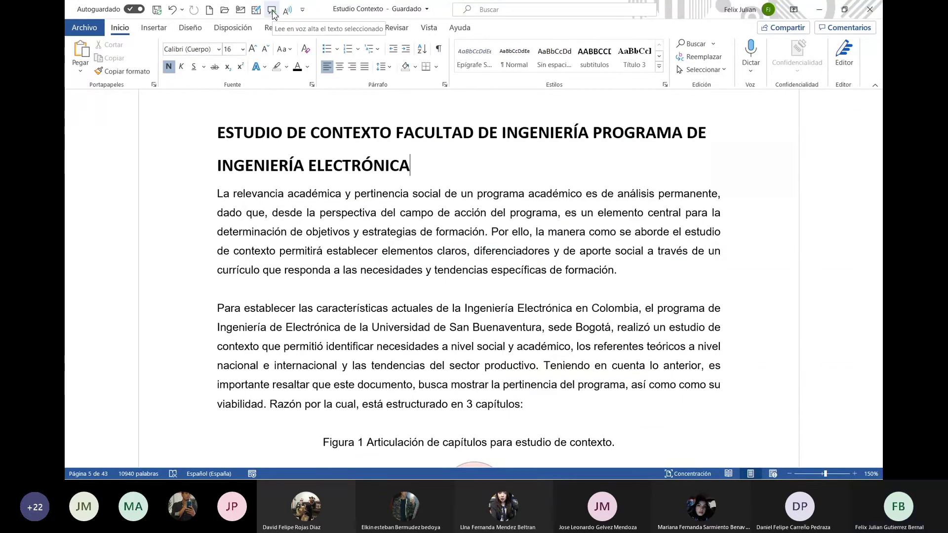
Select the 'La relevancia académica' paragraph below the report title
triple_click(422, 164)
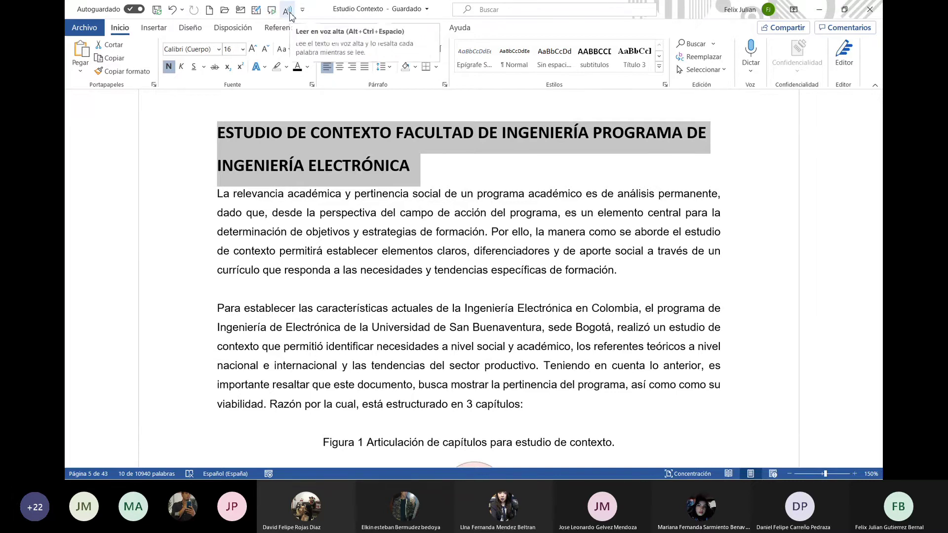
click(430, 181)
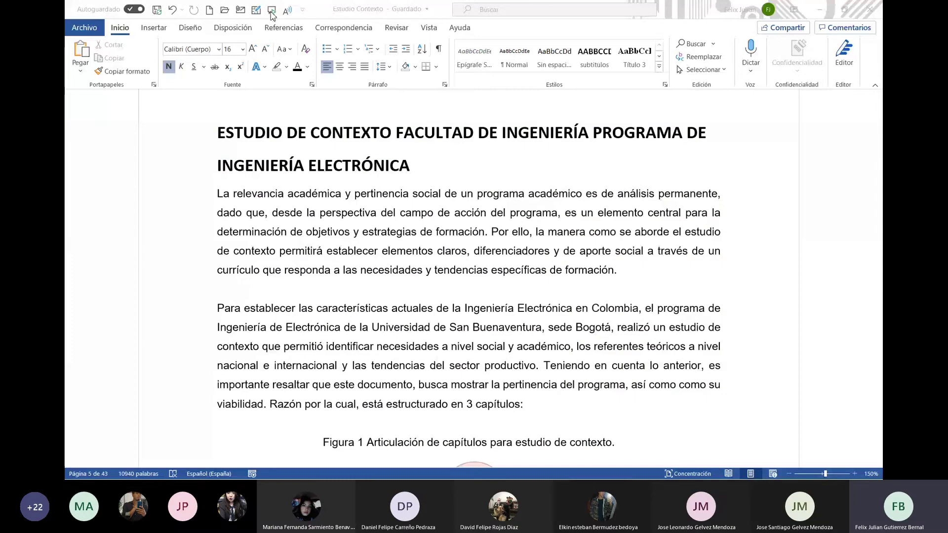
click(218, 194)
shift+click(660, 293)
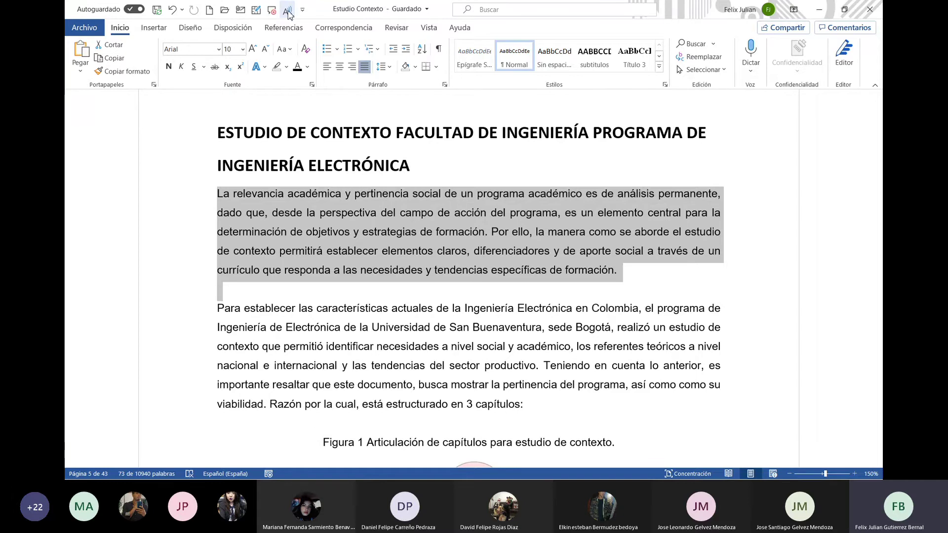
Read the 'La relevancia académica' paragraph aloud, pause it, and show the quick access customization list
click(289, 14)
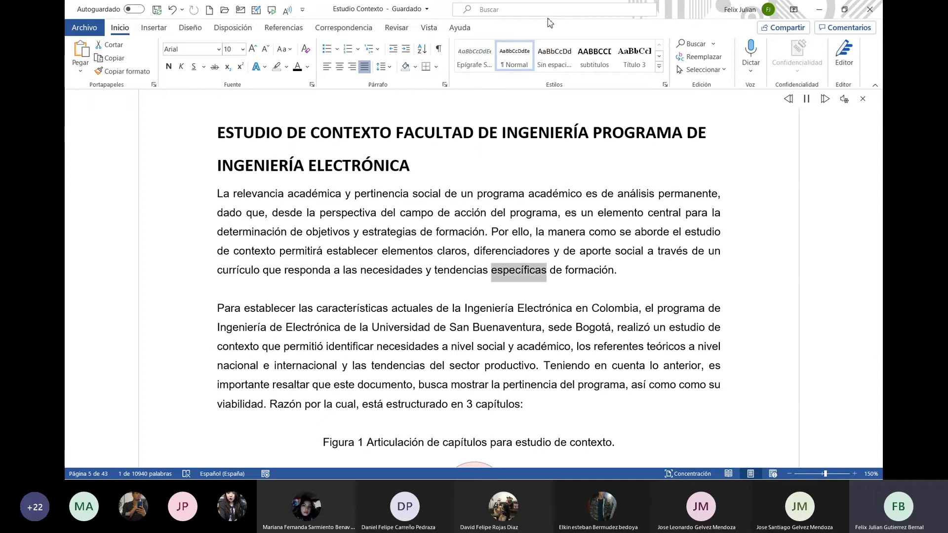
click(806, 363)
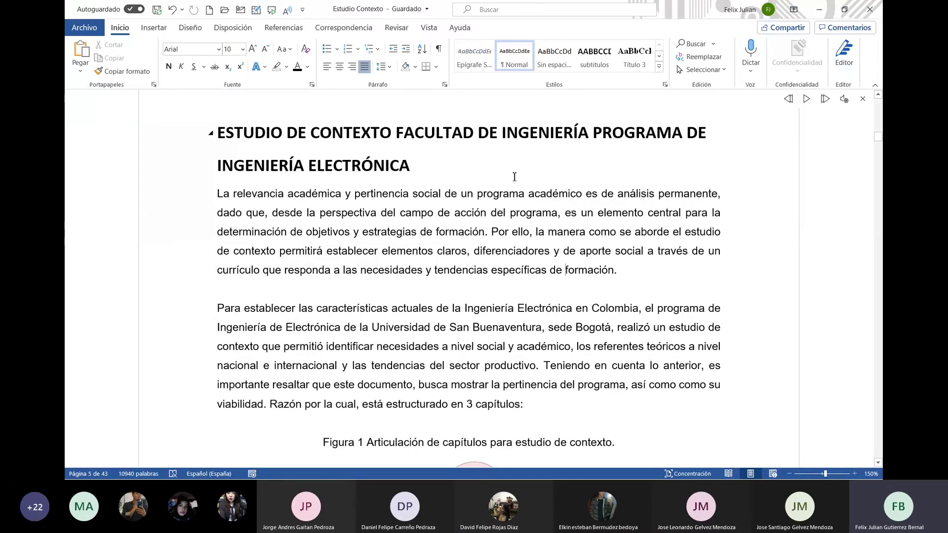
click(303, 10)
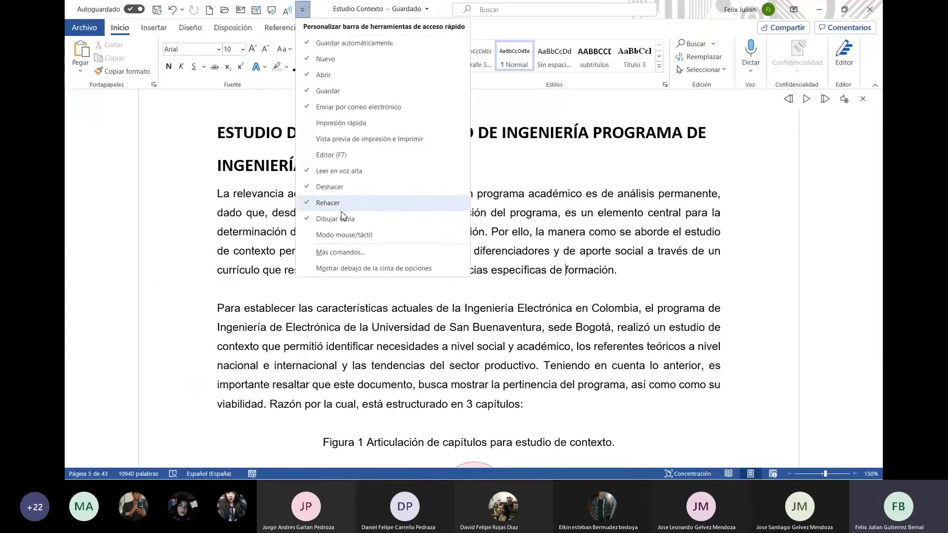
Browse All Commands in the Quick Access Toolbar options to the Leer entry, then cancel without changes
click(349, 253)
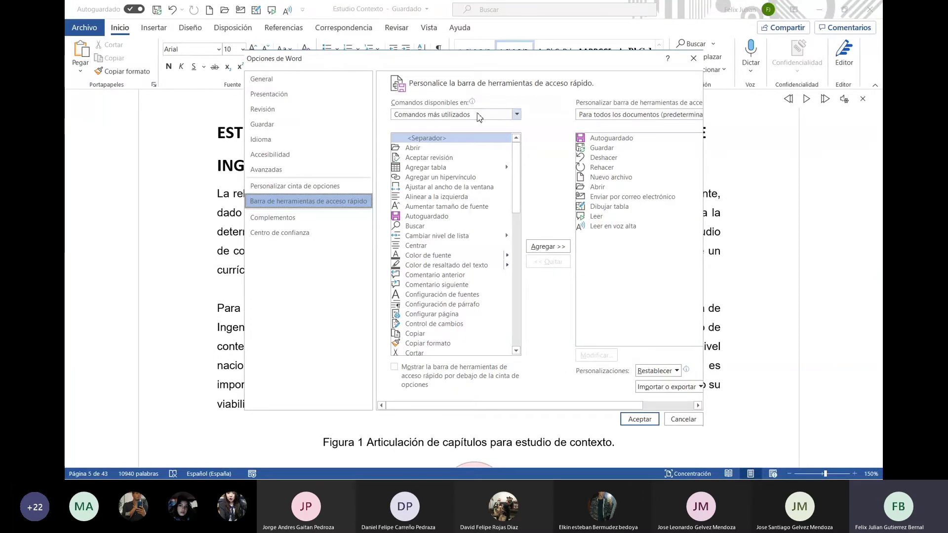
click(477, 114)
click(468, 148)
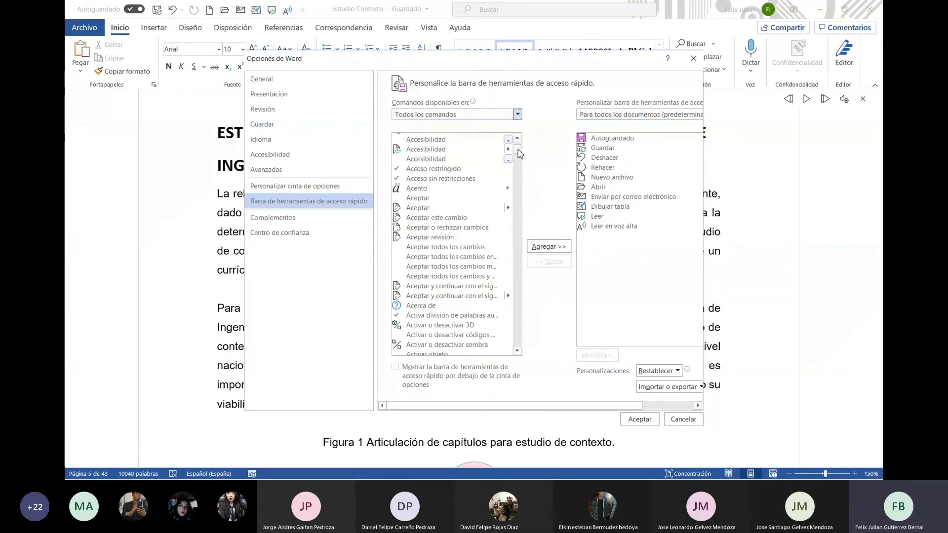
drag(518, 151, 530, 267)
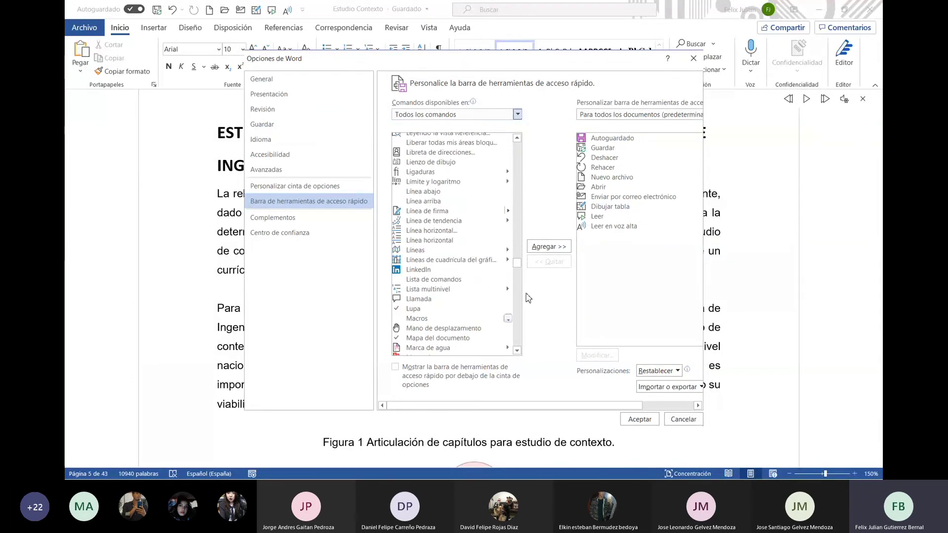
click(517, 342)
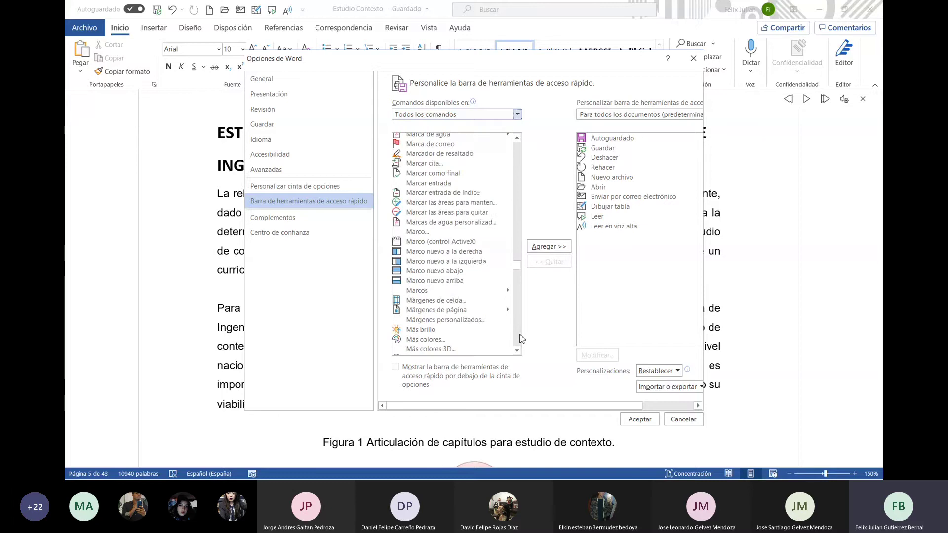
click(520, 335)
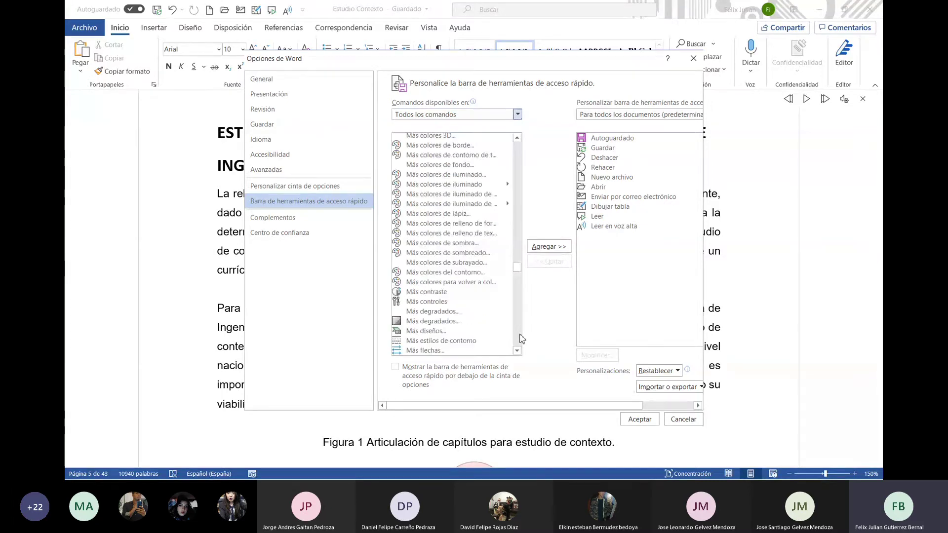
click(520, 336)
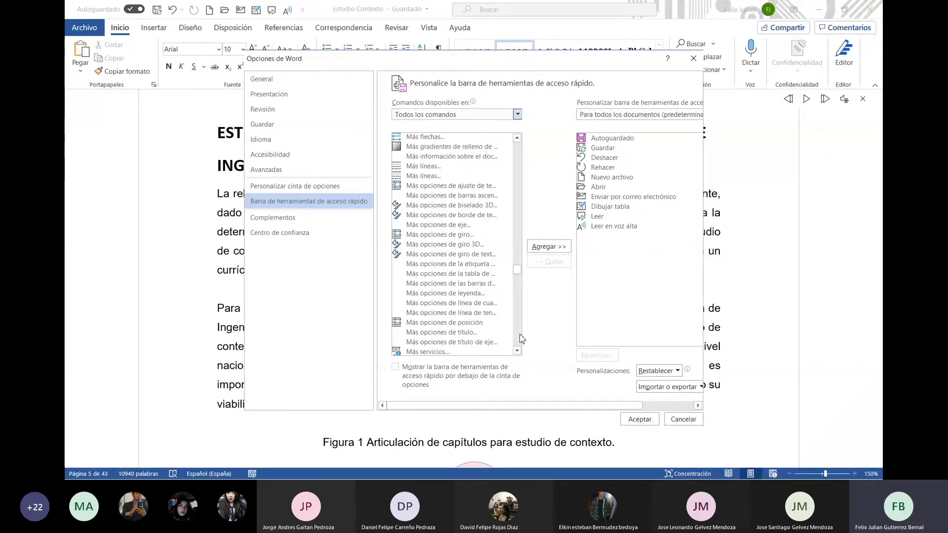
click(520, 163)
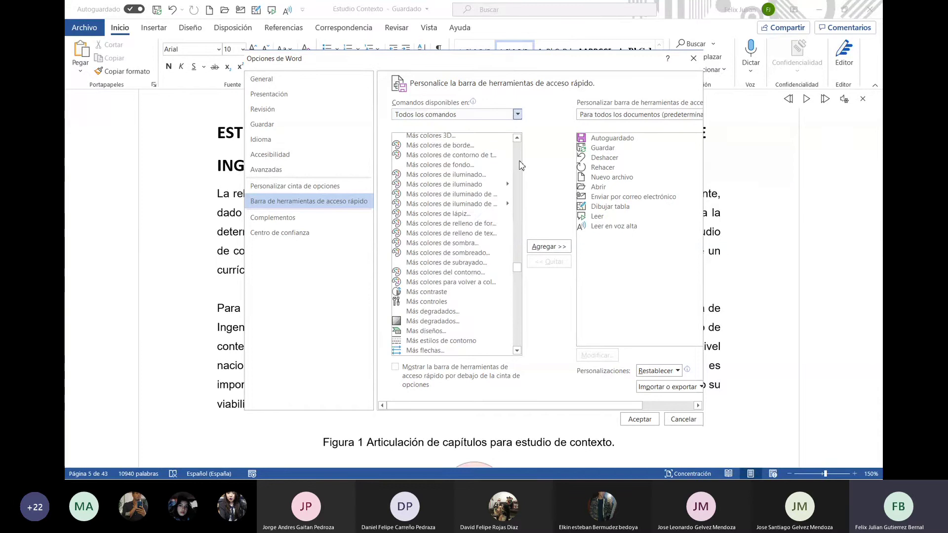
click(519, 165)
click(520, 165)
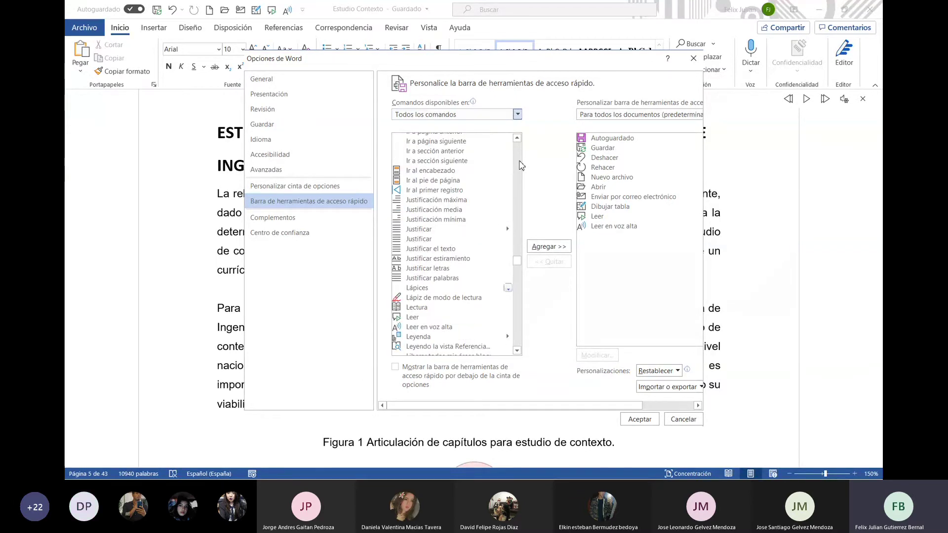
click(434, 321)
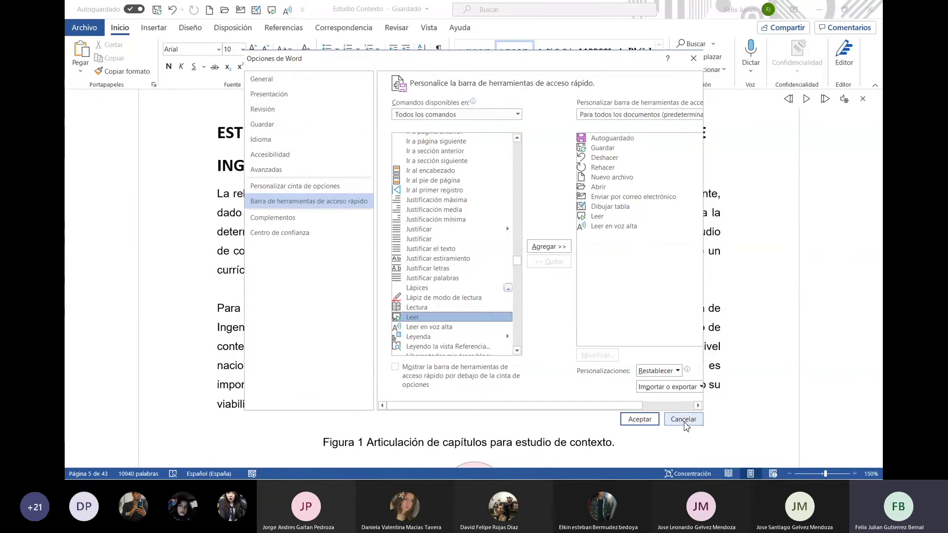
click(685, 419)
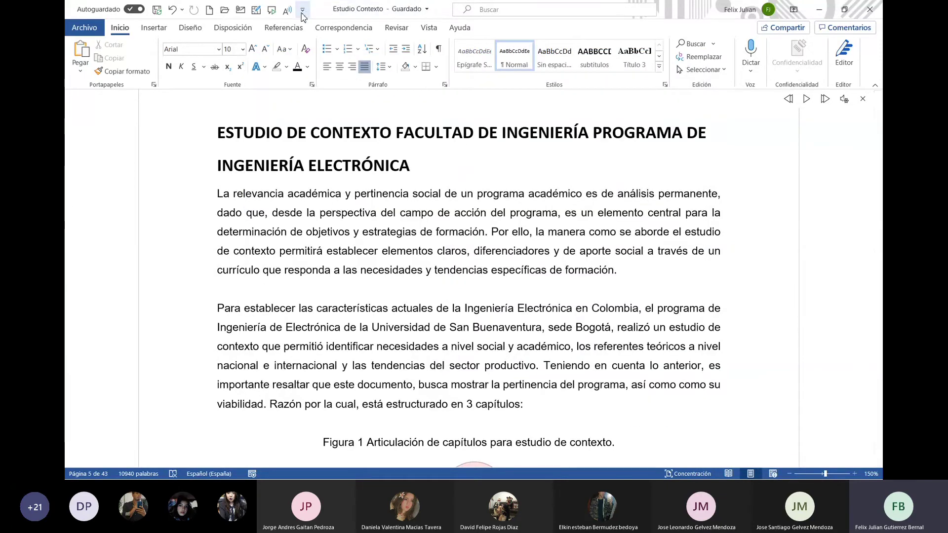
Review the Quick Access Toolbar customization list, then show the Insertar tab commands
click(302, 12)
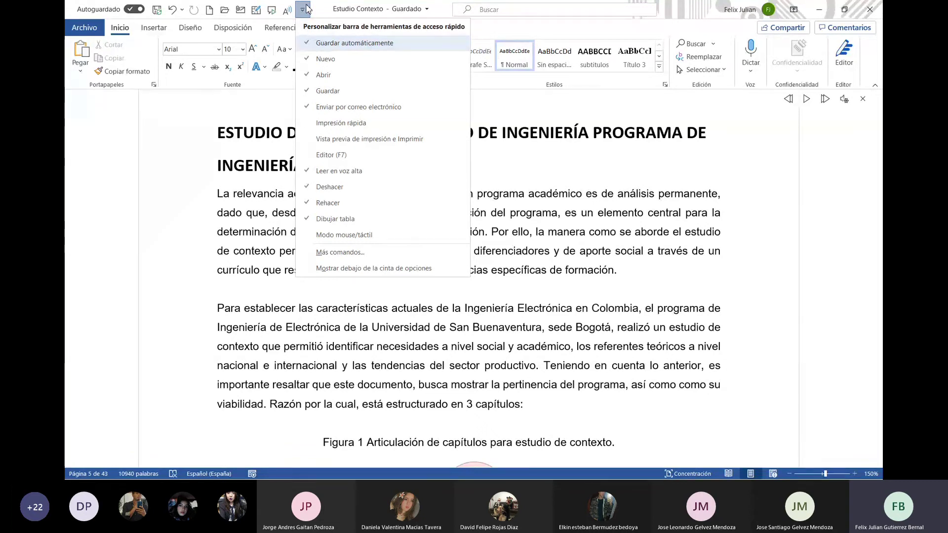
click(246, 195)
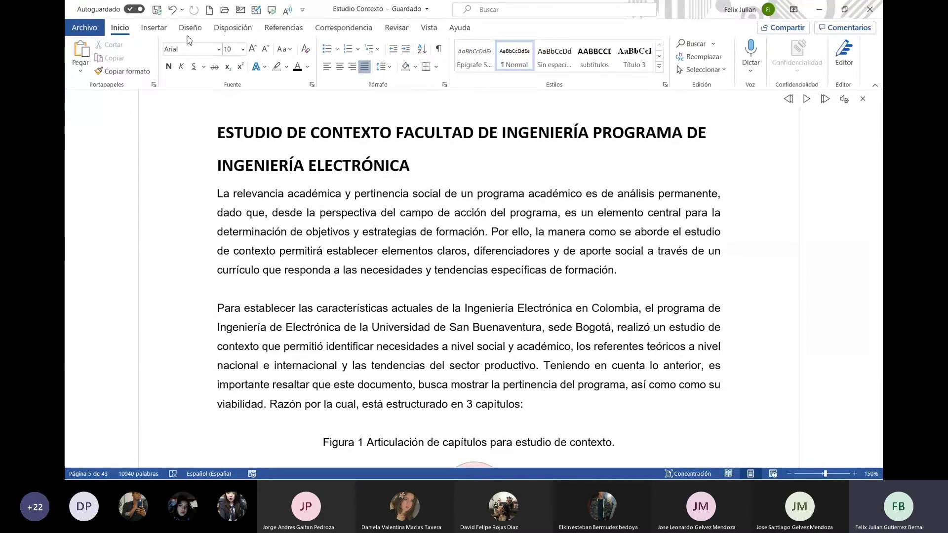
click(142, 30)
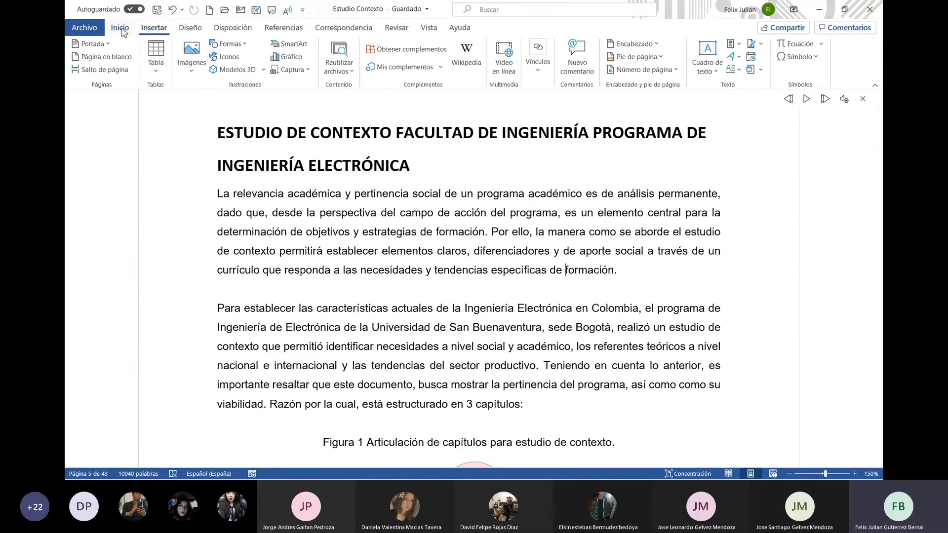
Browse the Tabla, Imágenes and Modelos 3D menus and open the online stock 3D models gallery
click(120, 30)
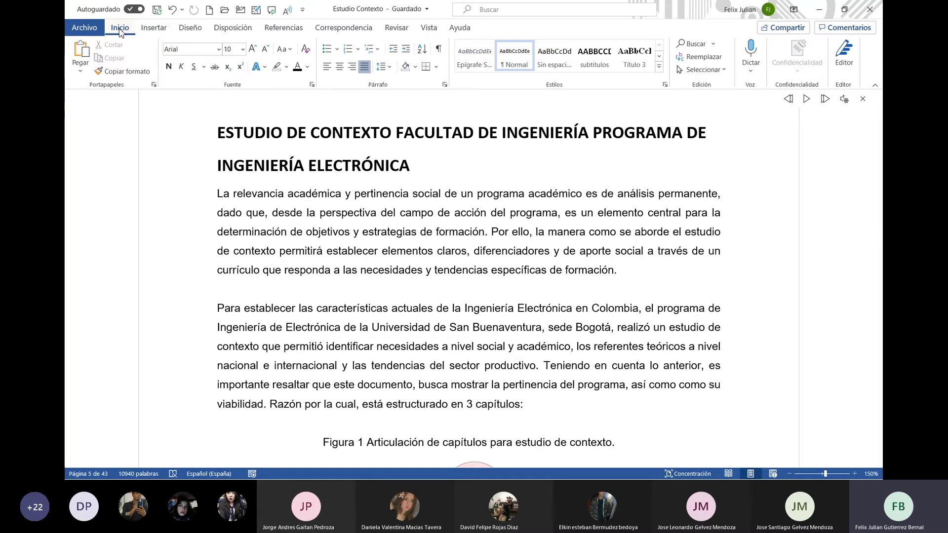
click(152, 28)
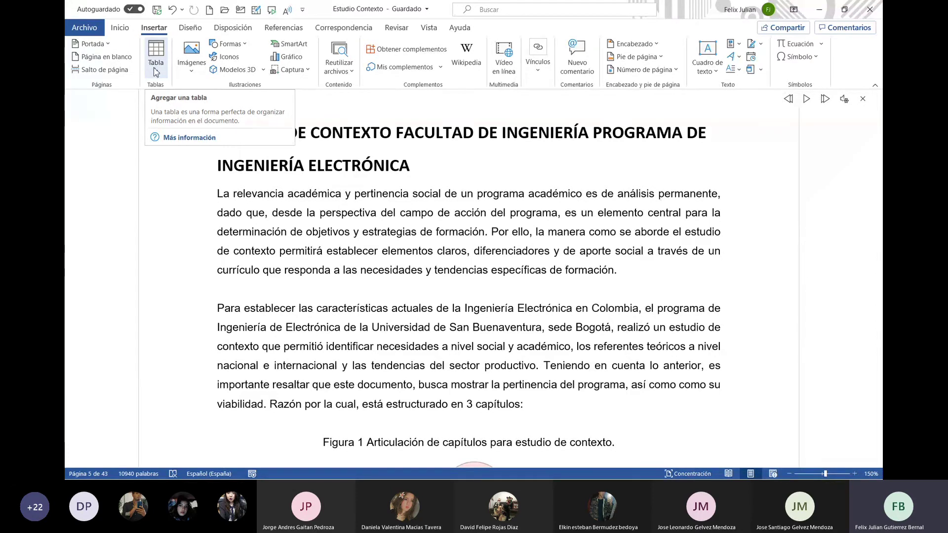
click(155, 71)
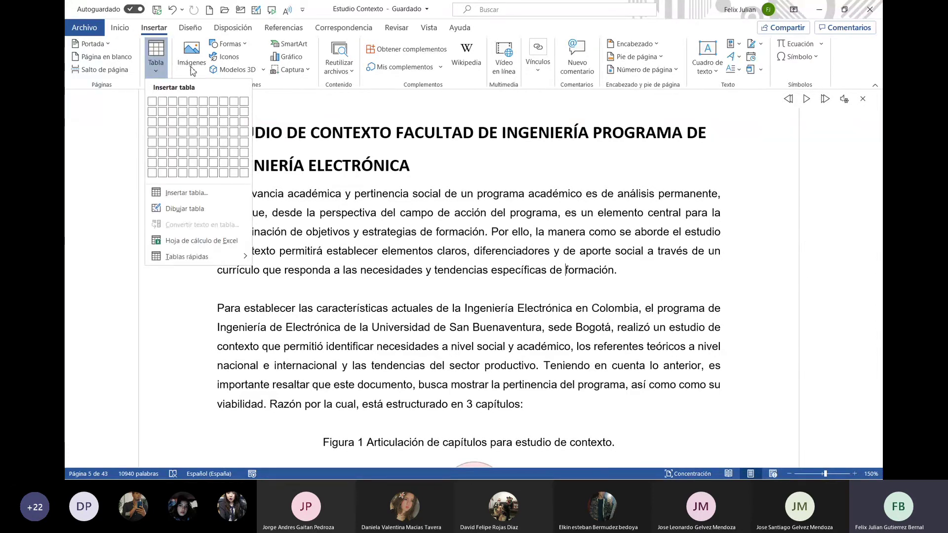
click(191, 69)
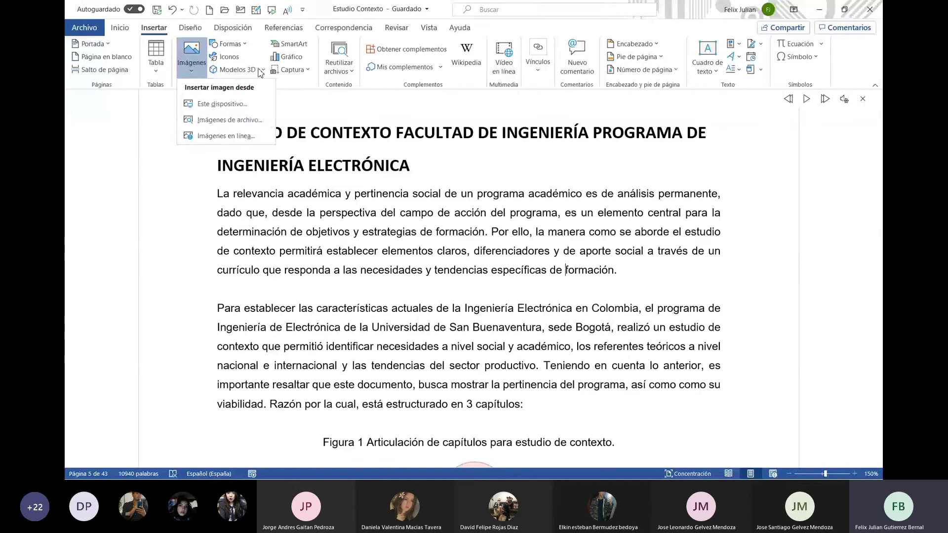
click(263, 70)
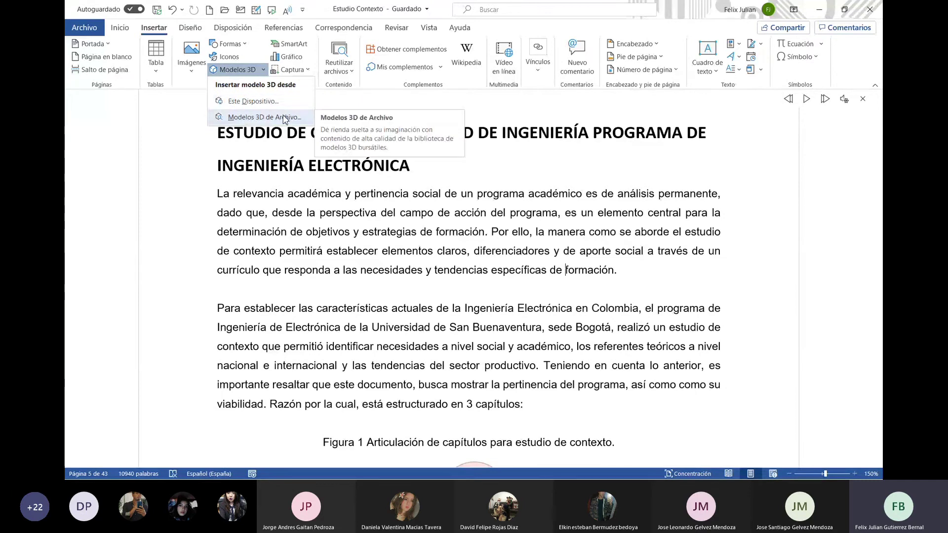
click(285, 120)
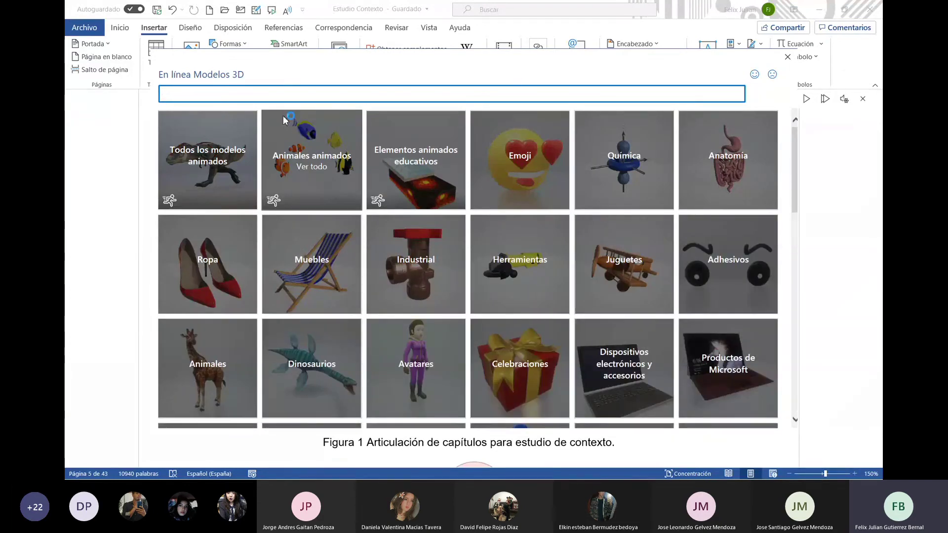
Insert the animated red blood cells model from the Anatomía category
click(729, 167)
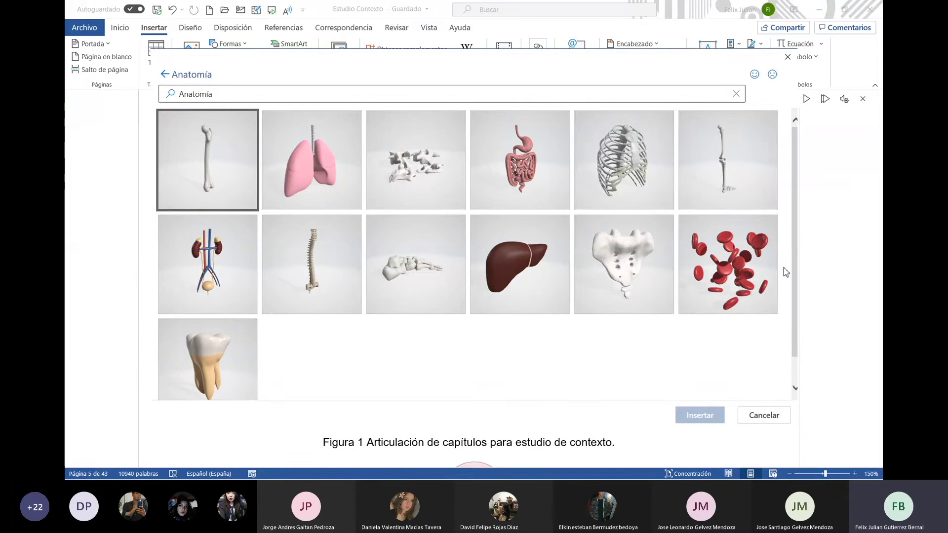
click(743, 269)
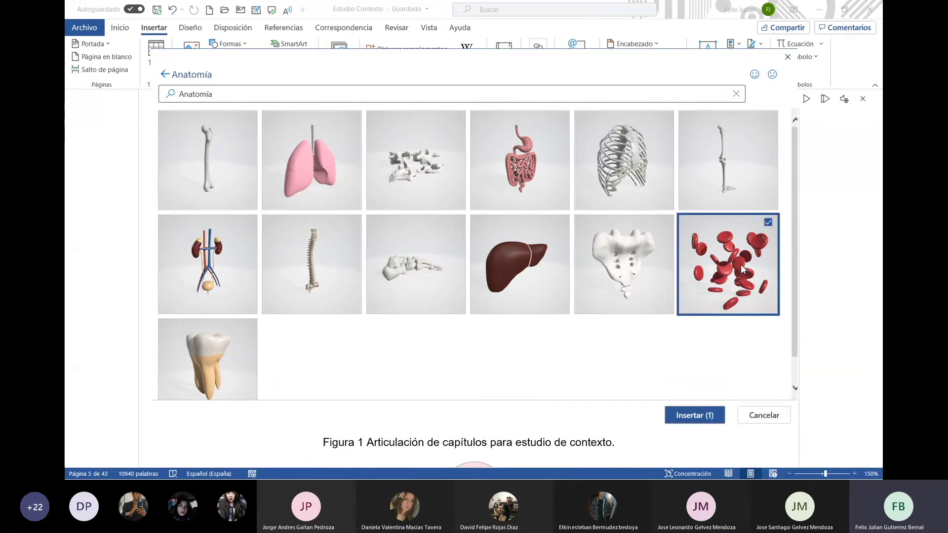
click(695, 416)
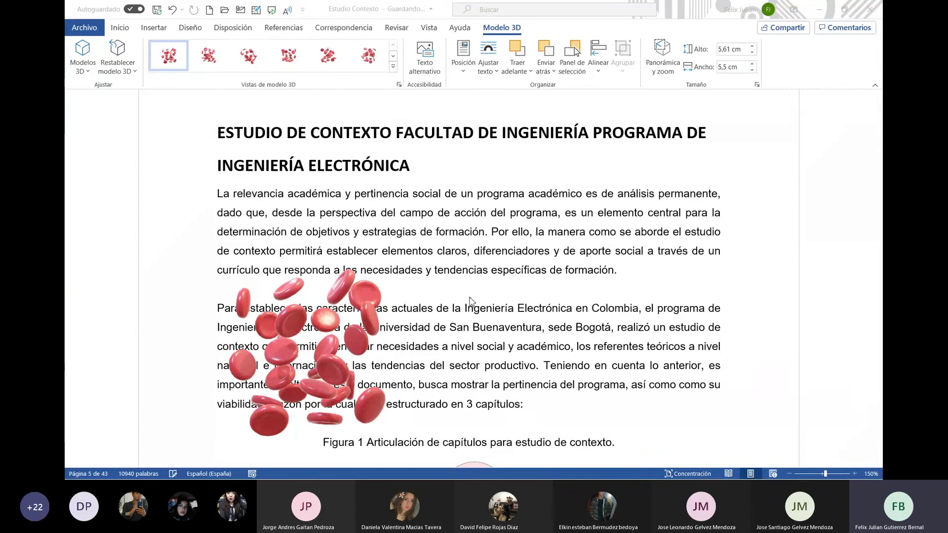
Move the blood cell model up over the first paragraph, apply a preset 3D view, then delete it
click(343, 281)
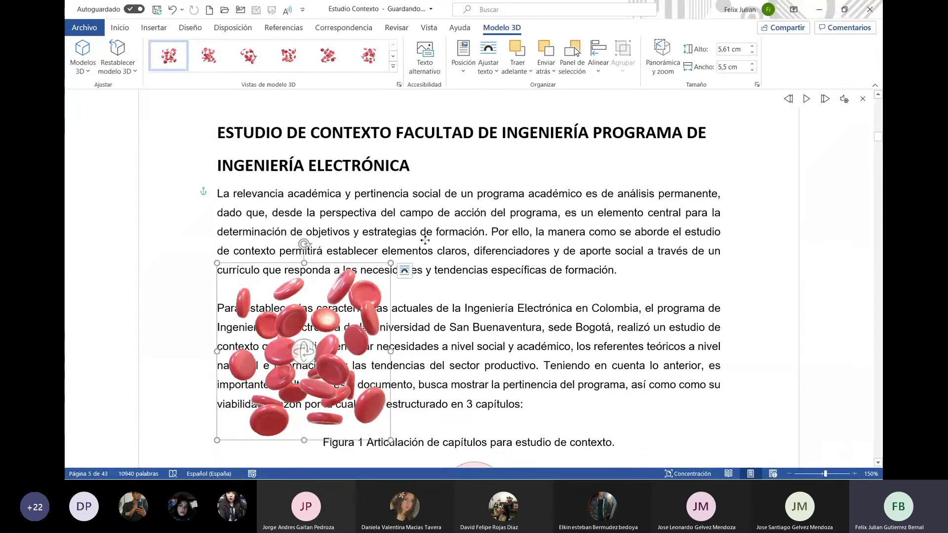
drag(424, 240, 498, 173)
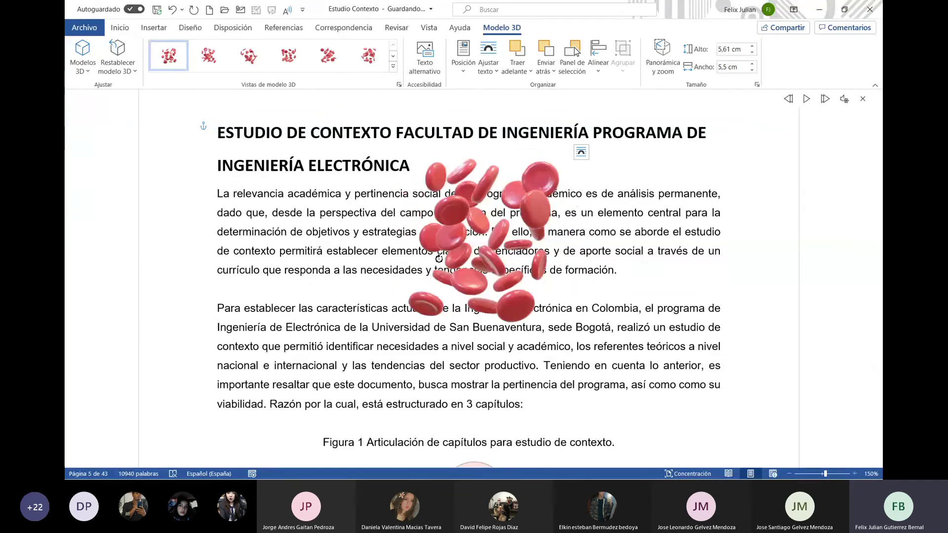
click(330, 58)
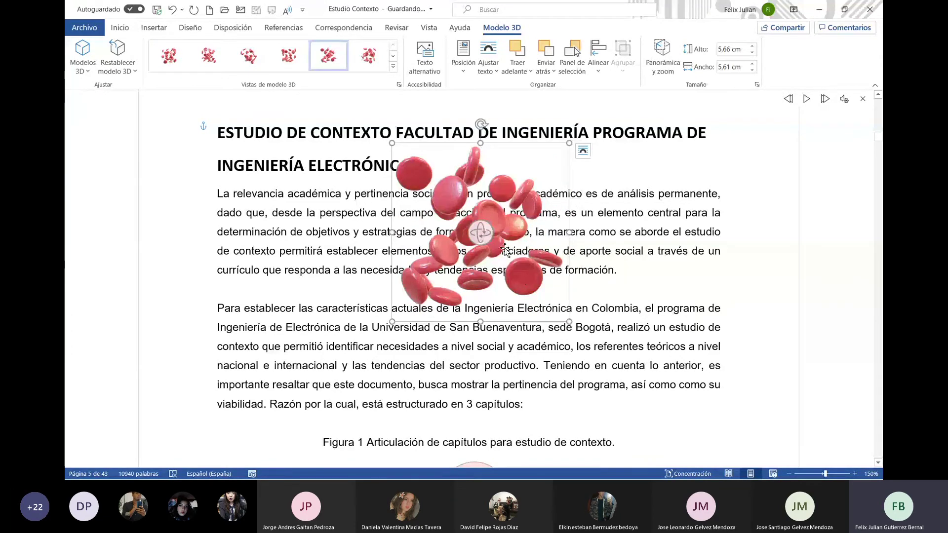
click(722, 243)
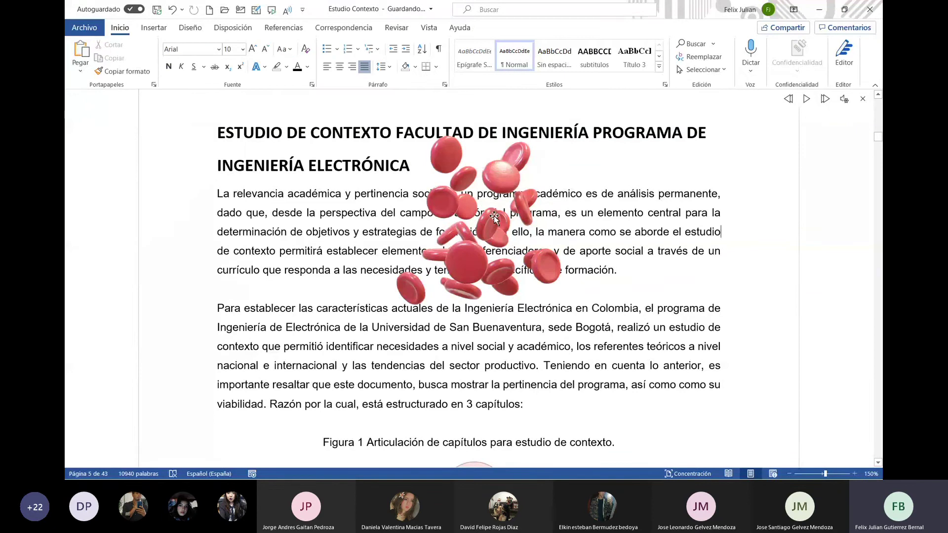
click(548, 147)
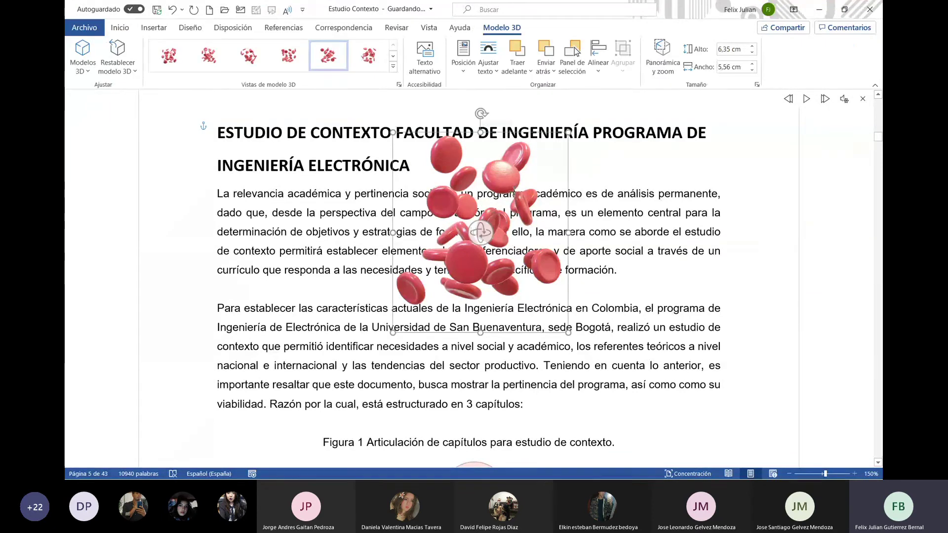
key(Delete)
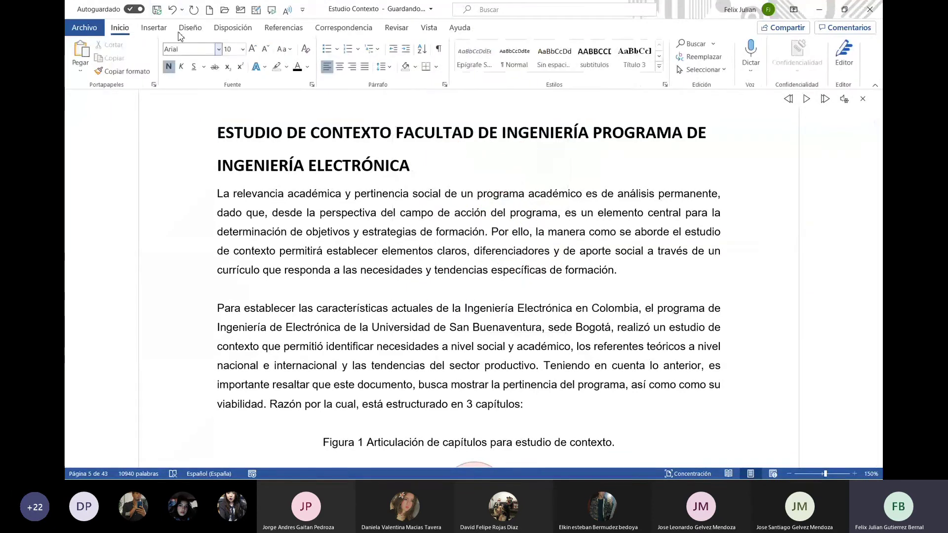
Browse the Dispositivos electrónicos y accesorios 3D models, then cancel the gallery without inserting anything
click(154, 28)
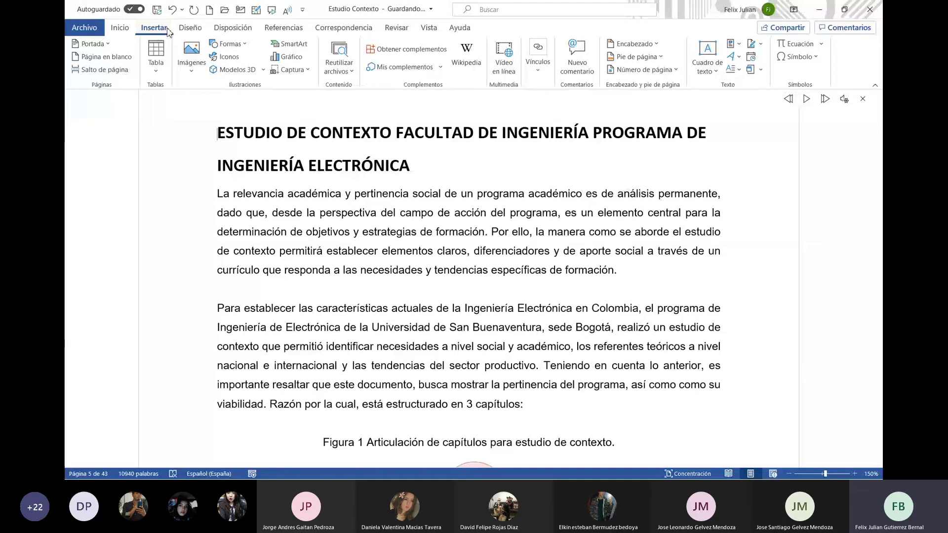
click(254, 70)
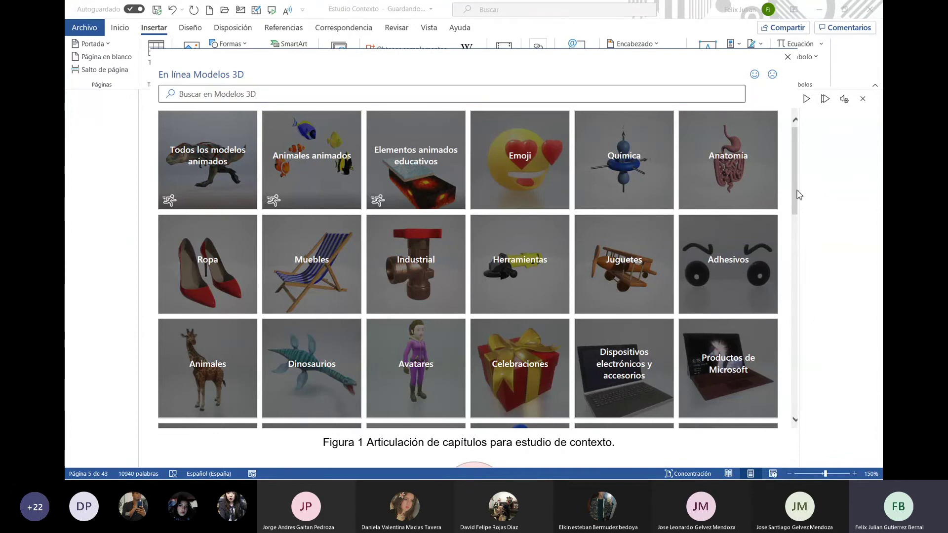
scroll(797, 195, down, 1)
scroll(800, 207, down, 3)
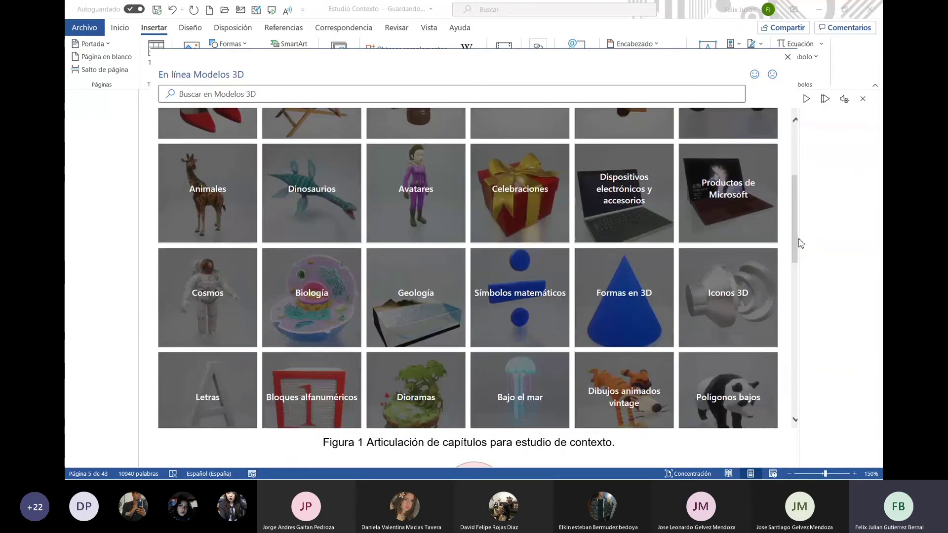
click(628, 214)
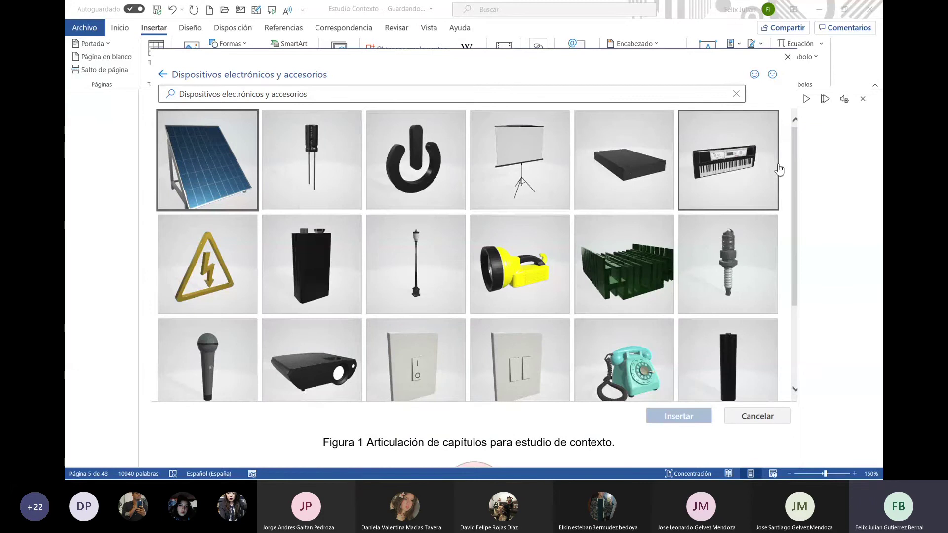
drag(801, 186, 800, 305)
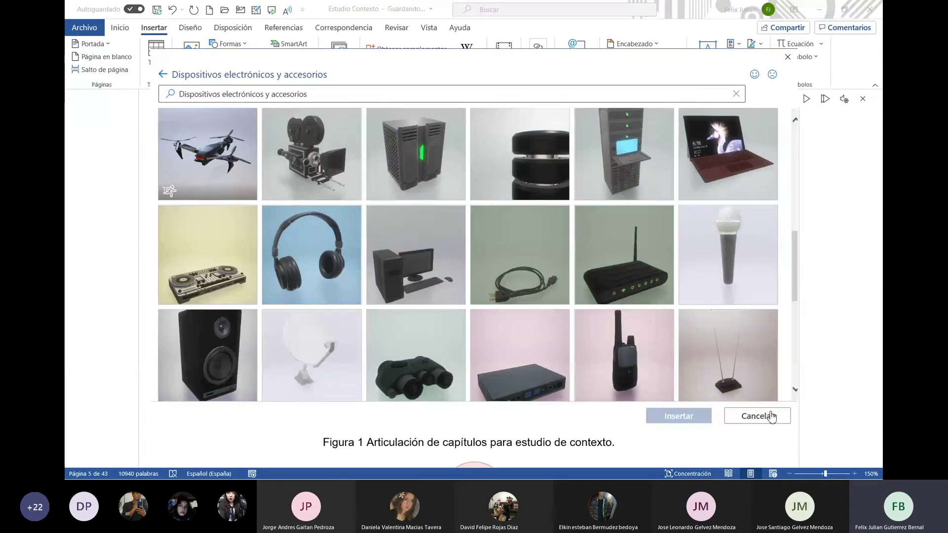
click(771, 416)
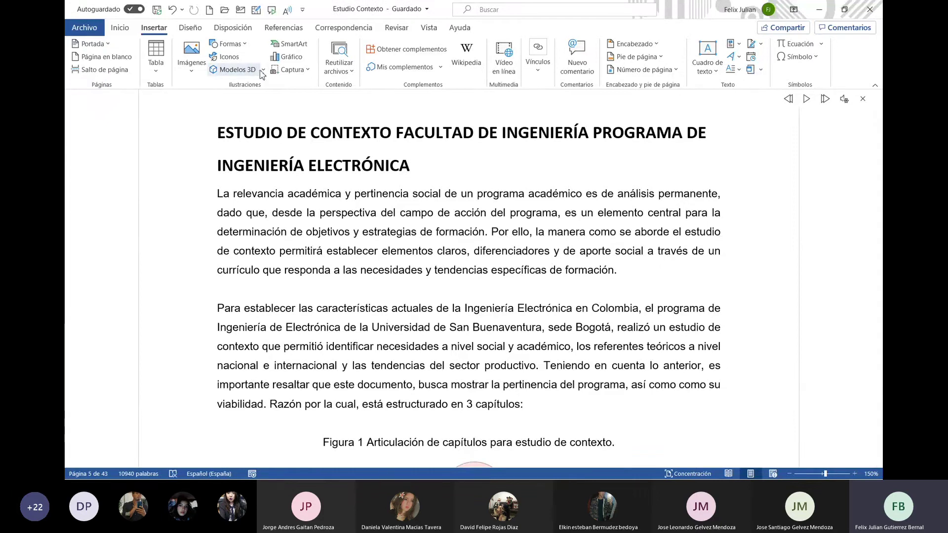
Search Bing online images for 'Dinero', scroll the results, and cancel without inserting a picture
click(247, 44)
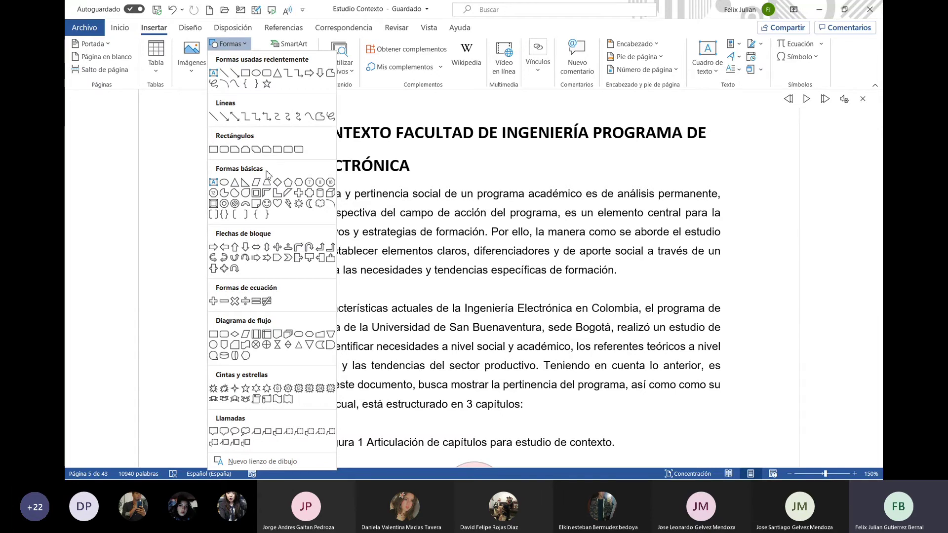
click(192, 71)
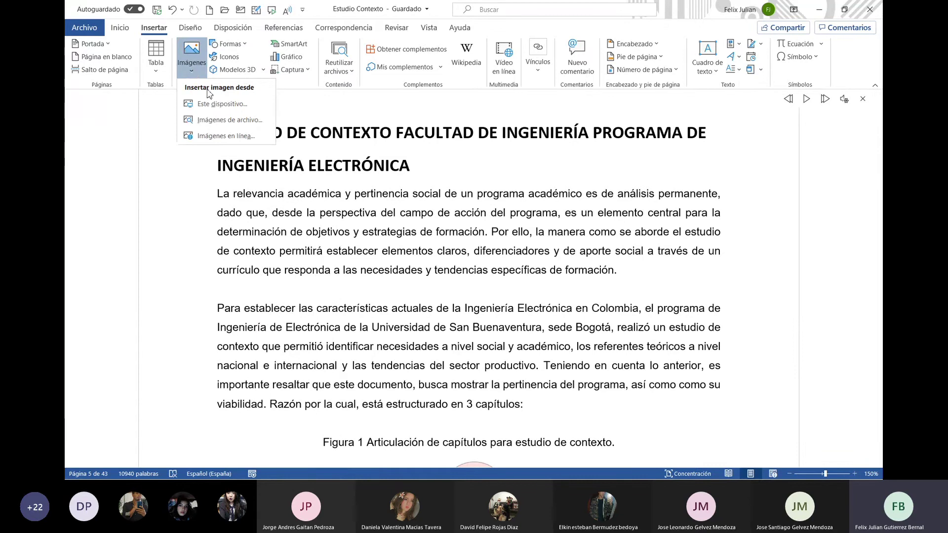
click(239, 135)
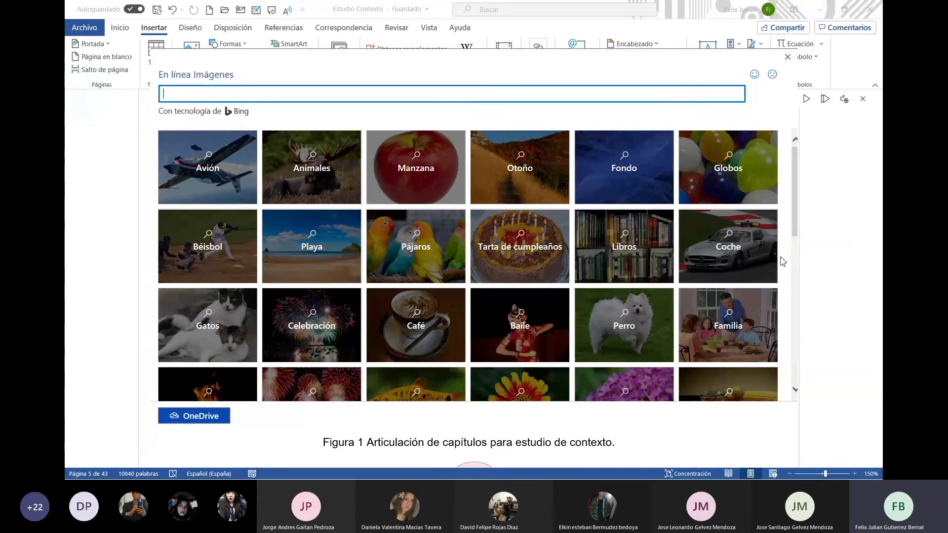
drag(799, 213, 791, 299)
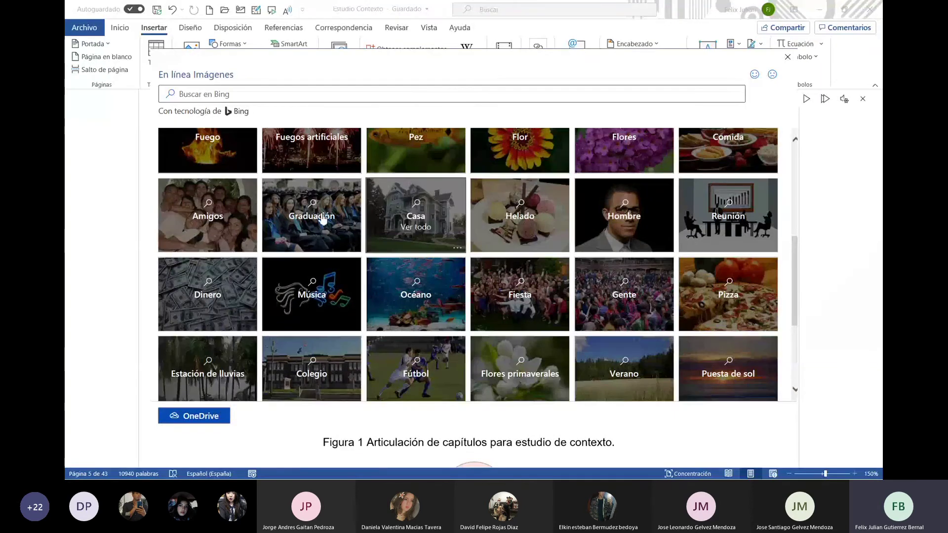
click(229, 279)
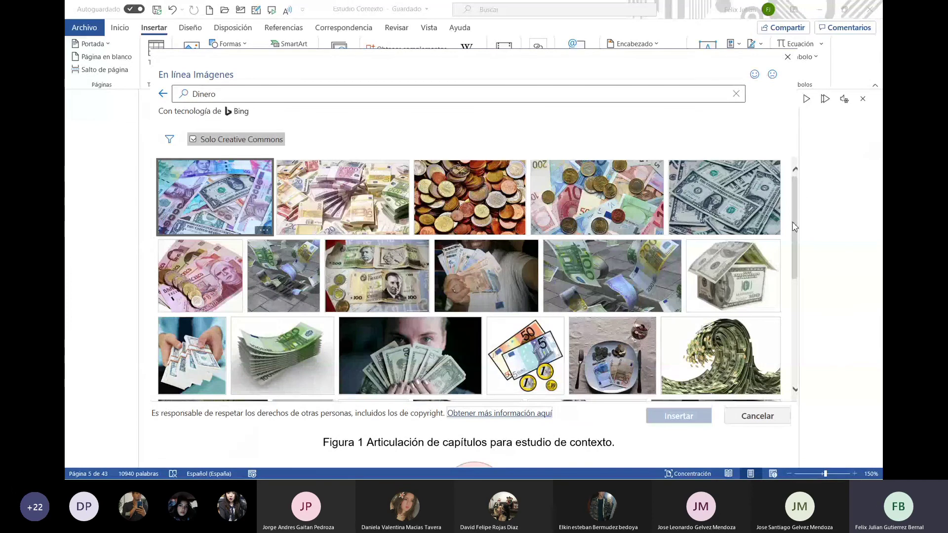
drag(795, 227, 796, 328)
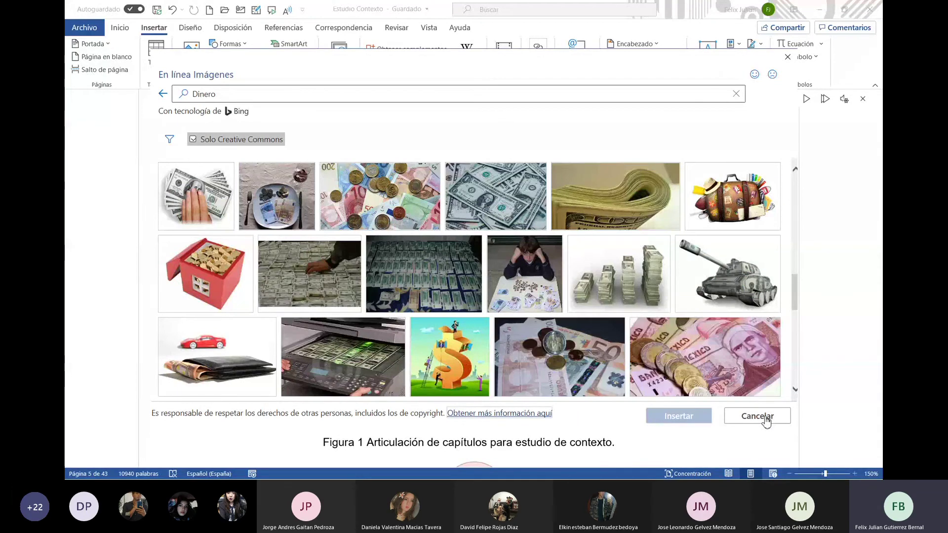
click(758, 416)
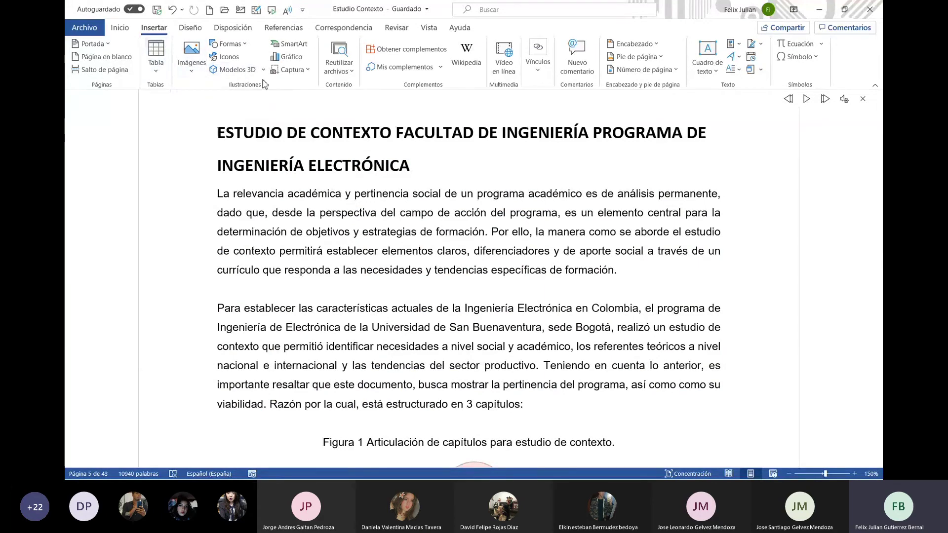
click(308, 72)
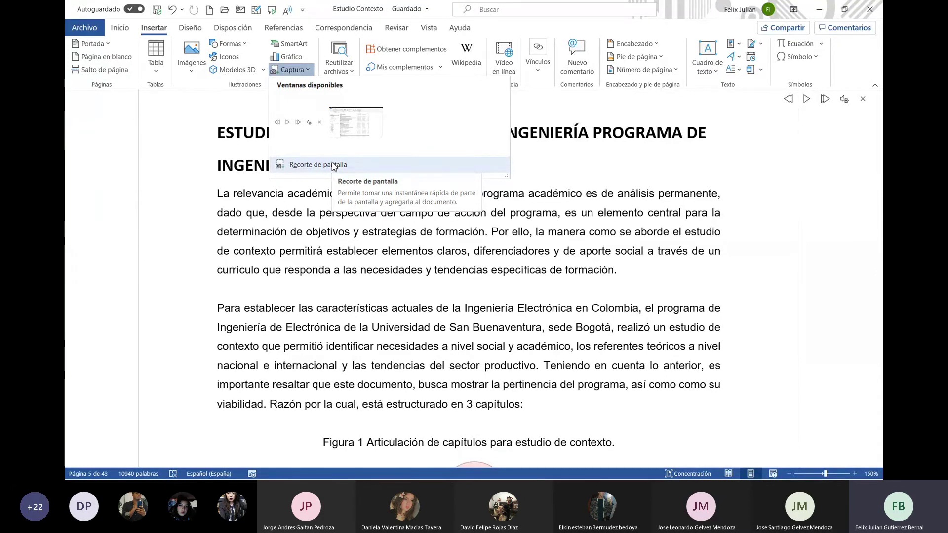
click(298, 58)
click(298, 57)
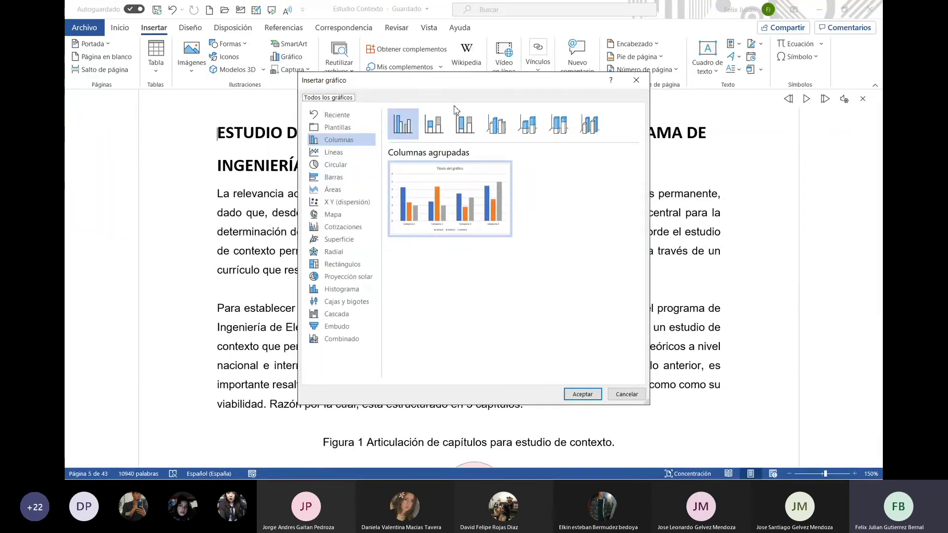
mouse_move(393, 179)
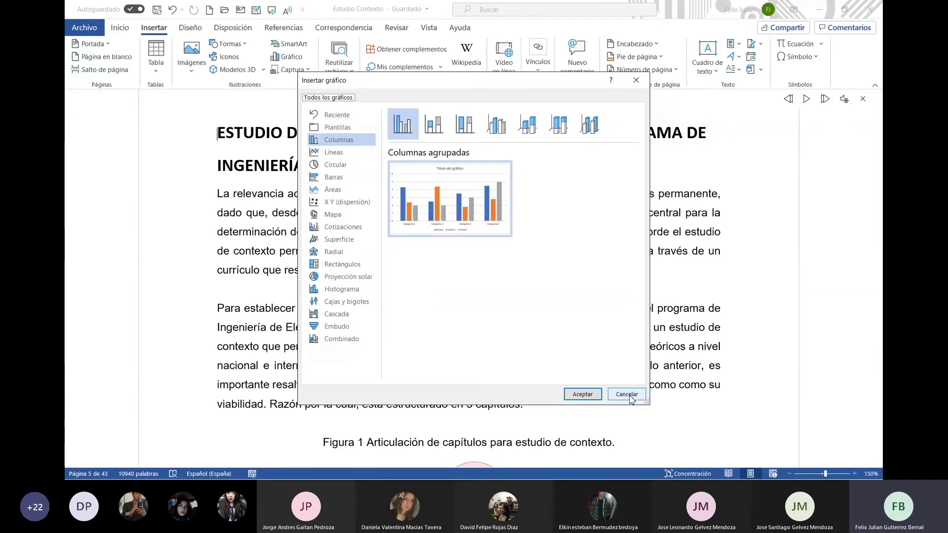
click(627, 395)
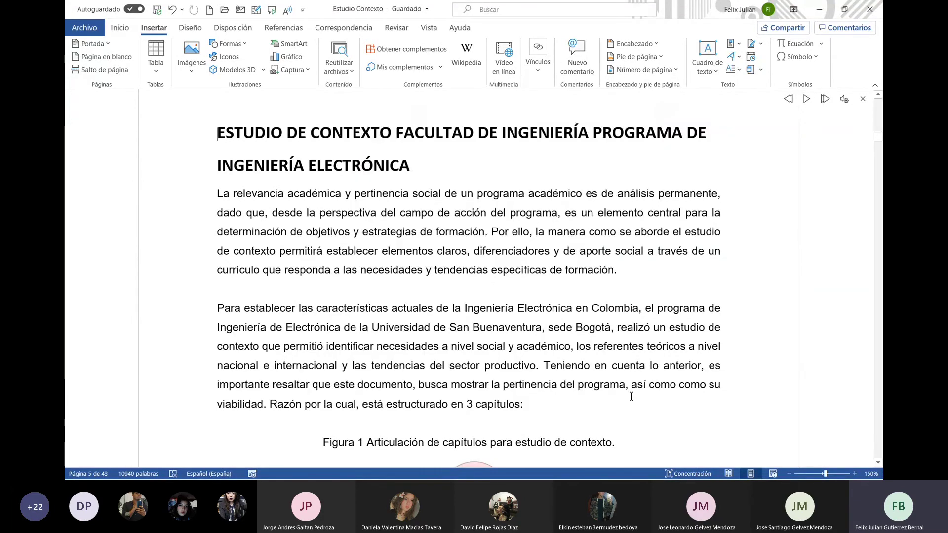
click(296, 48)
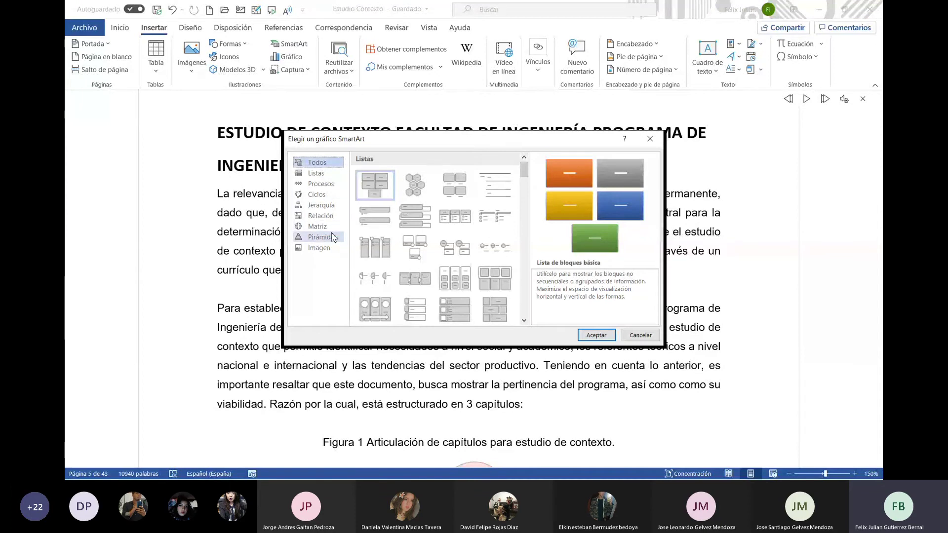
scroll(518, 250, down, 3)
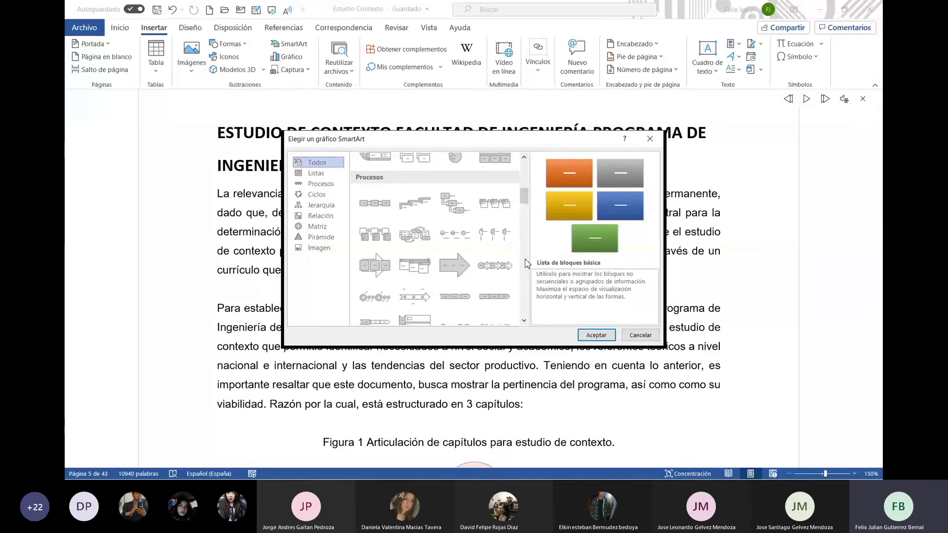
scroll(525, 243, down, 3)
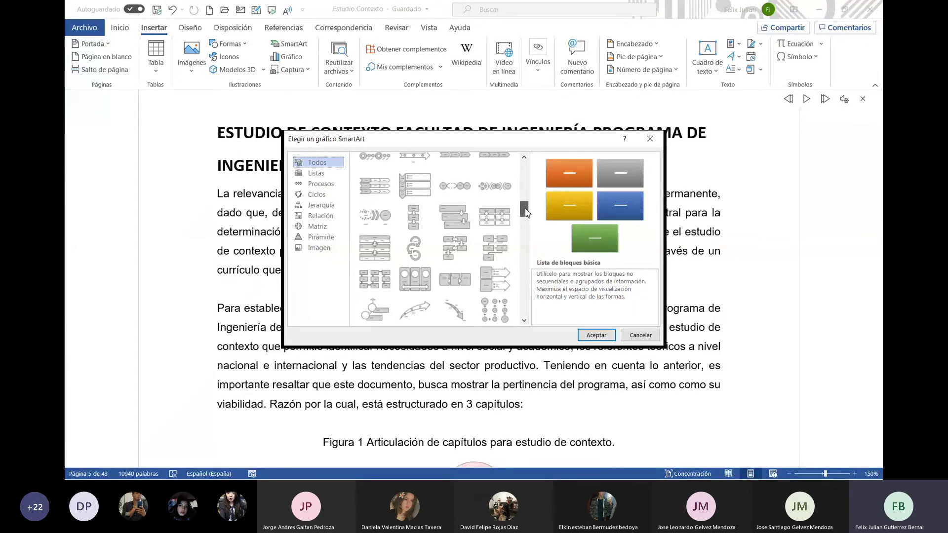
scroll(525, 210, up, 3)
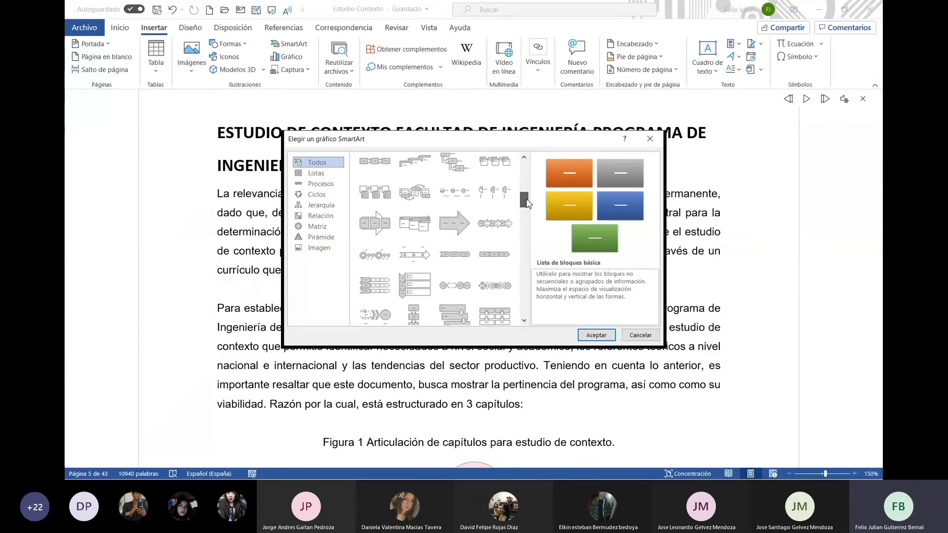
click(449, 168)
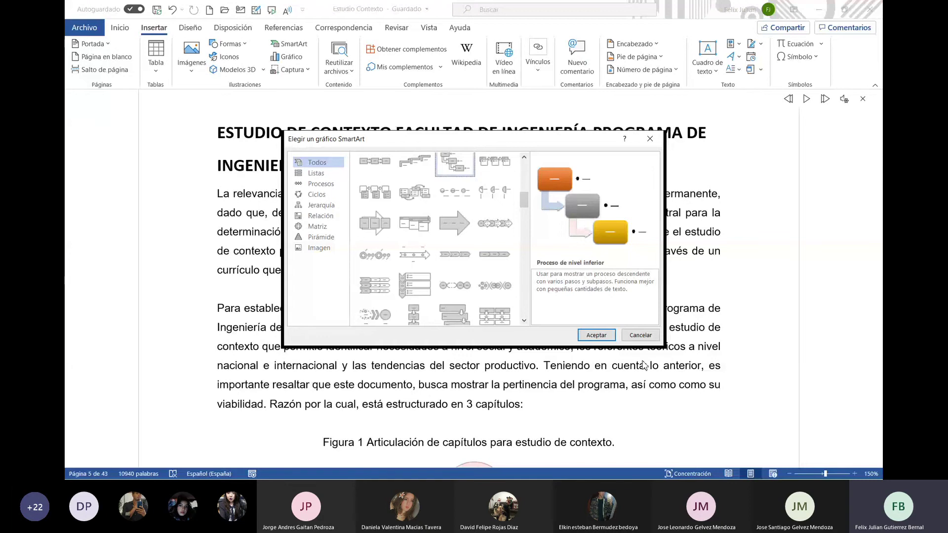
click(596, 335)
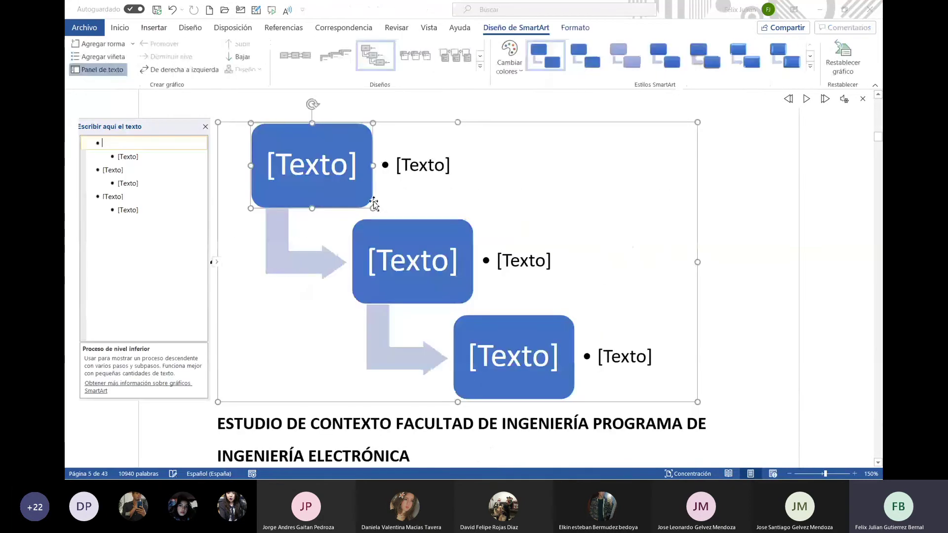
text(jshfoianv)
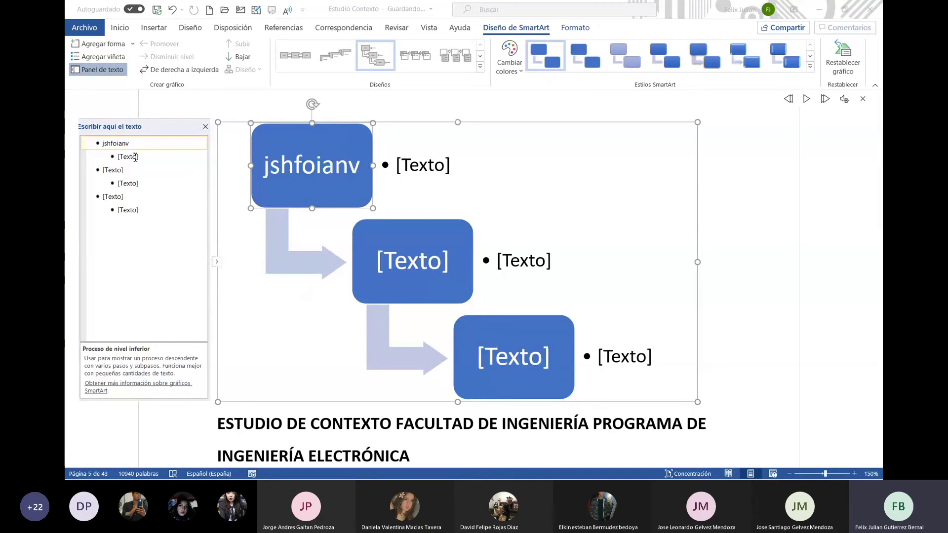
click(136, 157)
text(xnlkanca)
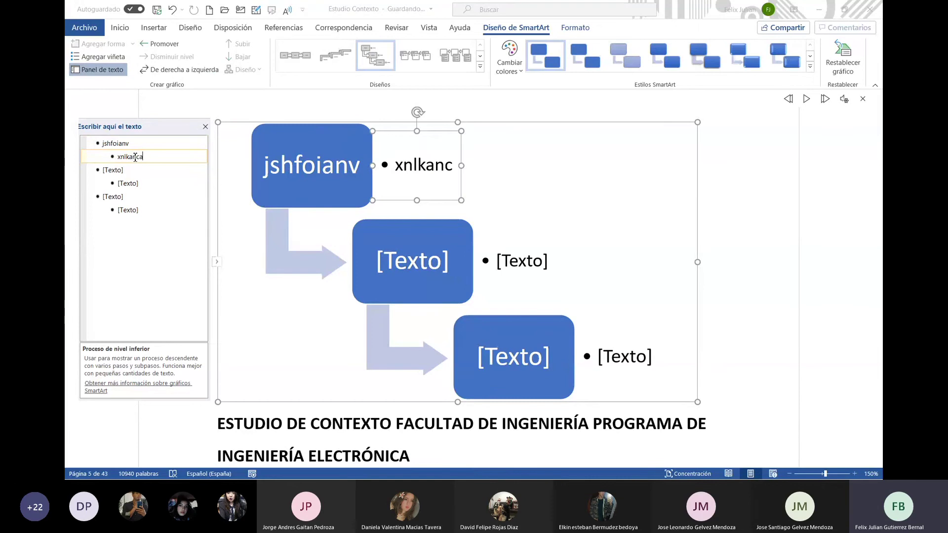
click(517, 69)
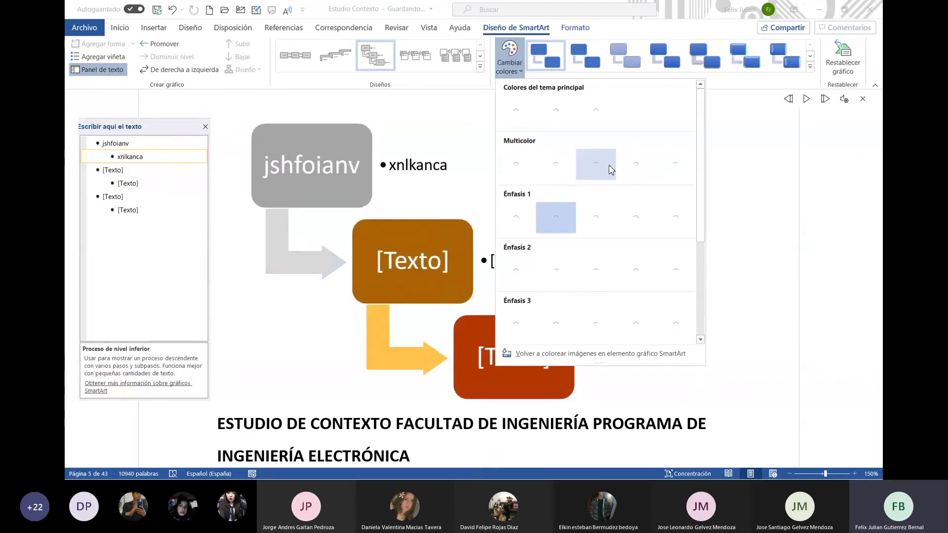
click(516, 157)
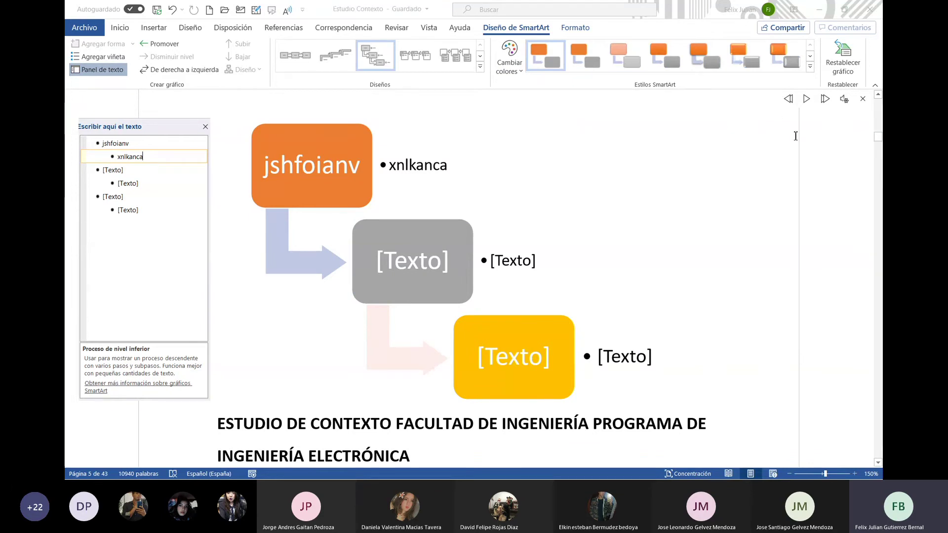
click(498, 454)
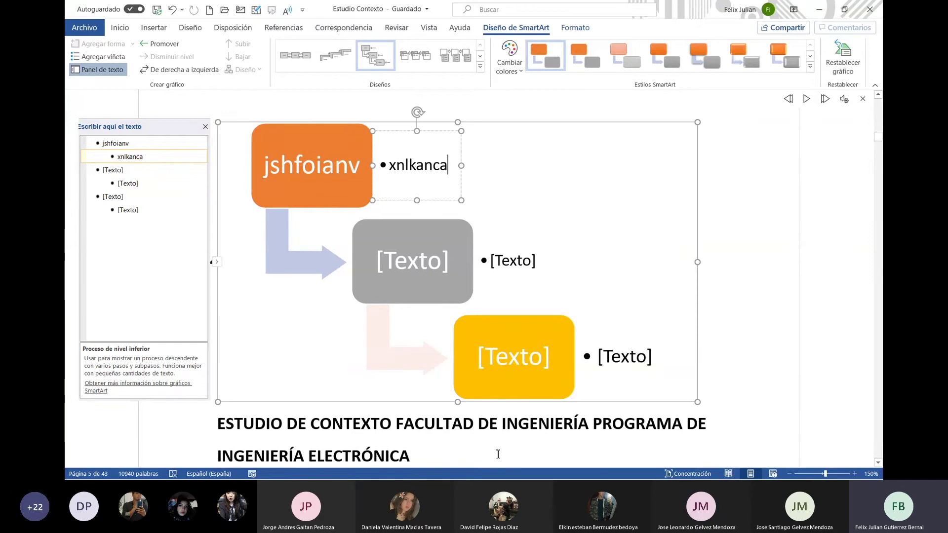
click(622, 124)
key(Delete)
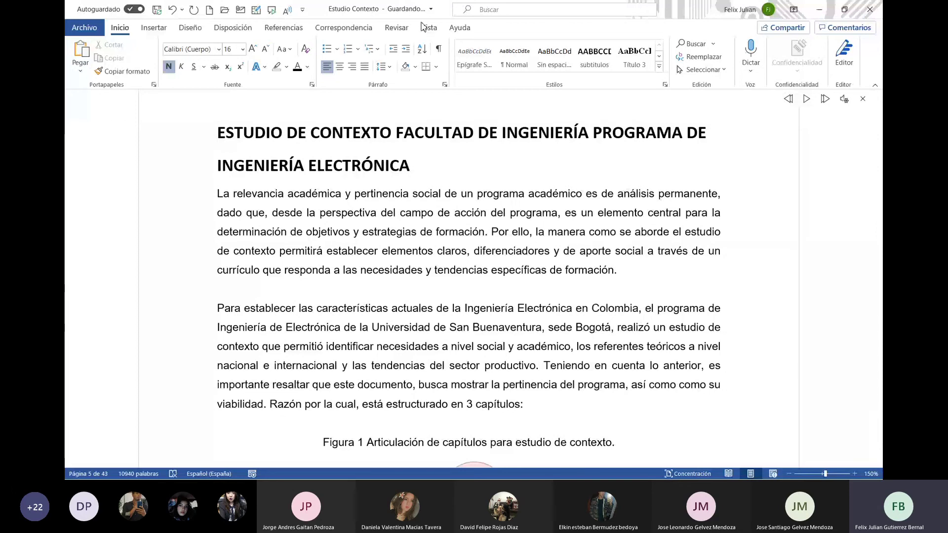
Look through the Reutilizar archivos, Mis complementos and Vínculos menus, then add a new comment on 'ESTUDIO'
click(141, 30)
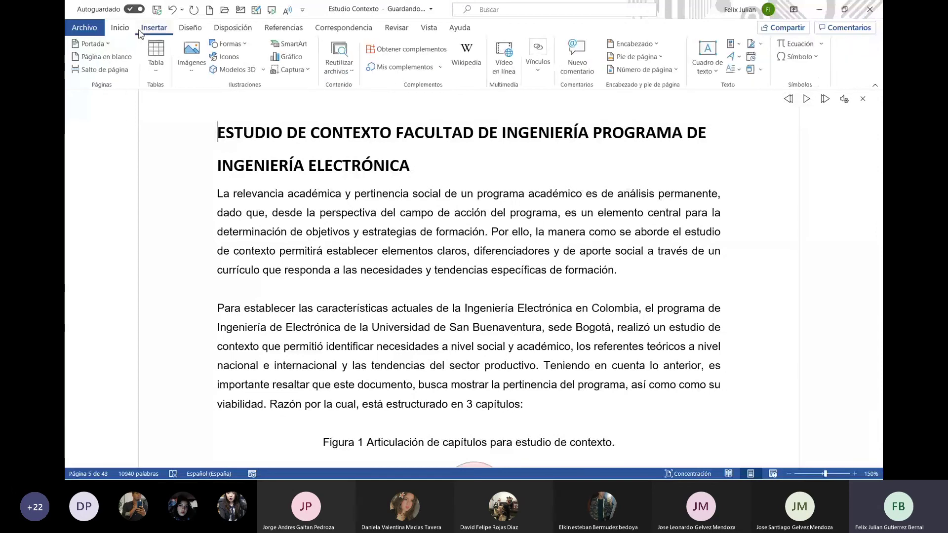
click(354, 77)
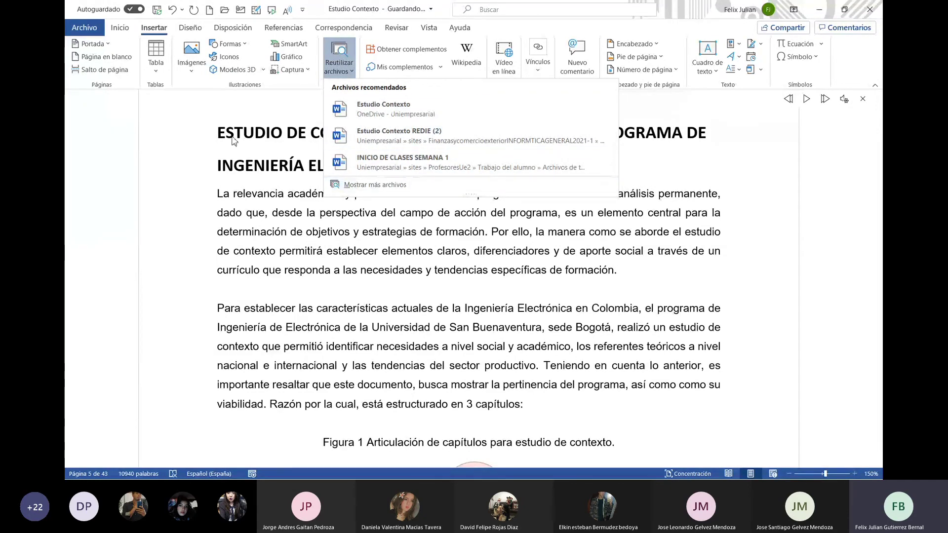
click(266, 126)
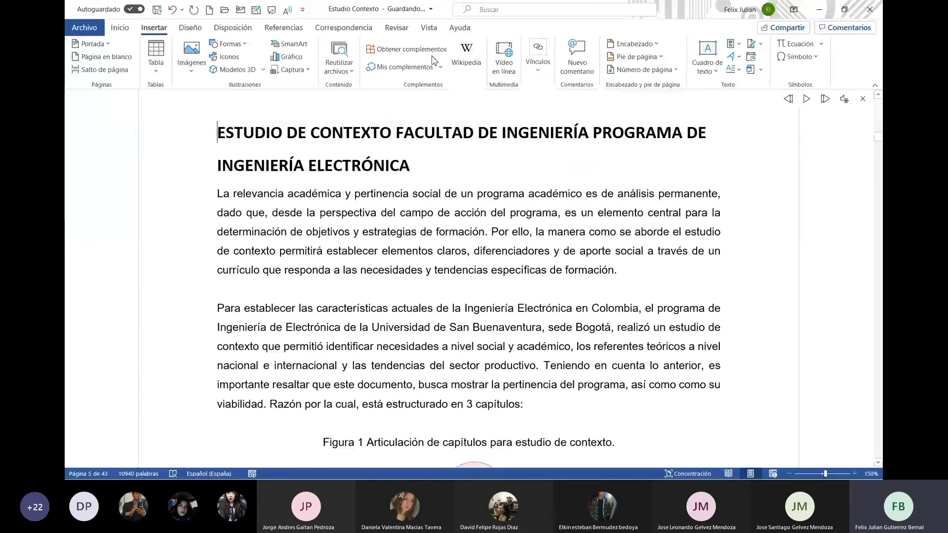
click(440, 69)
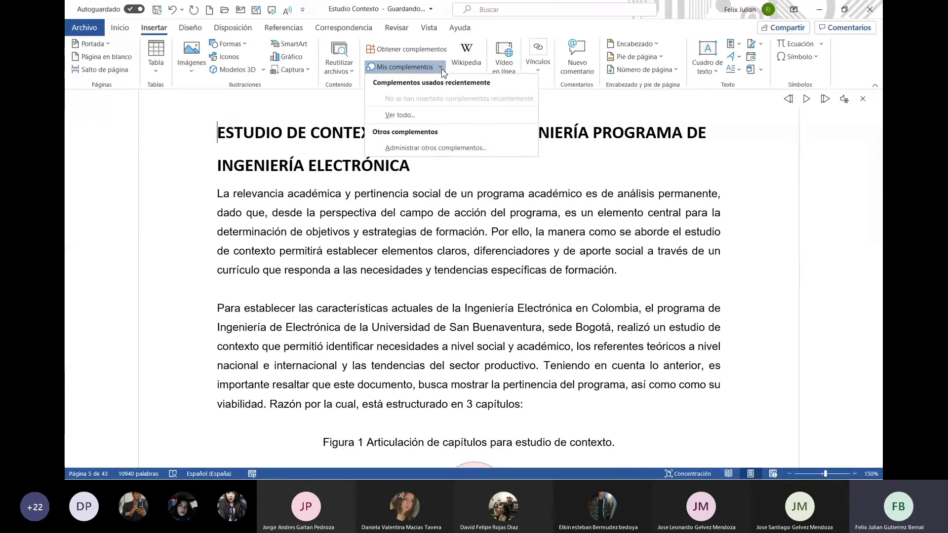
click(330, 116)
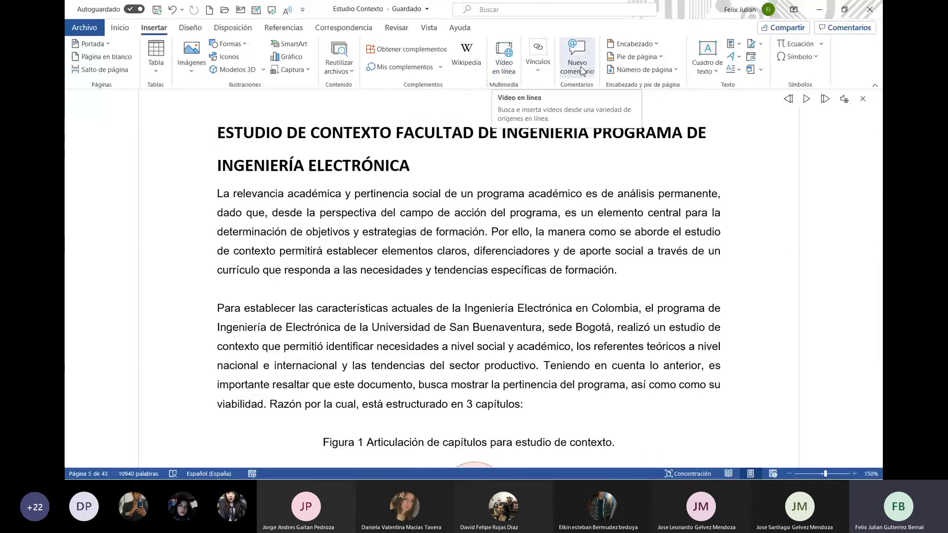
click(542, 70)
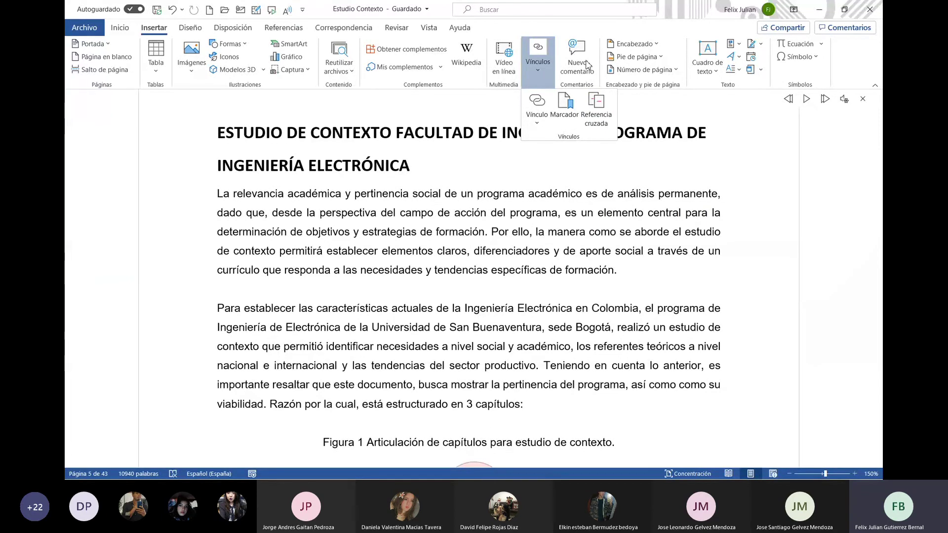
click(587, 67)
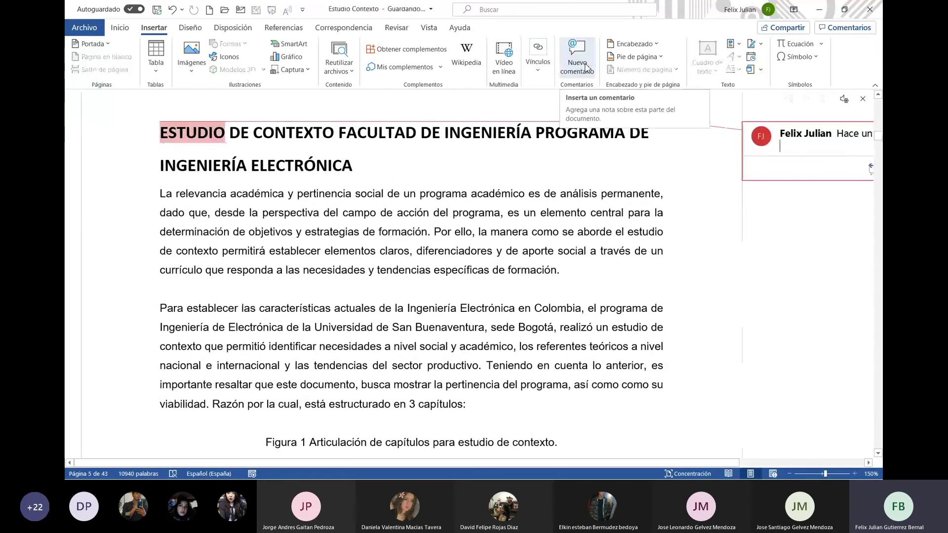
Zoom the page out to 120% and enter 'lfhsañdd' as the comment text
click(789, 474)
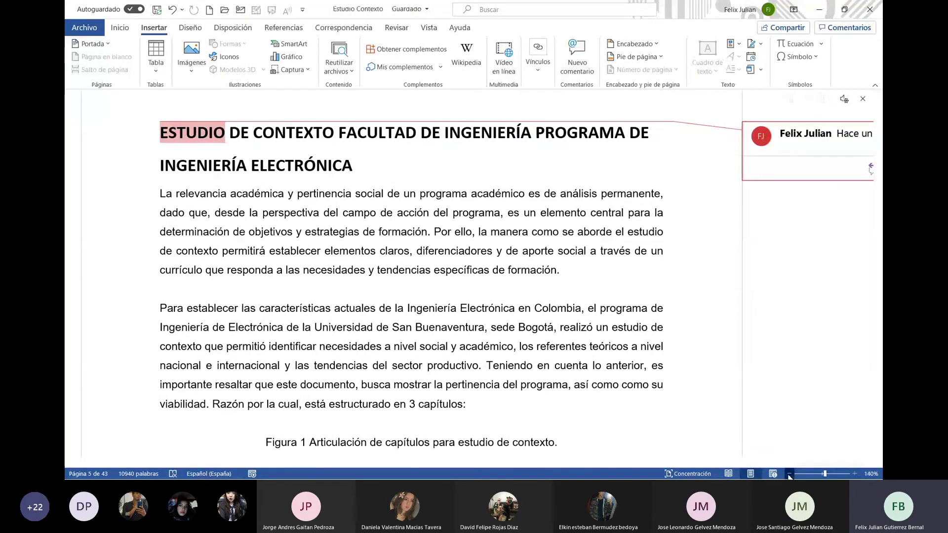
click(789, 474)
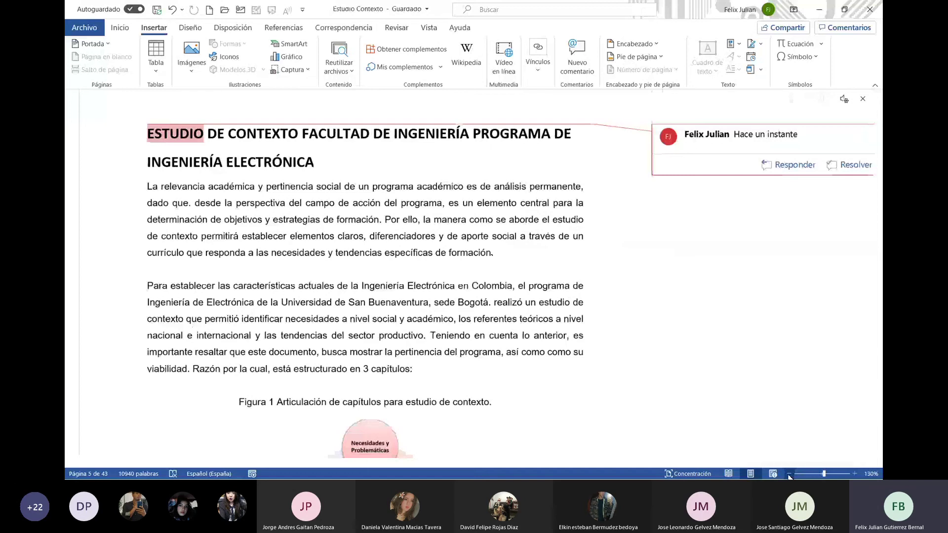
click(789, 474)
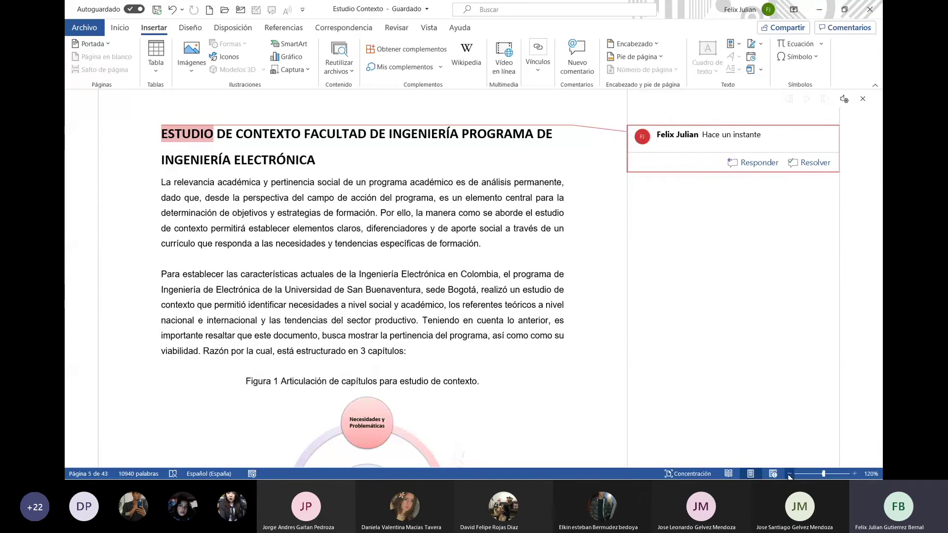
text(lfhsañdd)
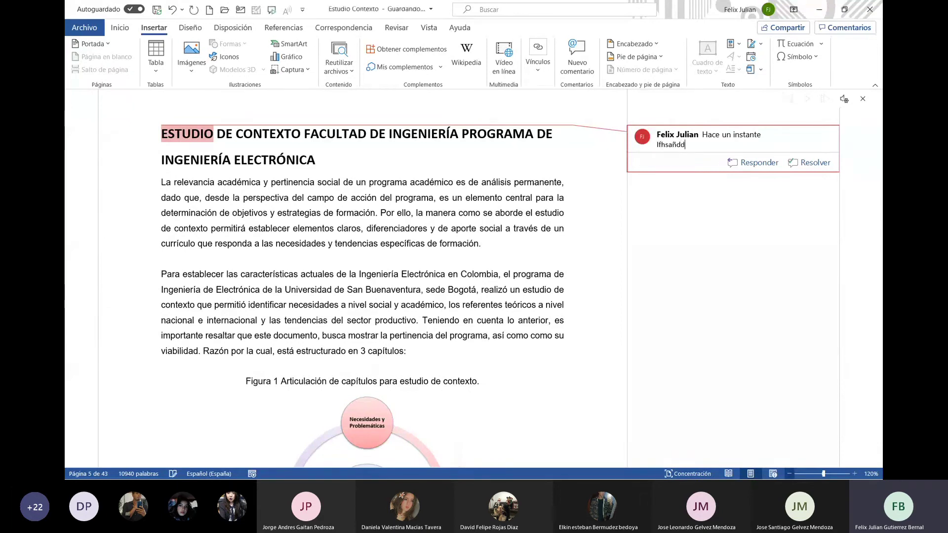